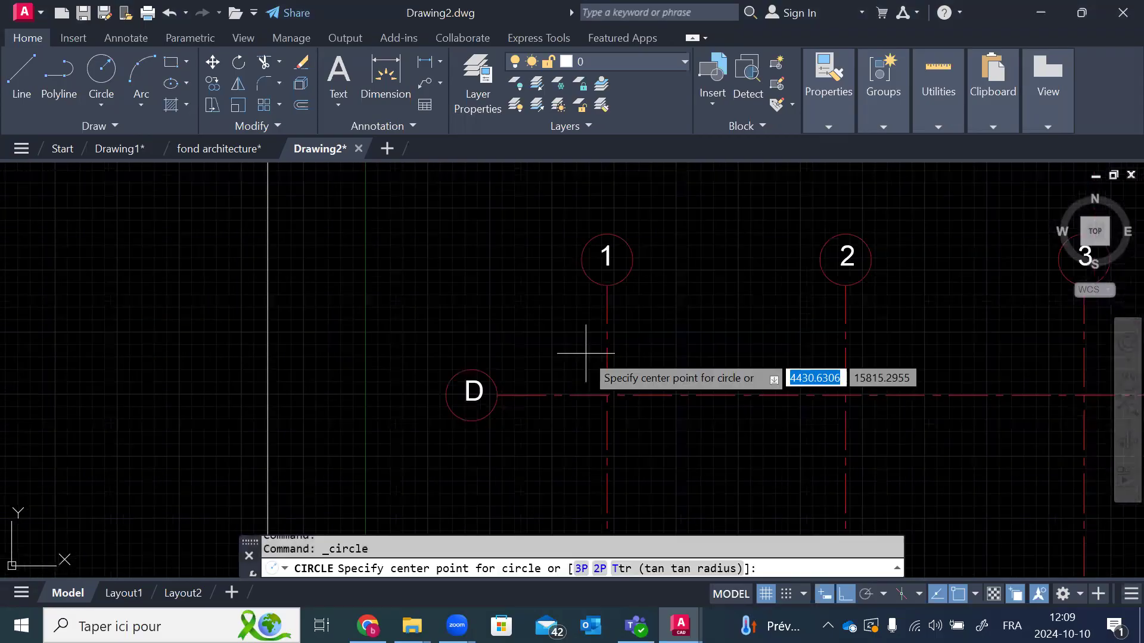
Step: Draw a small circle with a radius of about 200 units between grid bubbles D and 1
scroll(585, 353, up, 2)
click(565, 347)
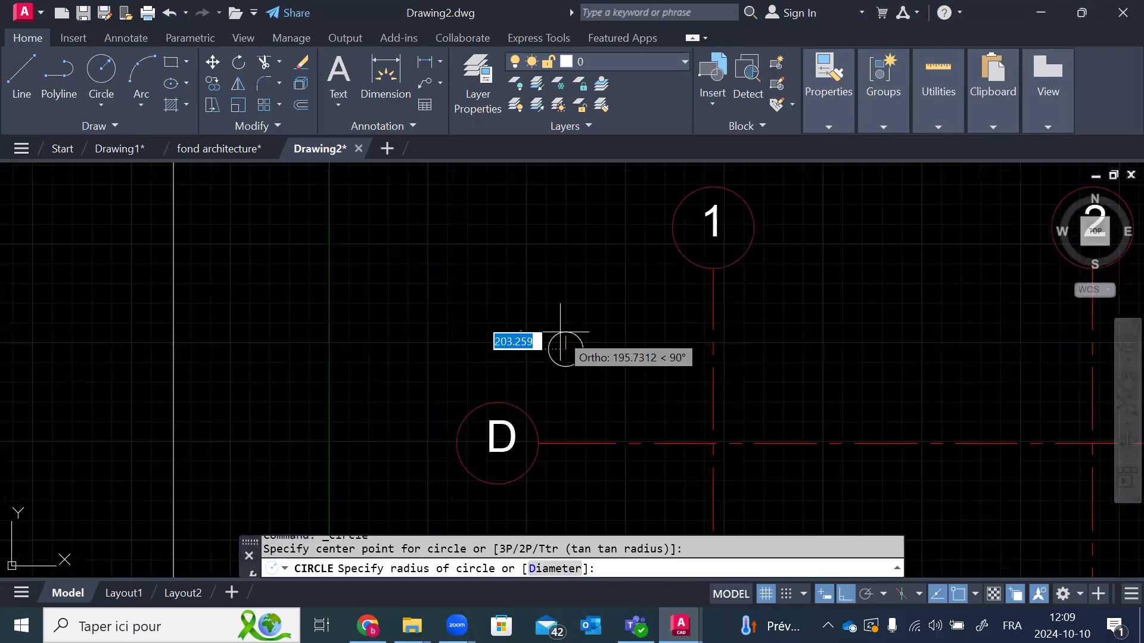
click(560, 333)
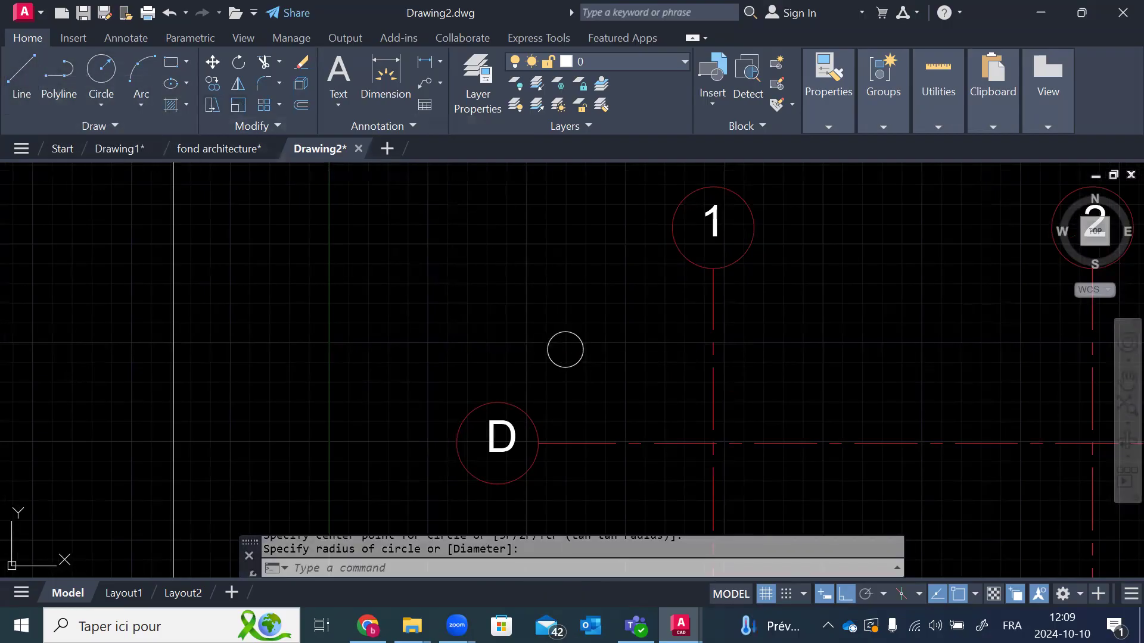
Step: Draw a horizontal diameter line across the small circle, from its left quadrant to its right quadrant
click(21, 74)
scroll(565, 374, up, 4)
click(517, 307)
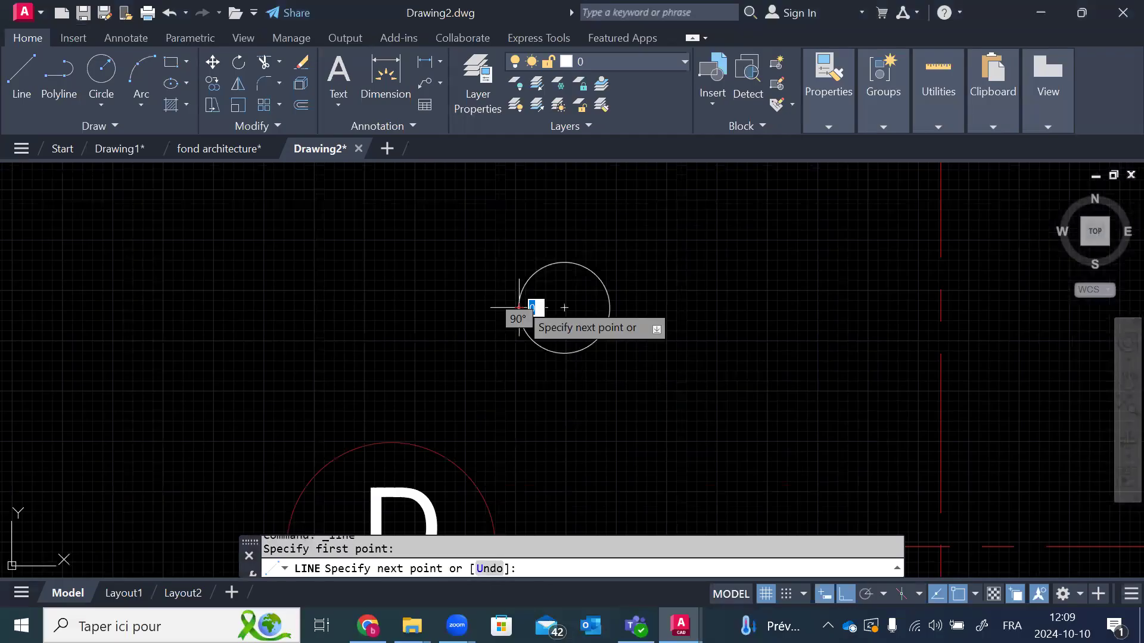
right_click(706, 260)
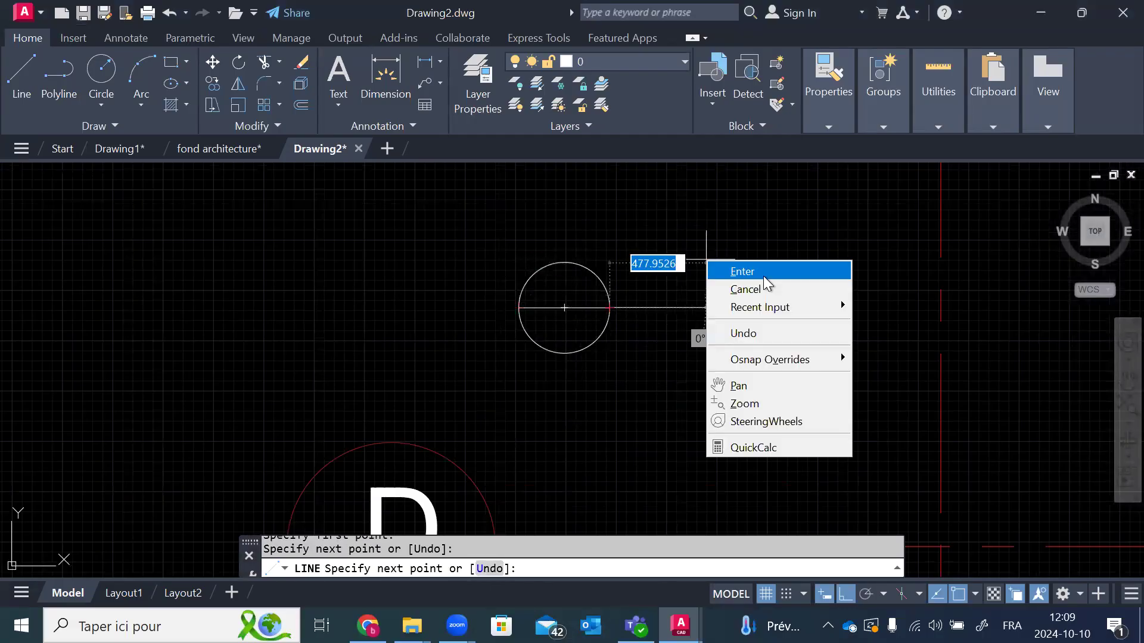
click(763, 274)
click(571, 294)
click(552, 324)
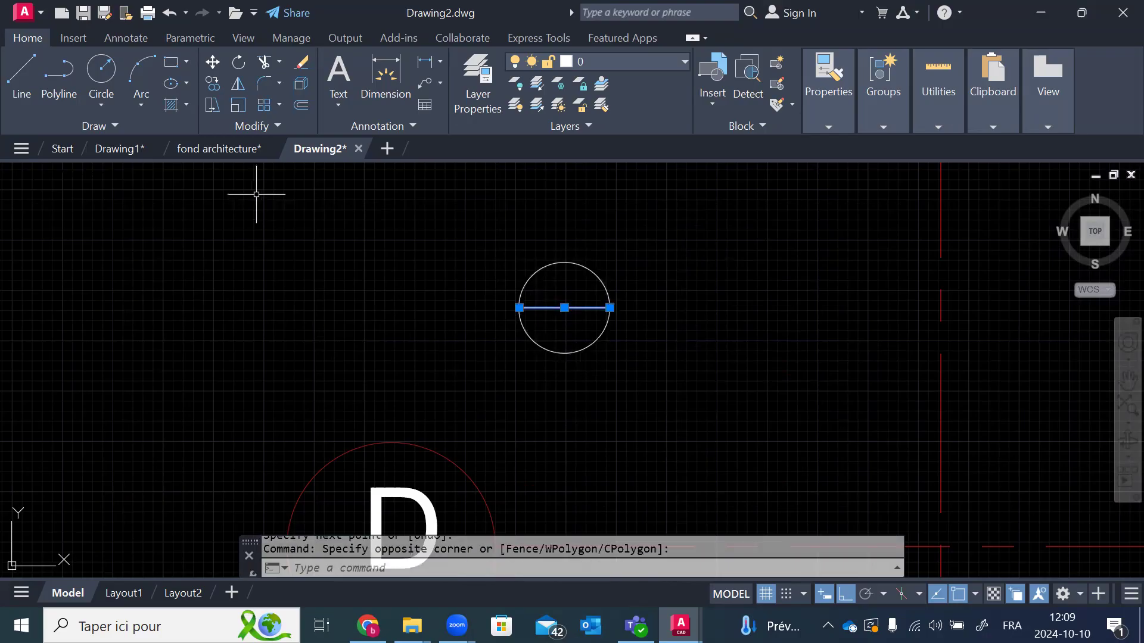
key(Escape)
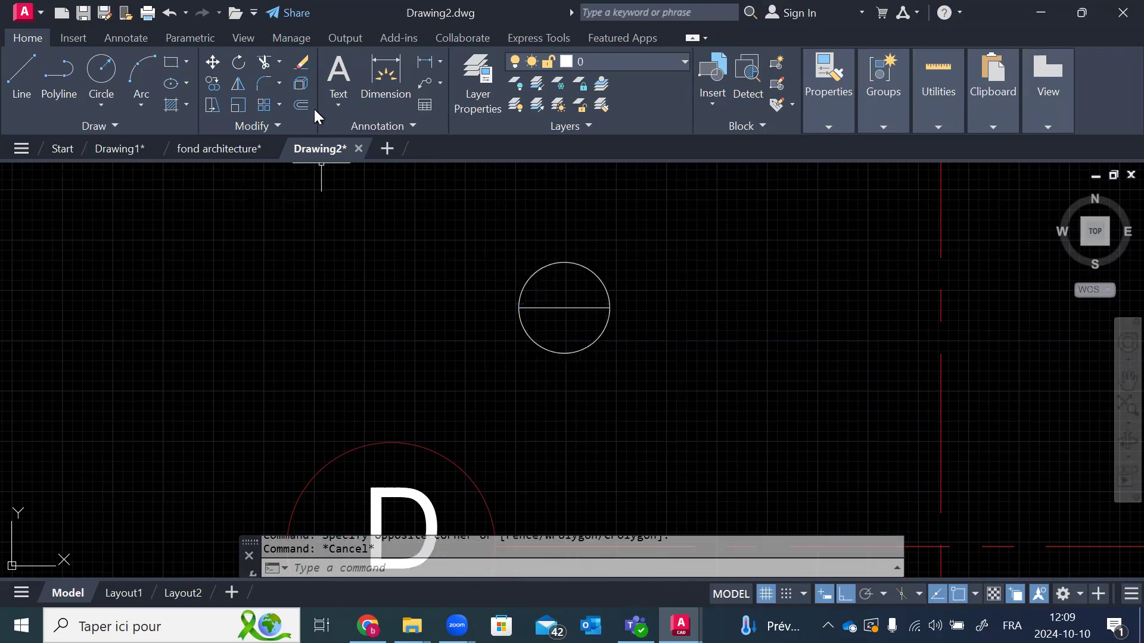
Step: Offset the small circle outward with the Through option to make a larger concentric circle
click(302, 109)
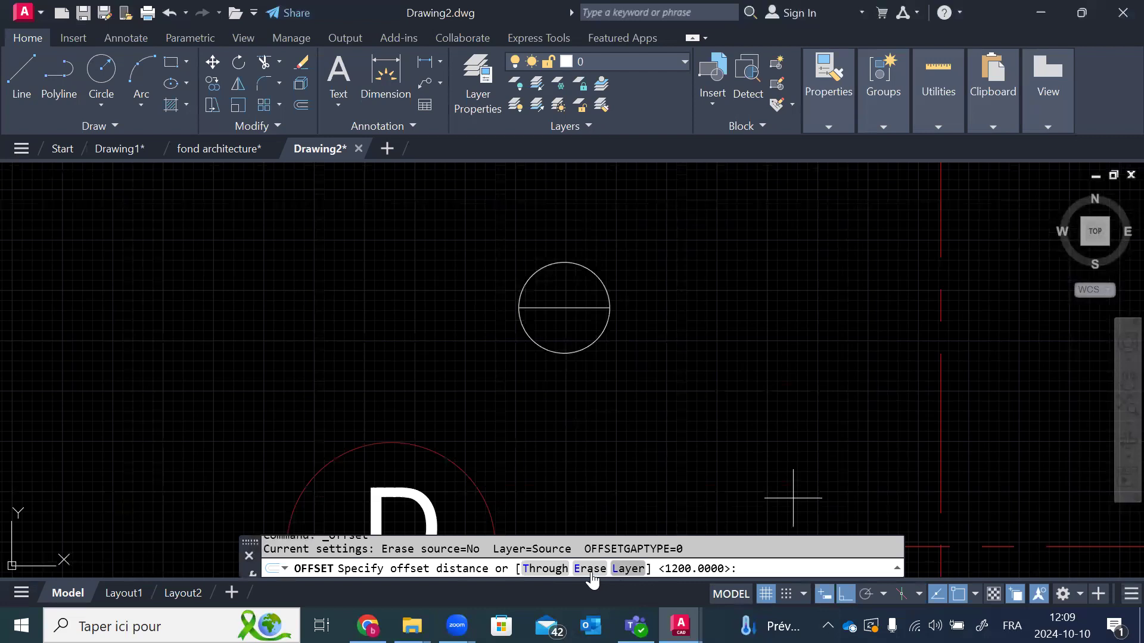
click(551, 571)
click(601, 287)
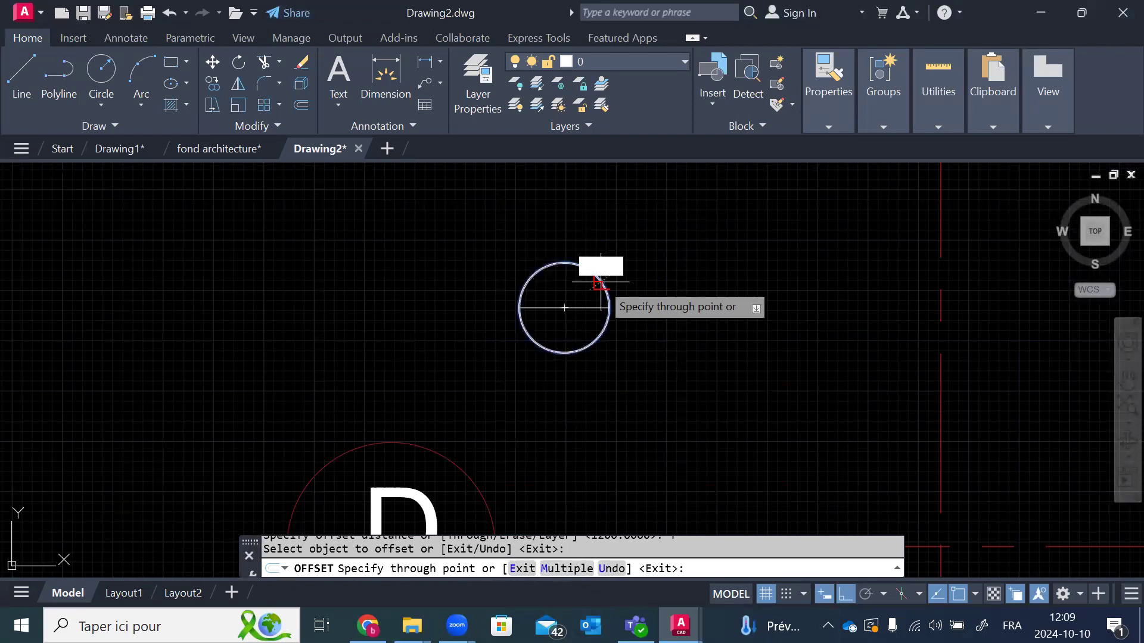
click(622, 270)
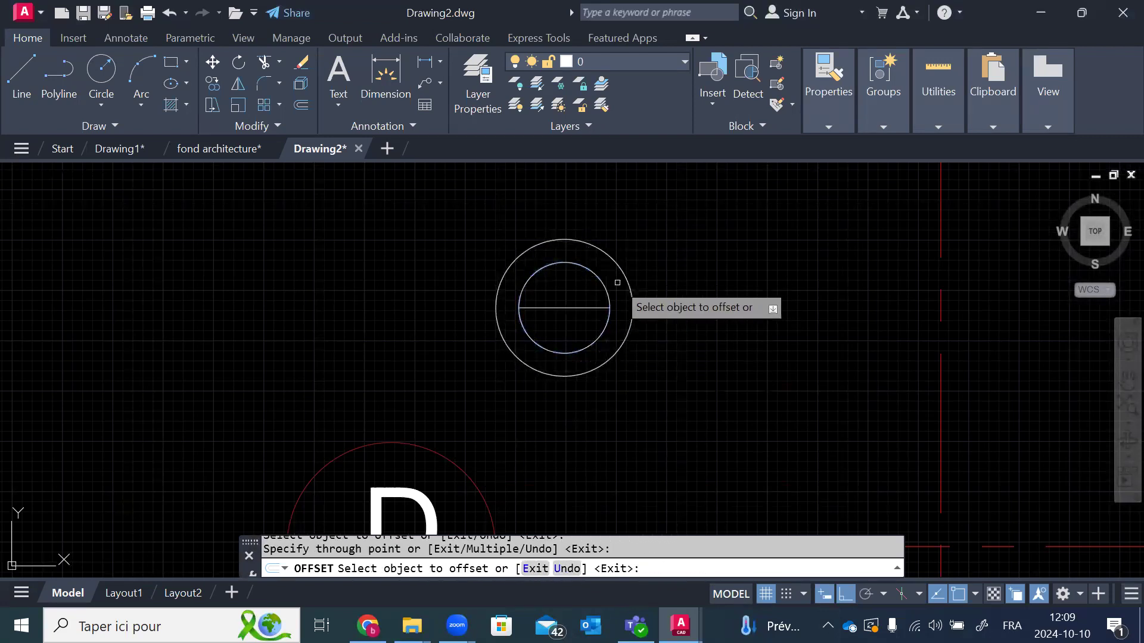
key(Escape)
Step: Extend both ends of the horizontal diameter line to the outer circle
click(279, 62)
click(295, 127)
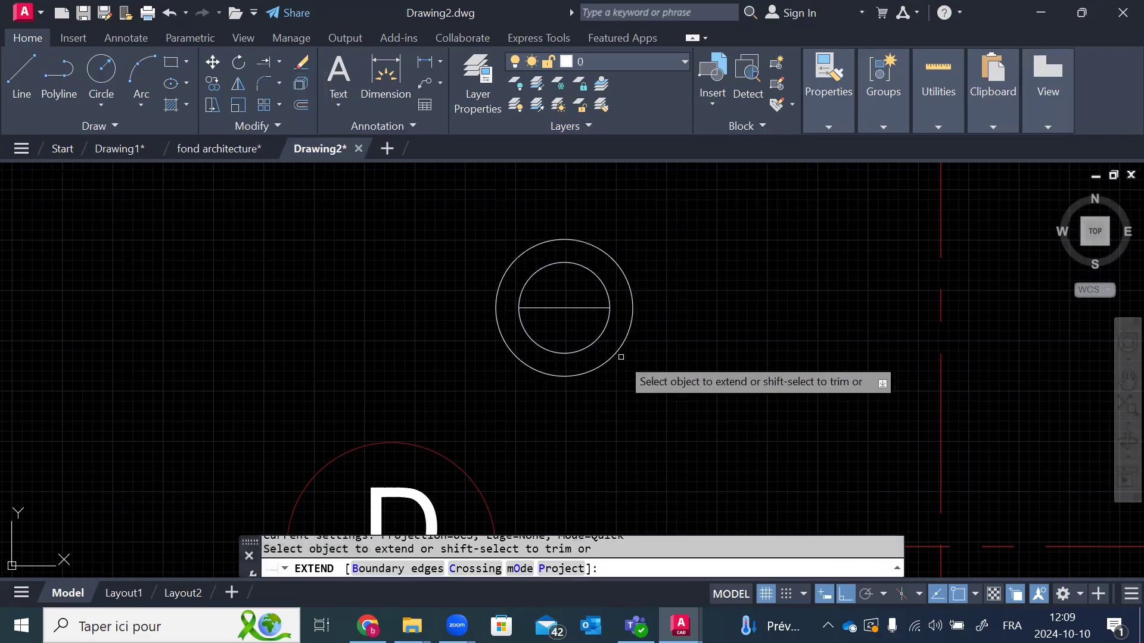
click(594, 309)
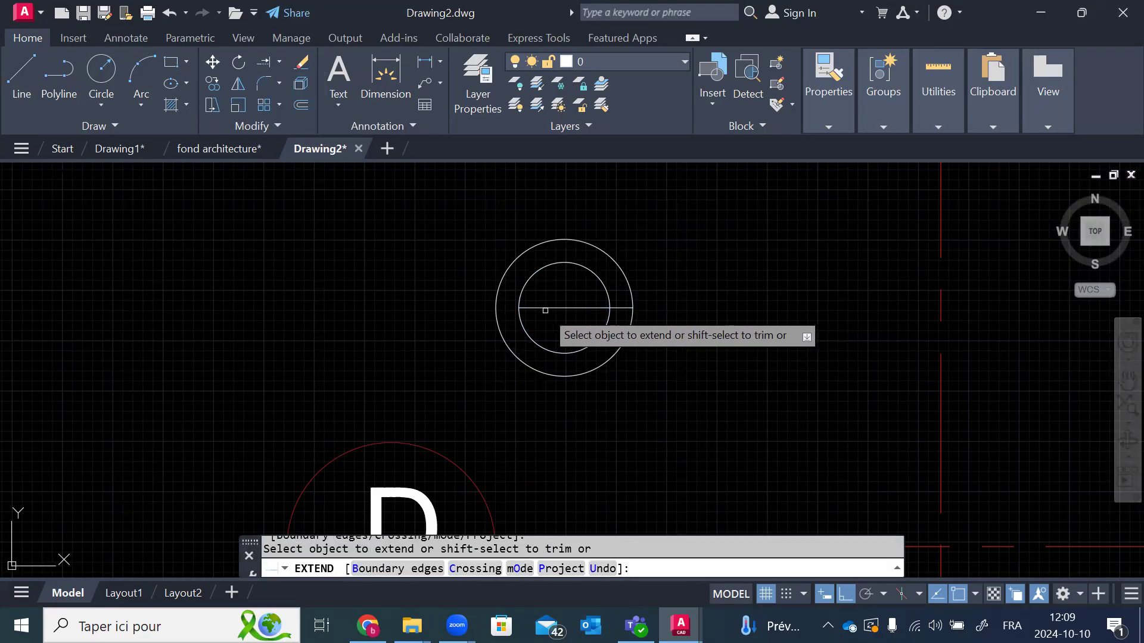
click(544, 308)
key(Escape)
Step: Delete the outer circle, keeping the inner circle and the extended line
click(656, 247)
click(623, 271)
key(Delete)
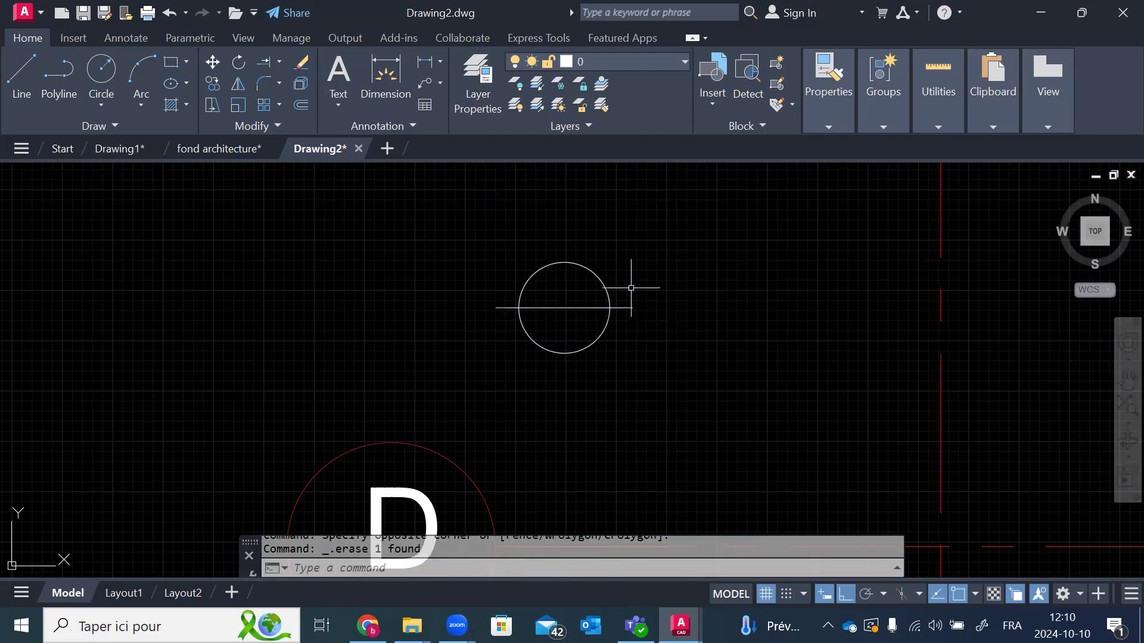
Step: Rotate a copy of the horizontal line by 90° about the circle's center to form a crosshair
click(237, 70)
click(661, 276)
click(621, 330)
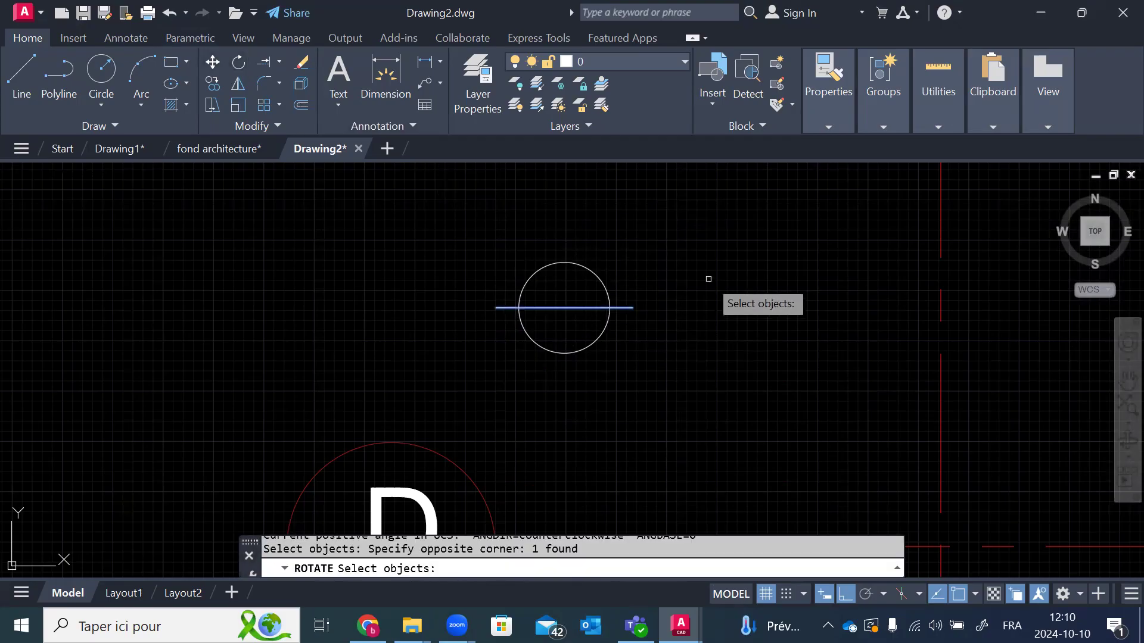
key(Return)
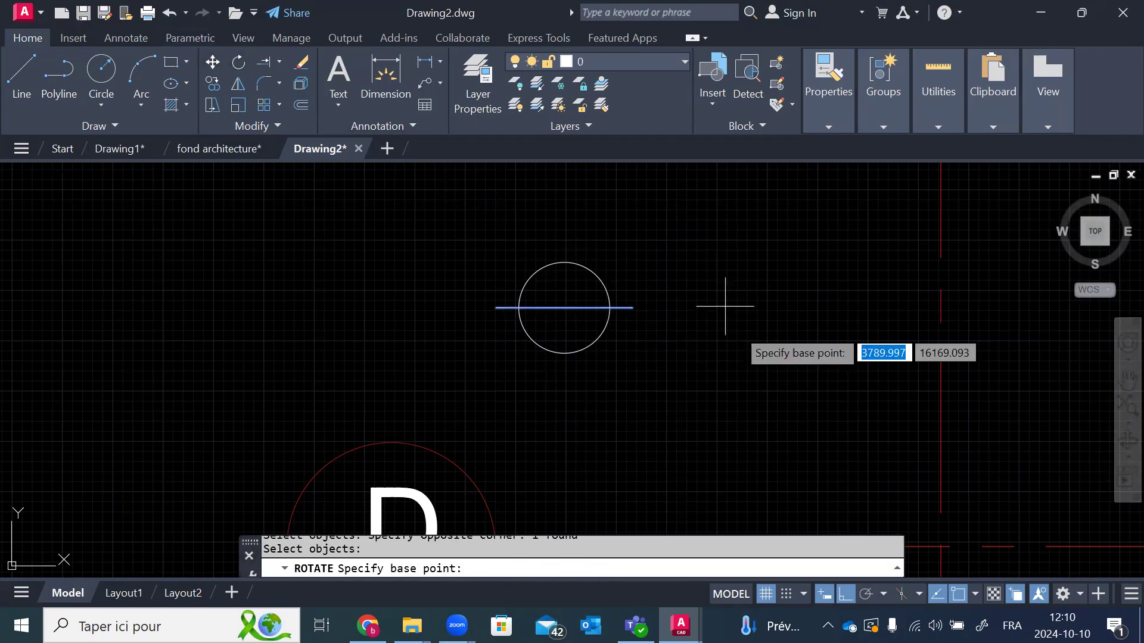
click(564, 307)
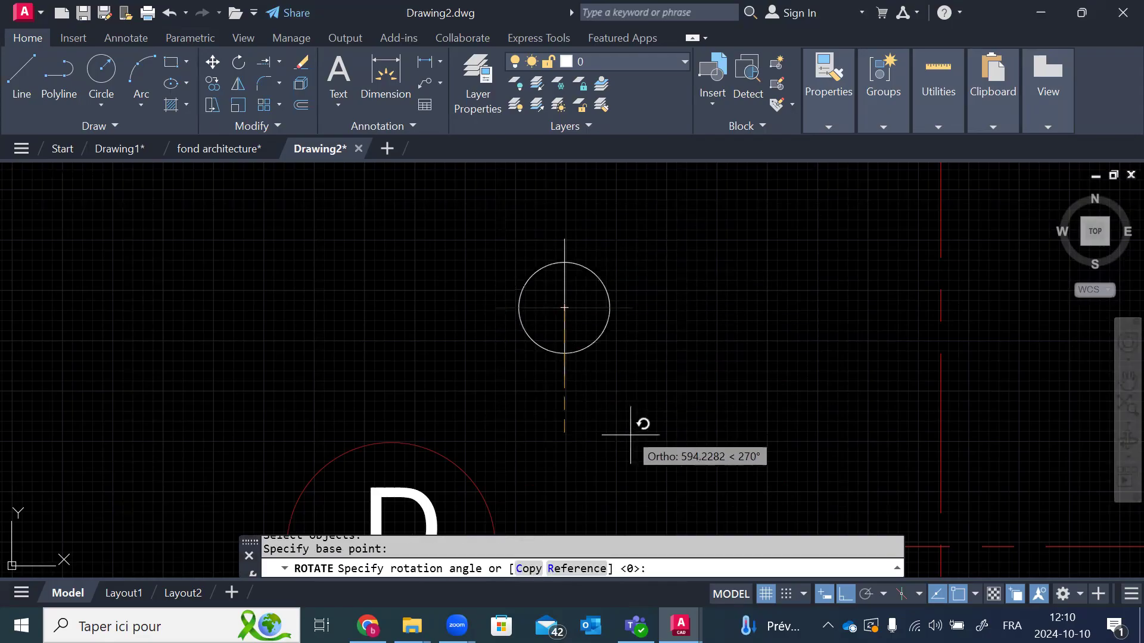
click(528, 569)
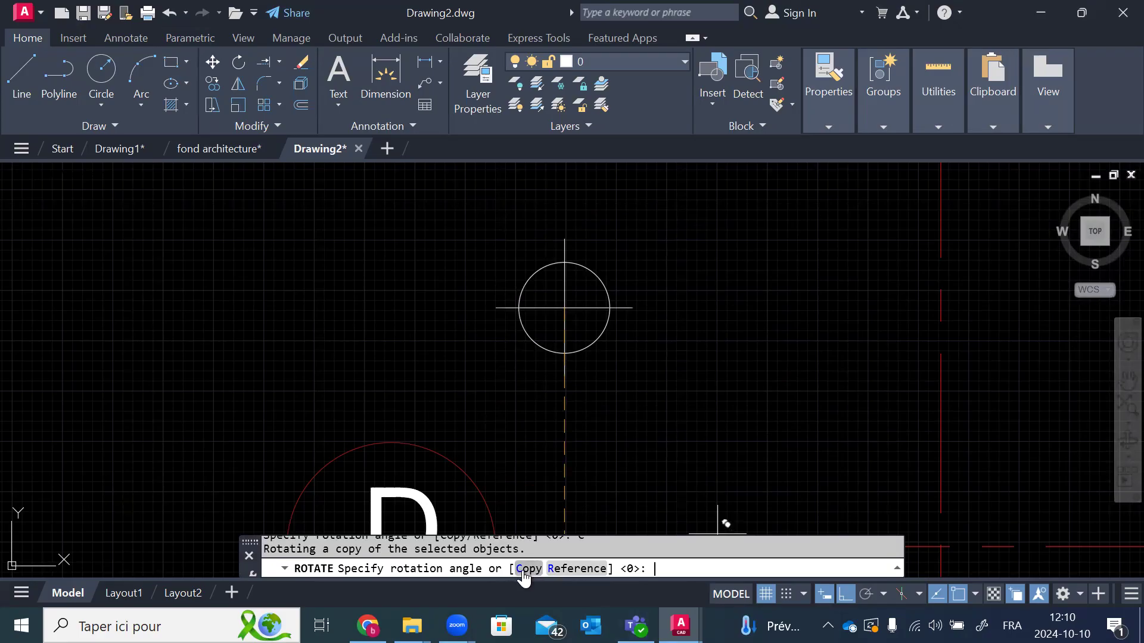
text(90)
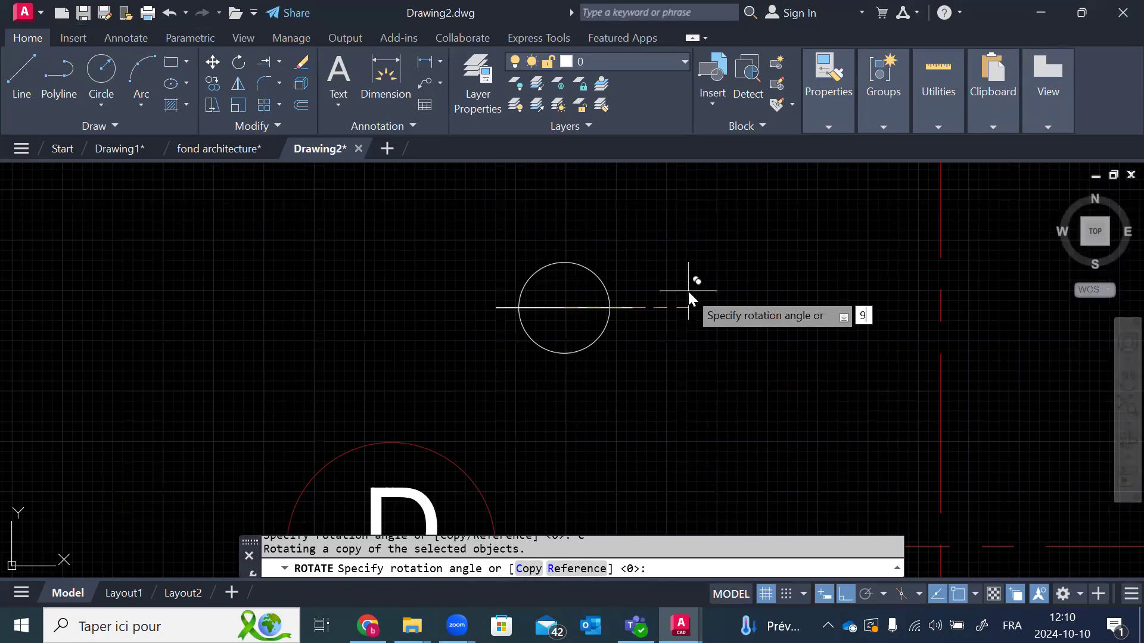
key(Return)
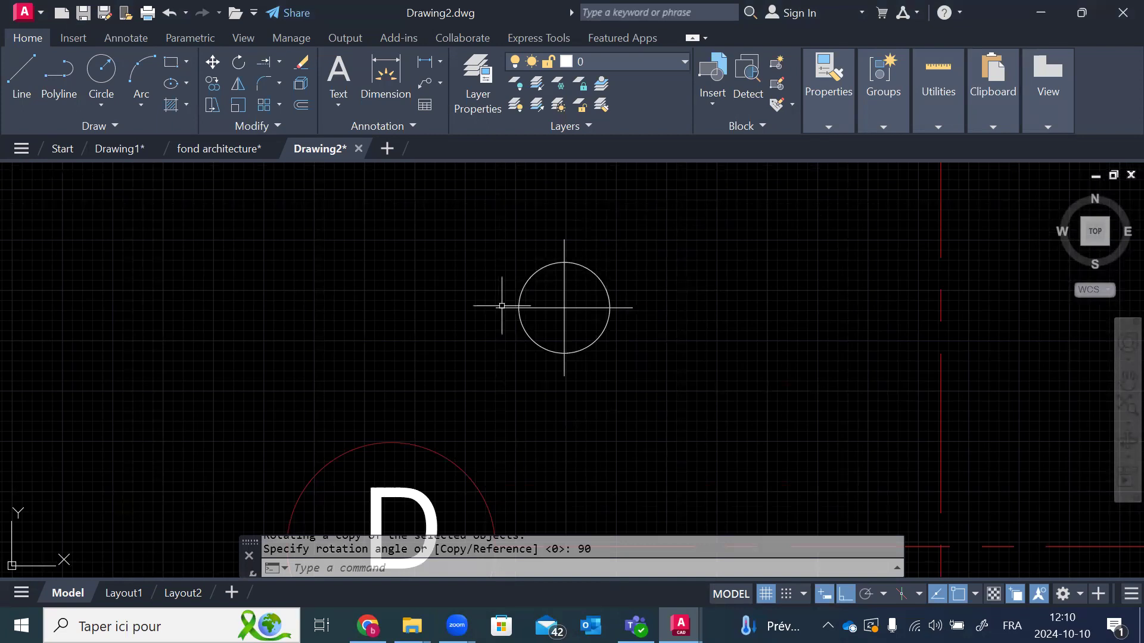
Step: Fill the circle's upper-right and lower-left quadrants with a SOLID hatch
scroll(535, 296, down, 5)
scroll(536, 298, up, 4)
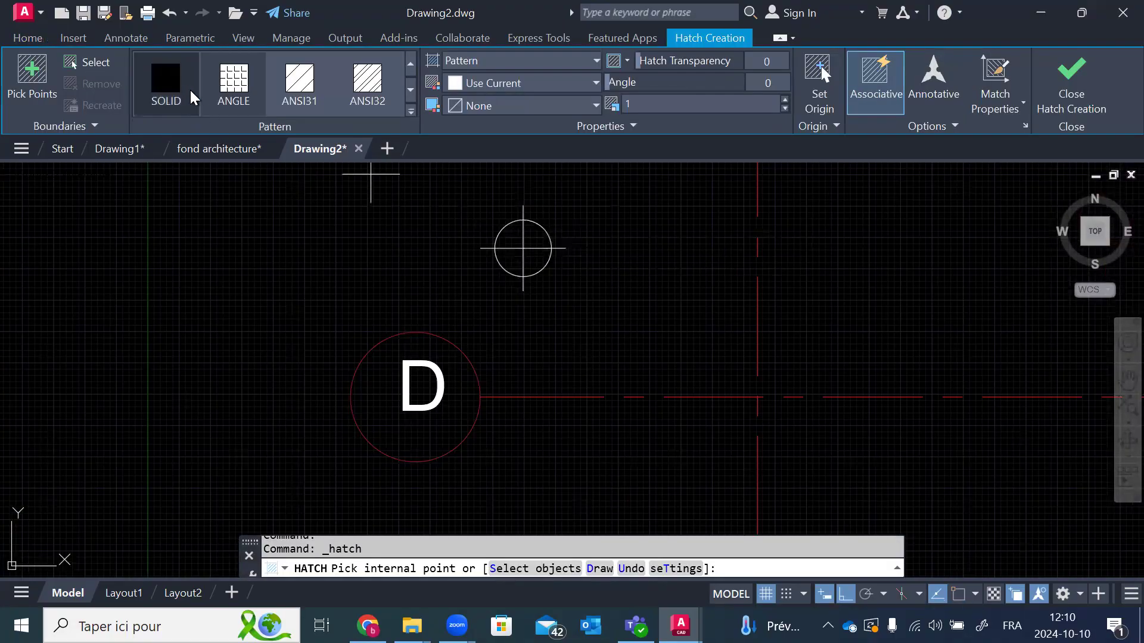
click(166, 77)
scroll(527, 268, up, 2)
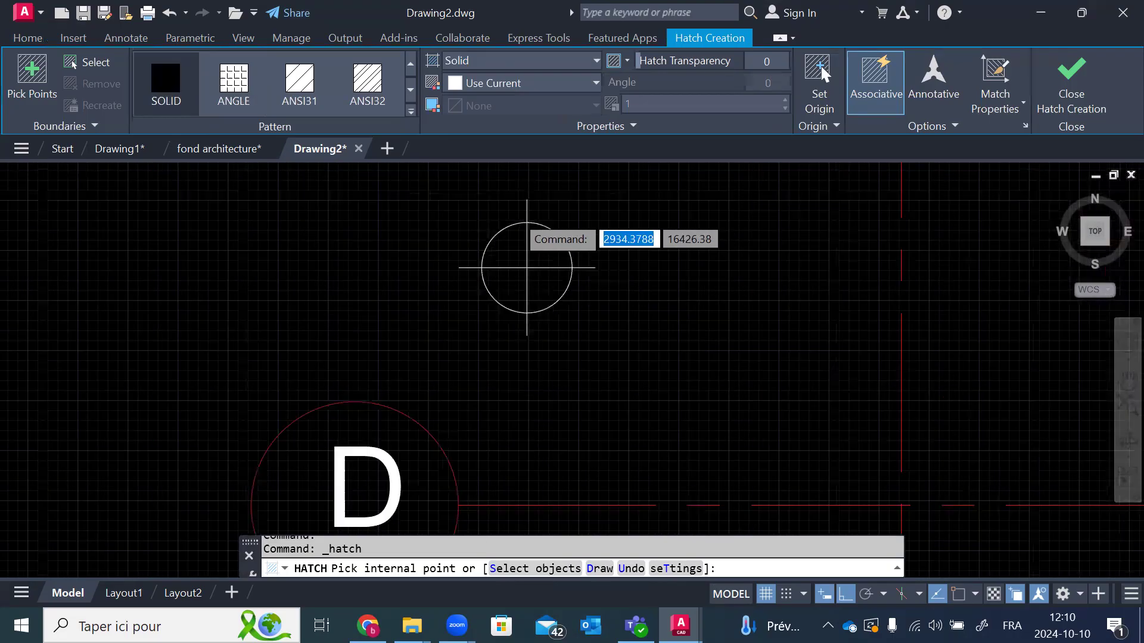
scroll(517, 215, up, 4)
click(590, 298)
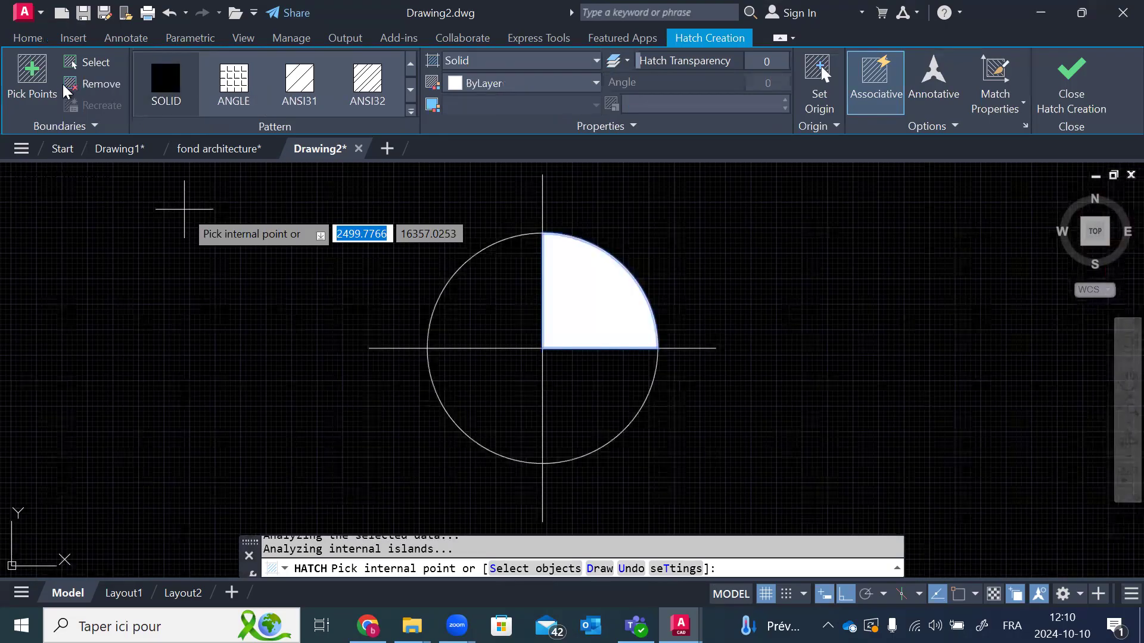
click(510, 391)
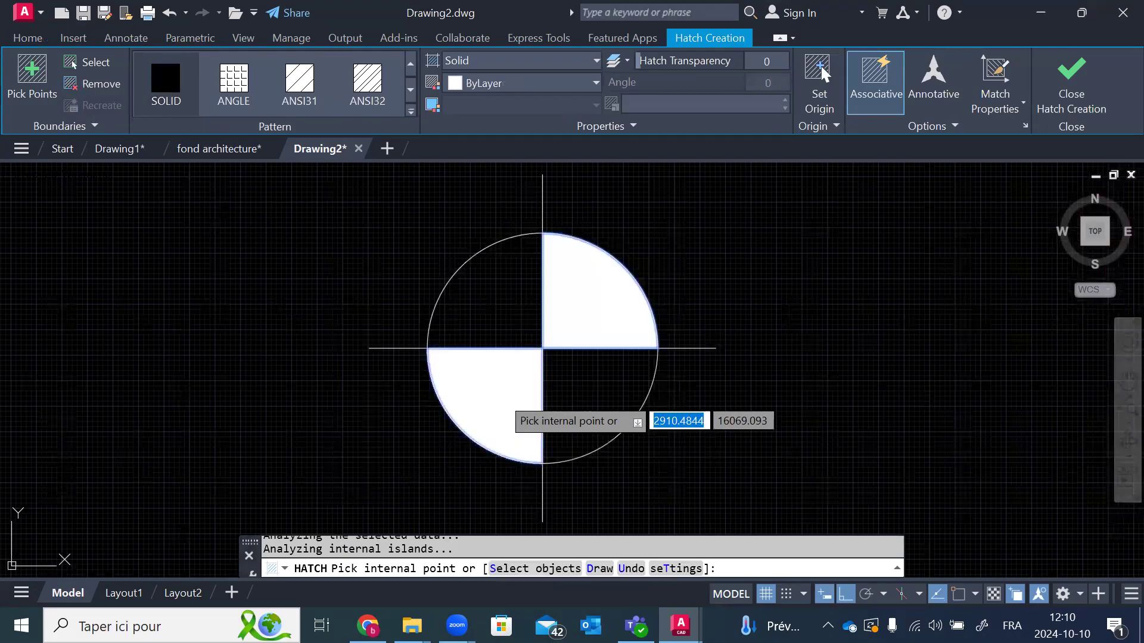
key(Return)
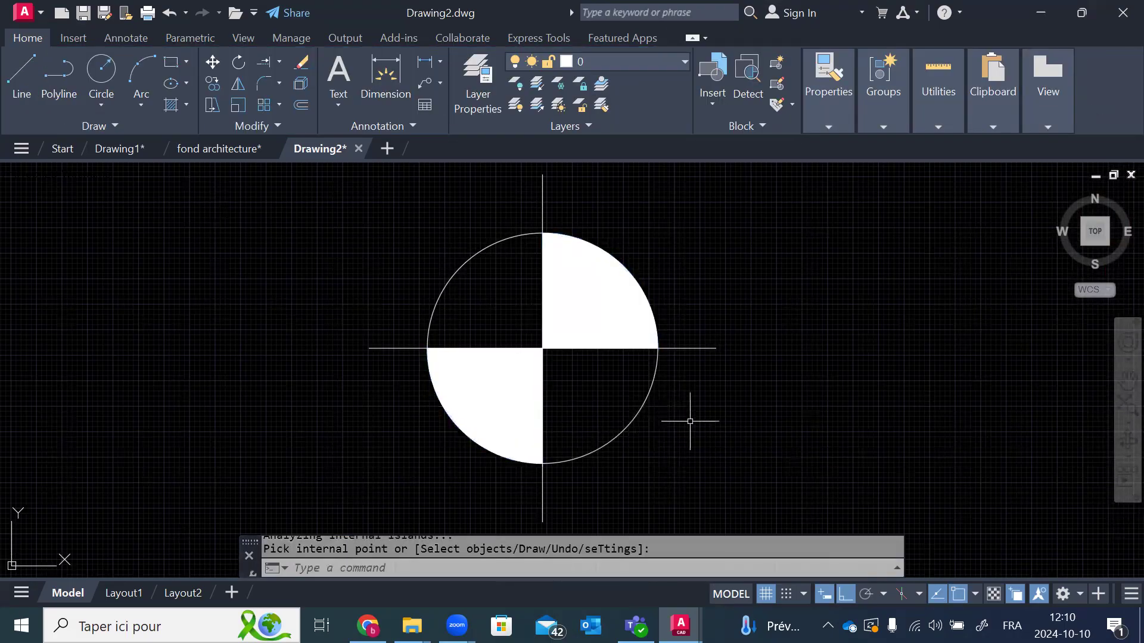
Step: Move the whole crosshair symbol straight up, clear above the row of numbered grid bubbles
scroll(689, 421, down, 2)
scroll(529, 331, down, 6)
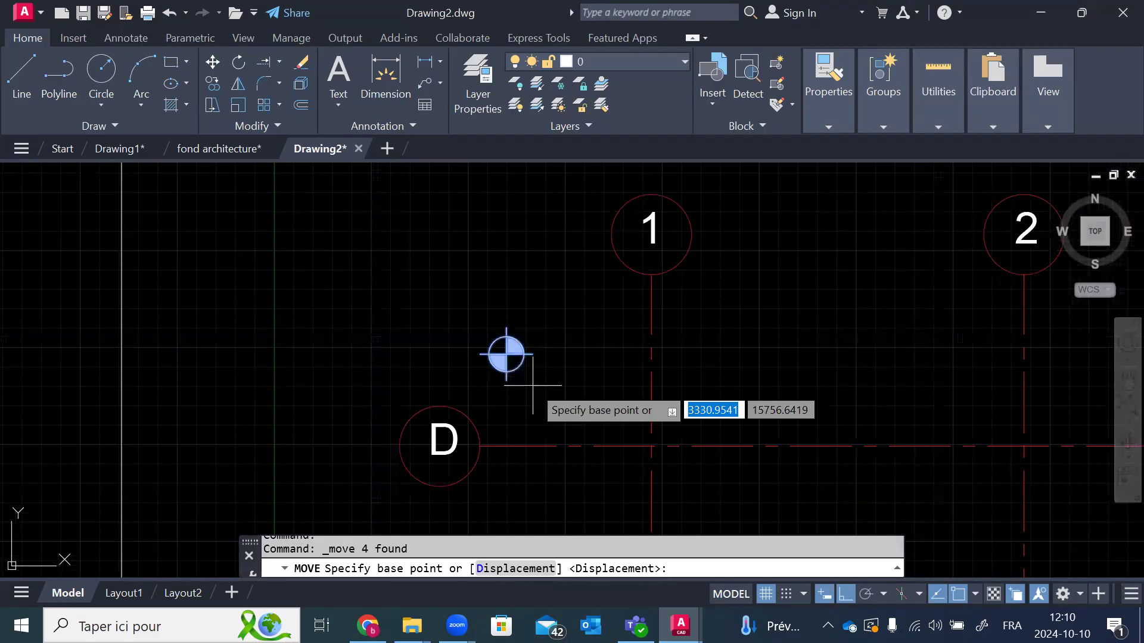
click(537, 388)
scroll(545, 400, down, 4)
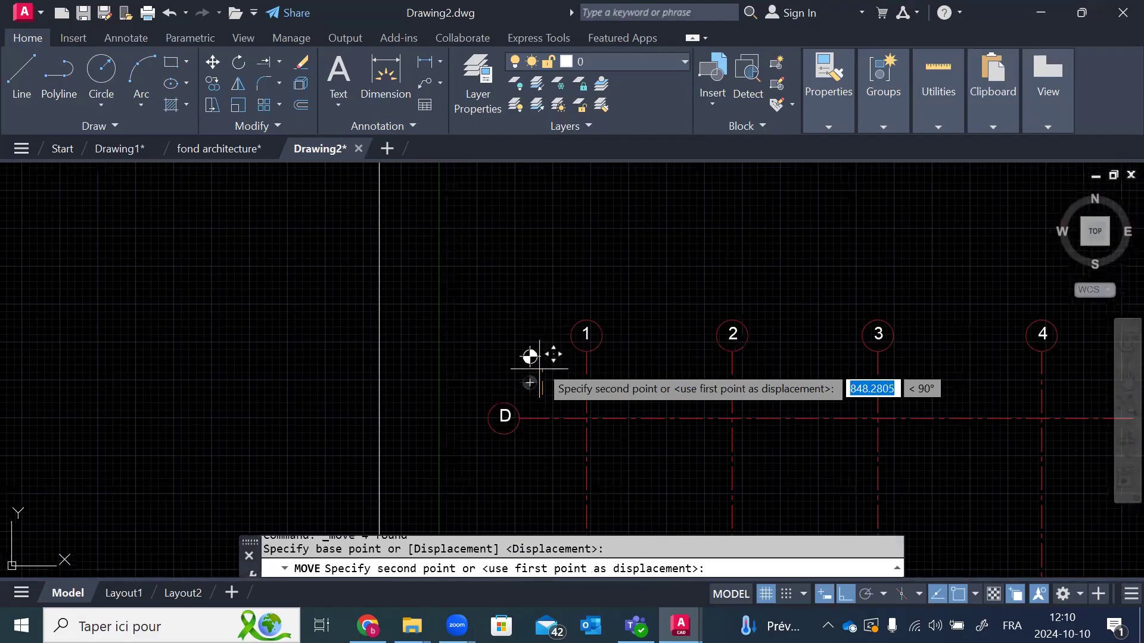
click(541, 230)
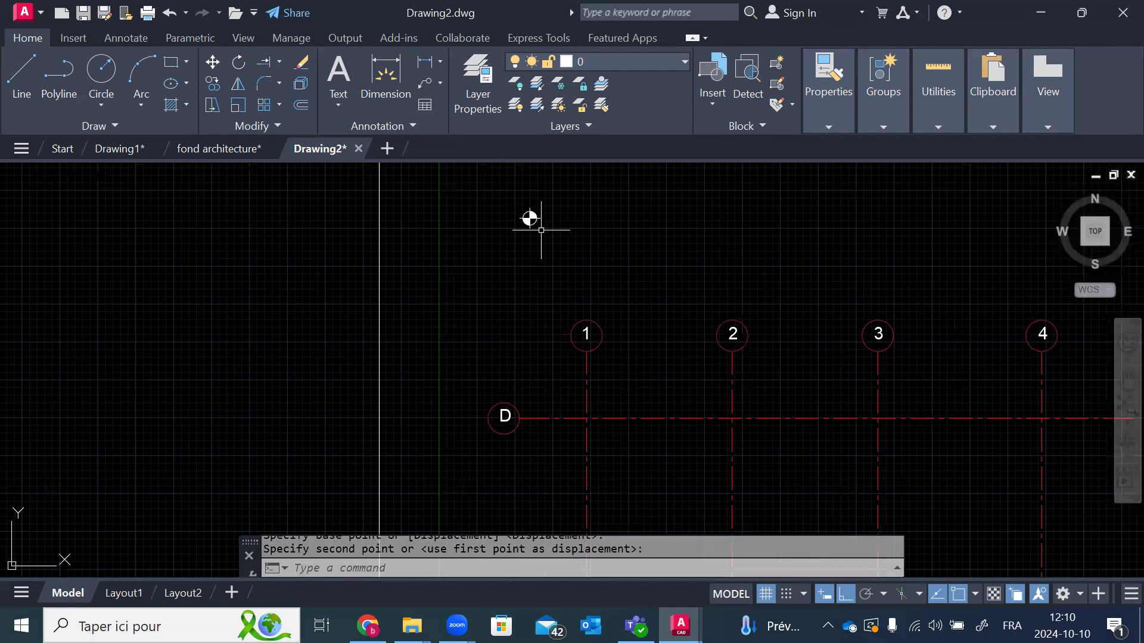
scroll(556, 196, up, 2)
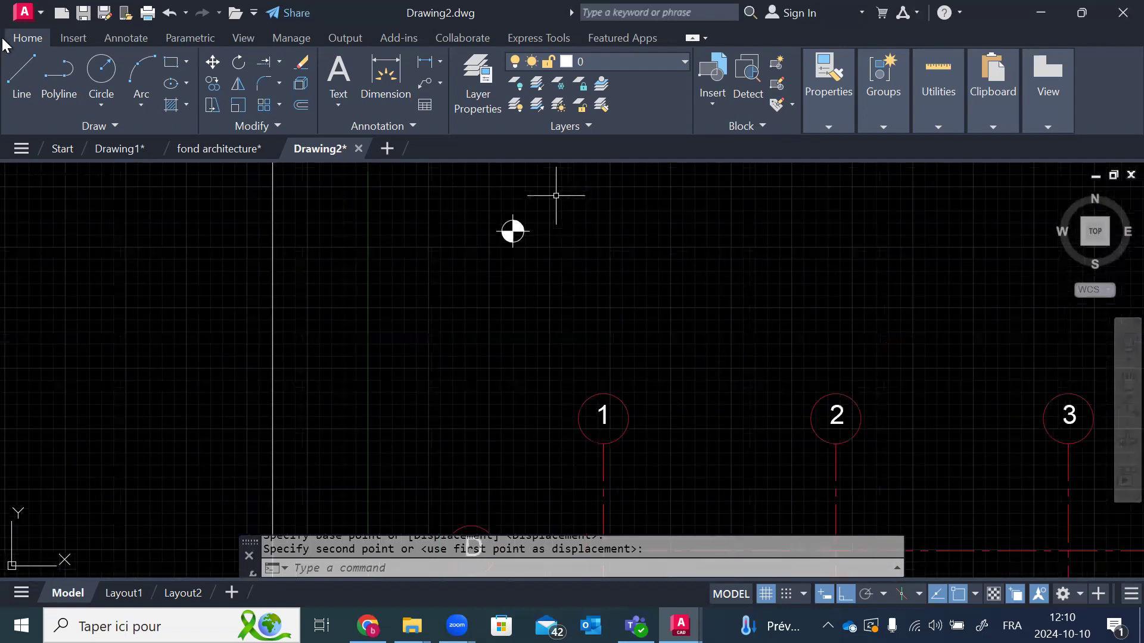
click(341, 72)
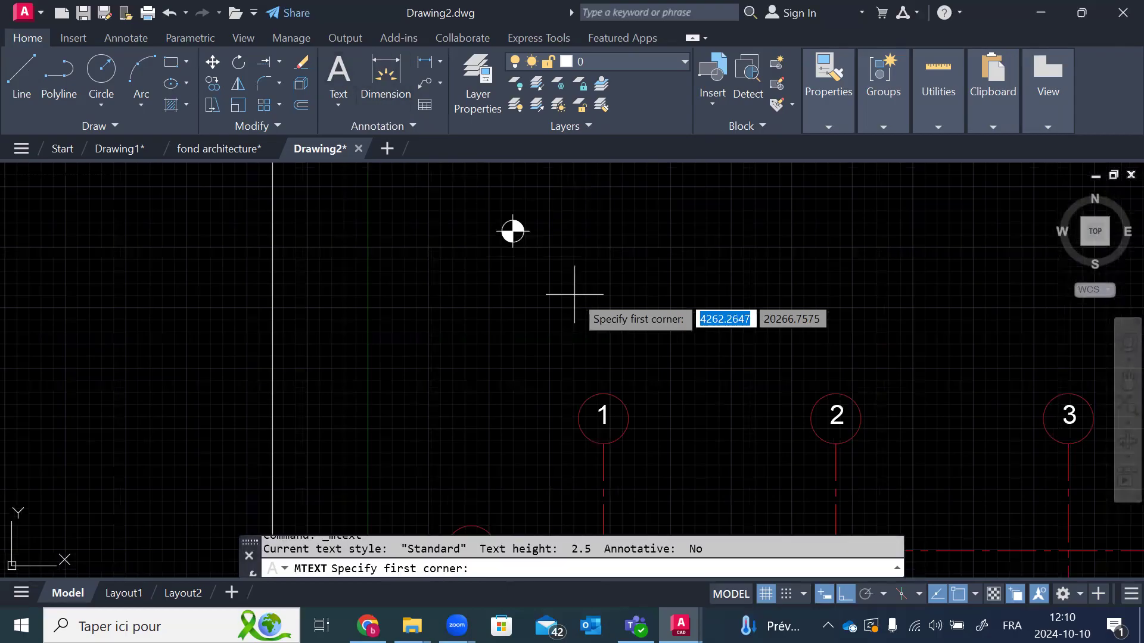
scroll(556, 202, up, 4)
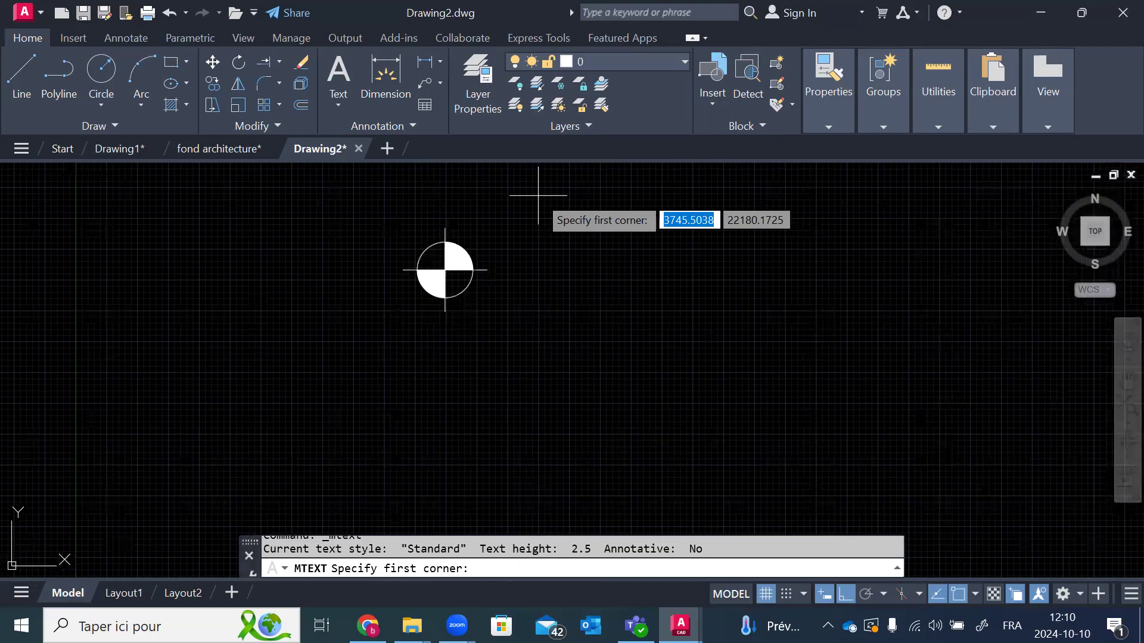
middle_drag(538, 195, 549, 287)
click(522, 269)
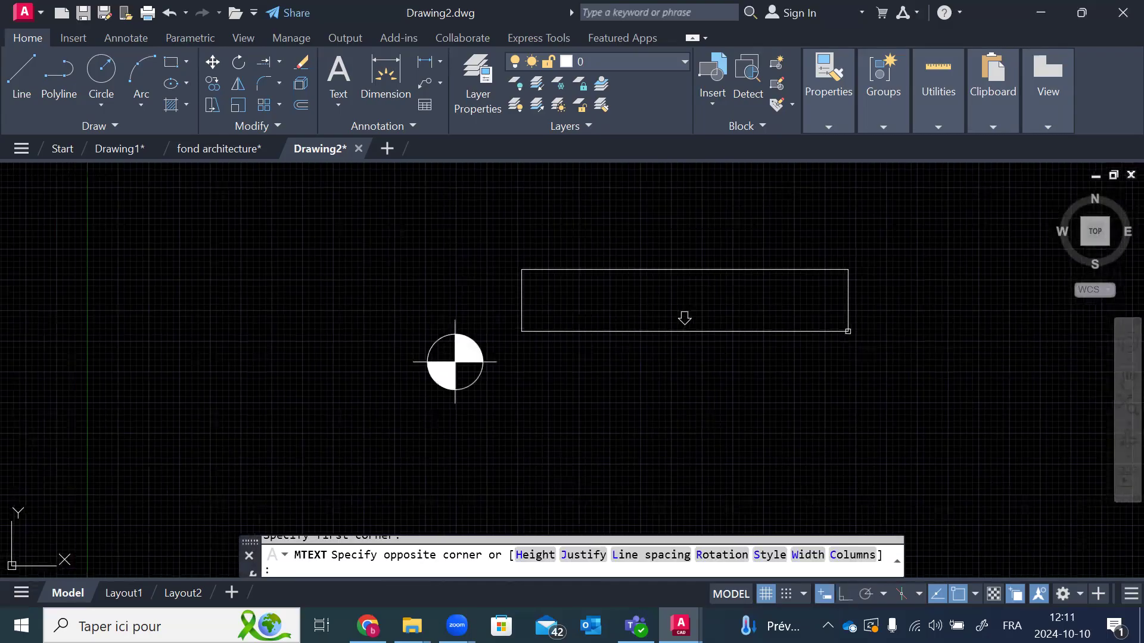
click(847, 331)
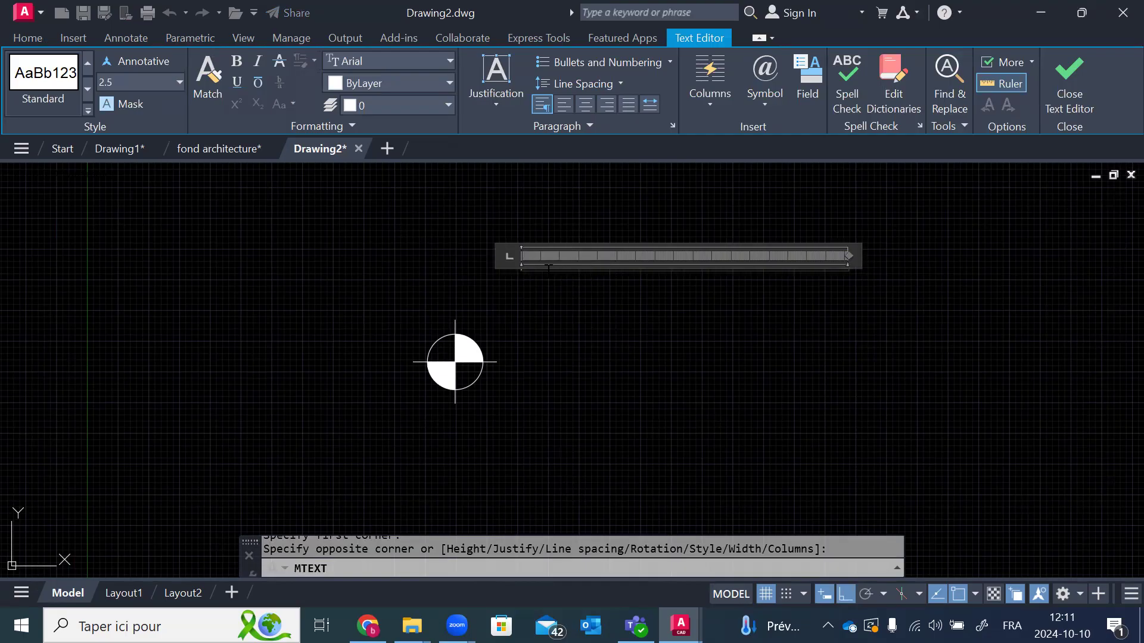
scroll(519, 266, up, 2)
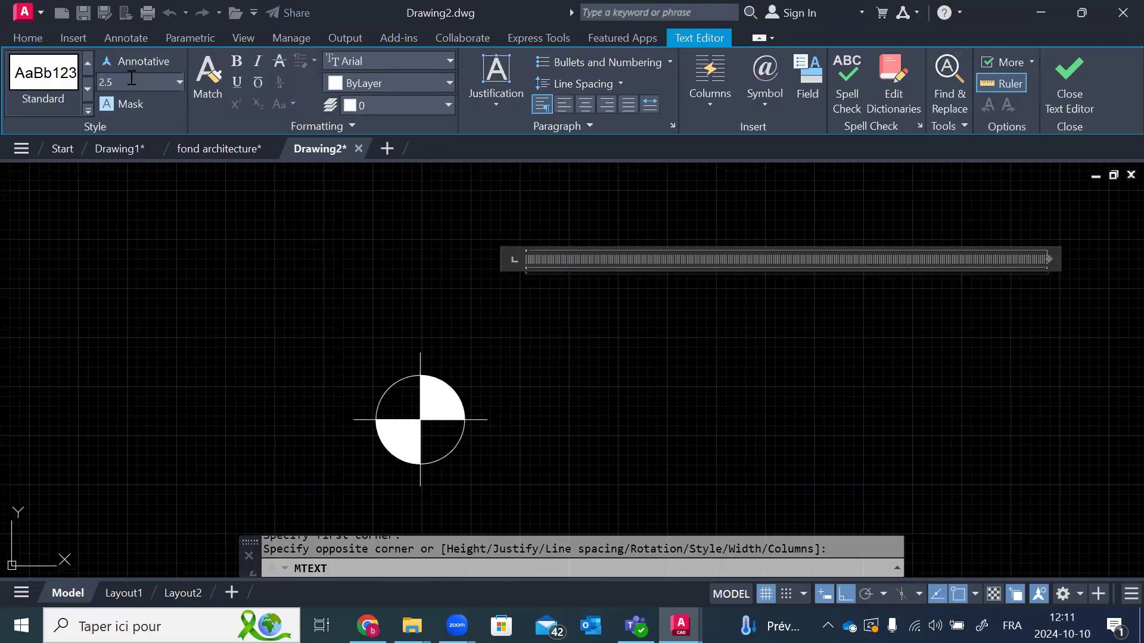
click(102, 82)
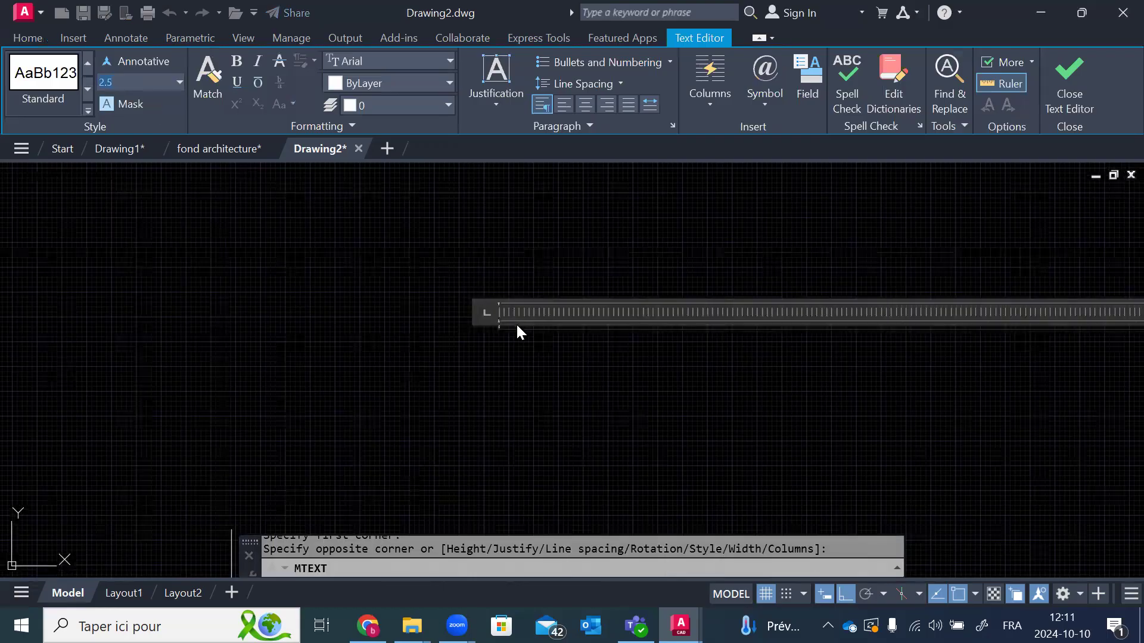
text(250)
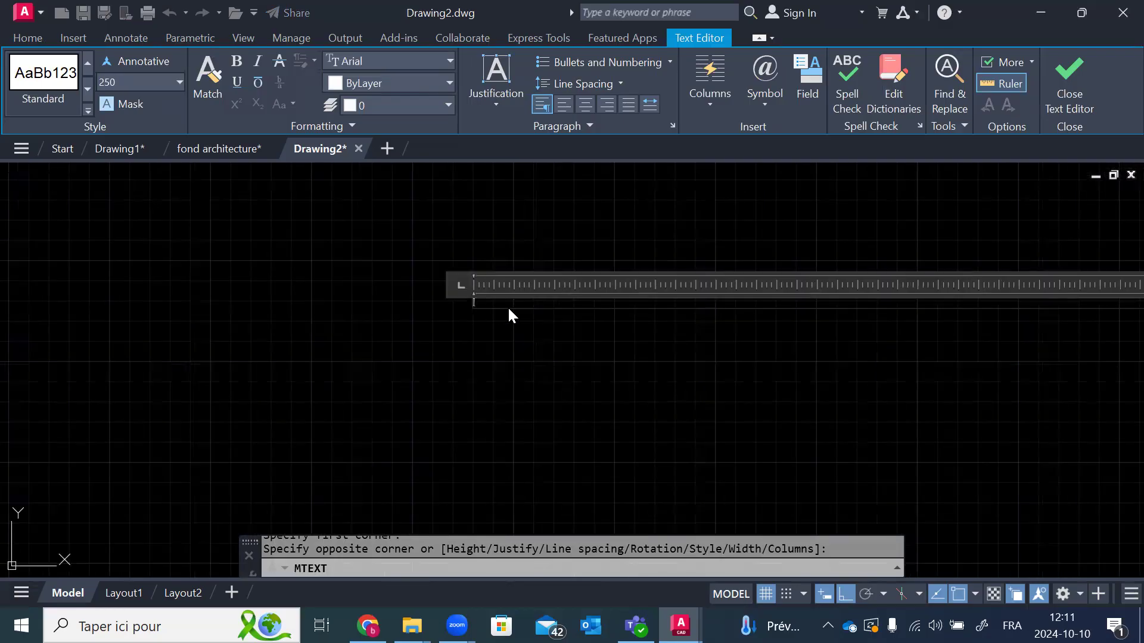
text(pt)
scroll(459, 296, up, 12)
click(514, 296)
scroll(514, 297, down, 8)
key(Escape)
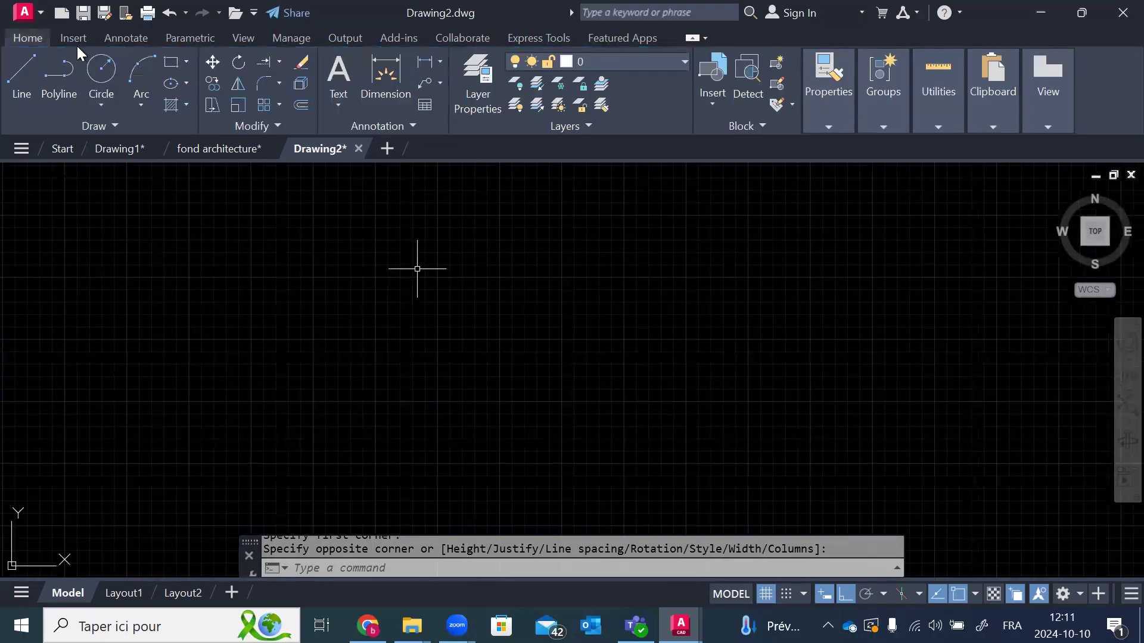
Step: Add a multiline text reading PT just above and to the right of the crosshair symbol
click(342, 71)
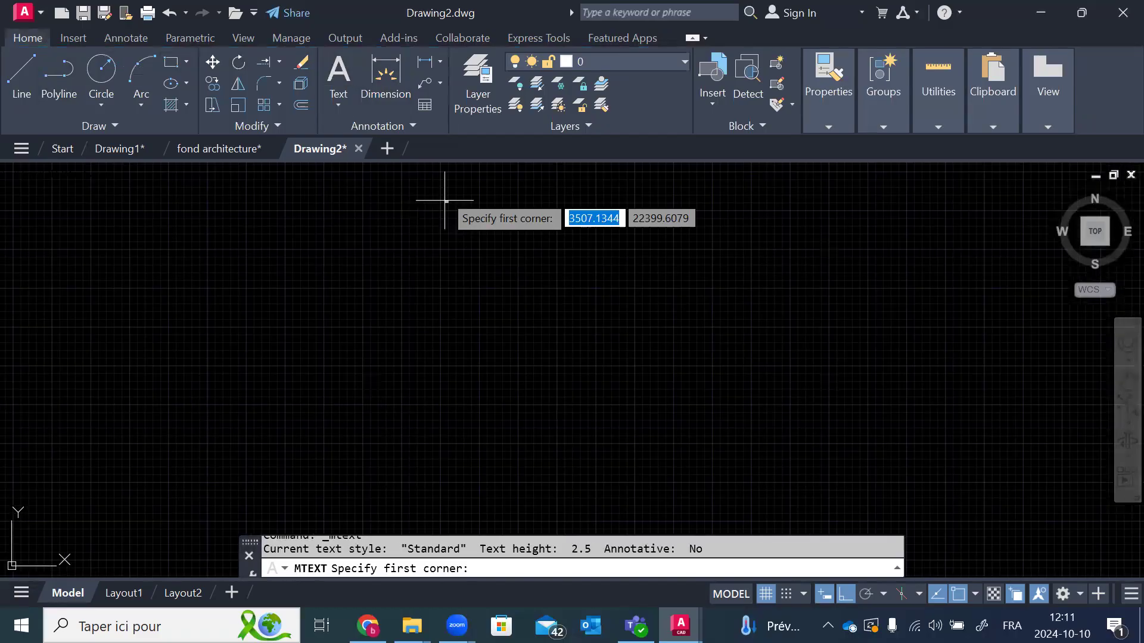
scroll(501, 231, down, 12)
scroll(511, 235, up, 6)
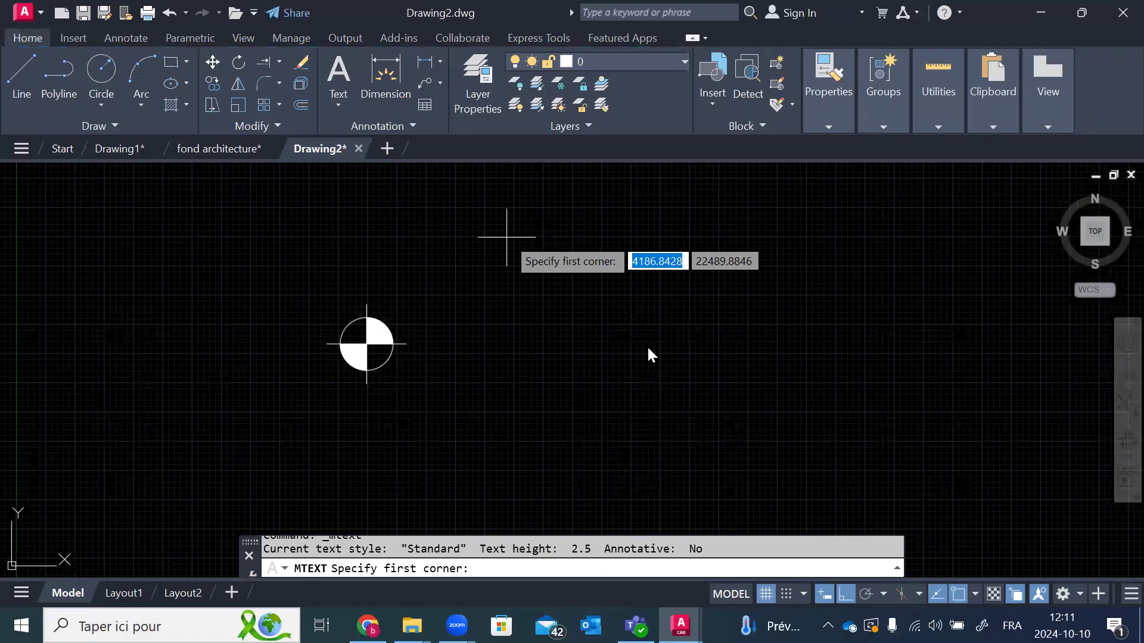
click(506, 238)
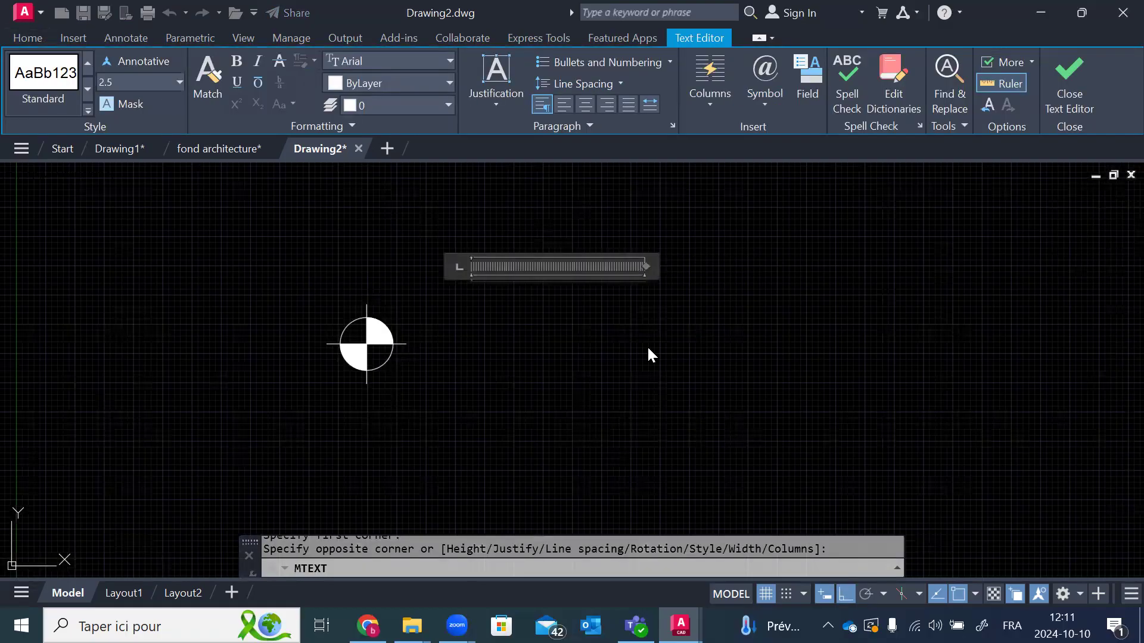
click(812, 327)
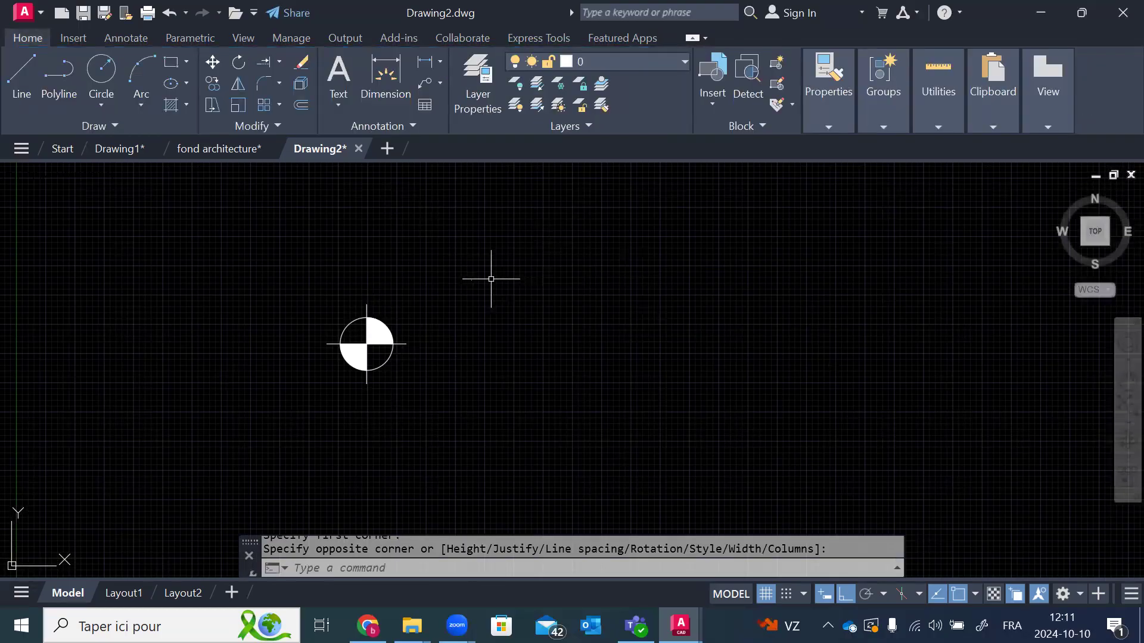
Step: Set the text height of the PT label to 250 in its properties
click(524, 246)
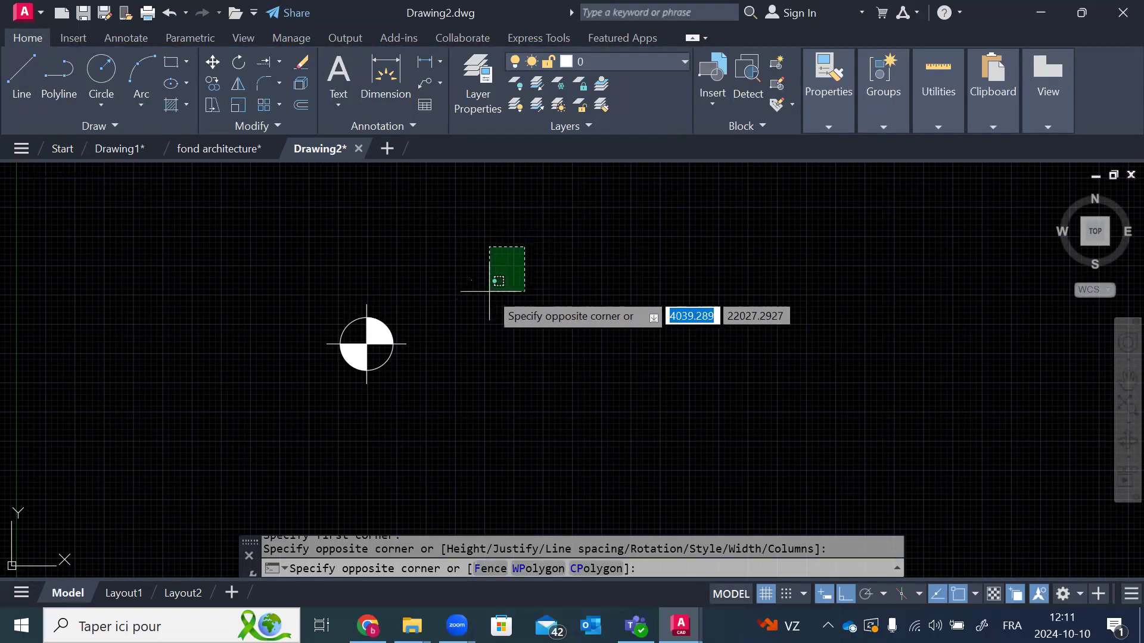
click(458, 311)
right_click(550, 234)
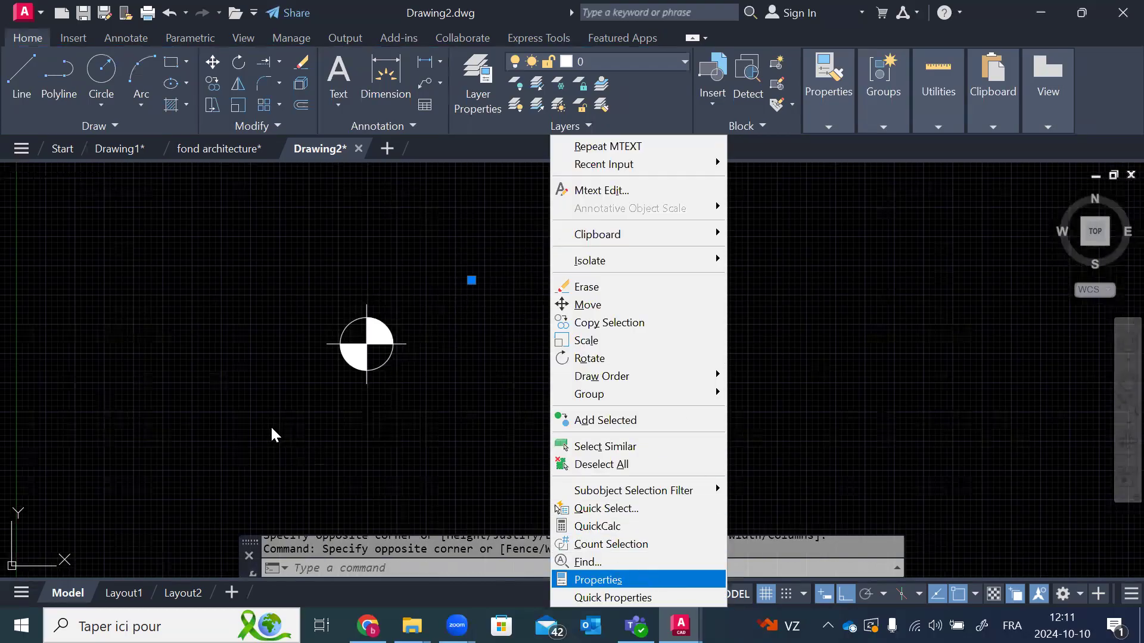
key(Return)
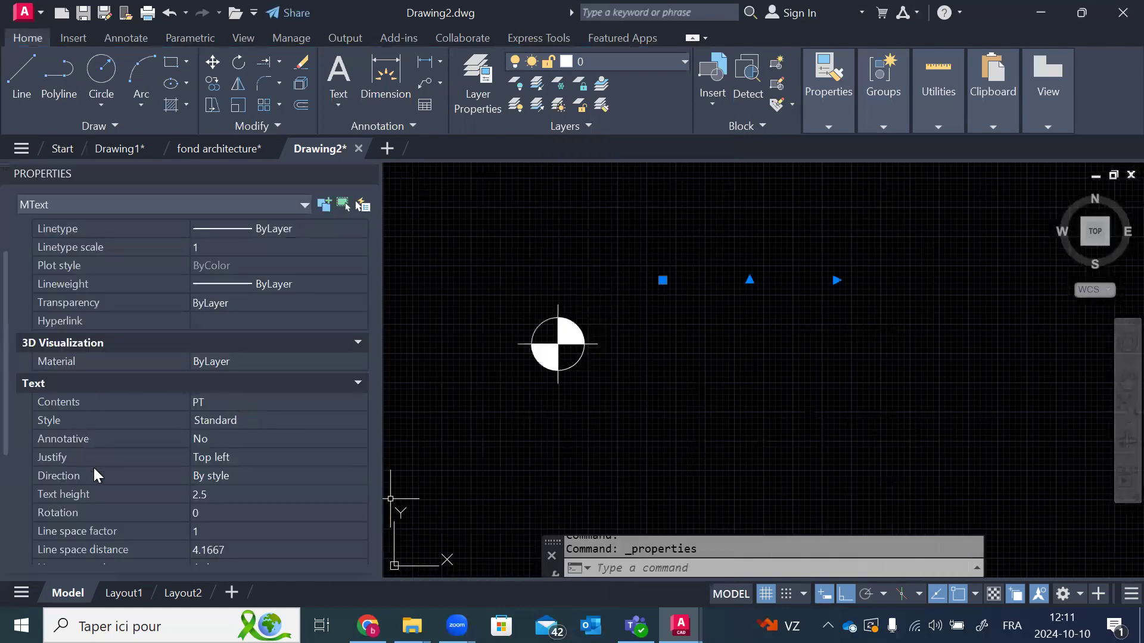
click(241, 494)
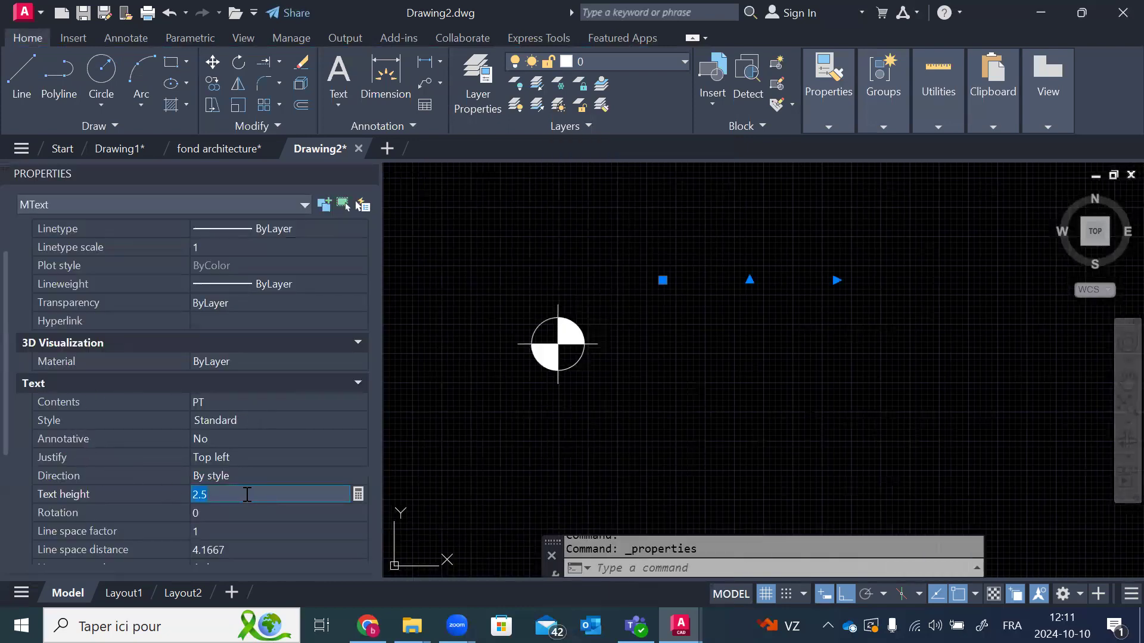
text(250)
key(Tab)
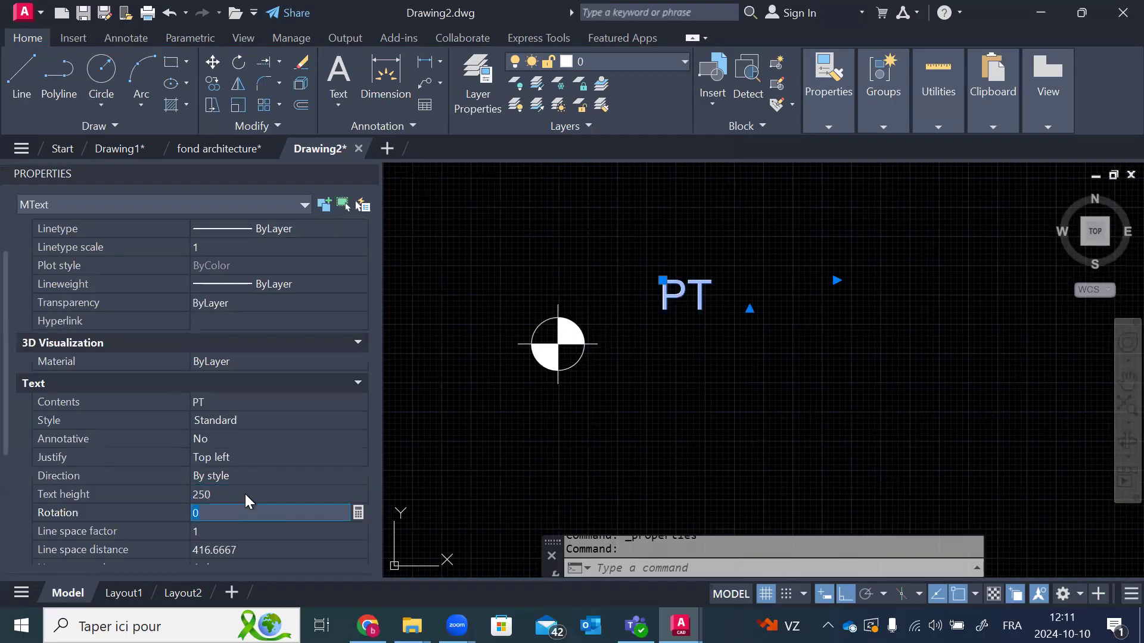
scroll(590, 280, down, 5)
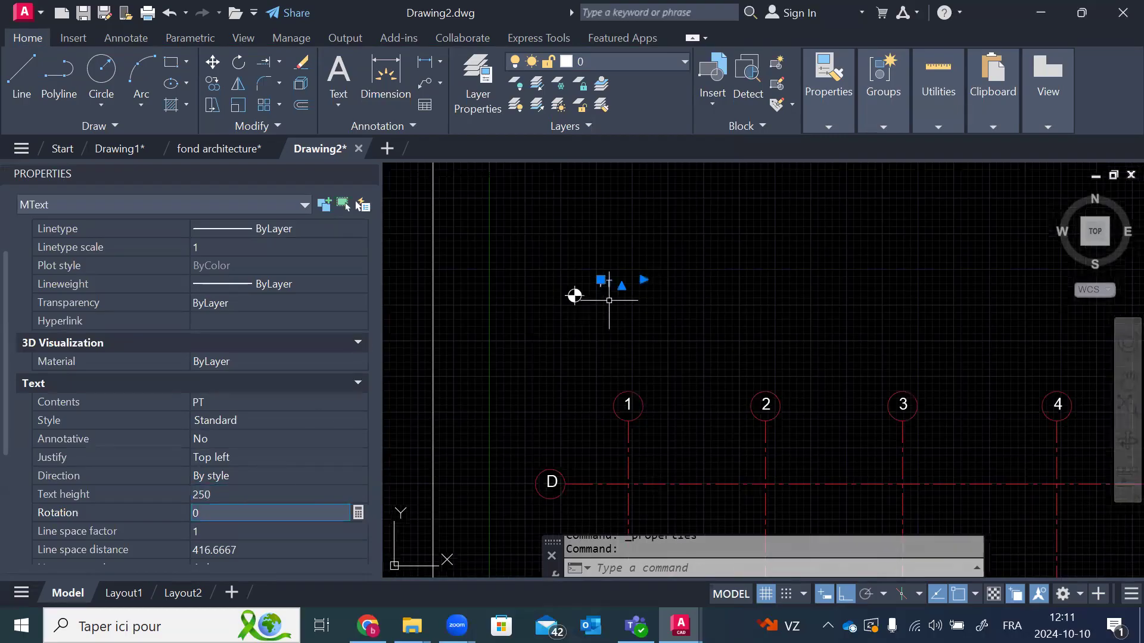
scroll(609, 300, up, 5)
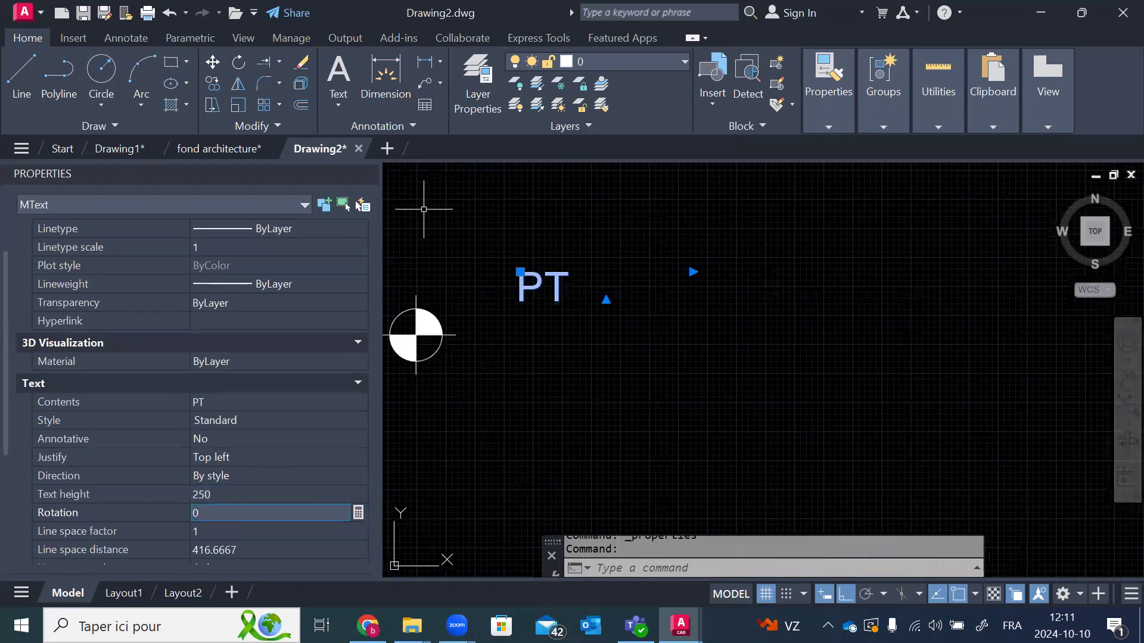
key(Escape)
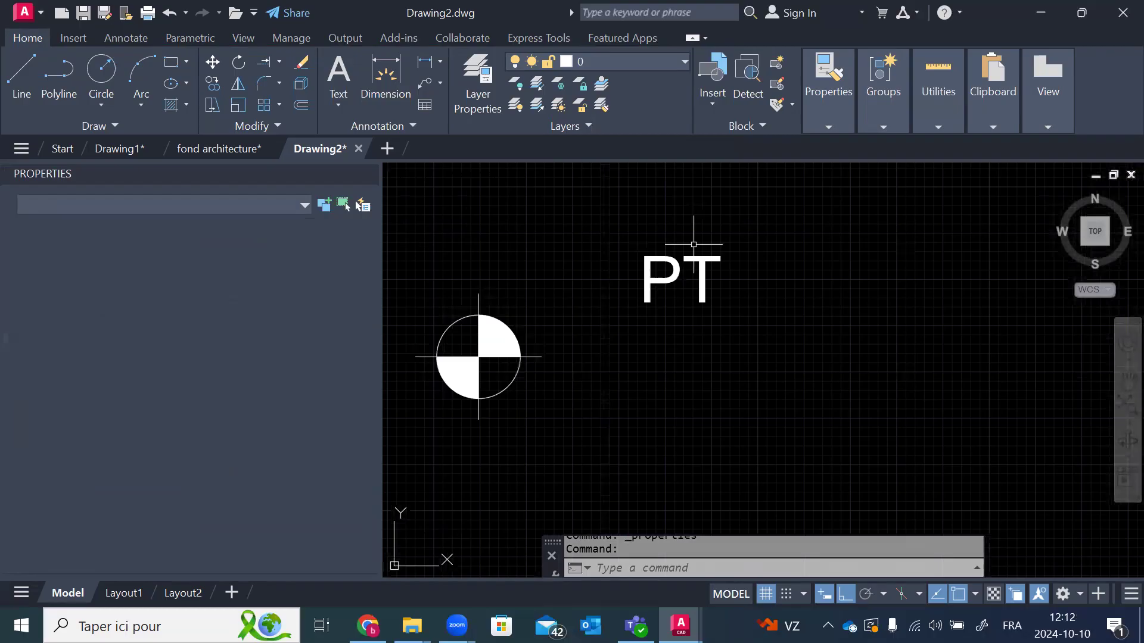
Step: Edit the label beside the crosshair symbol to read PT:
click(693, 245)
double_click(693, 262)
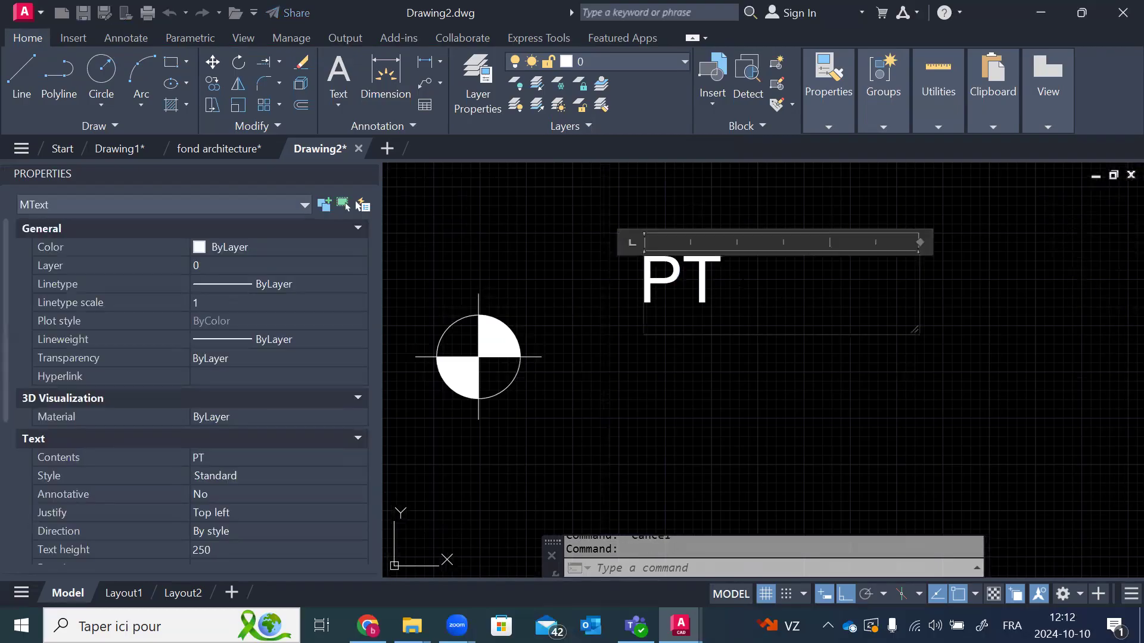
text(:)
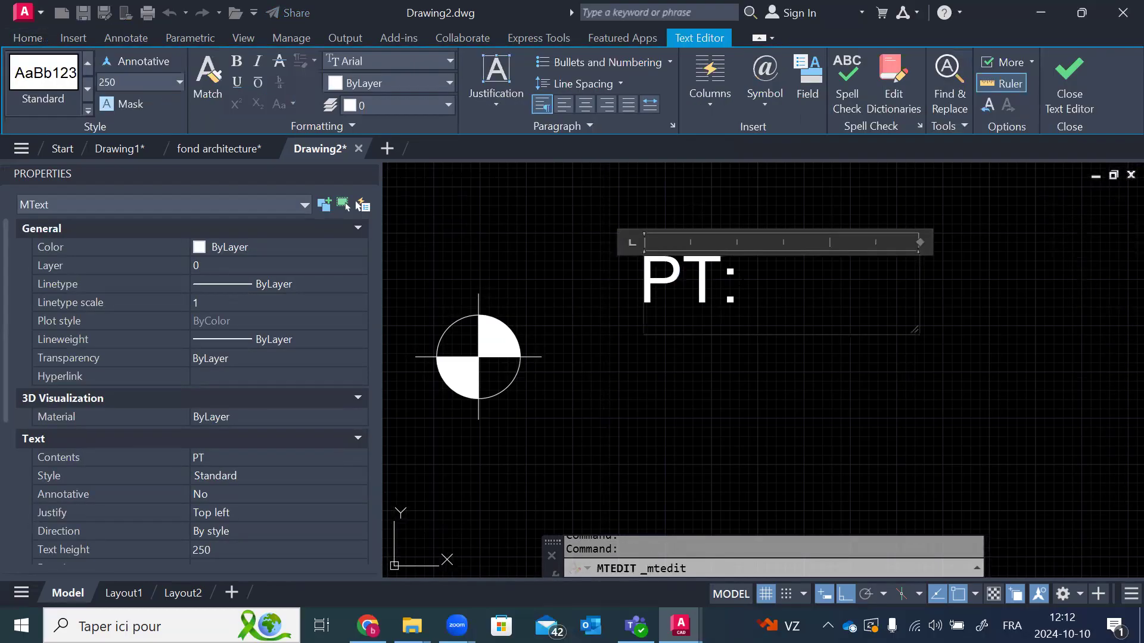
click(555, 219)
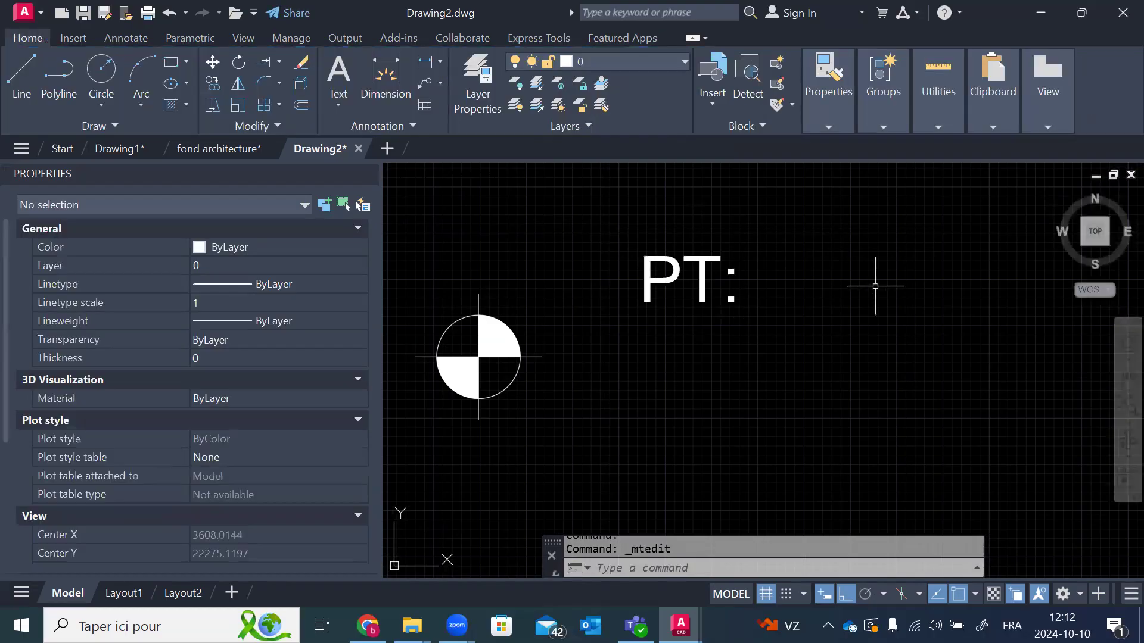
Step: Move the PT: label slightly left, closer to the crosshair symbol
click(802, 244)
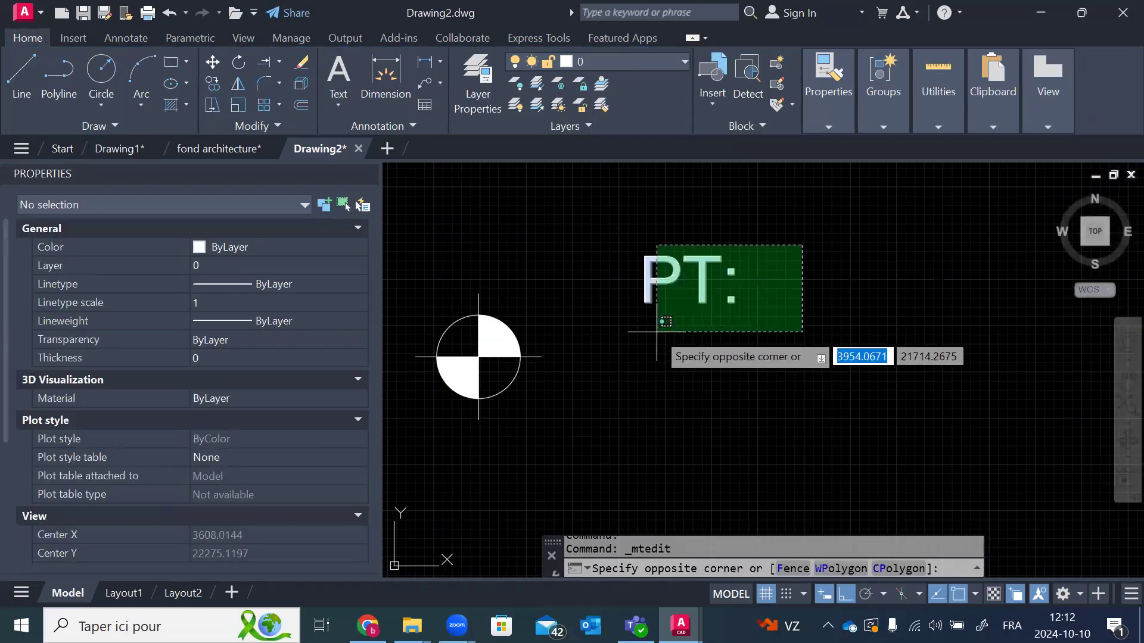
click(630, 327)
click(212, 62)
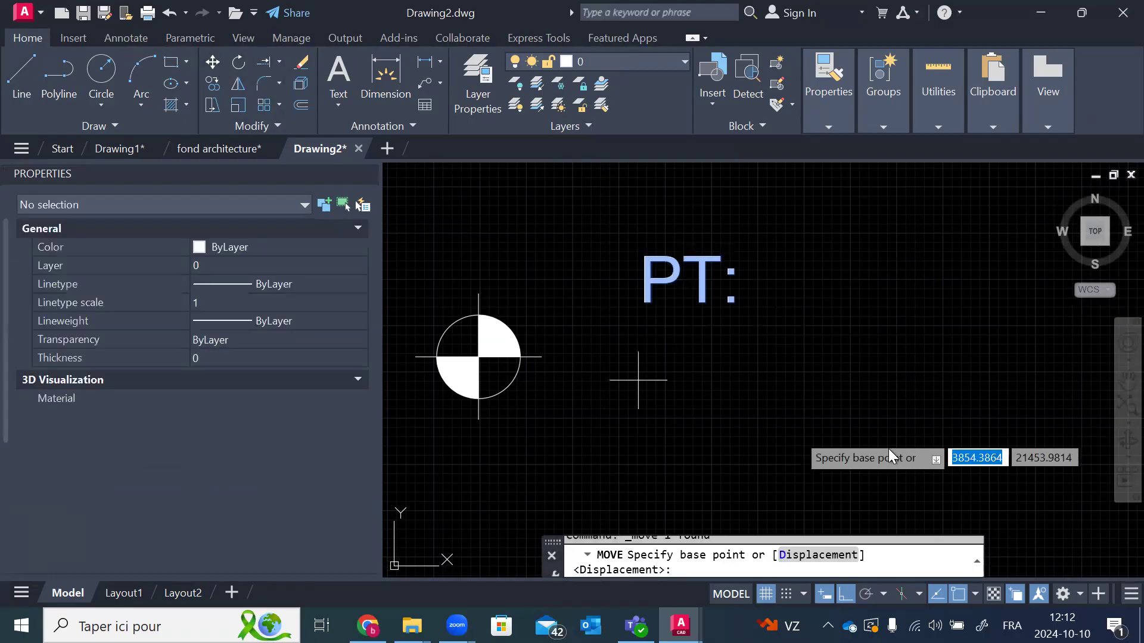
click(888, 437)
key(Escape)
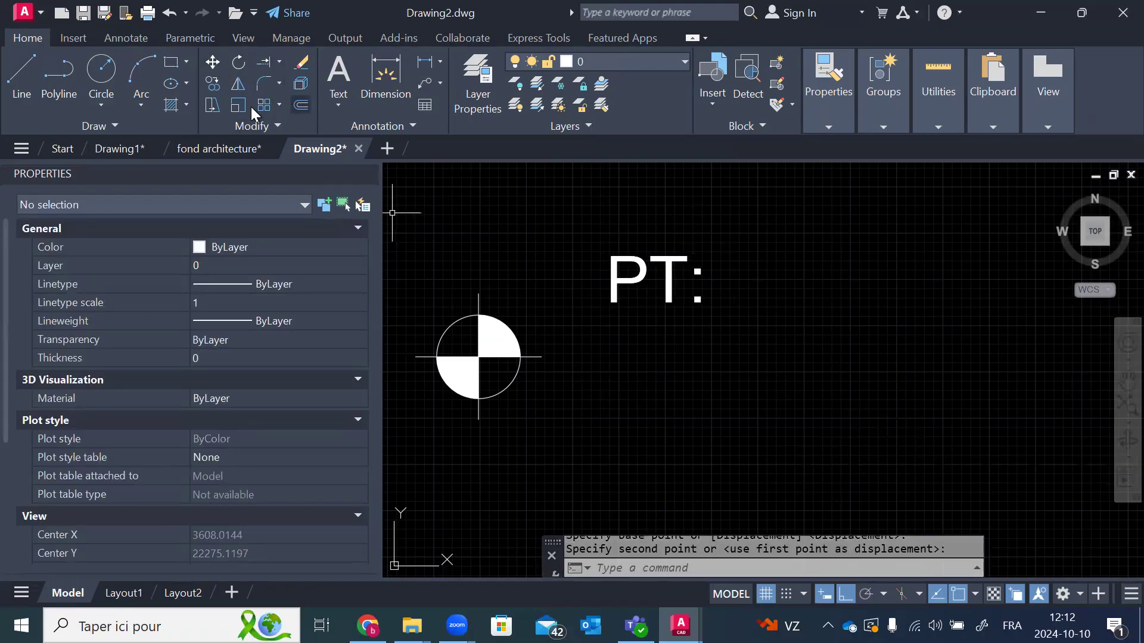
Step: Copy the PT: label 300 units straight down
click(209, 86)
click(749, 217)
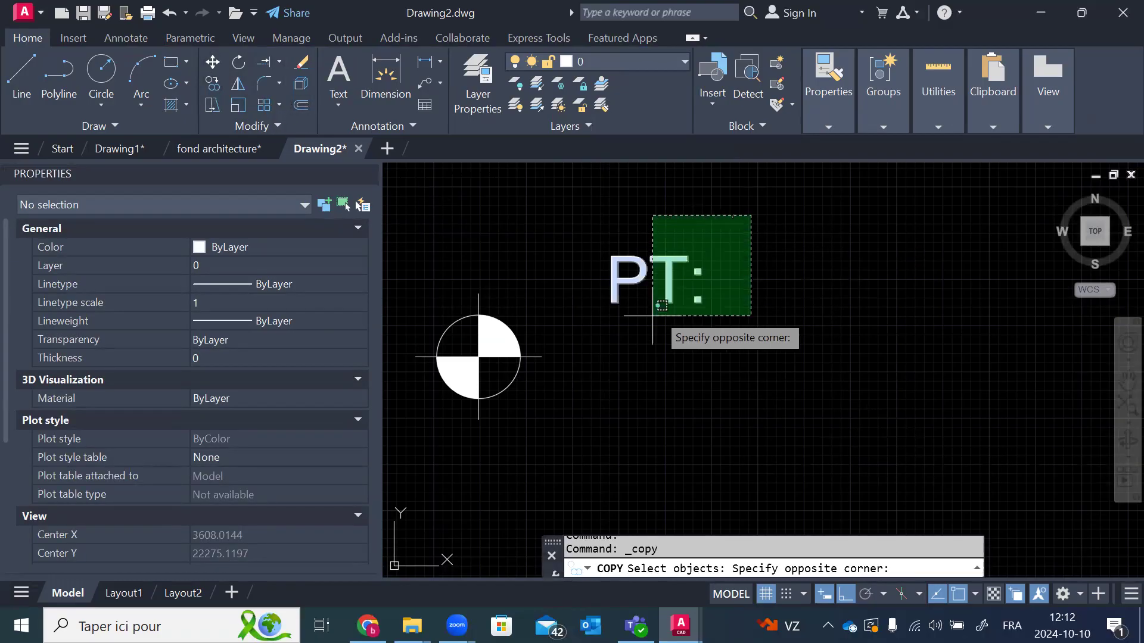
click(636, 327)
key(Return)
click(842, 234)
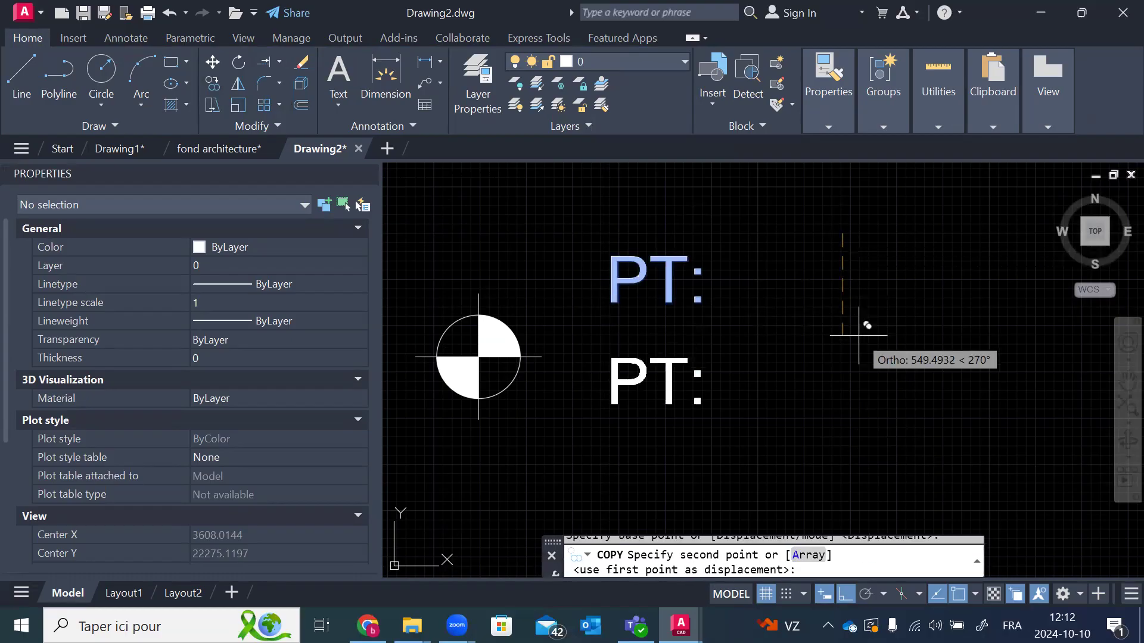
text(5)
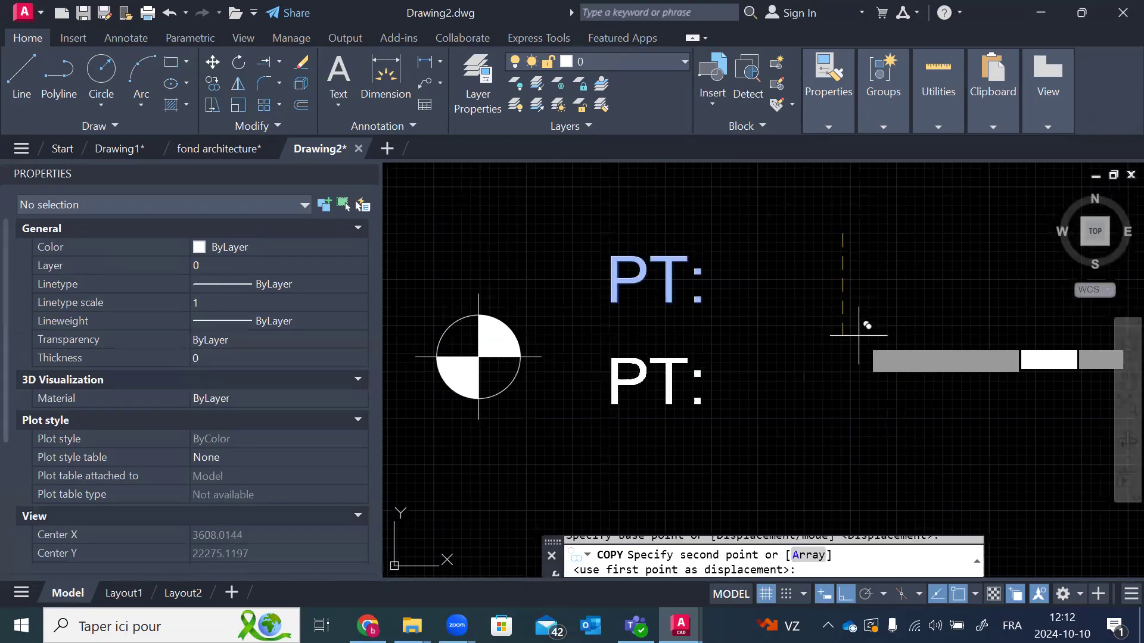
key(Return)
key(Escape)
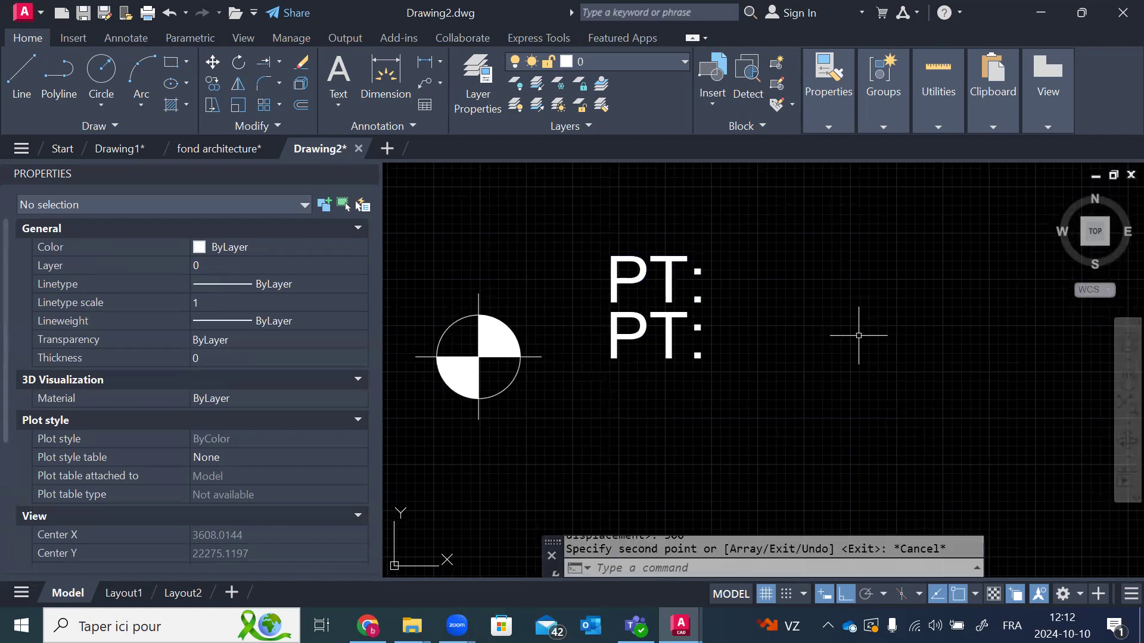
Step: Delete the lower copy of the PT: label
click(812, 331)
click(659, 387)
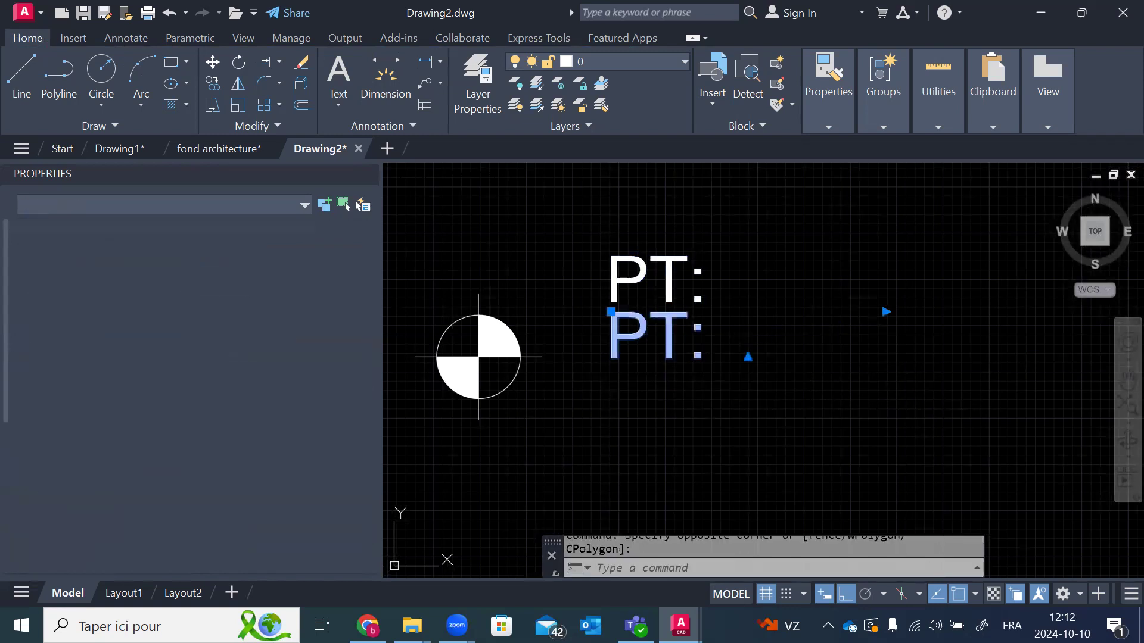
key(Delete)
Step: Copy the PT: label 375 units straight down to form a second text line
click(212, 84)
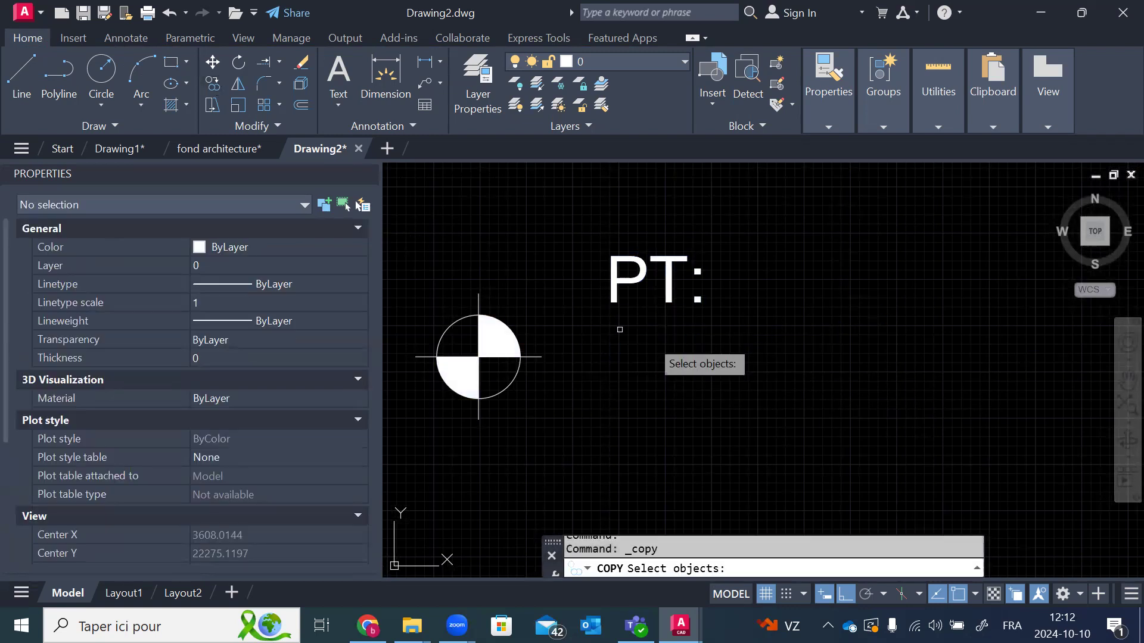
click(792, 240)
click(604, 320)
key(Return)
click(794, 233)
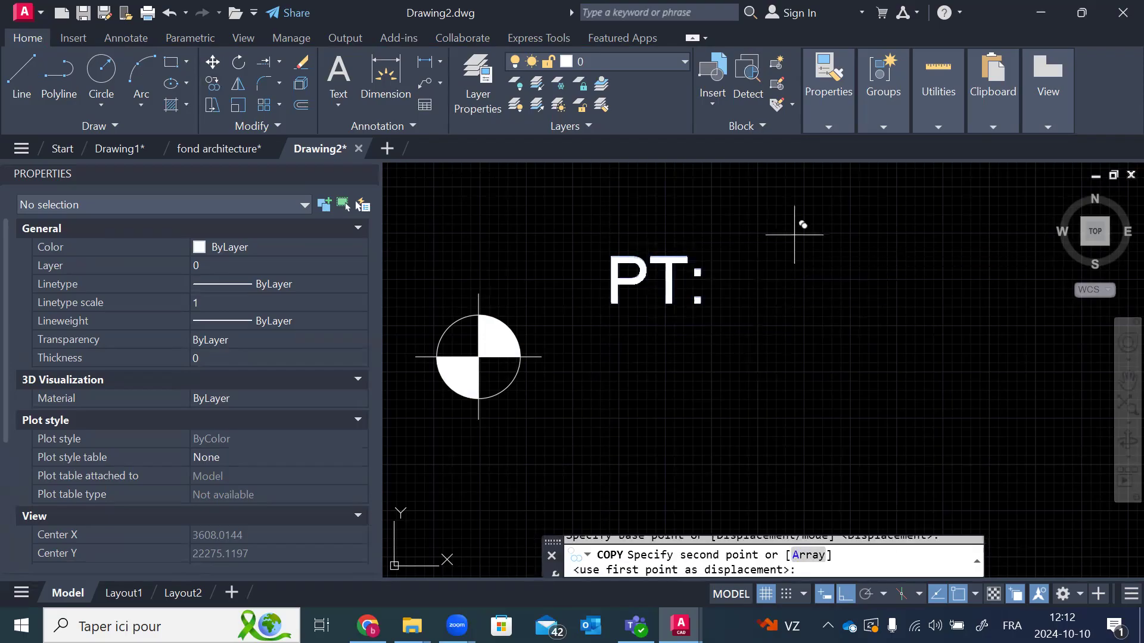
text(375)
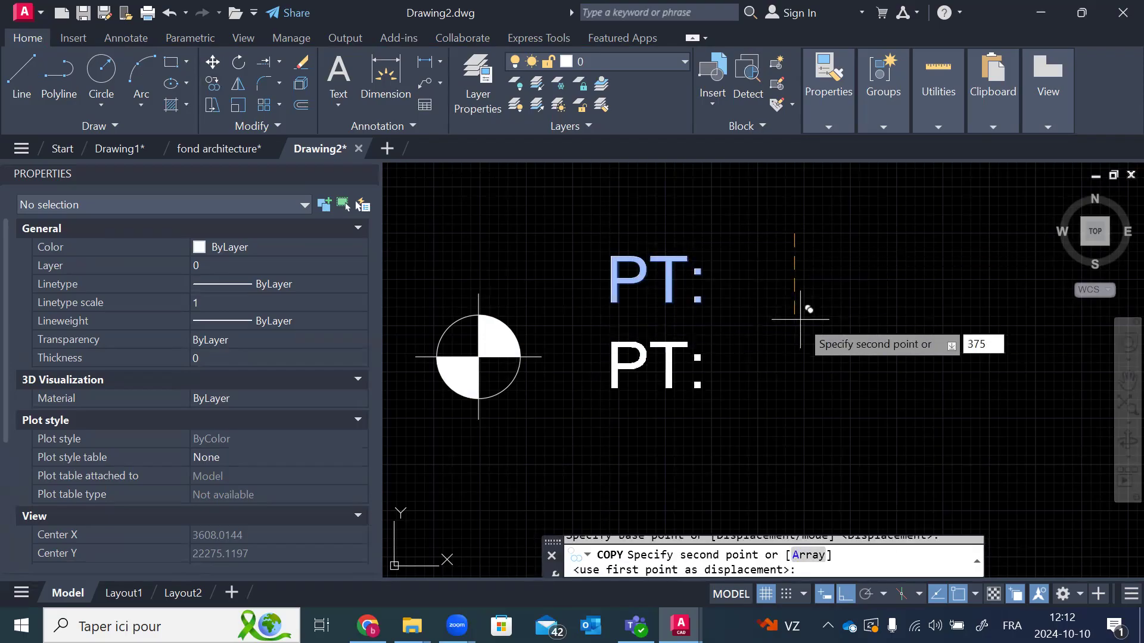
key(Return)
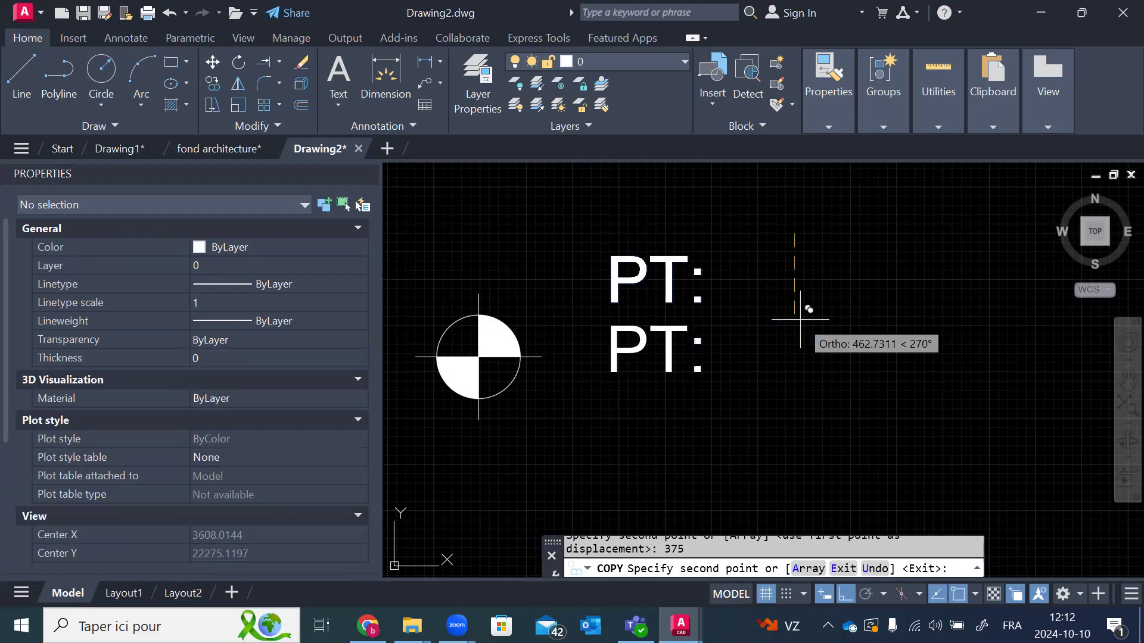
key(Escape)
Step: Copy the second PT: label straight down three times at the same 375 spacing, making a column of five labels
click(766, 340)
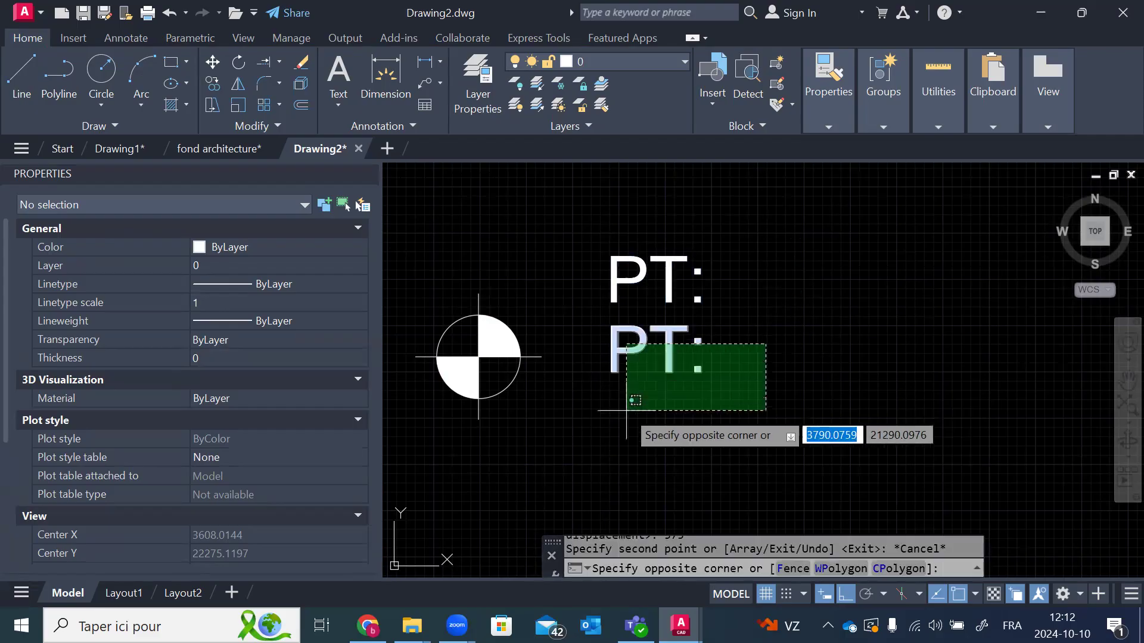
click(617, 413)
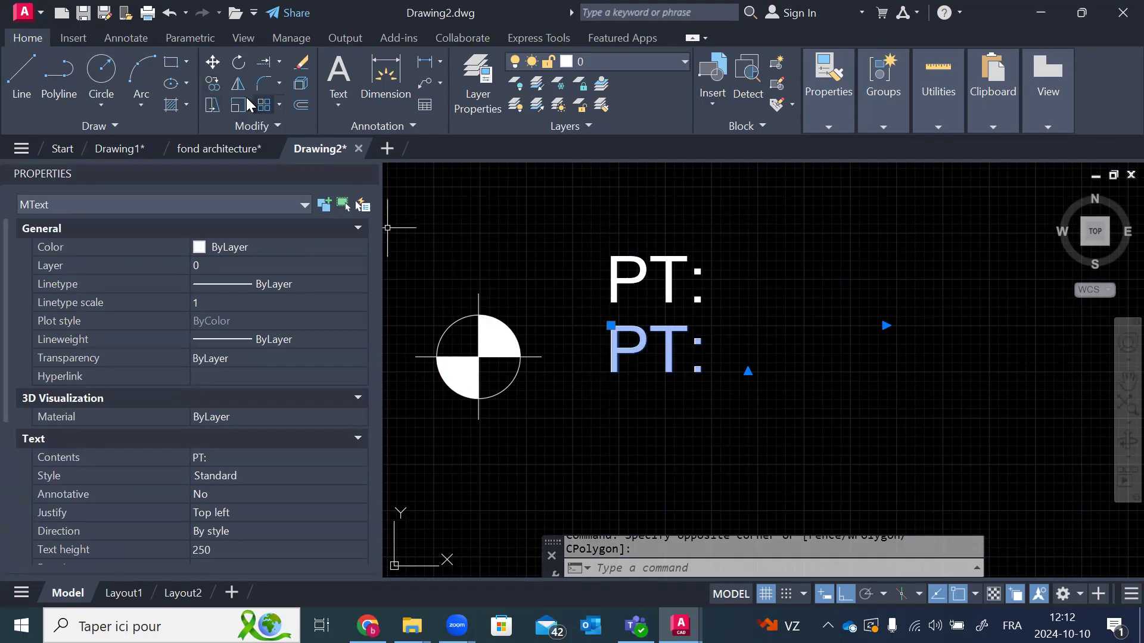
click(214, 84)
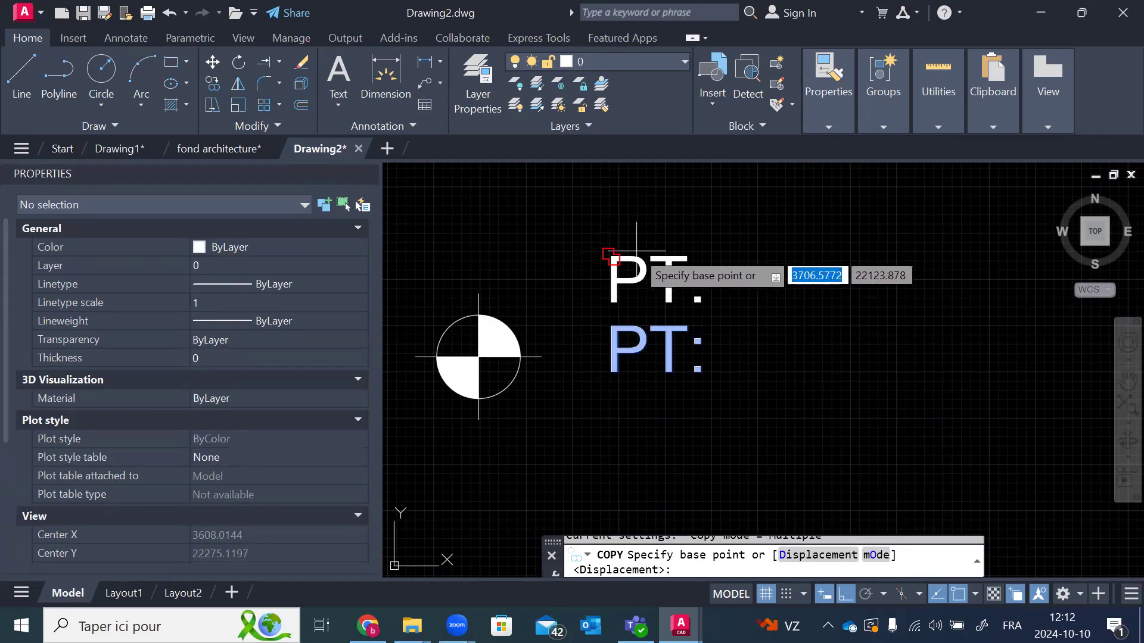
click(611, 255)
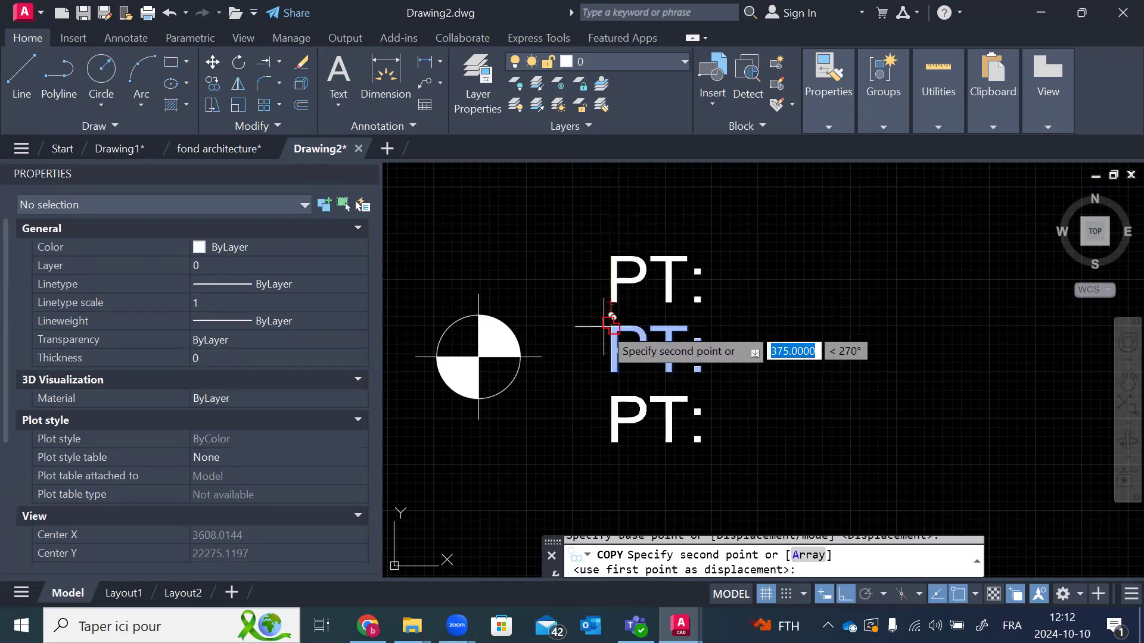
click(612, 393)
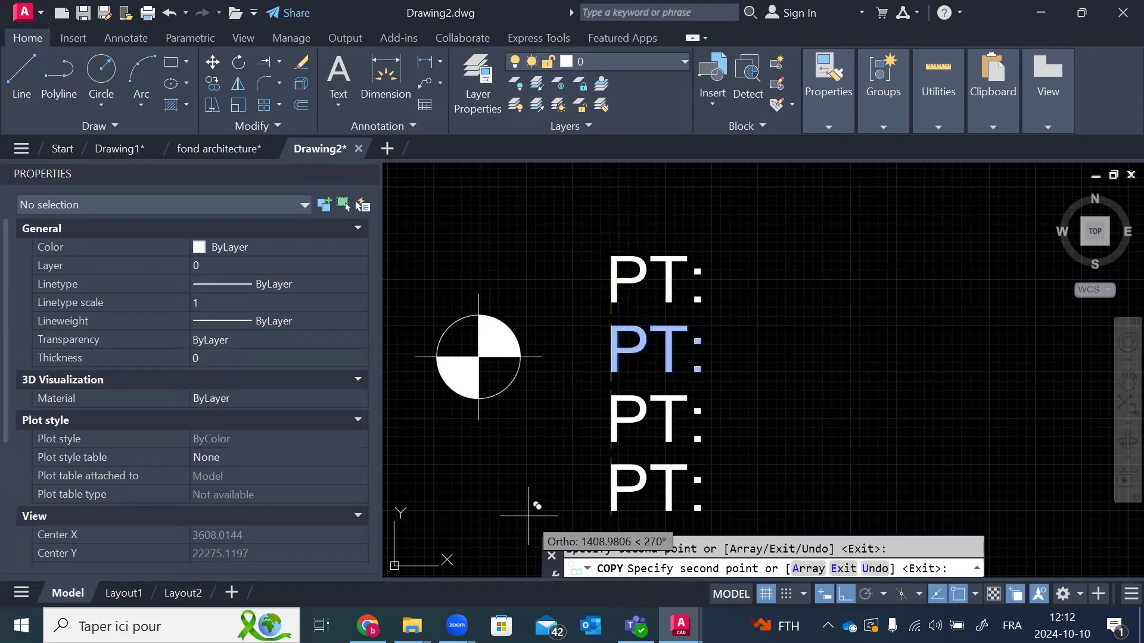
scroll(757, 189, down, 2)
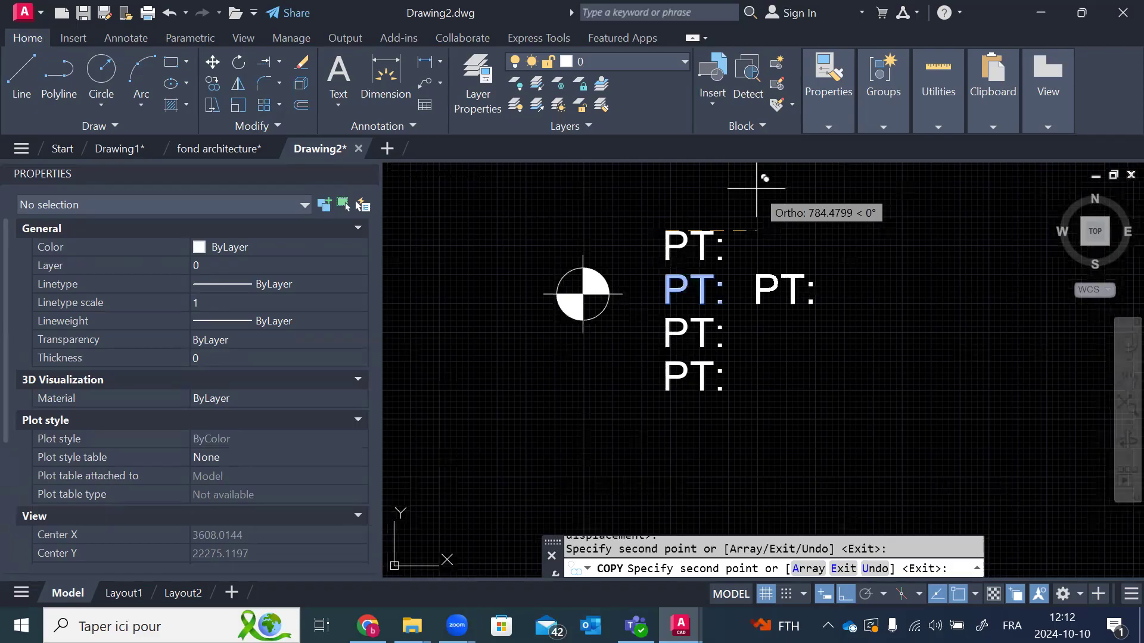
scroll(685, 368, up, 2)
key(Escape)
scroll(664, 430, down, 2)
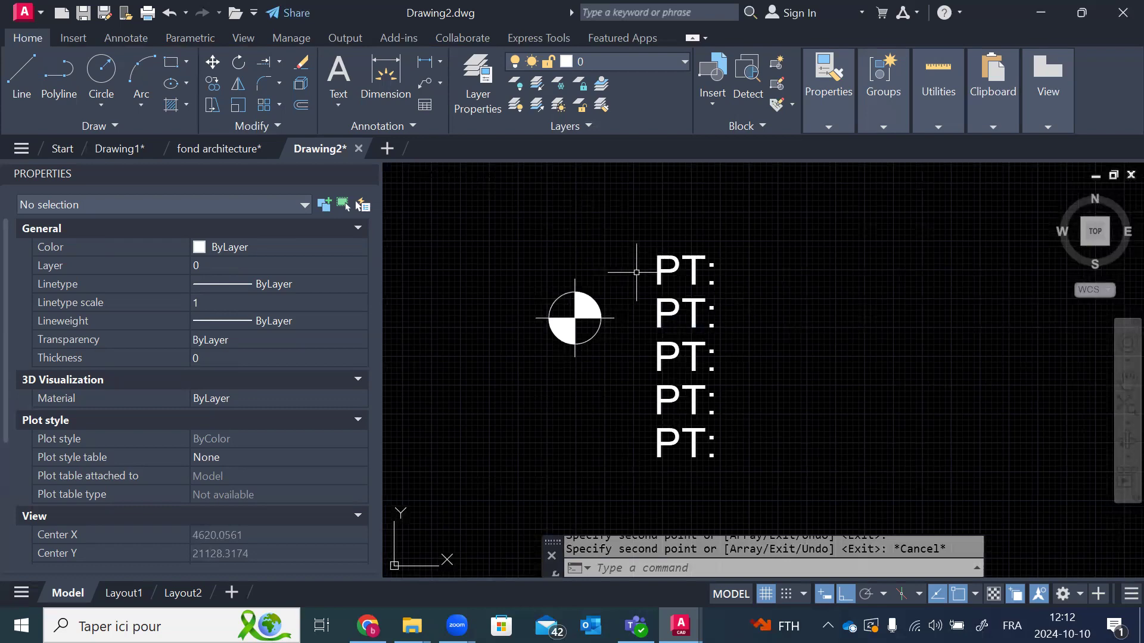
scroll(707, 291, up, 2)
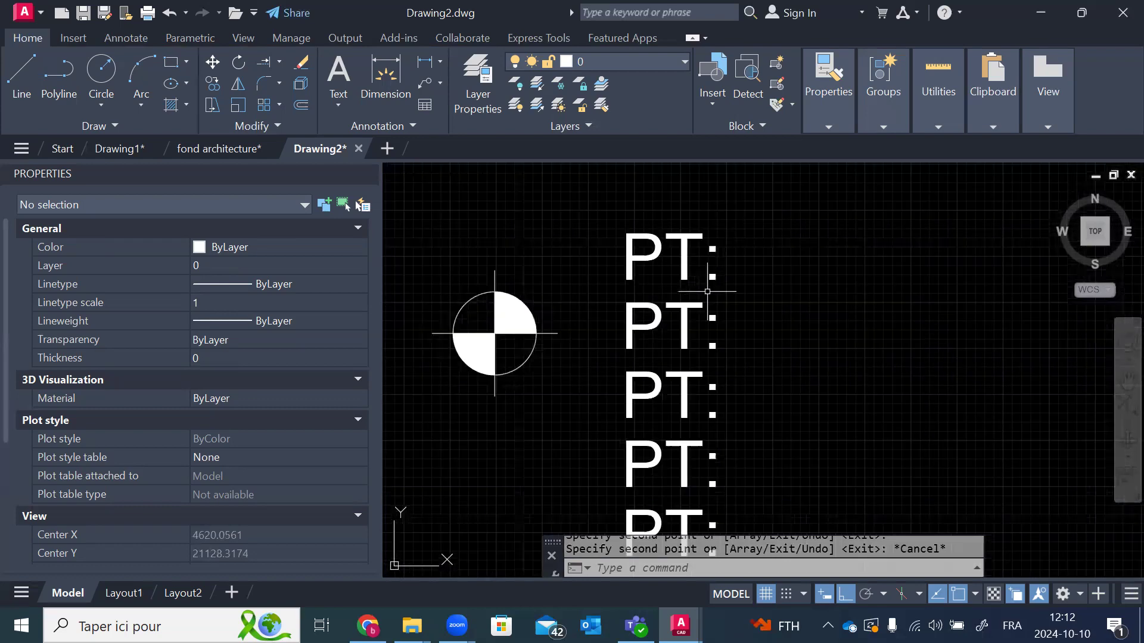
Step: Change the text of the second label in the column to "X:"
click(690, 332)
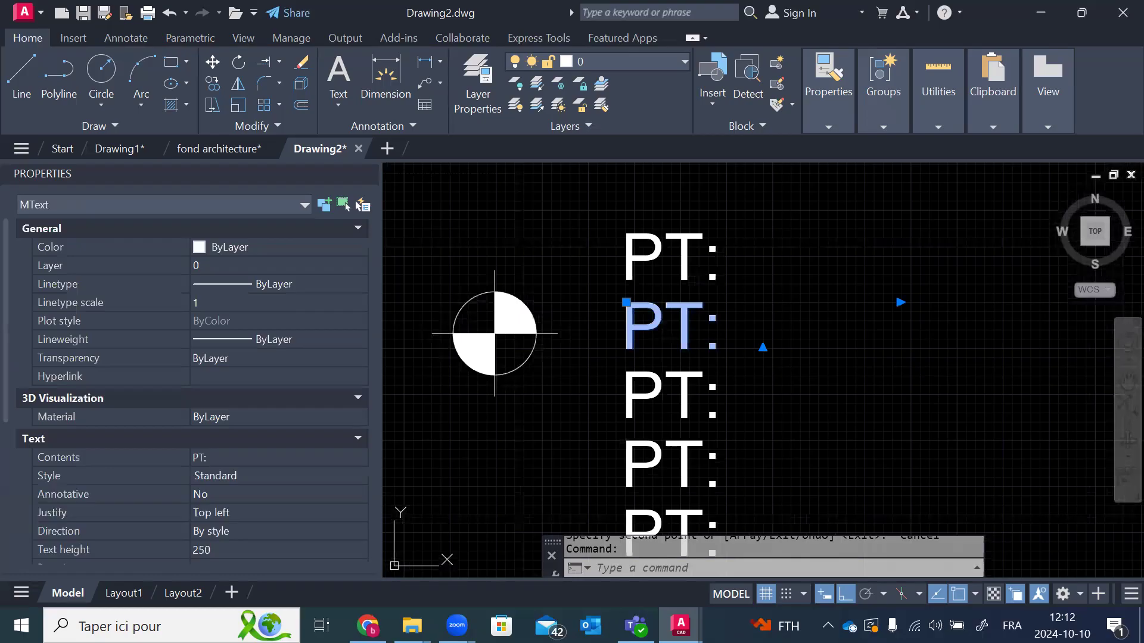
double_click(691, 334)
drag(704, 340, 622, 338)
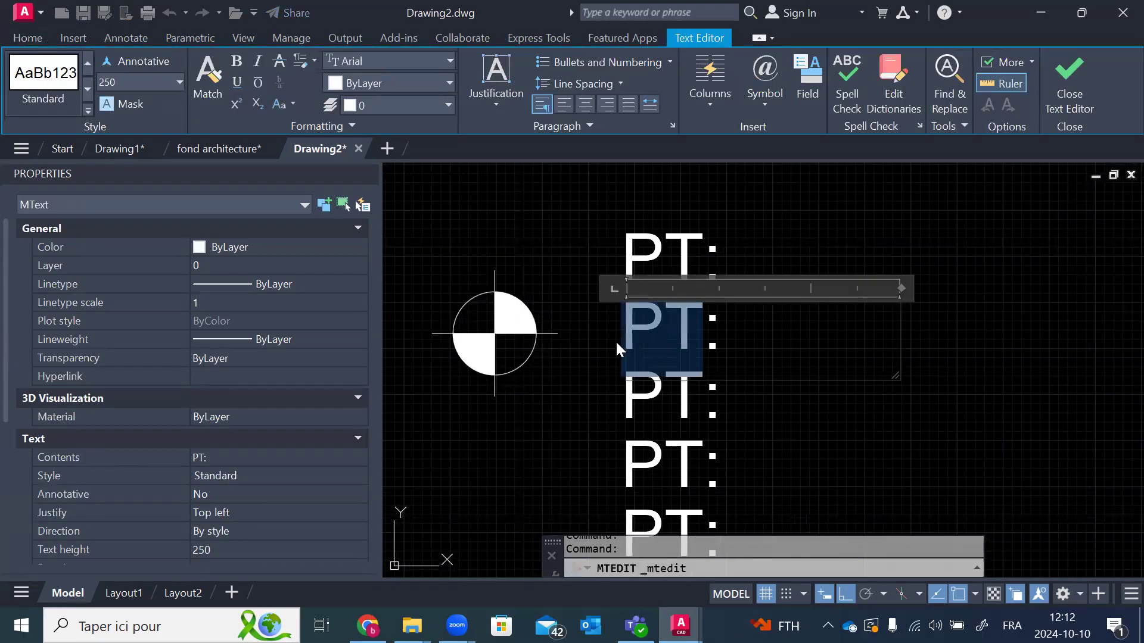
text(X:)
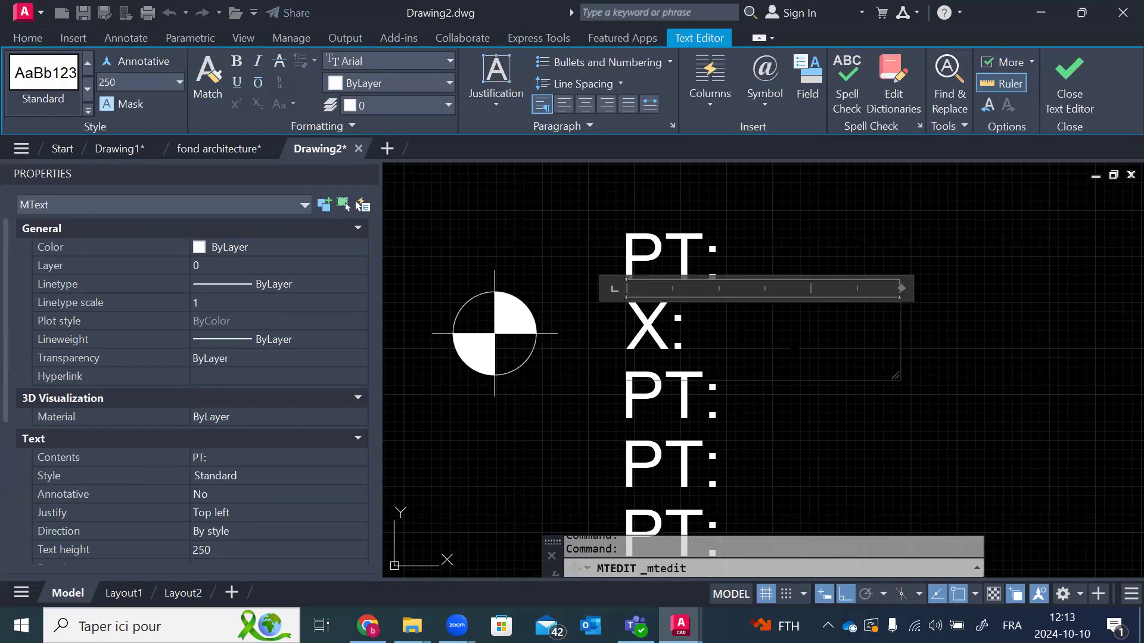
click(689, 391)
Step: Change the text of the third label in the column to "Y:"
click(635, 393)
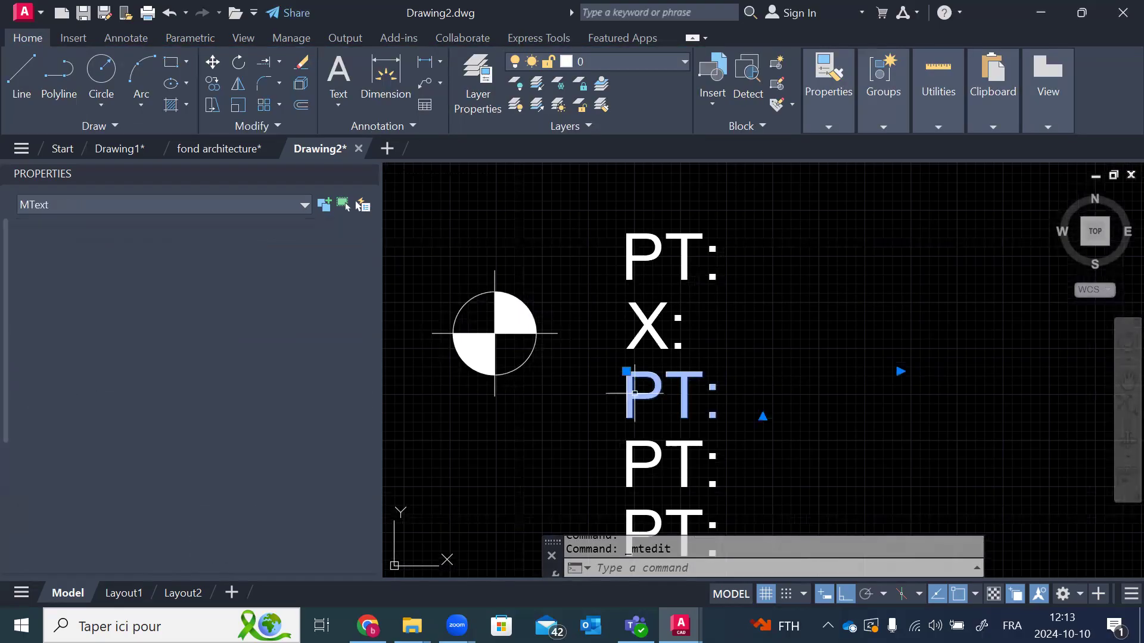
drag(704, 402, 624, 401)
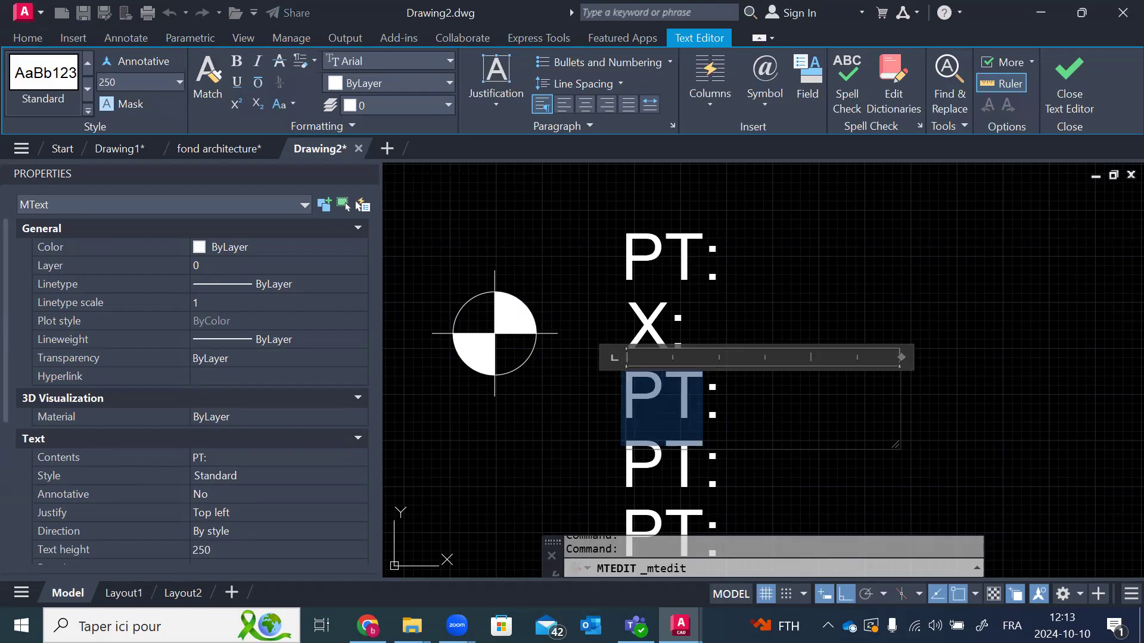
text(Y:)
click(1024, 400)
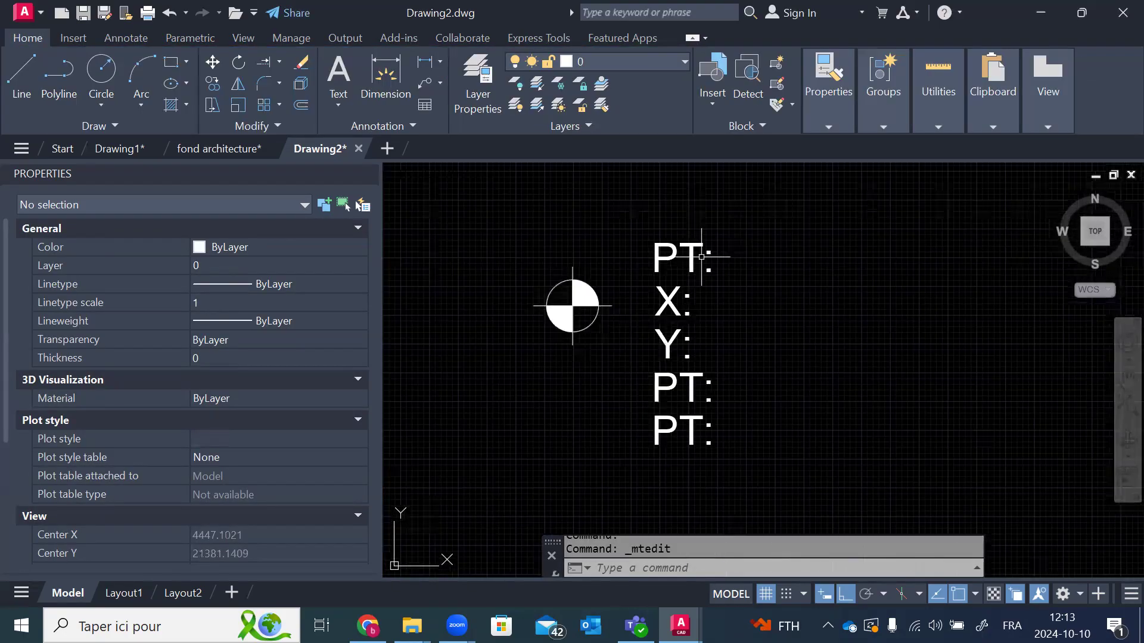
Step: Change the text of the fourth label in the column to "Z:"
scroll(704, 382, up, 5)
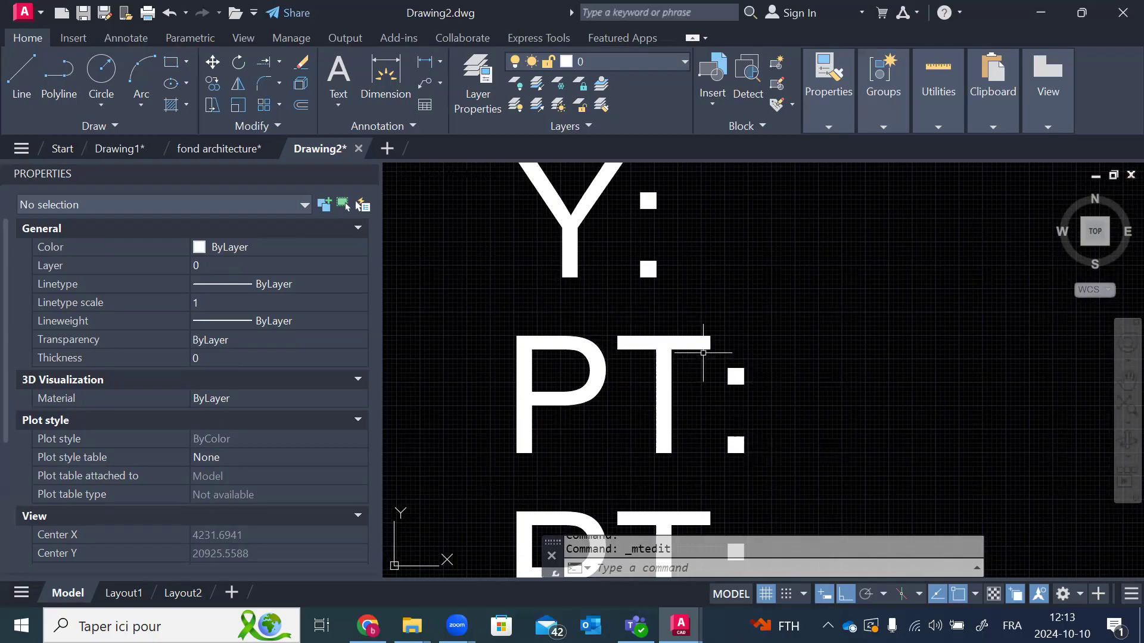
mouse_move(703, 350)
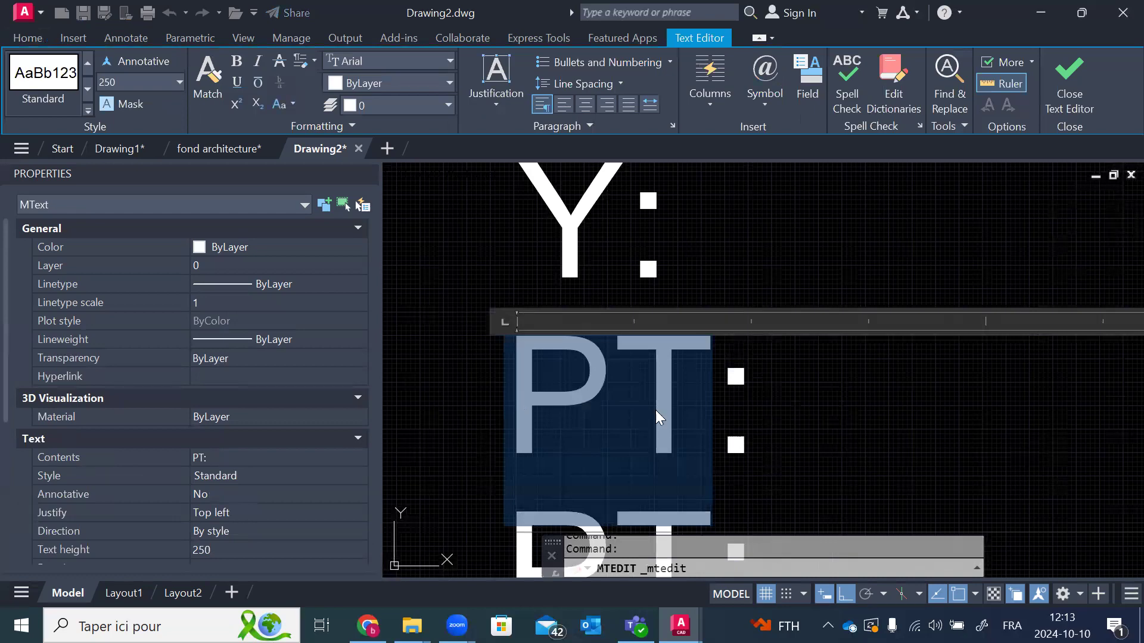
scroll(658, 411, down, 2)
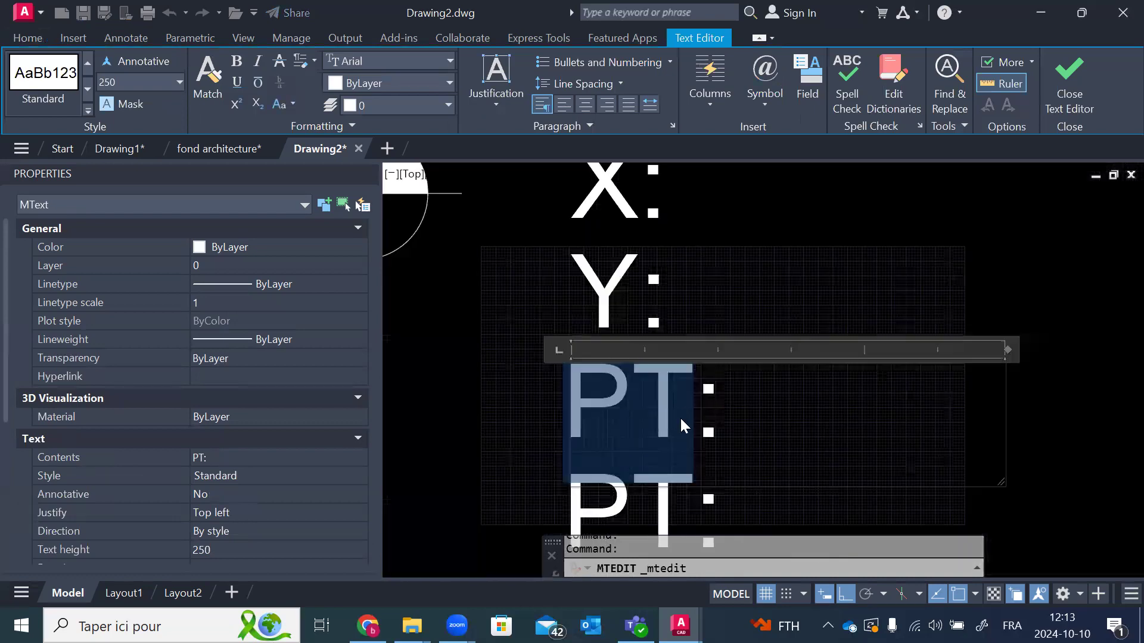
scroll(681, 420, down, 2)
text(Z:)
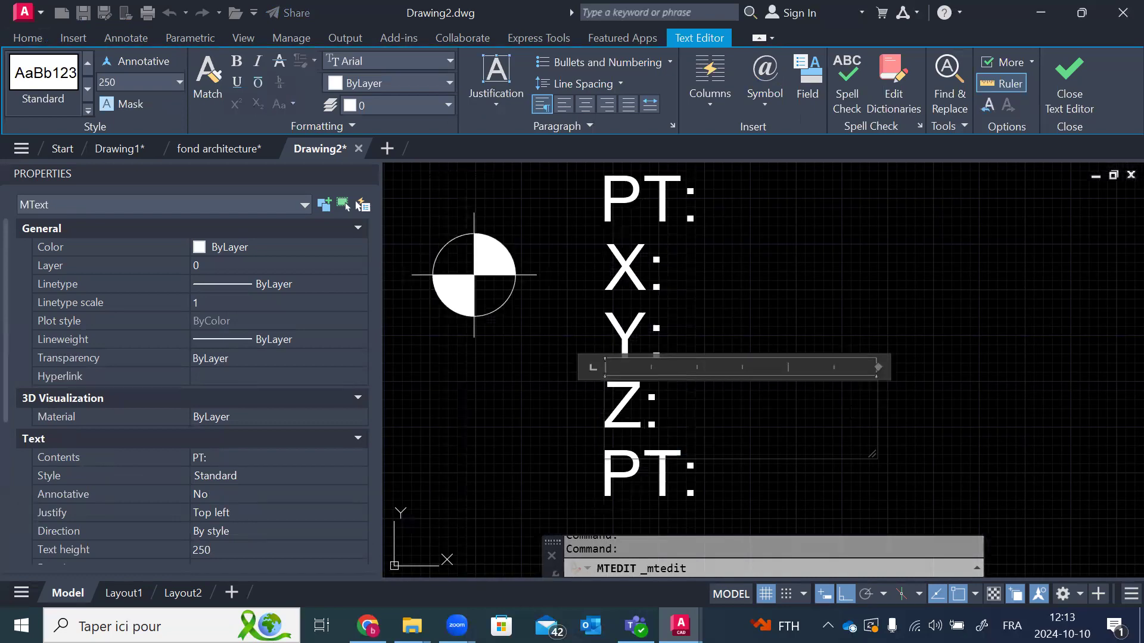
click(971, 377)
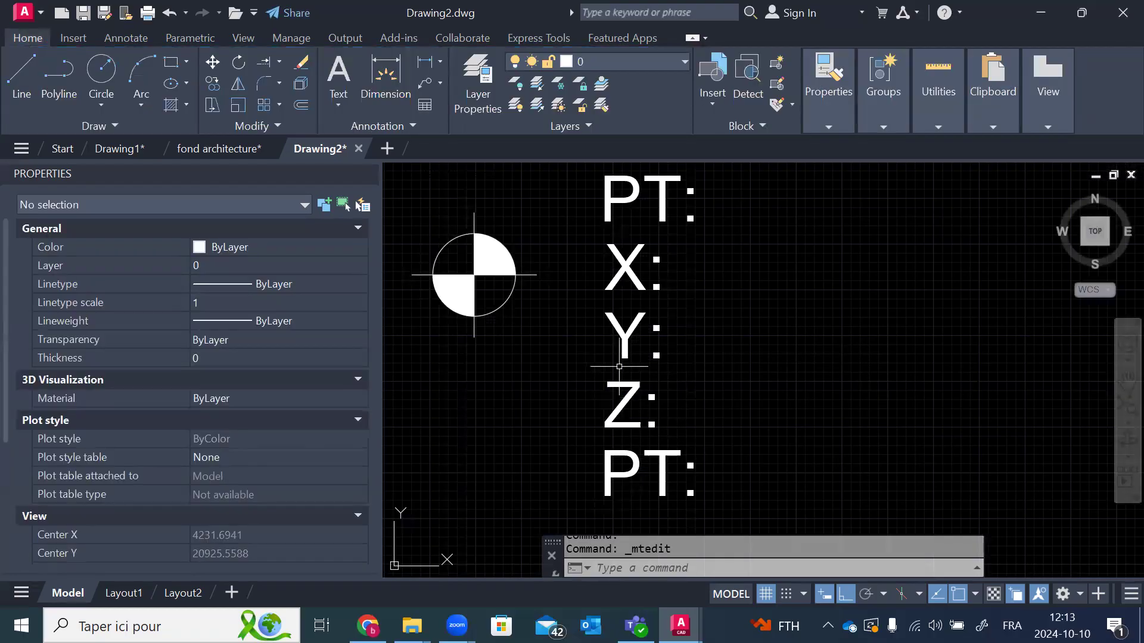
Step: Change the text of the last label in the column to "D:"
scroll(620, 367, down, 2)
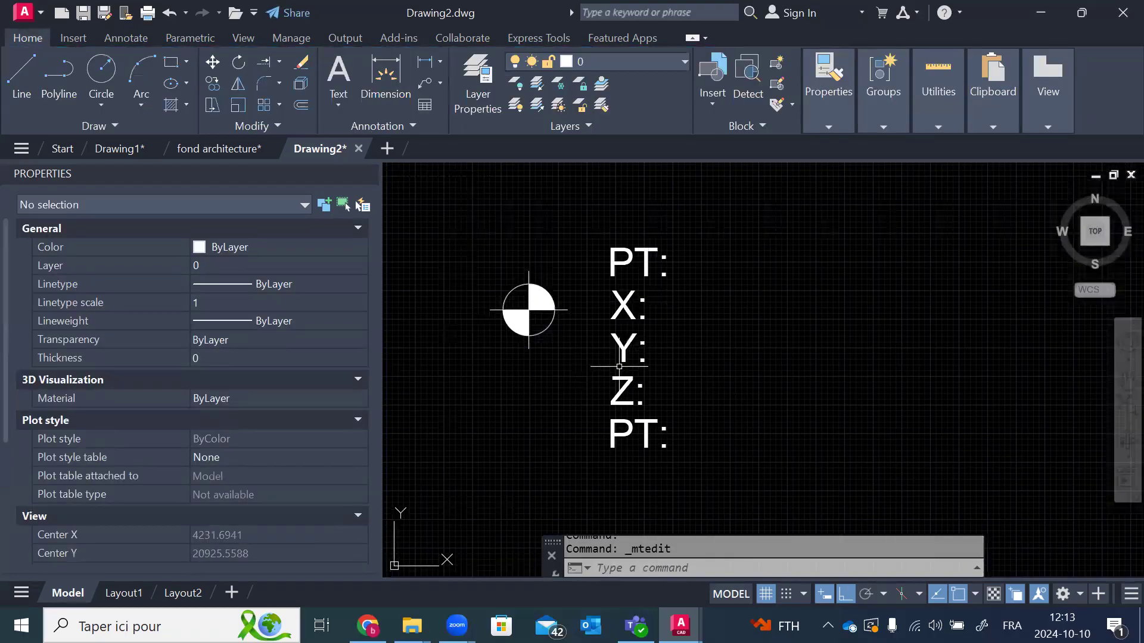
double_click(649, 436)
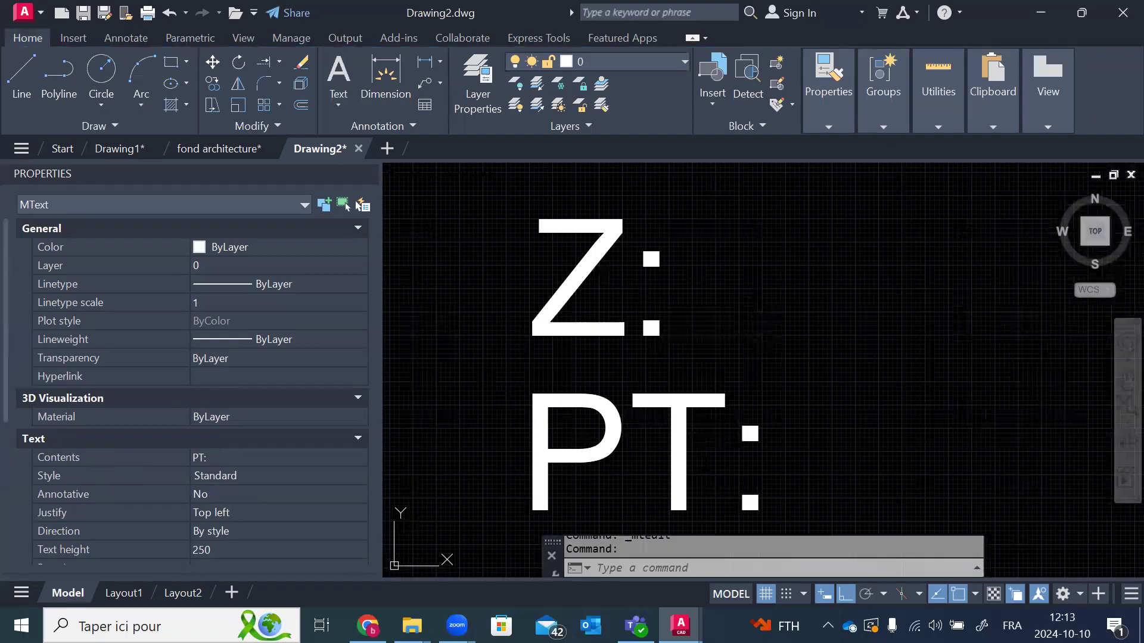
double_click(547, 482)
text(D)
click(855, 363)
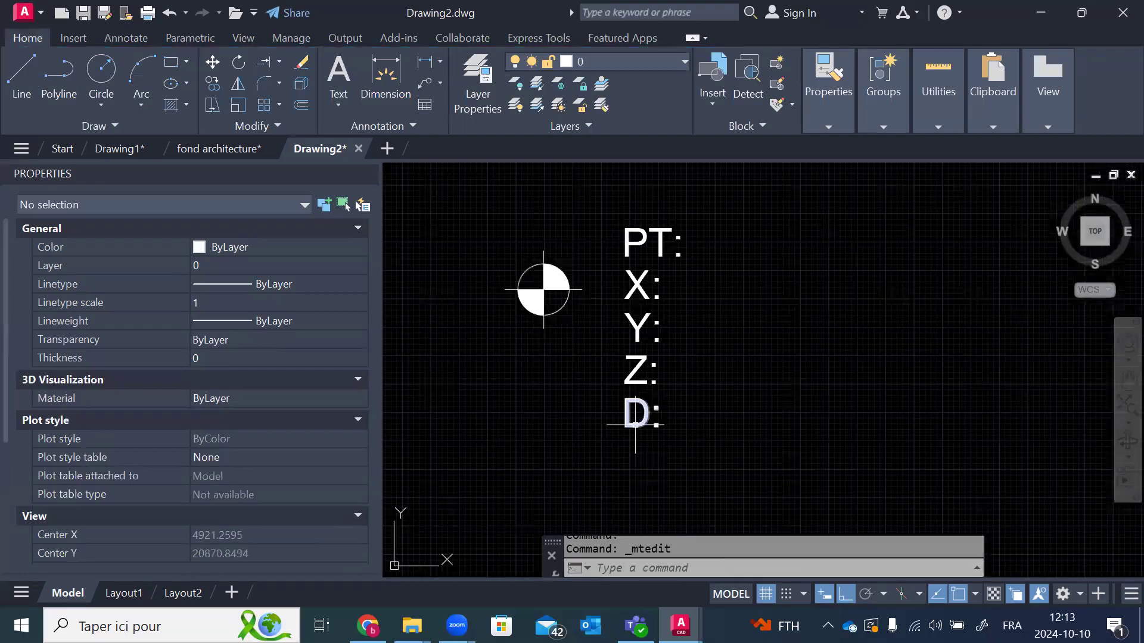
Step: Define an attribute with tag NUM_PT and text height 250, and place it just right of the PT: label
scroll(754, 220, up, 2)
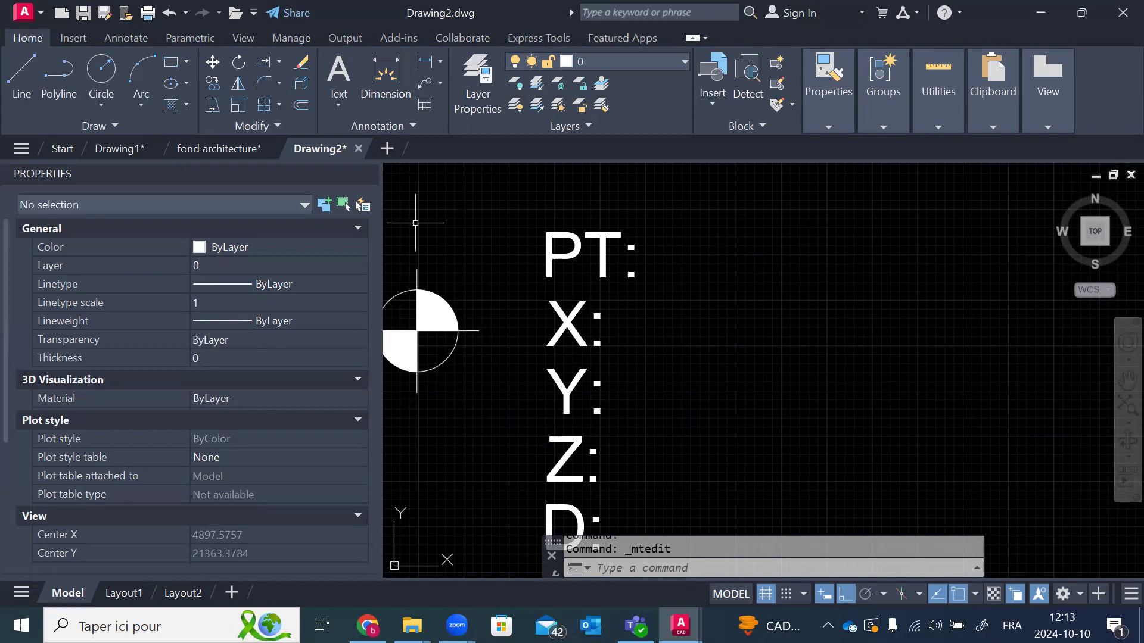
scroll(742, 303, down, 1)
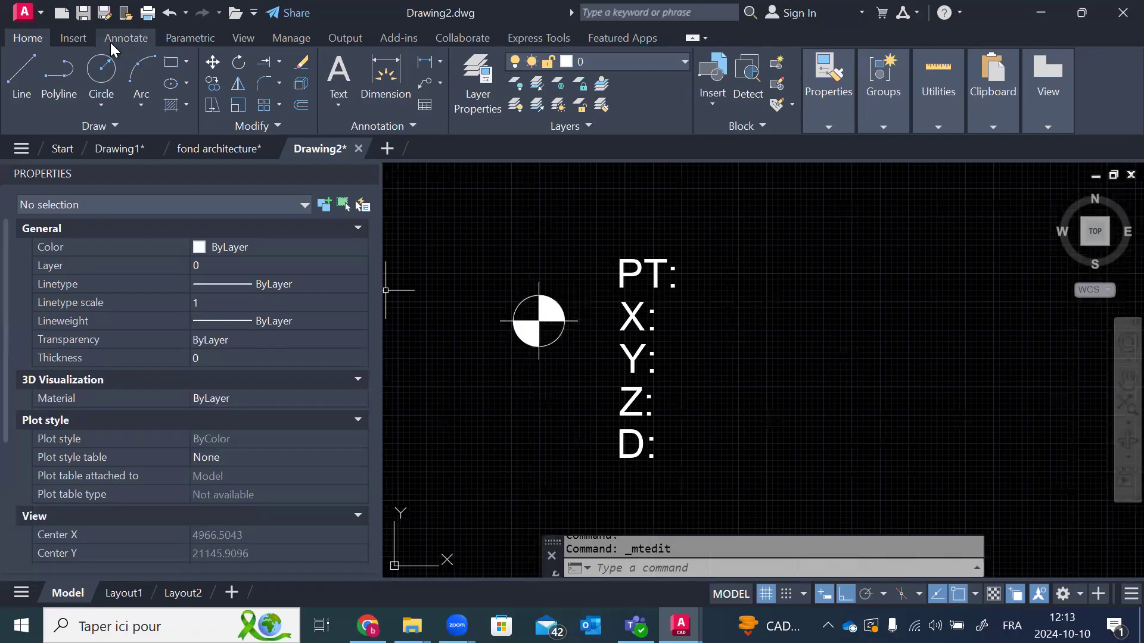
click(72, 38)
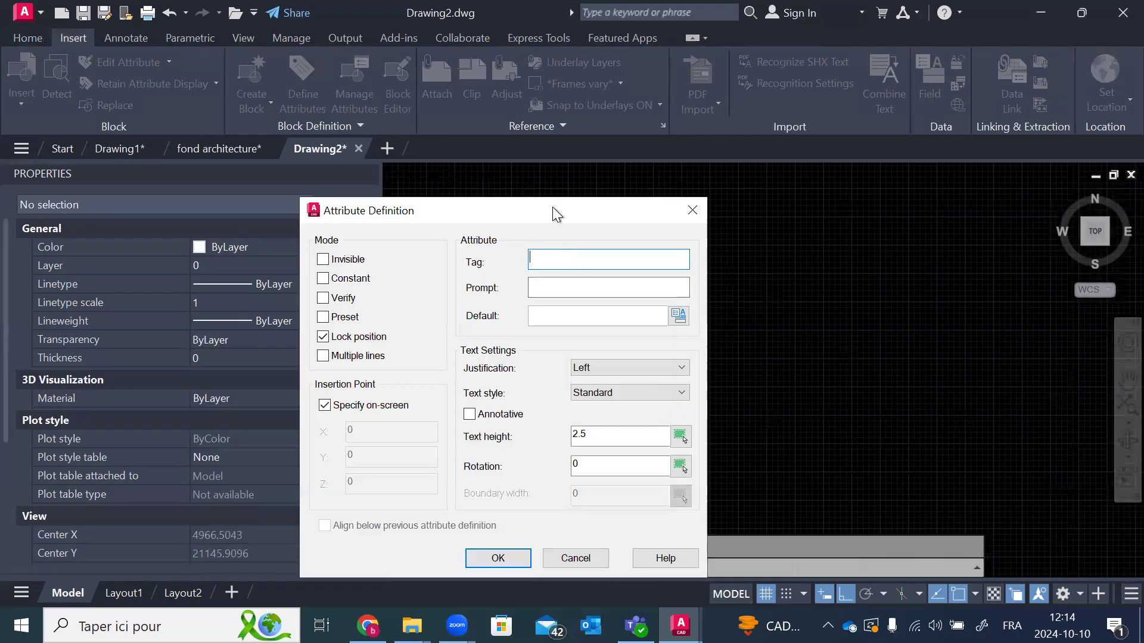
drag(502, 216, 319, 60)
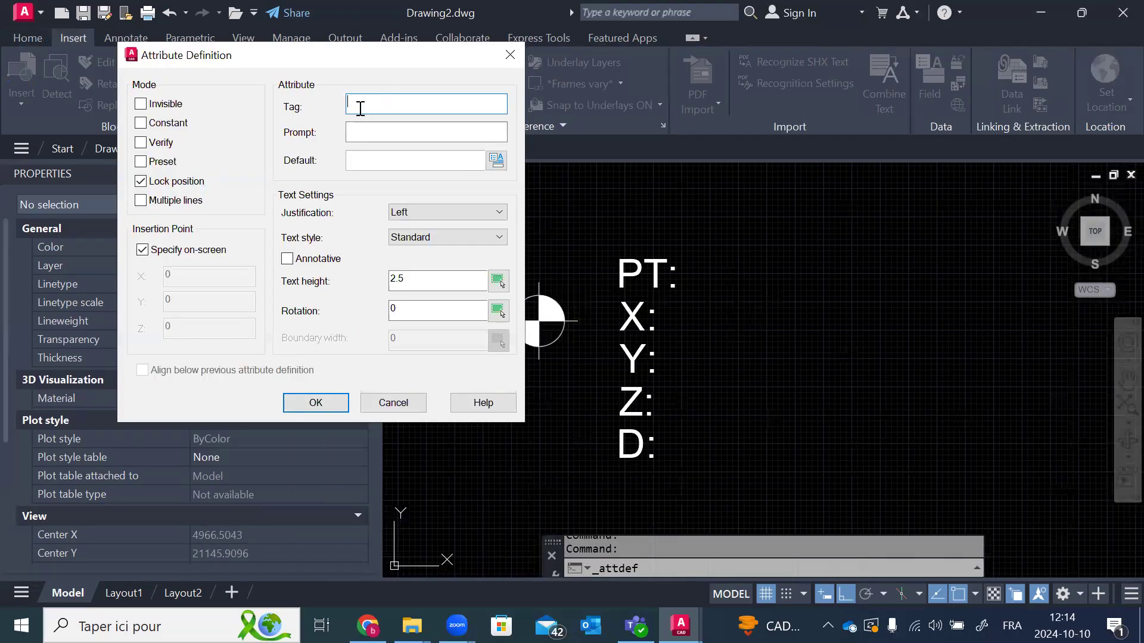
text(NUM)
text(_PT)
click(434, 289)
text(250)
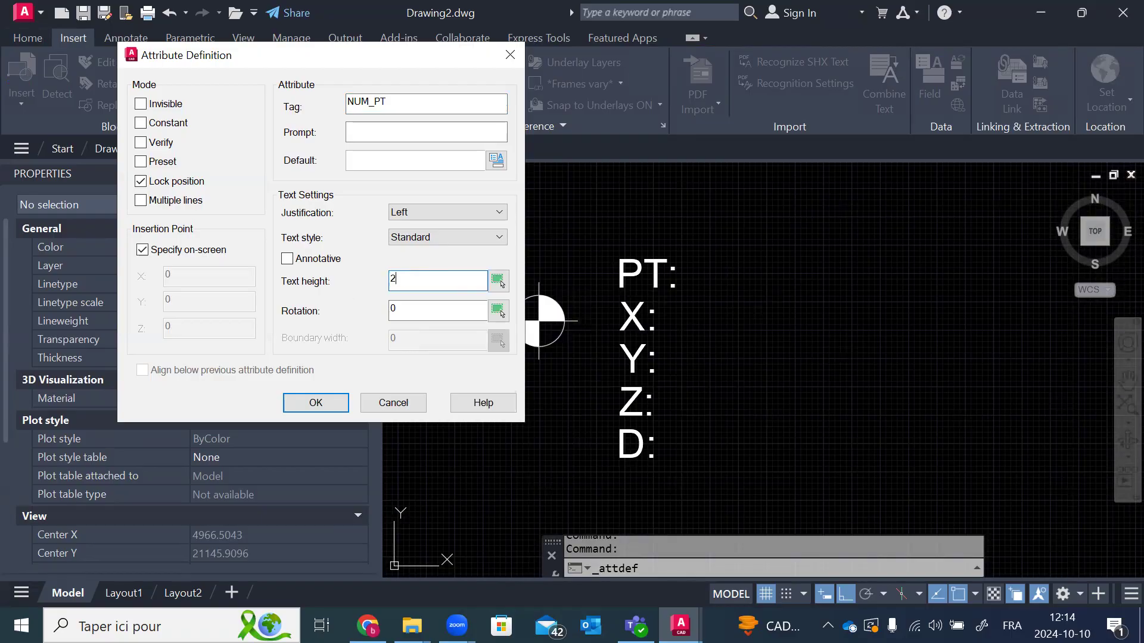
click(323, 410)
scroll(693, 290, up, 4)
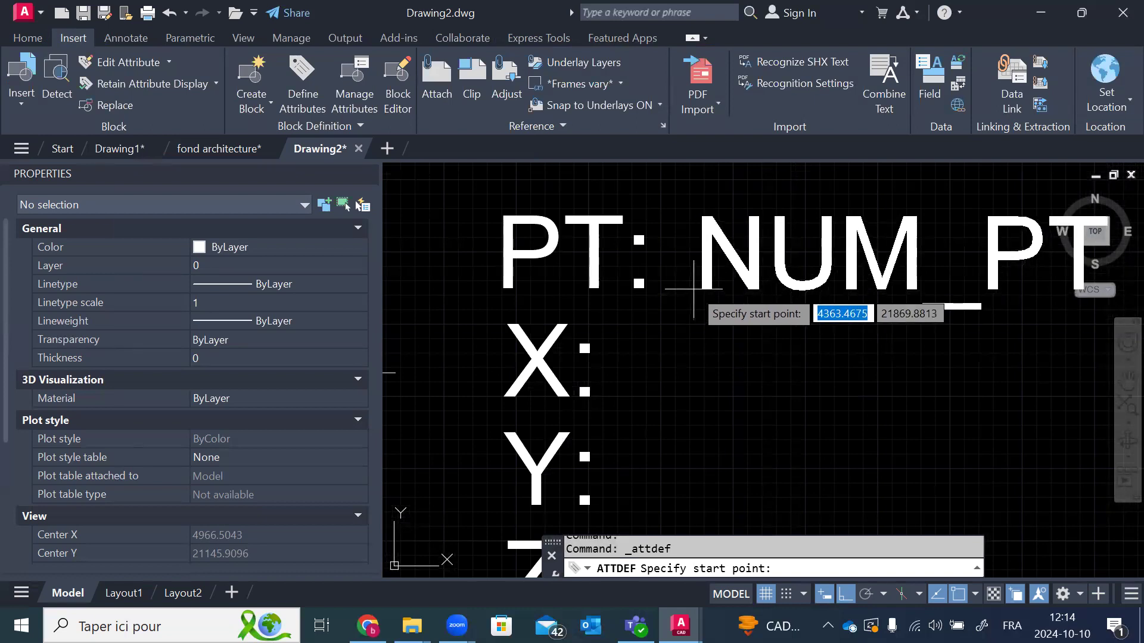
click(693, 291)
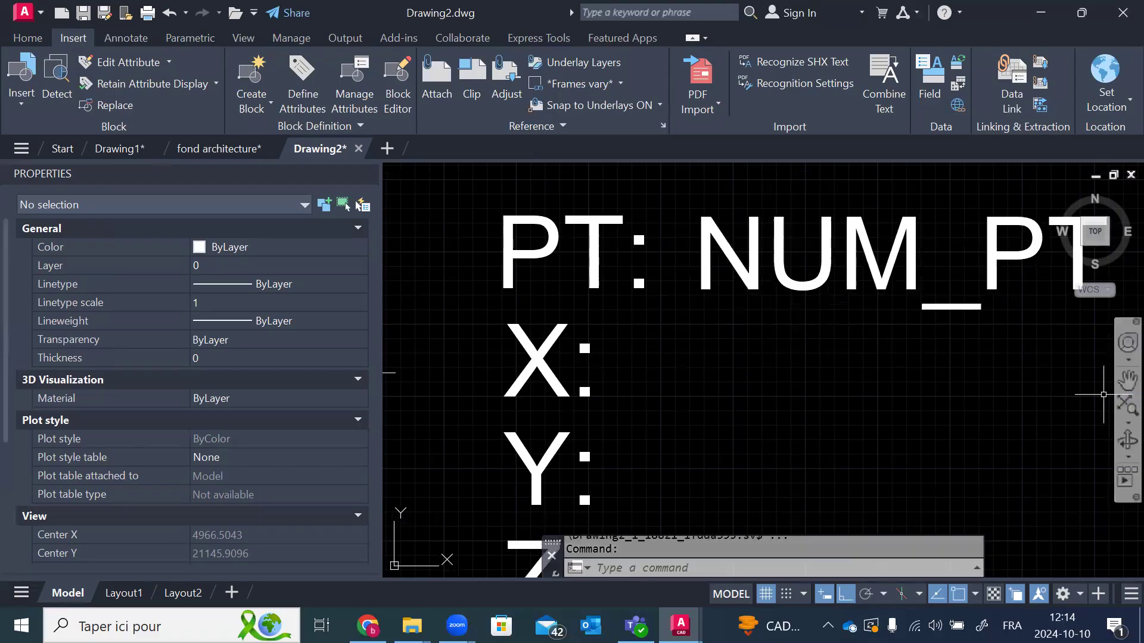
scroll(761, 299, down, 2)
scroll(705, 318, down, 2)
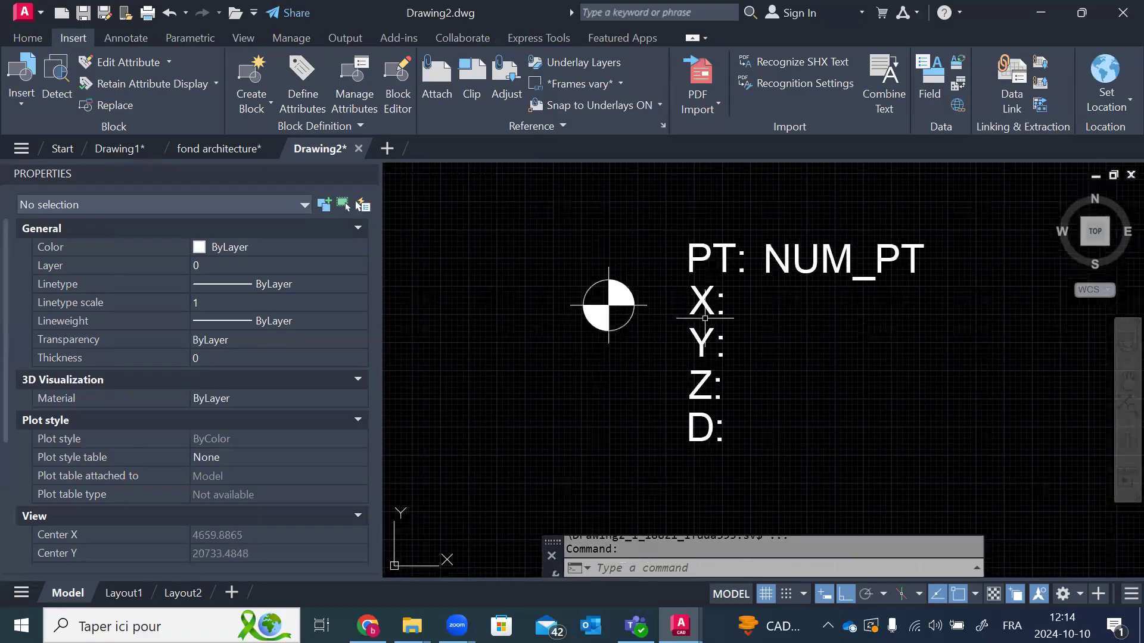
click(296, 74)
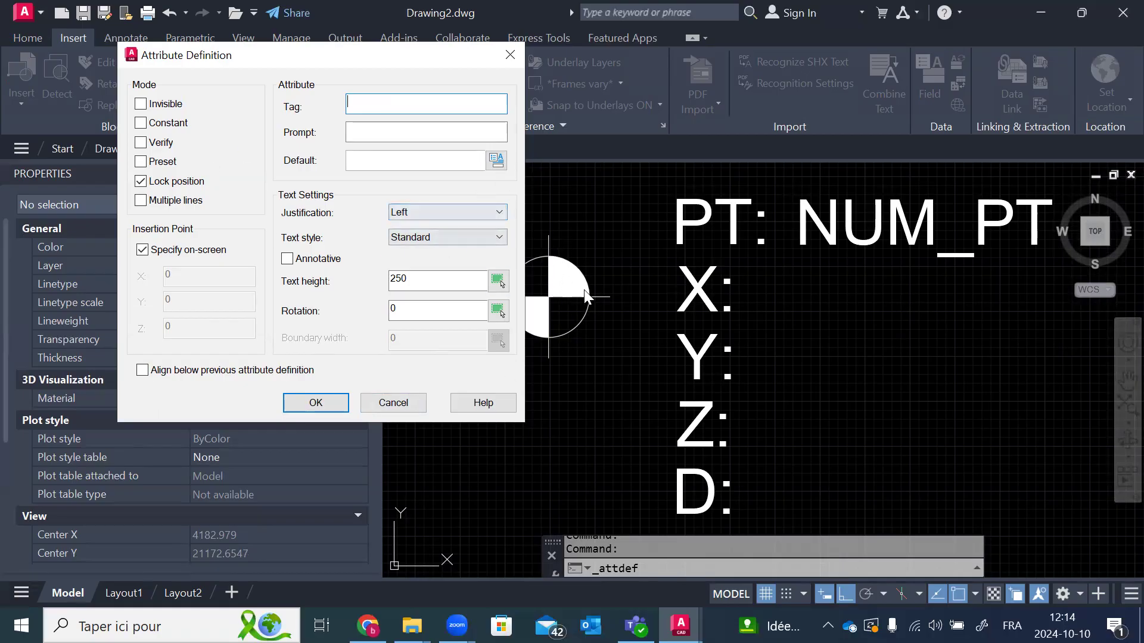
click(396, 402)
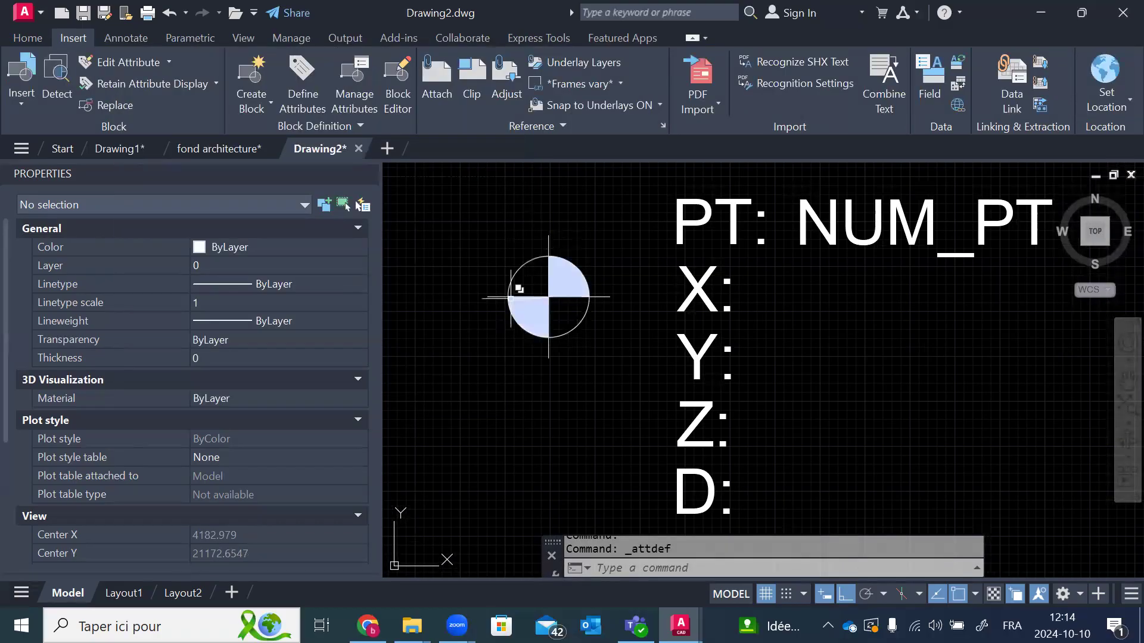
Step: Start a block definition named "PT:" and select the whole circular crosshair marker as its objects
click(253, 73)
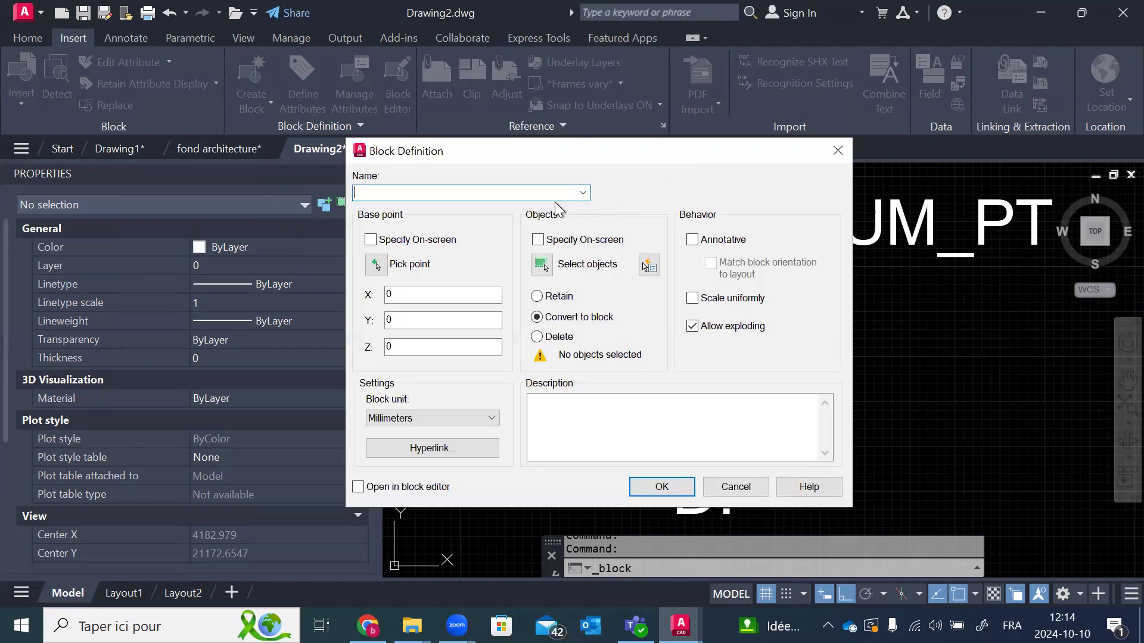
text(POUNR)
key(BackSpace)
key(BackSpace)
key(BackSpace)
key(BackSpace)
text(T:)
click(541, 264)
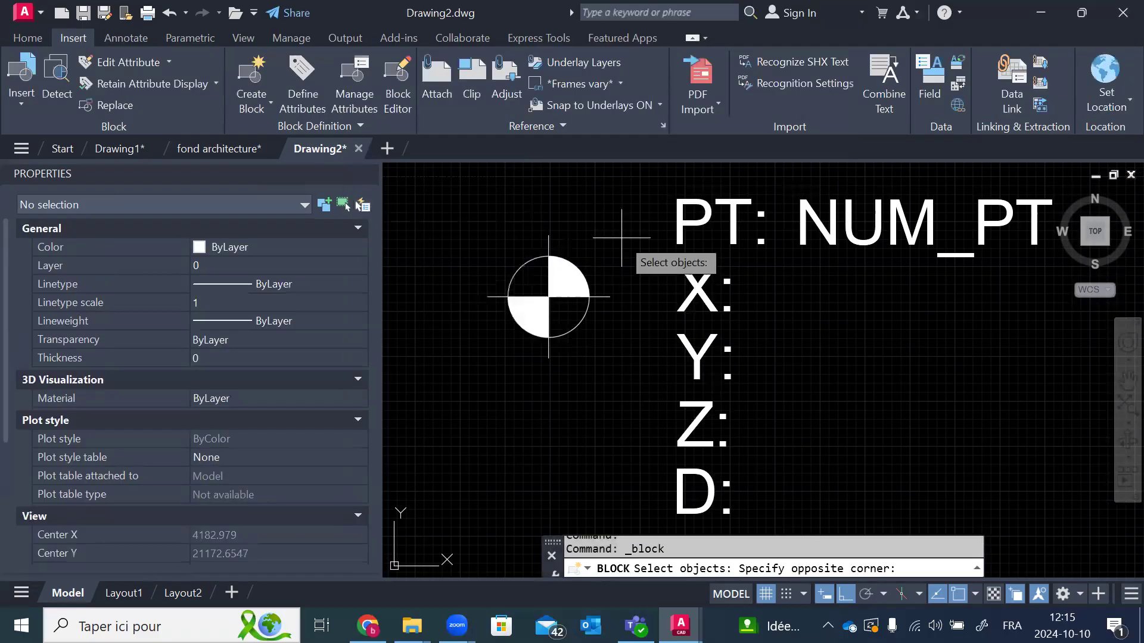
click(491, 384)
key(Return)
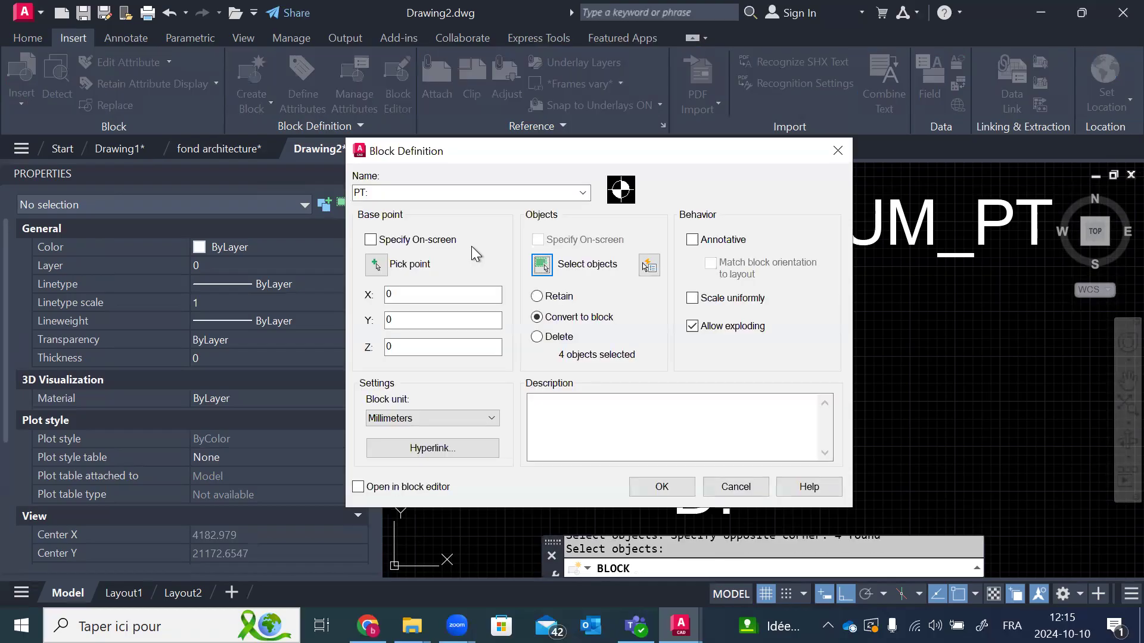
Step: Set the block's insertion base point at the centre of the circular marker
click(376, 264)
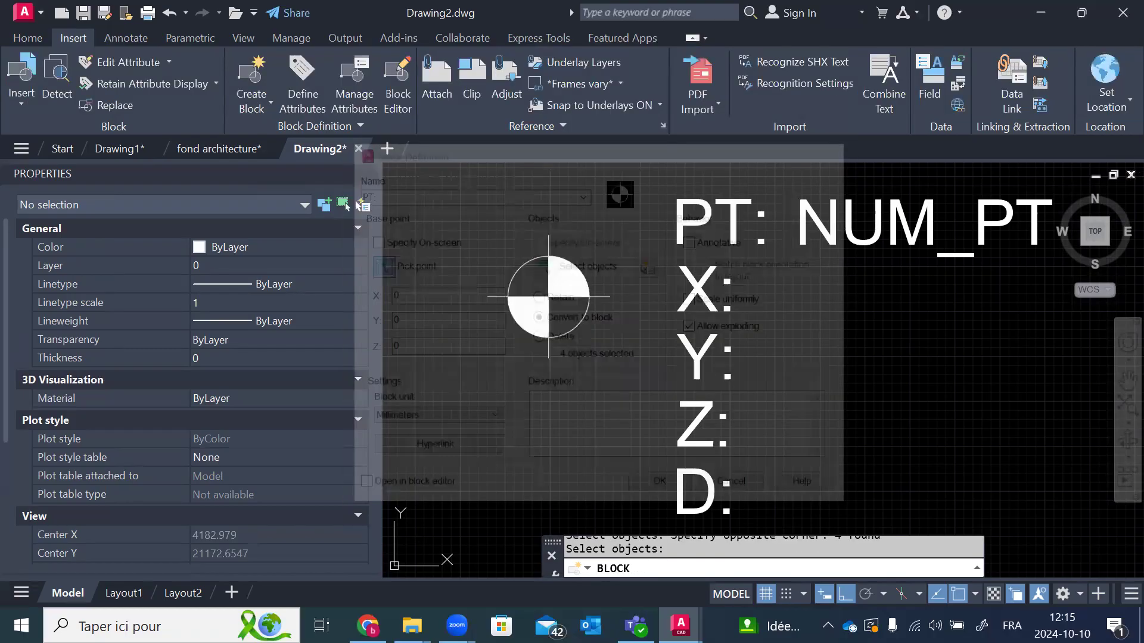
scroll(547, 294, up, 2)
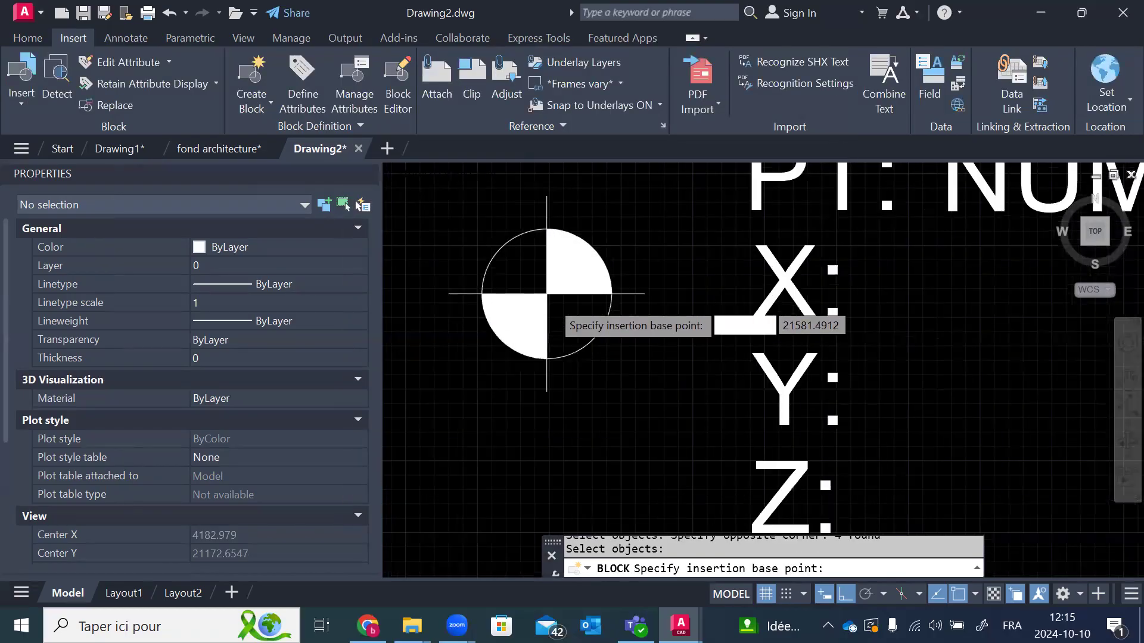
scroll(547, 295, up, 3)
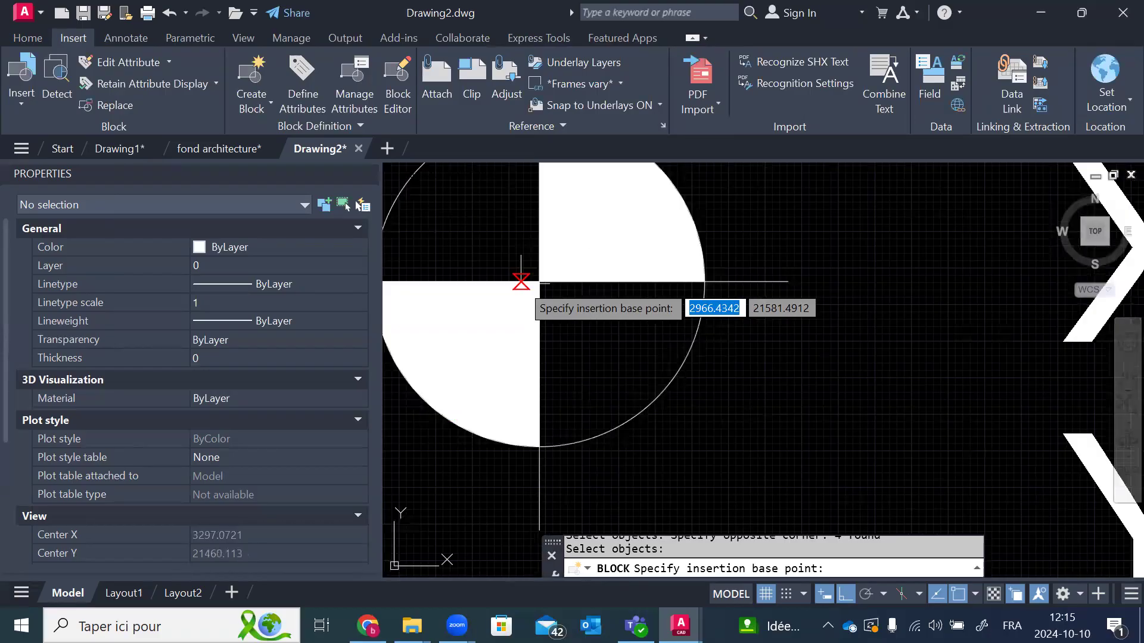
click(555, 281)
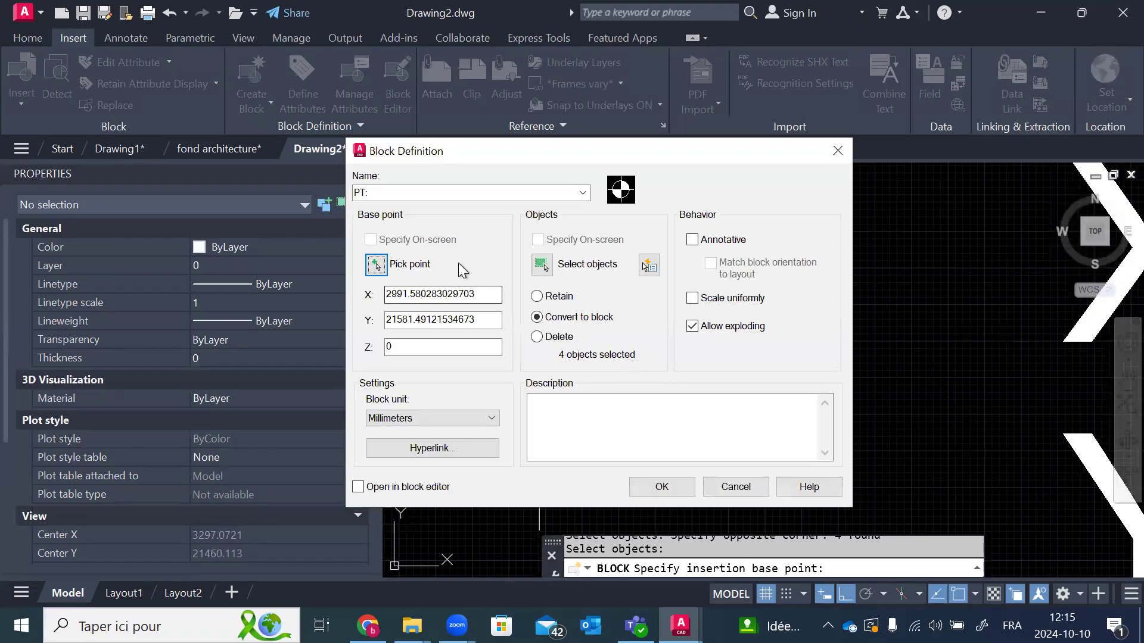
Step: Correct the block's name to PT, without the colon, and create the block
click(662, 487)
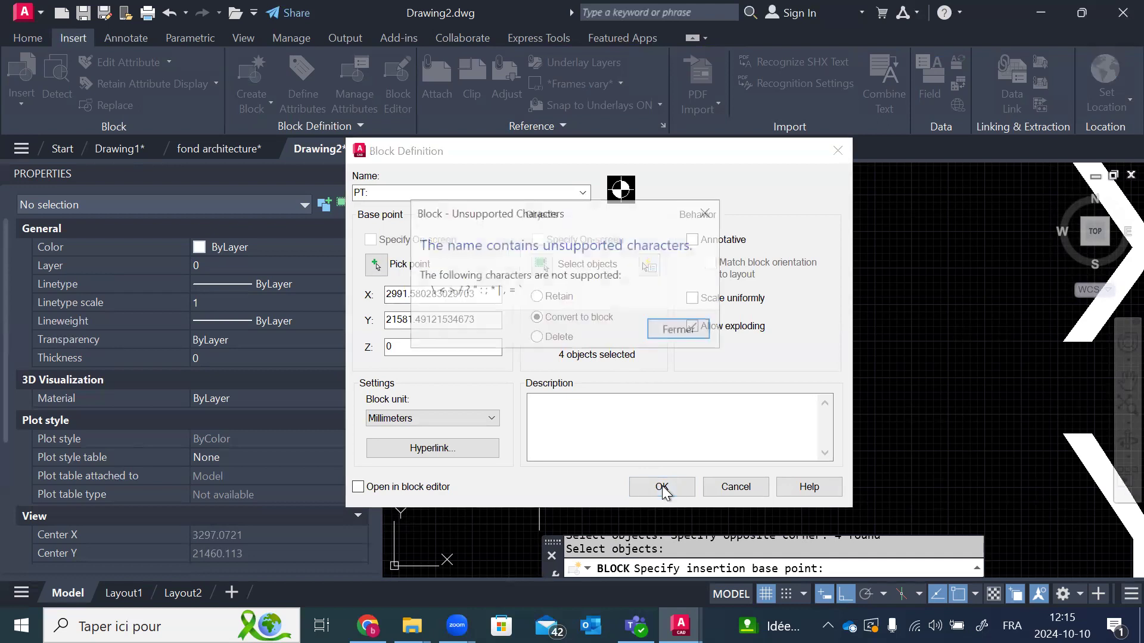
click(676, 331)
click(395, 197)
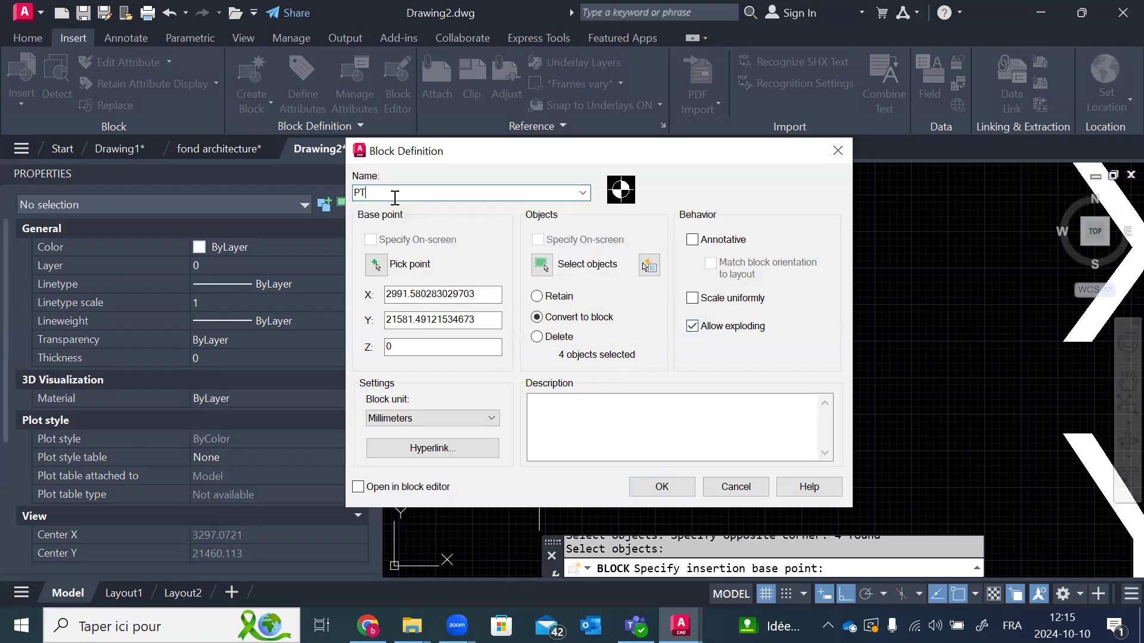
click(661, 487)
scroll(608, 396, down, 4)
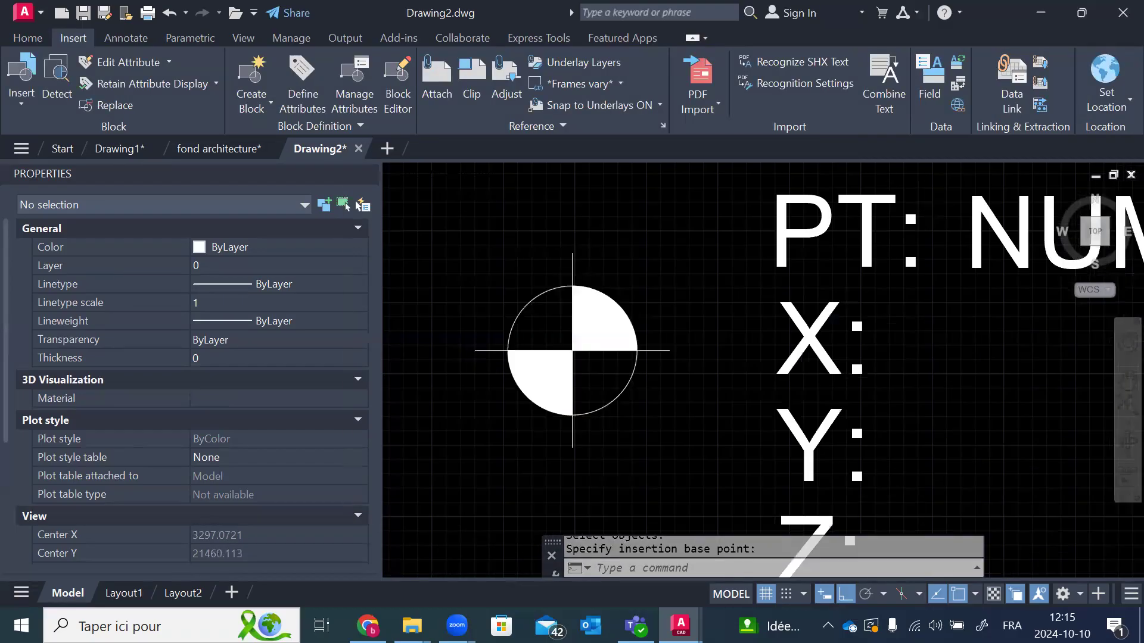
scroll(590, 399, down, 2)
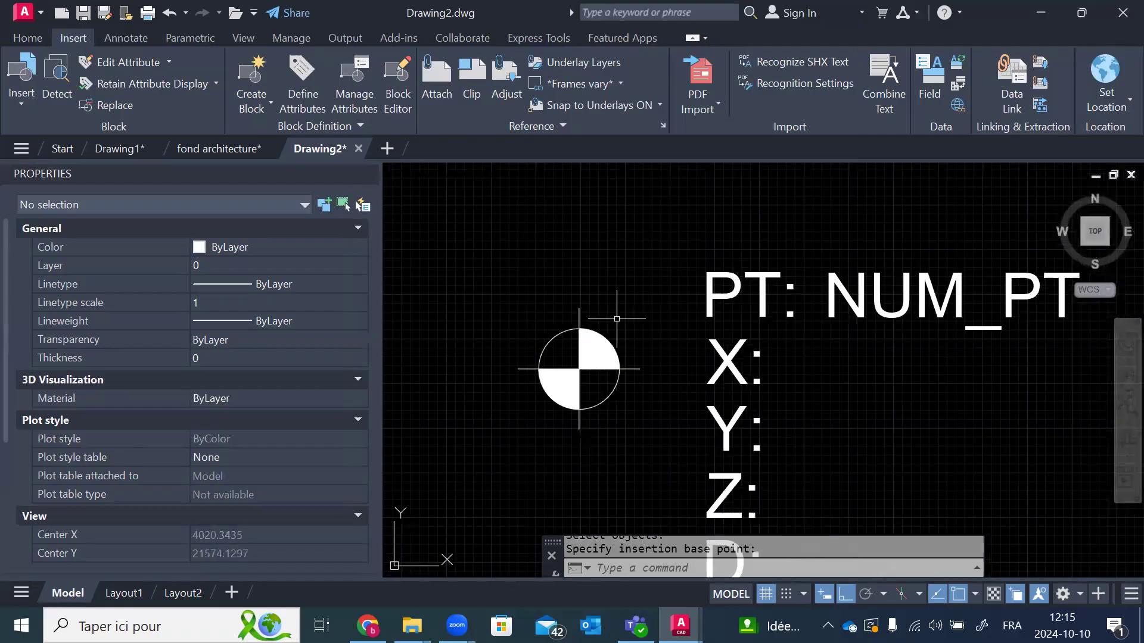
Step: Start an attribute definition with tag X and base its default value on an Object field that references the circular marker block
scroll(617, 319, down, 2)
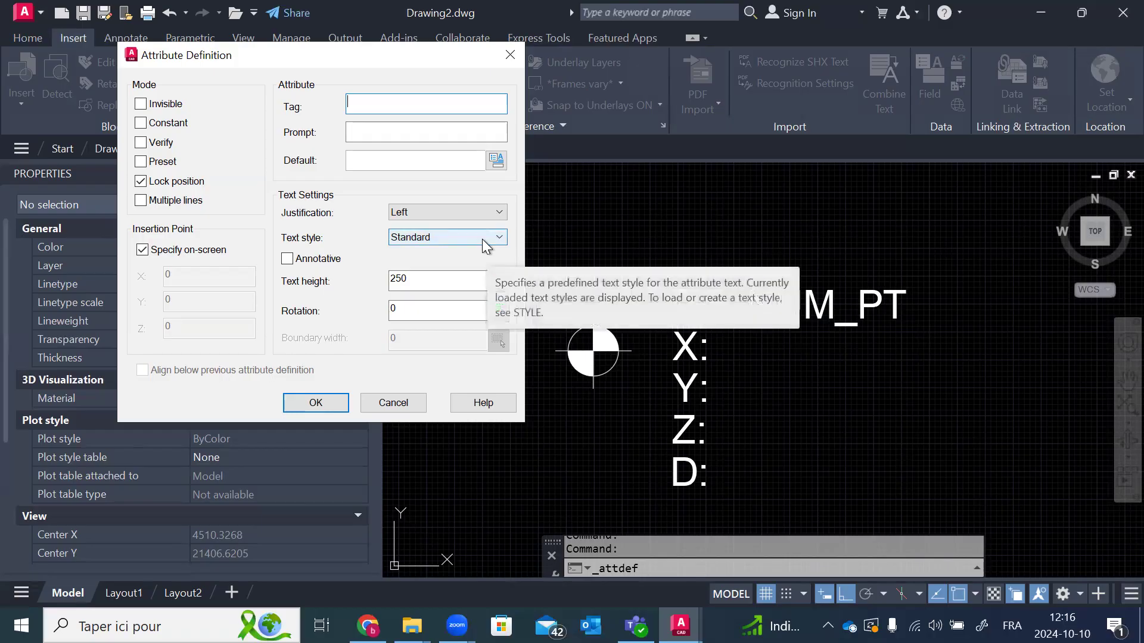
text(X)
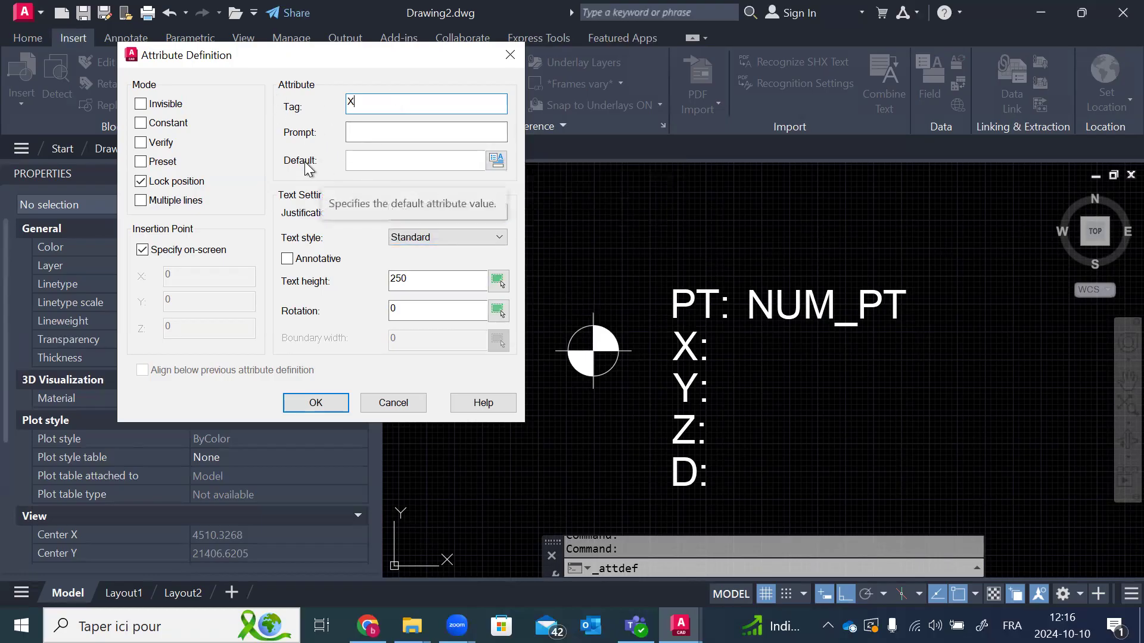
click(496, 161)
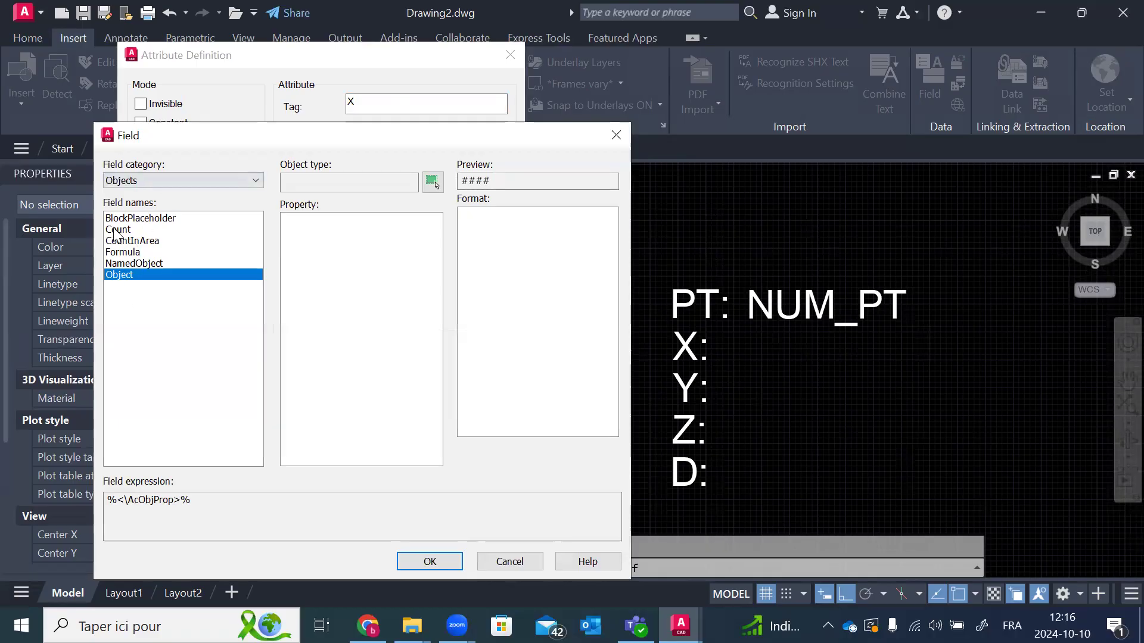
click(148, 217)
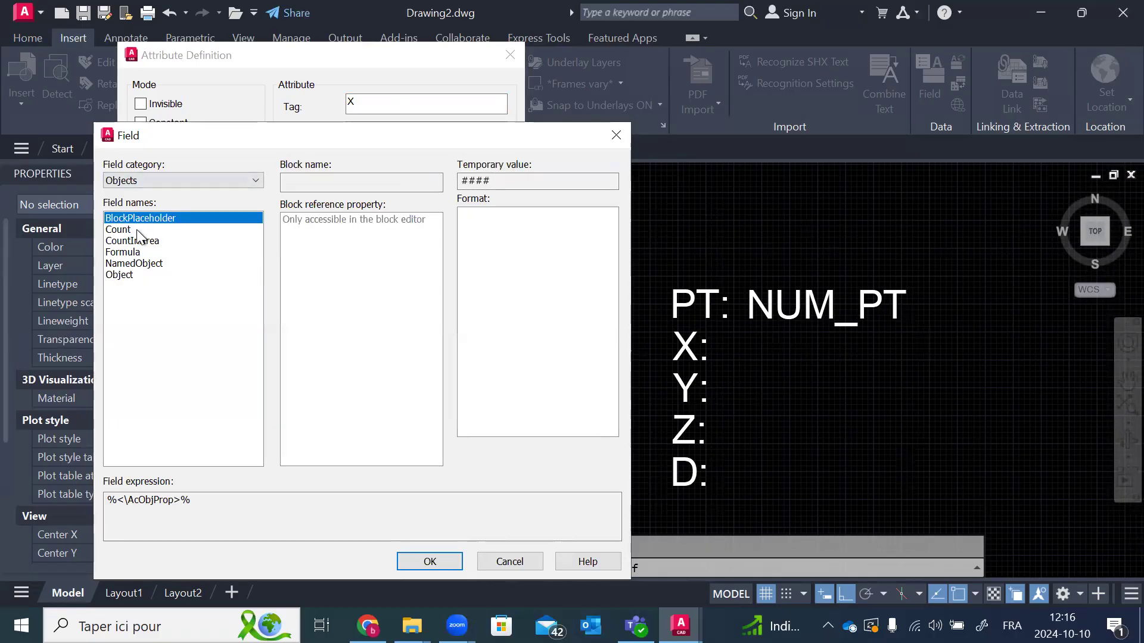
click(137, 230)
click(122, 275)
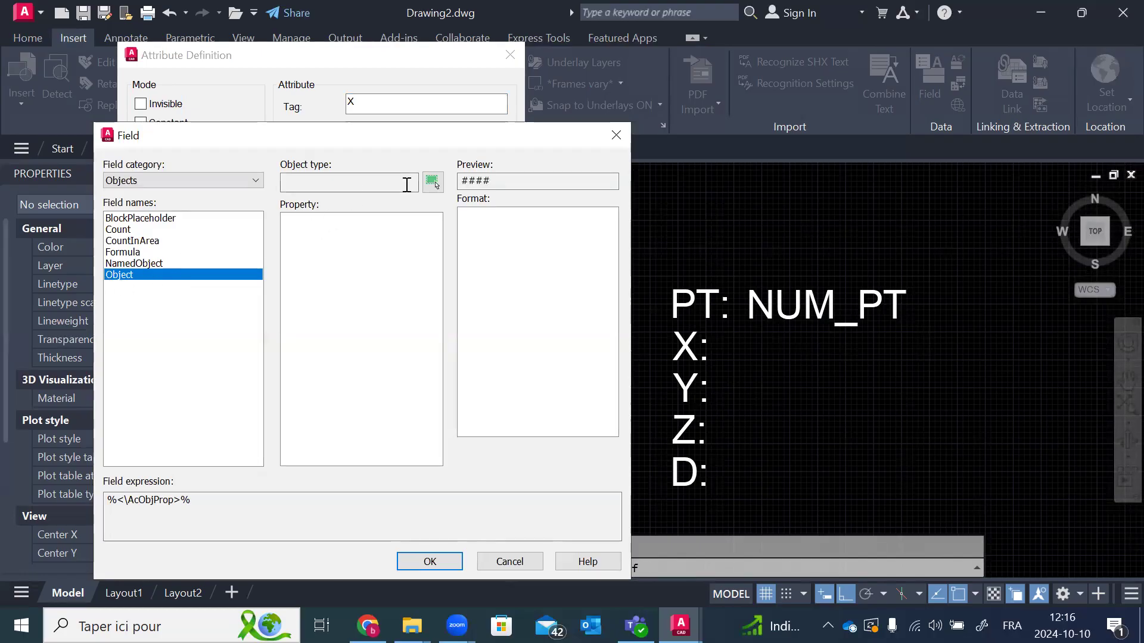
click(432, 182)
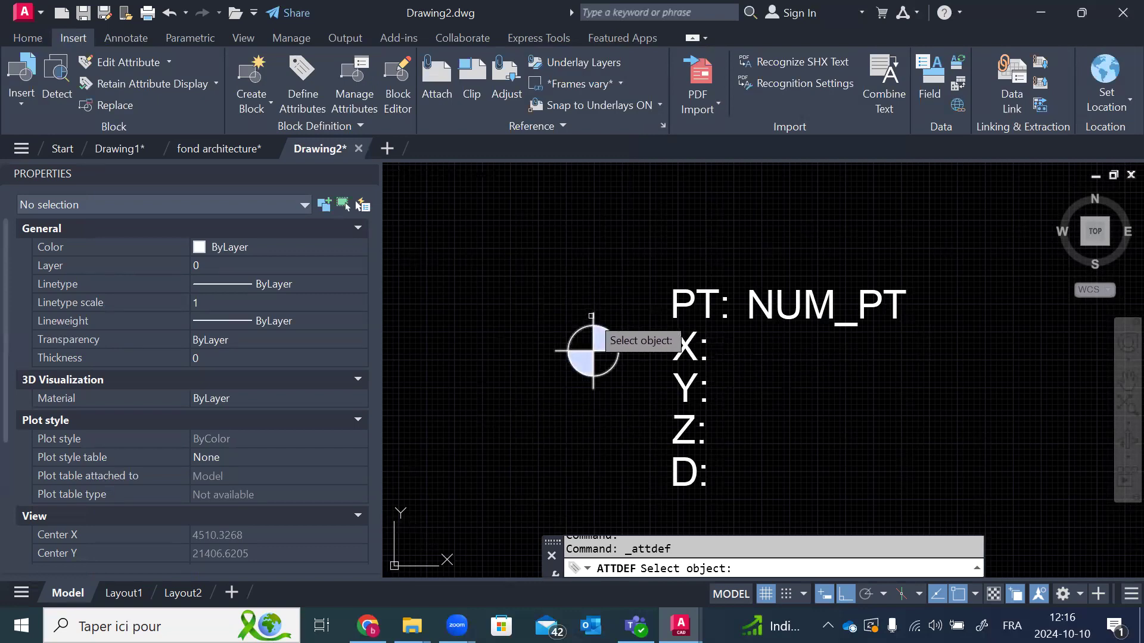
scroll(600, 352, up, 2)
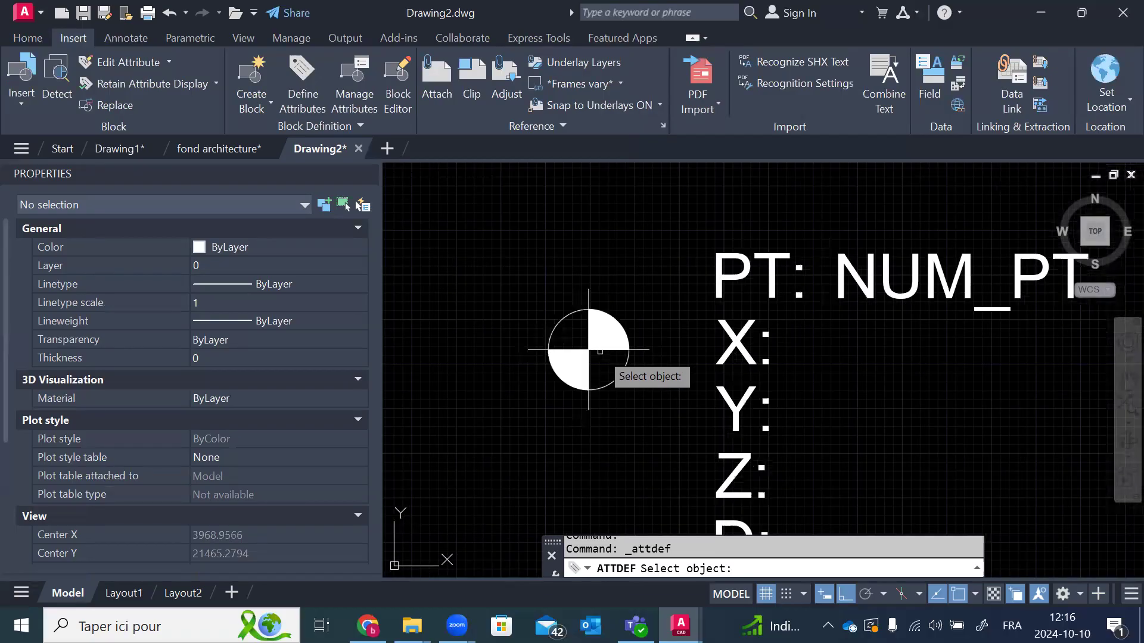
scroll(600, 352, up, 2)
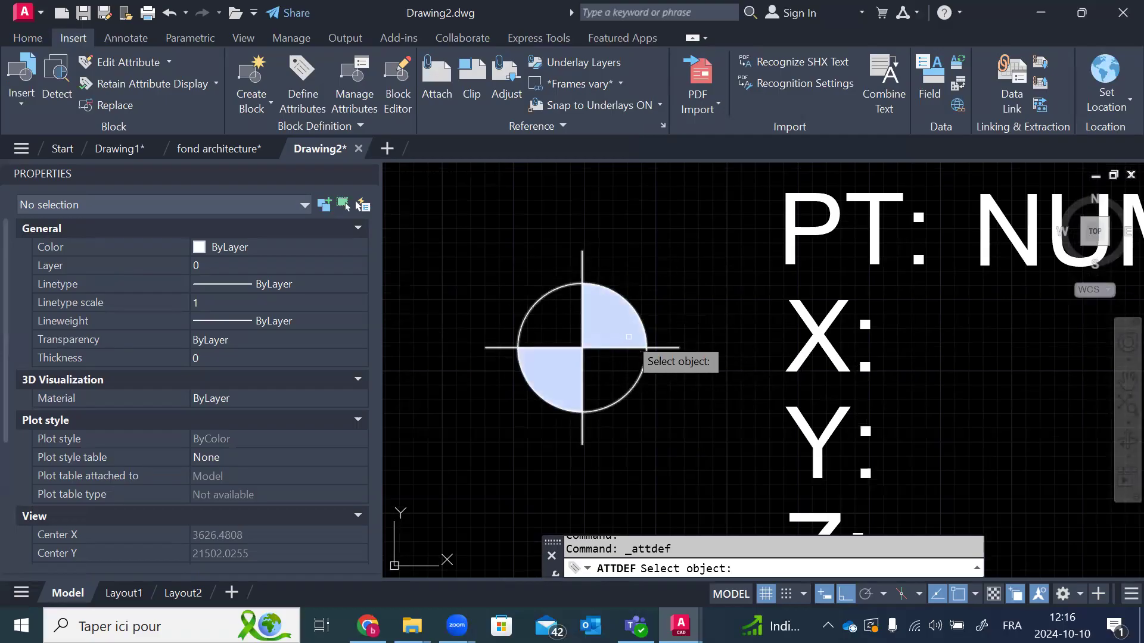
click(630, 395)
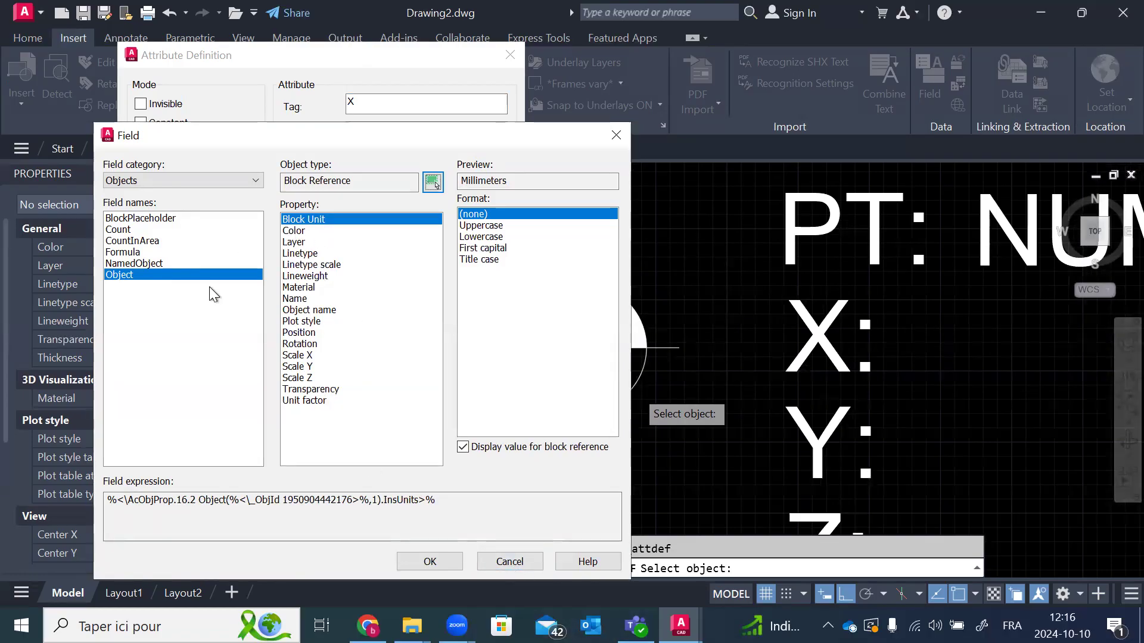
Step: Look through the marker block's available field properties, including Layer, Object name and the X, Y and Z scales
click(295, 231)
key(Down)
key(Down)
key(Down)
key(Down)
key(Down)
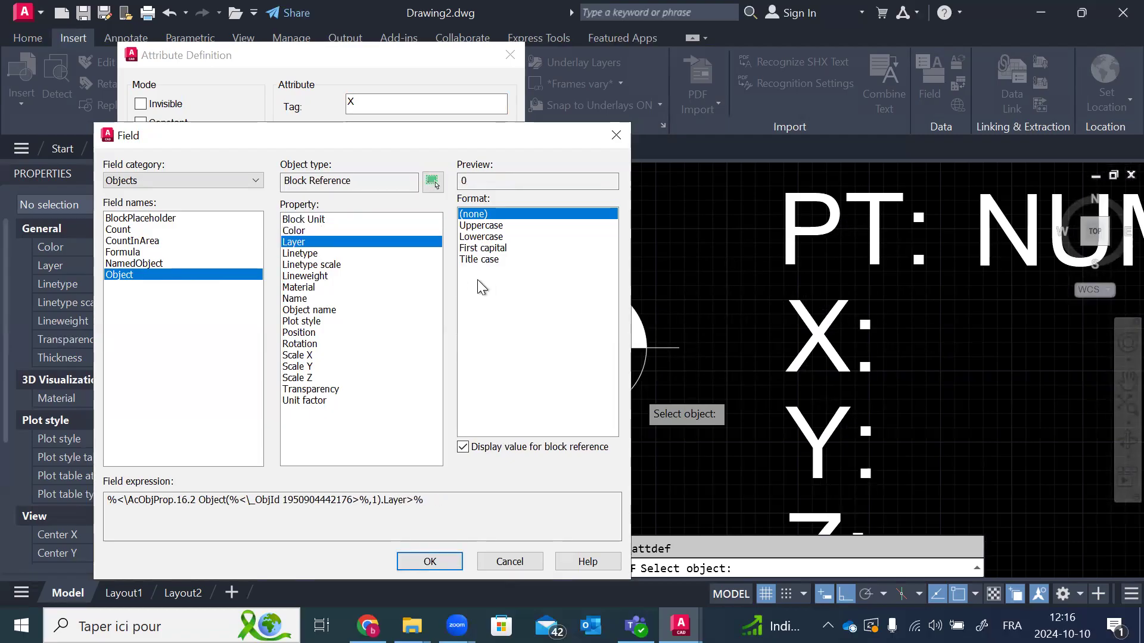
key(Down)
key(Down)
key(Down)
key(Down)
key(Down)
key(Down)
key(Down)
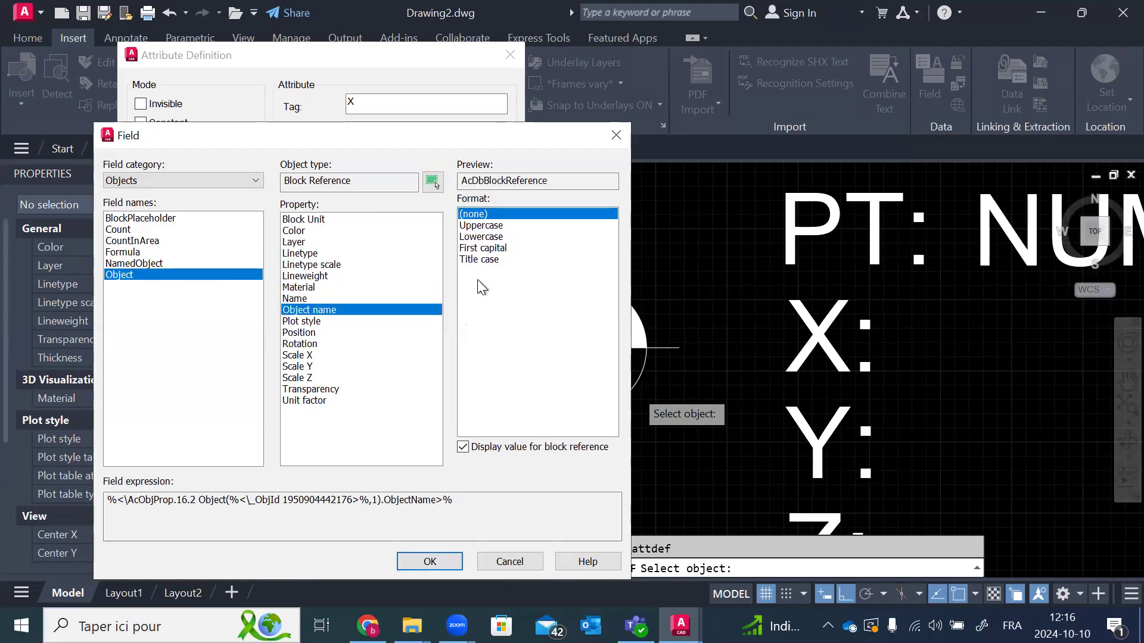
key(Up)
key(Down)
key(Down)
key(Down)
key(Up)
key(Up)
key(Up)
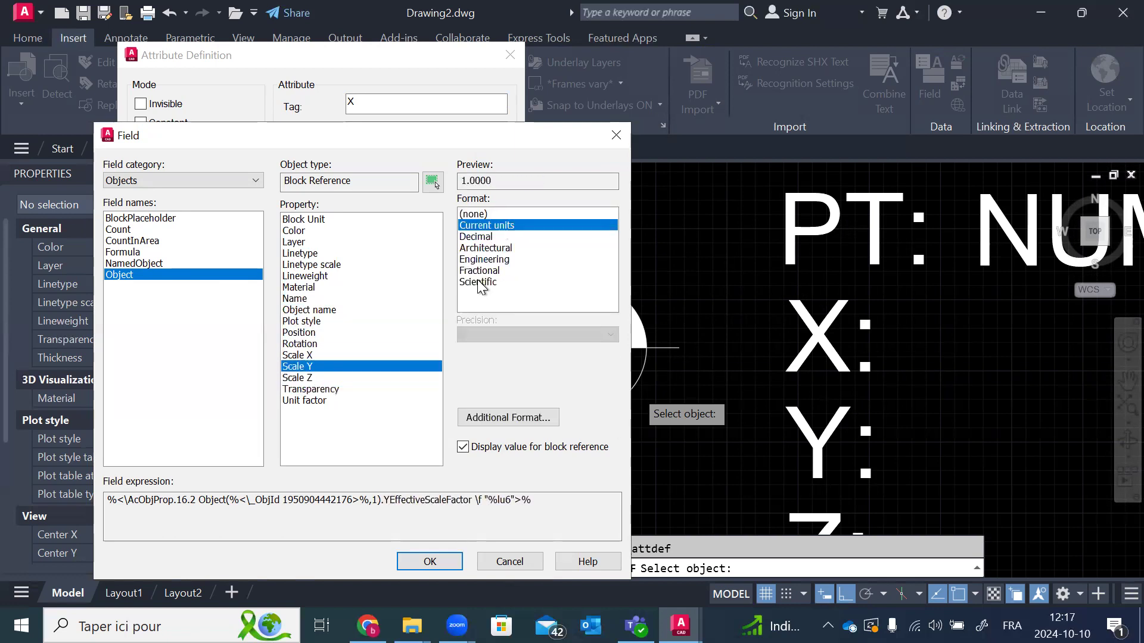
key(Down)
key(Down)
key(Down)
key(Up)
key(Up)
key(Up)
key(Down)
key(Down)
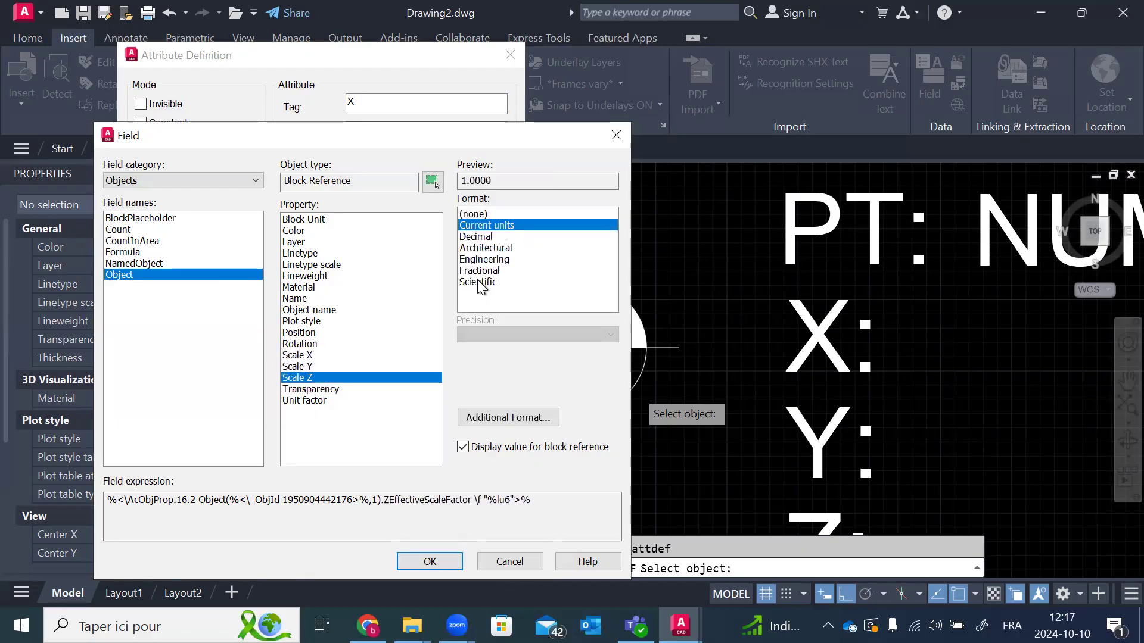
key(Up)
key(Up)
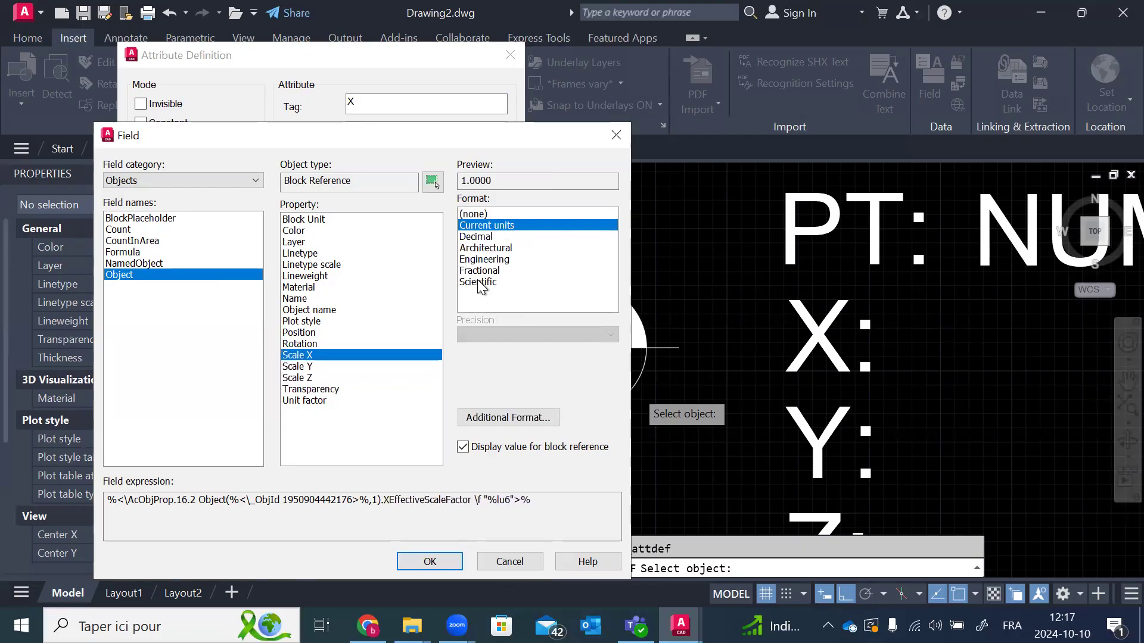
Step: Use the block's Position property in Decimal format with only the X coordinate included, and insert it as the default value
click(305, 333)
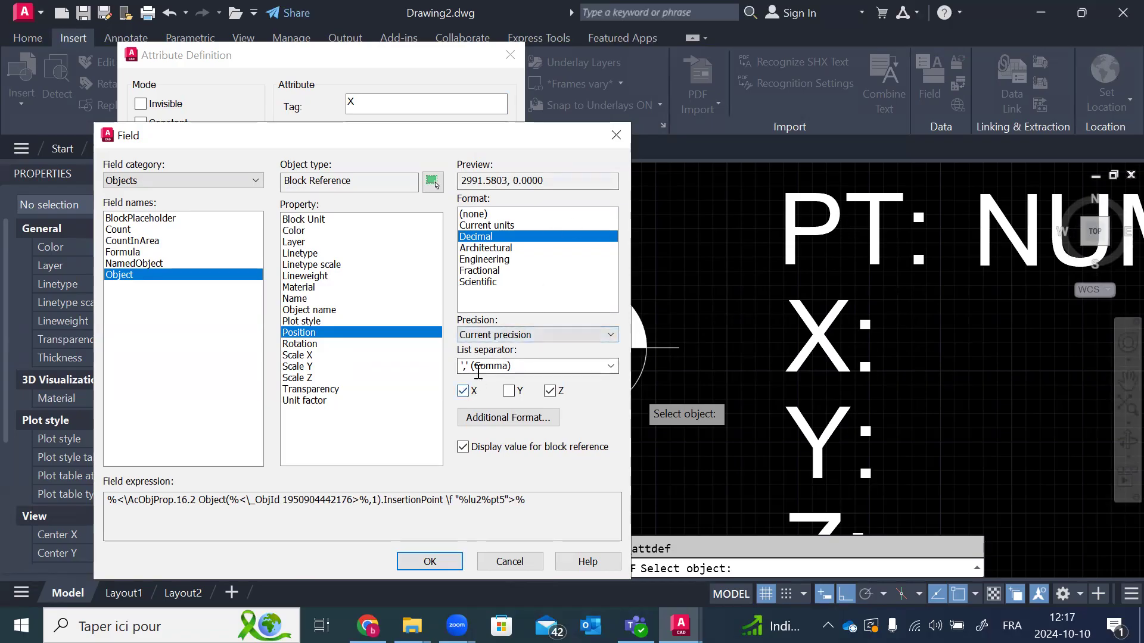
click(550, 391)
click(509, 391)
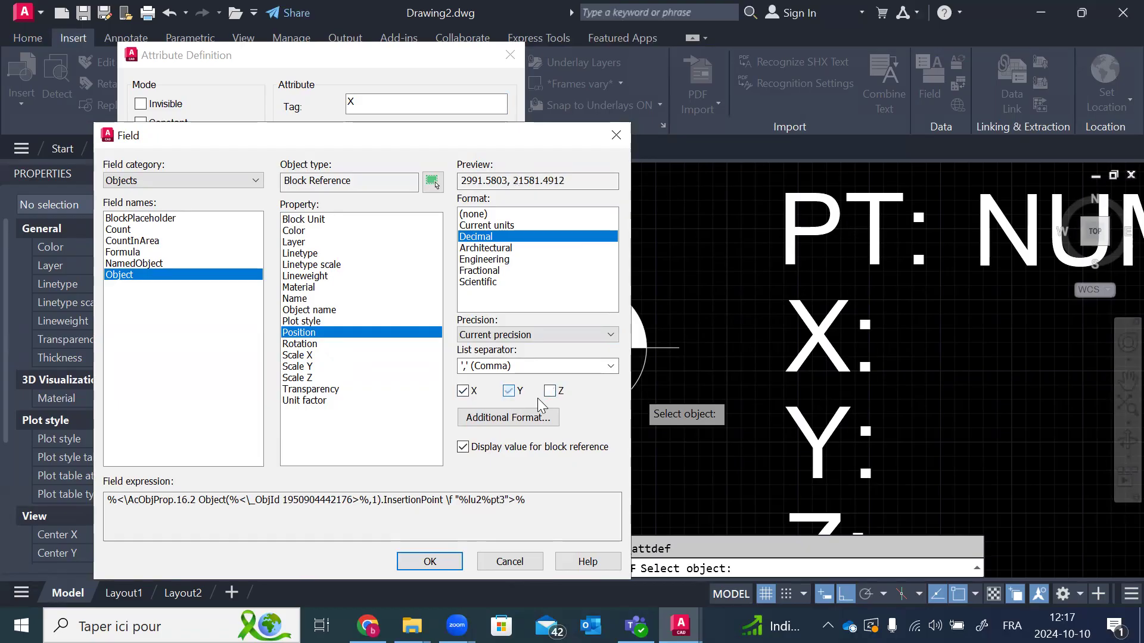
click(550, 391)
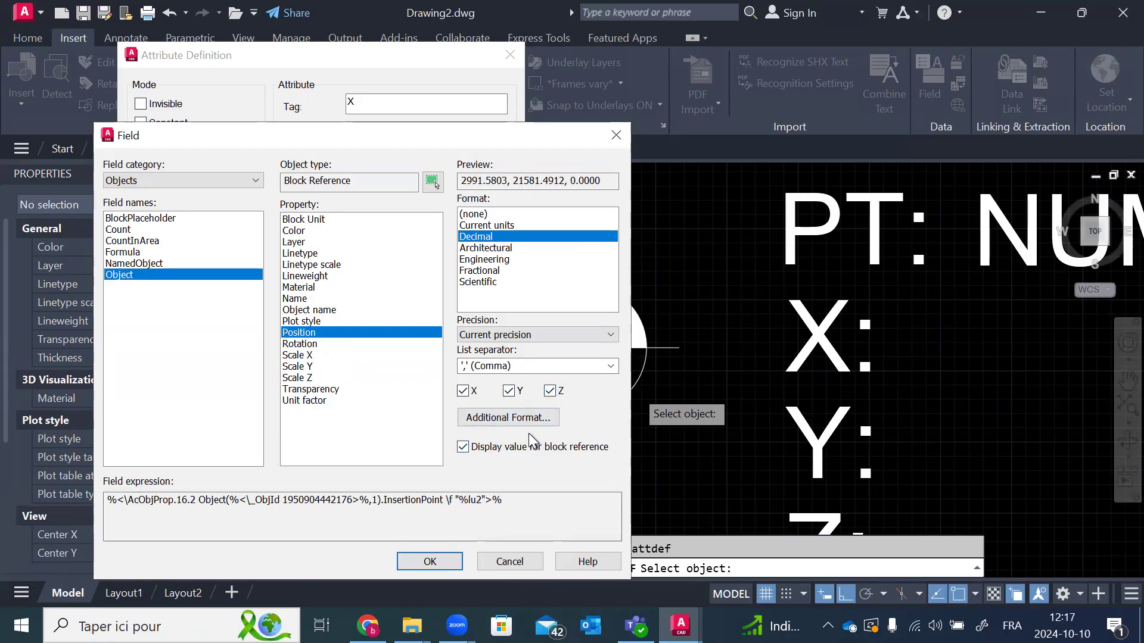
click(509, 391)
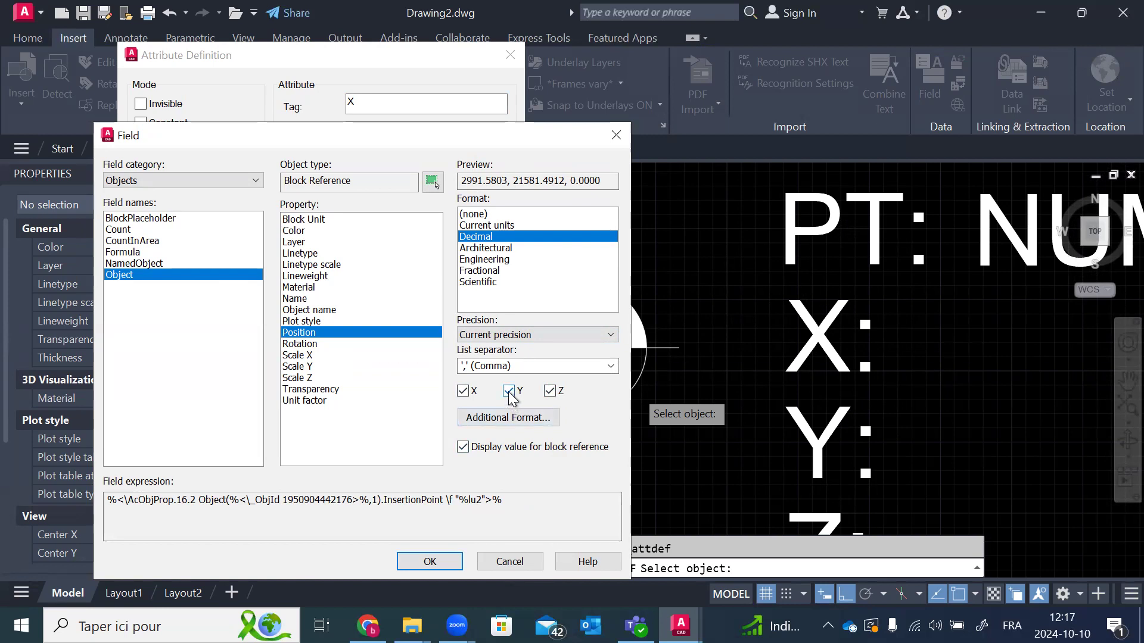
click(550, 392)
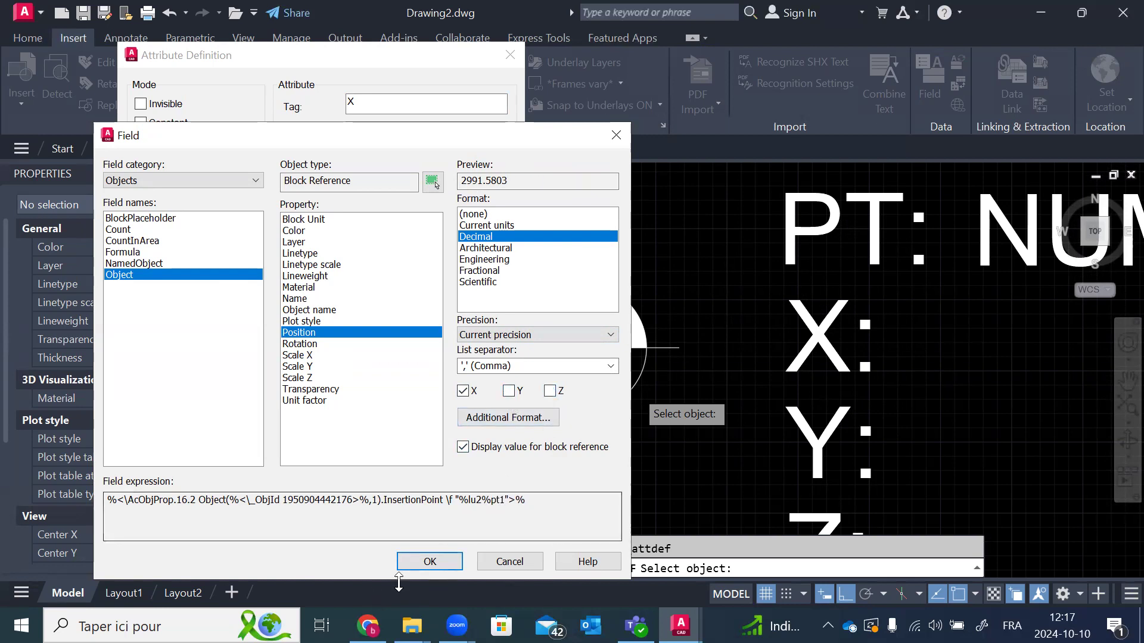
click(431, 563)
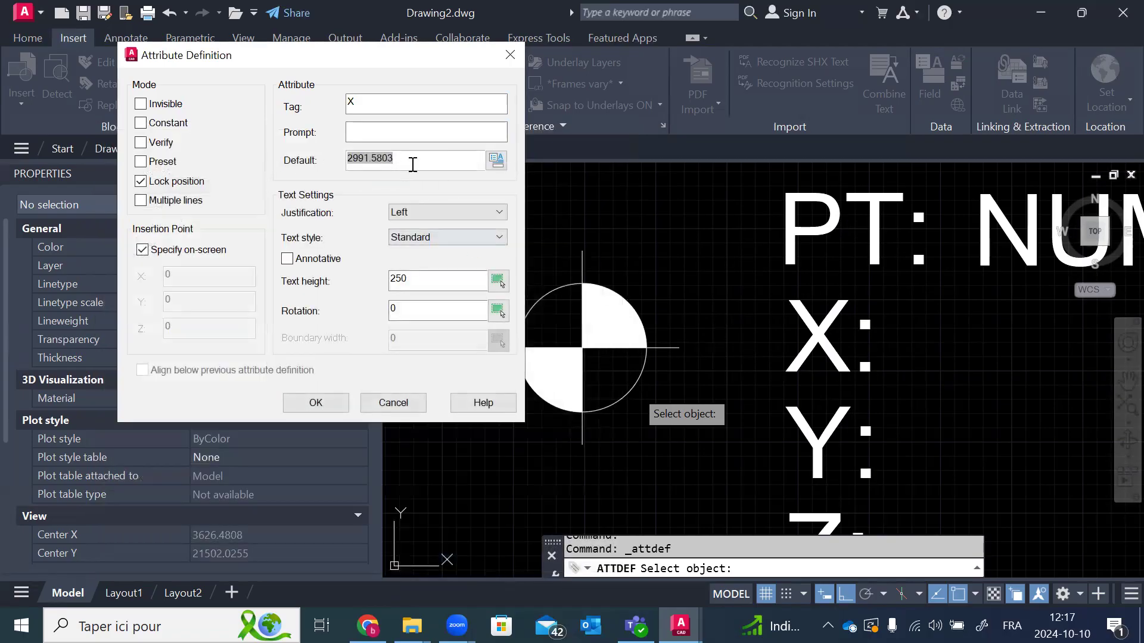
Step: Accept the X attribute definition and place it at the lower-left corner of the X: label
click(315, 403)
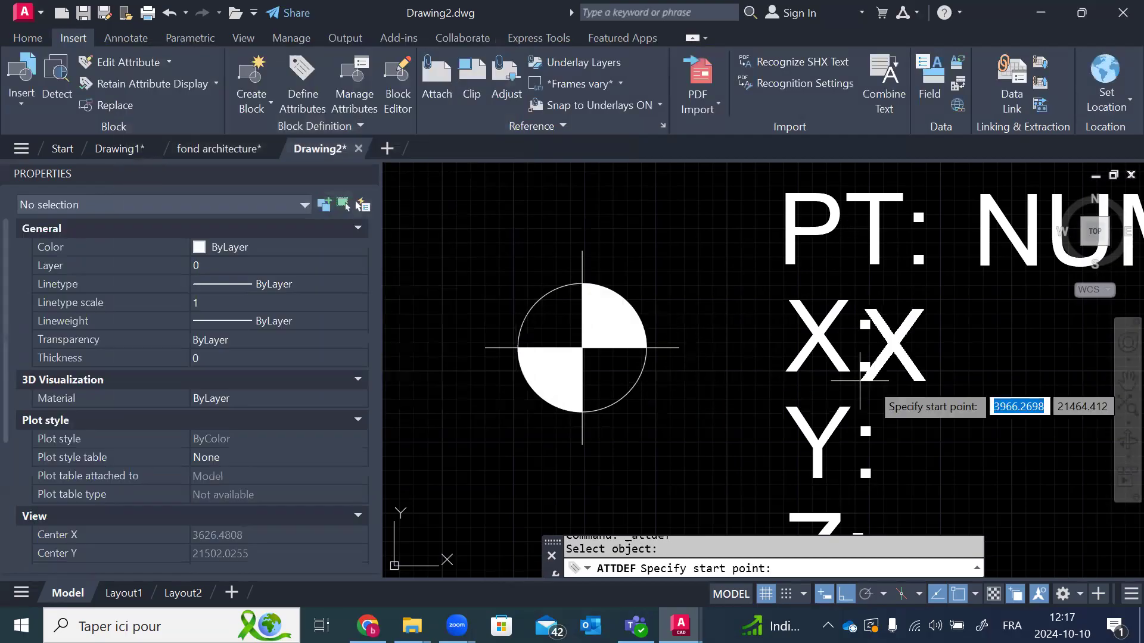
scroll(908, 364, up, 2)
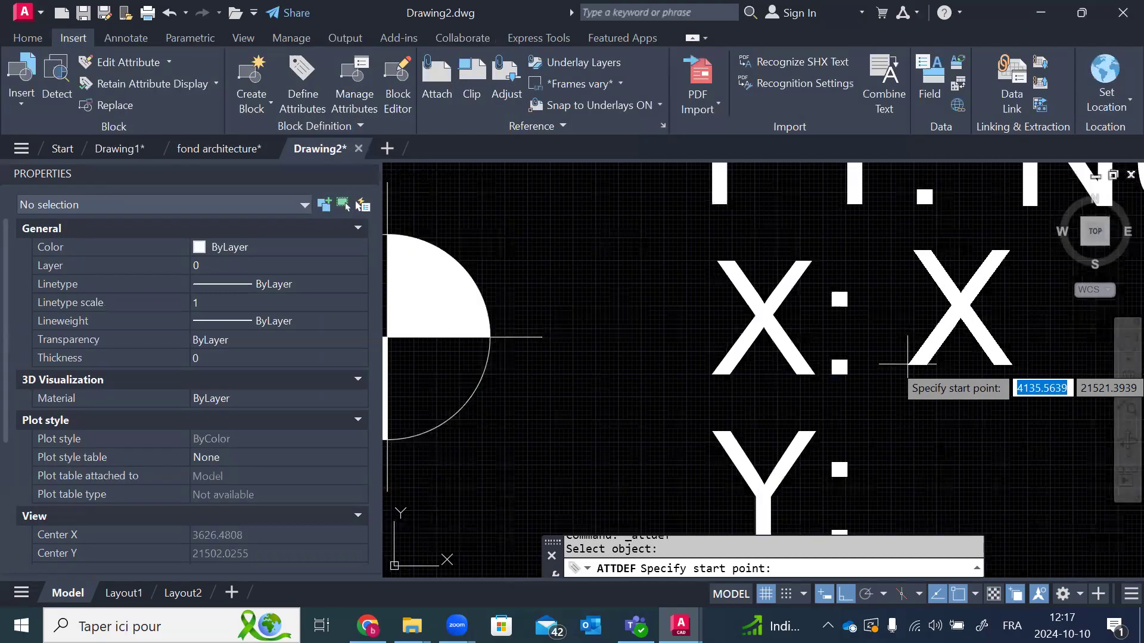
click(713, 374)
Step: Nudge the X attribute horizontally out of the X: label until its left edge lines up under NUM_PT
scroll(654, 362, down, 2)
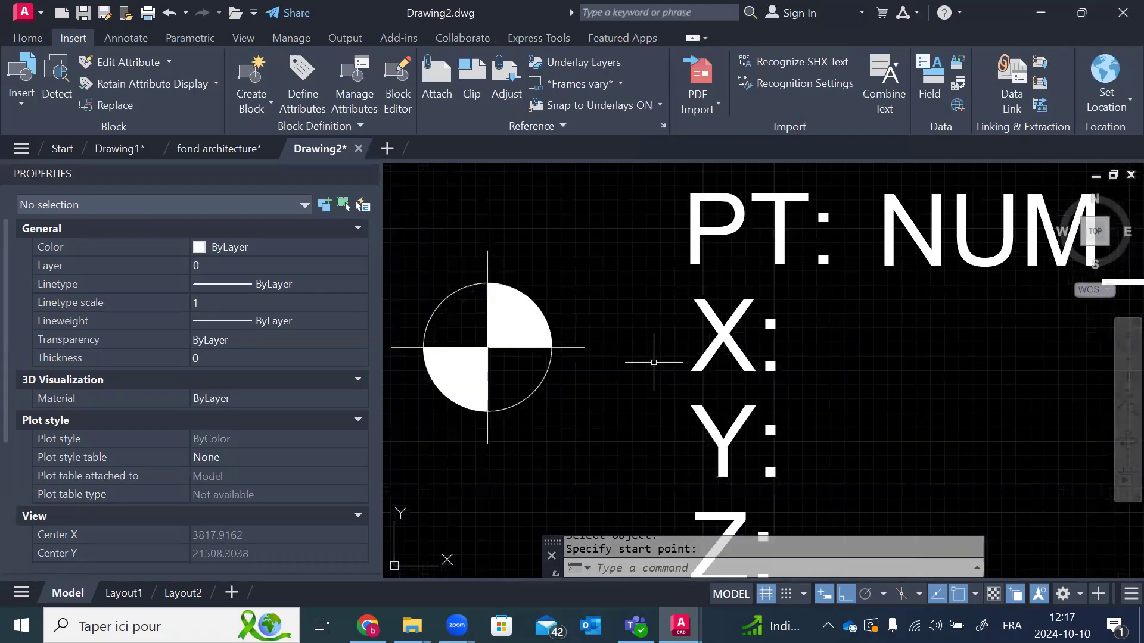
scroll(654, 362, down, 1)
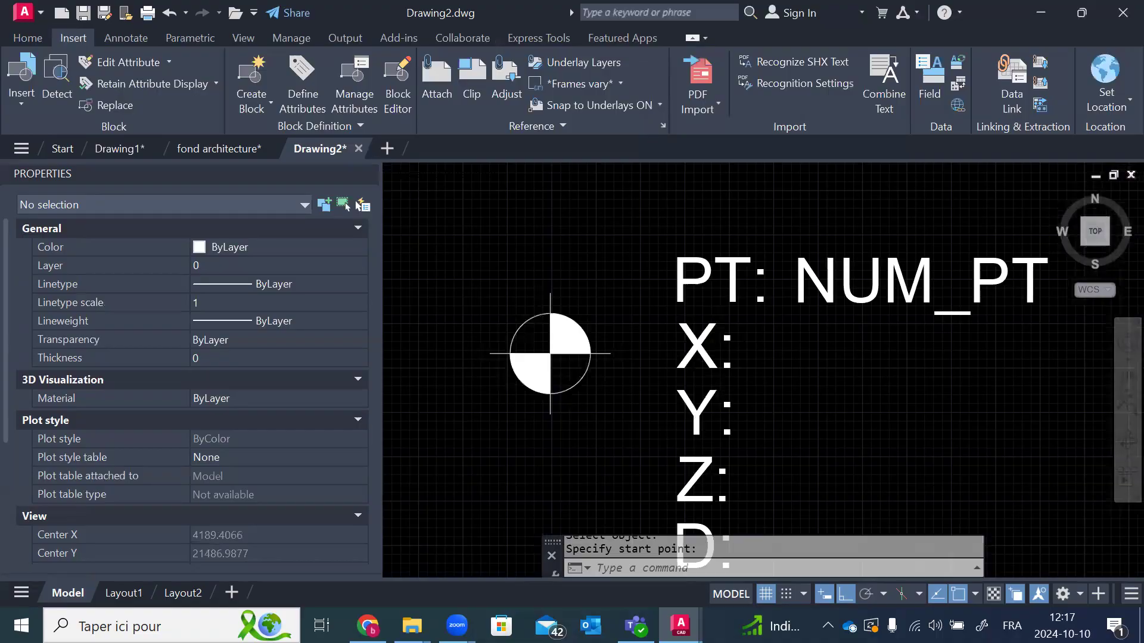
scroll(677, 340, up, 3)
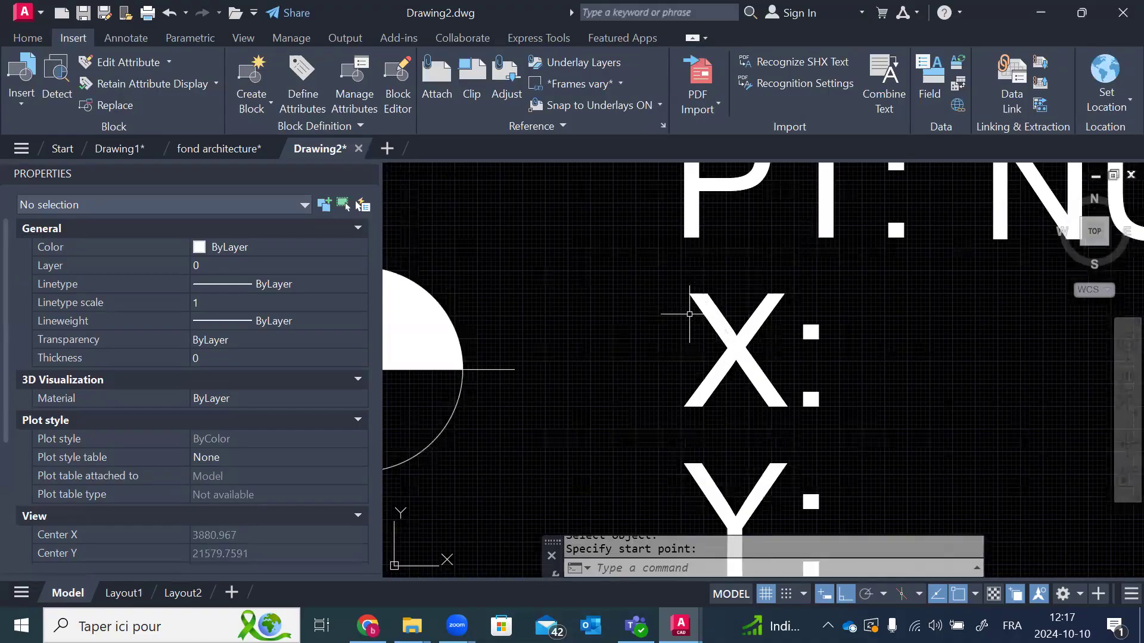
click(757, 372)
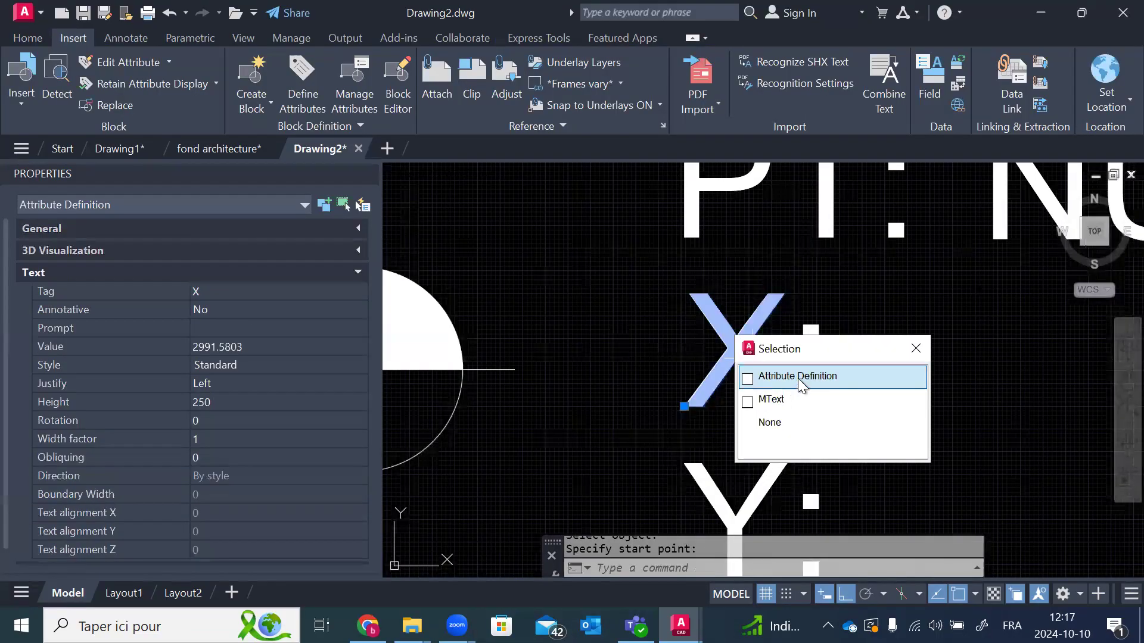
click(775, 383)
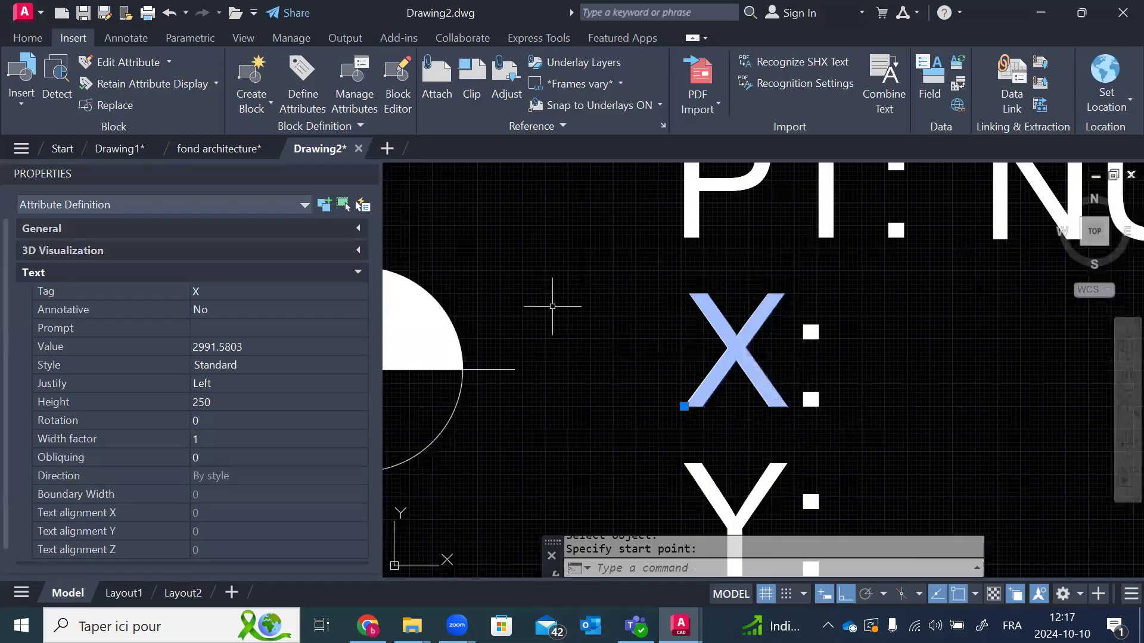
key(ctrl+Right)
key(ctrl+Right)
key(ctrl+Right)
key(ctrl+Right)
key(ctrl+Right)
key(ctrl+Right)
key(ctrl+Right)
key(ctrl+Right)
key(ctrl+Right)
key(ctrl+Right)
key(ctrl+Right)
key(ctrl+Right)
key(ctrl+Right)
key(ctrl+Right)
key(ctrl+Right)
key(ctrl+Right)
key(ctrl+Right)
key(ctrl+Right)
key(ctrl+Right)
key(ctrl+Right)
key(ctrl+Right)
key(ctrl+Right)
key(ctrl+Right)
key(ctrl+Right)
key(ctrl+Right)
key(ctrl+Right)
key(ctrl+Right)
key(ctrl+Right)
key(ctrl+Right)
key(ctrl+Right)
key(ctrl+Right)
key(ctrl+Right)
key(ctrl+Right)
key(ctrl+Right)
key(ctrl+Right)
key(ctrl+Right)
key(ctrl+Right)
key(ctrl+Right)
key(ctrl+Right)
key(ctrl+Right)
key(ctrl+Right)
key(ctrl+Right)
key(ctrl+Right)
key(ctrl+Right)
key(ctrl+Right)
key(ctrl+Right)
key(ctrl+Right)
key(ctrl+Right)
key(ctrl+Right)
key(ctrl+Right)
key(ctrl+Right)
key(ctrl+Right)
key(ctrl+Right)
key(ctrl+Right)
key(ctrl+Right)
key(ctrl+Right)
key(ctrl+Right)
key(ctrl+Right)
key(ctrl+Right)
key(ctrl+Right)
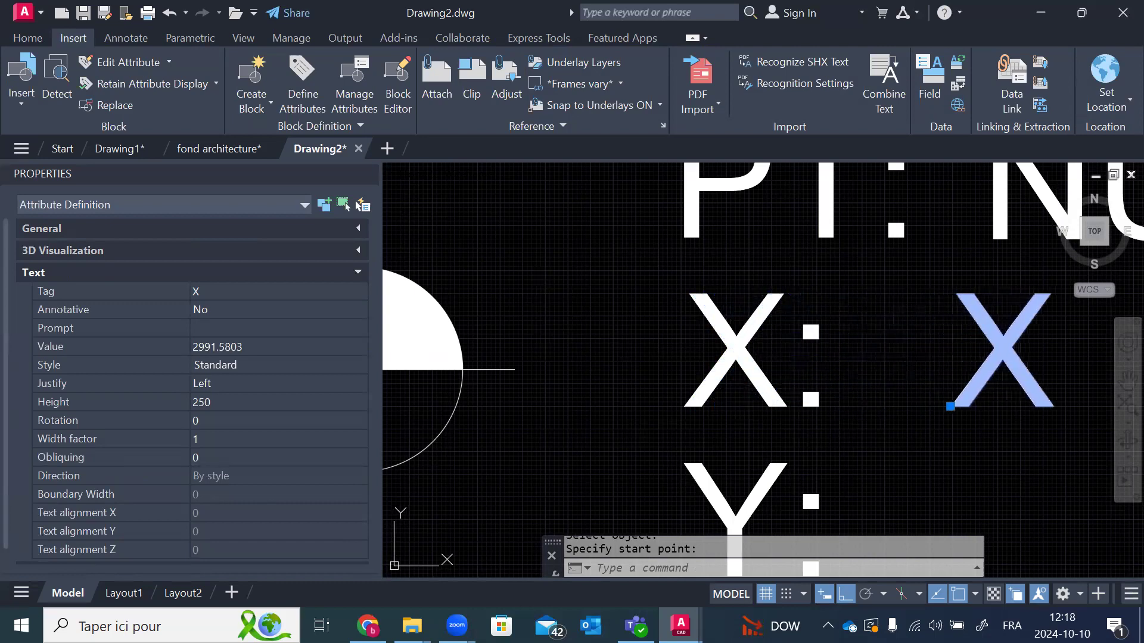
key(ctrl+Right)
key(ctrl+Right)
key(ctrl+Right)
key(ctrl+Right)
key(ctrl+Right)
key(ctrl+Right)
key(ctrl+Right)
key(ctrl+Right)
key(ctrl+Right)
key(ctrl+Right)
key(ctrl+Right)
key(ctrl+Right)
key(ctrl+Right)
key(ctrl+Right)
key(ctrl+Right)
key(ctrl+Right)
key(ctrl+Right)
key(ctrl+Right)
key(ctrl+Right)
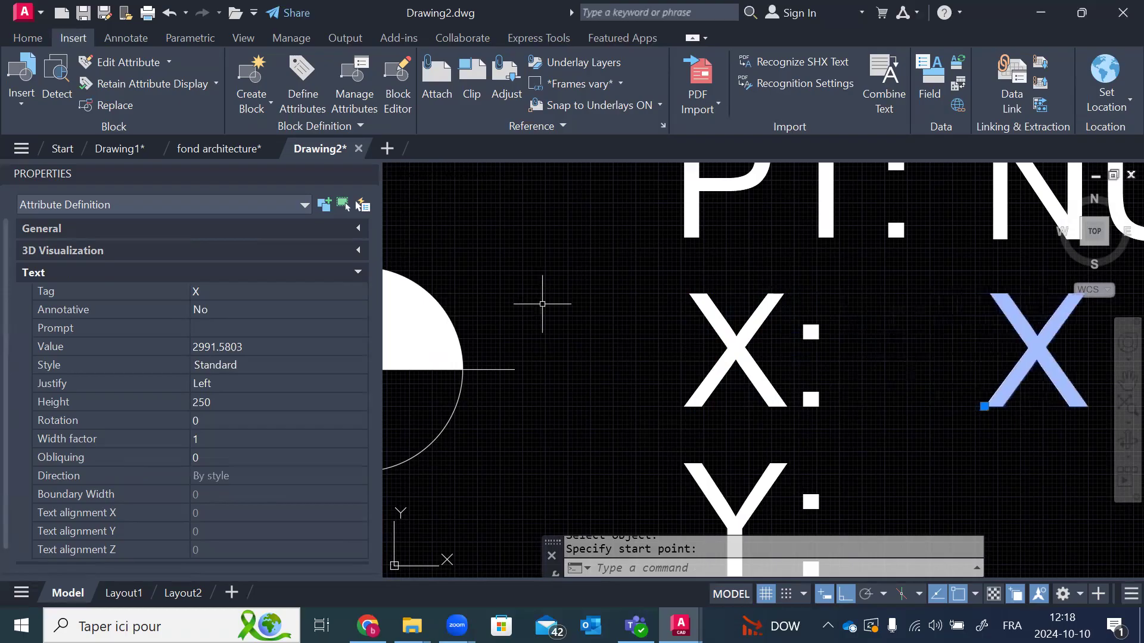
scroll(566, 301, down, 5)
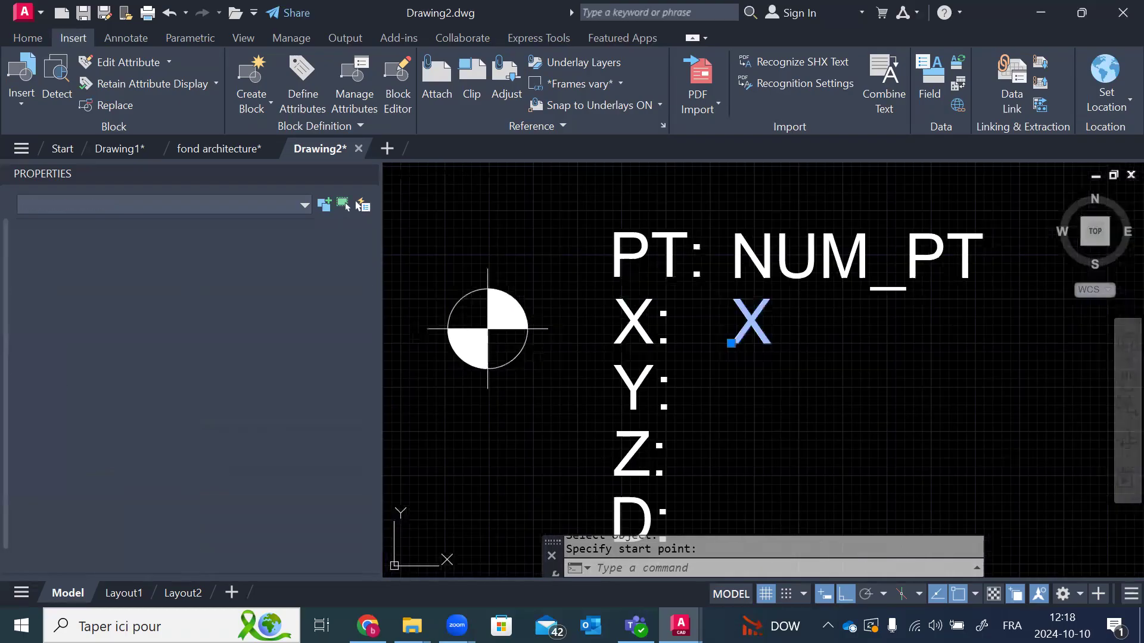
key(Escape)
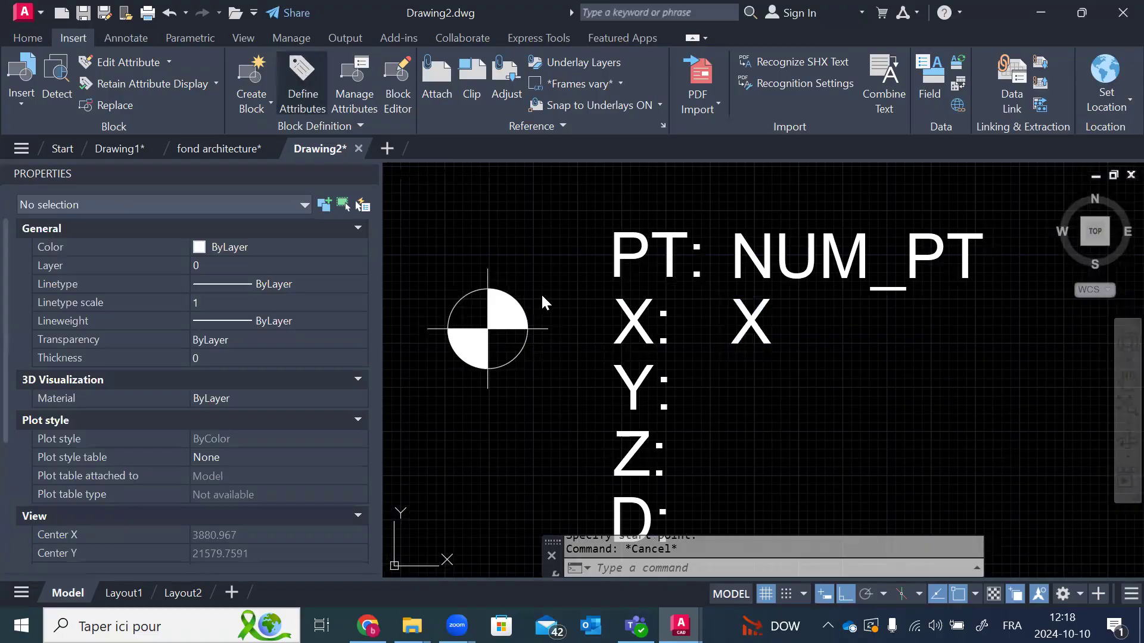
Step: Start an attribute definition with tag Y and link its default value to an Object field of the marker block
click(303, 83)
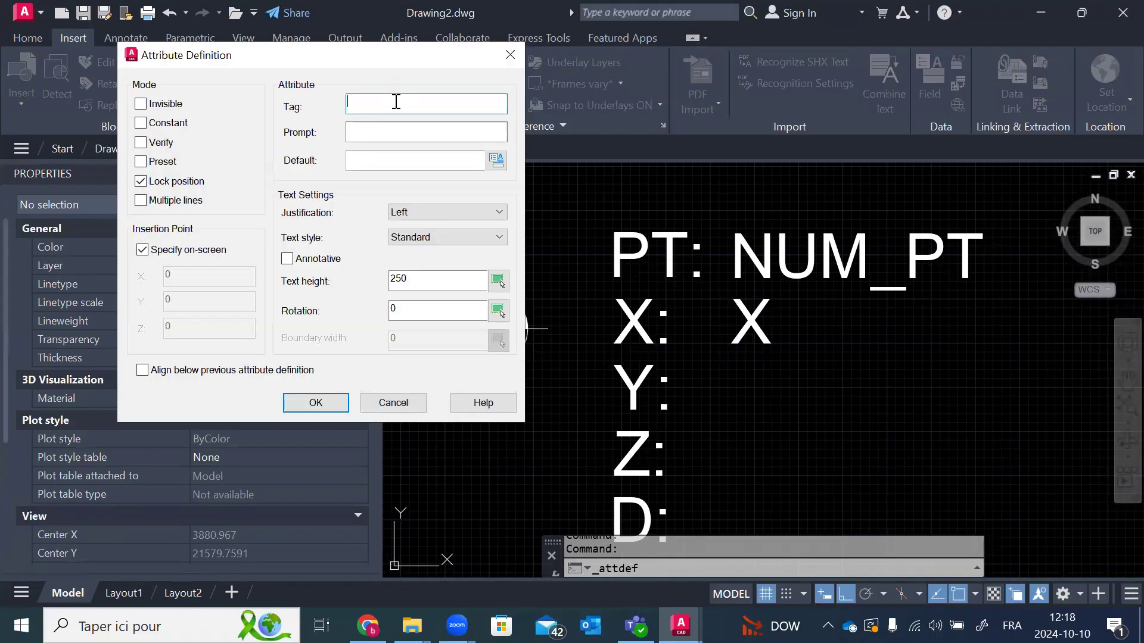
text(Y)
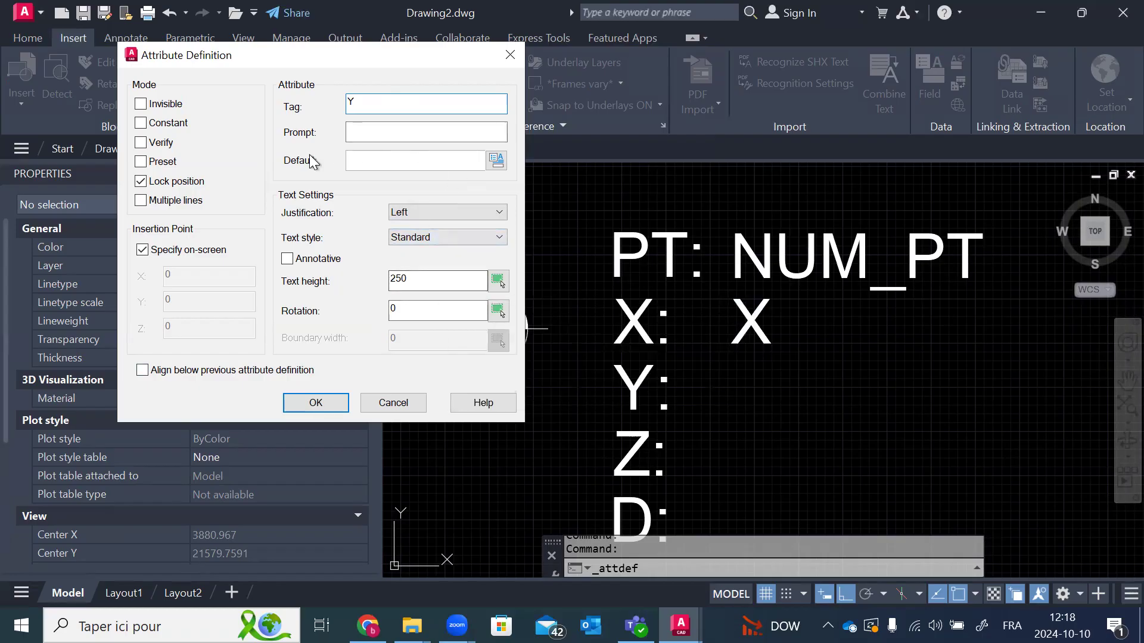
click(497, 161)
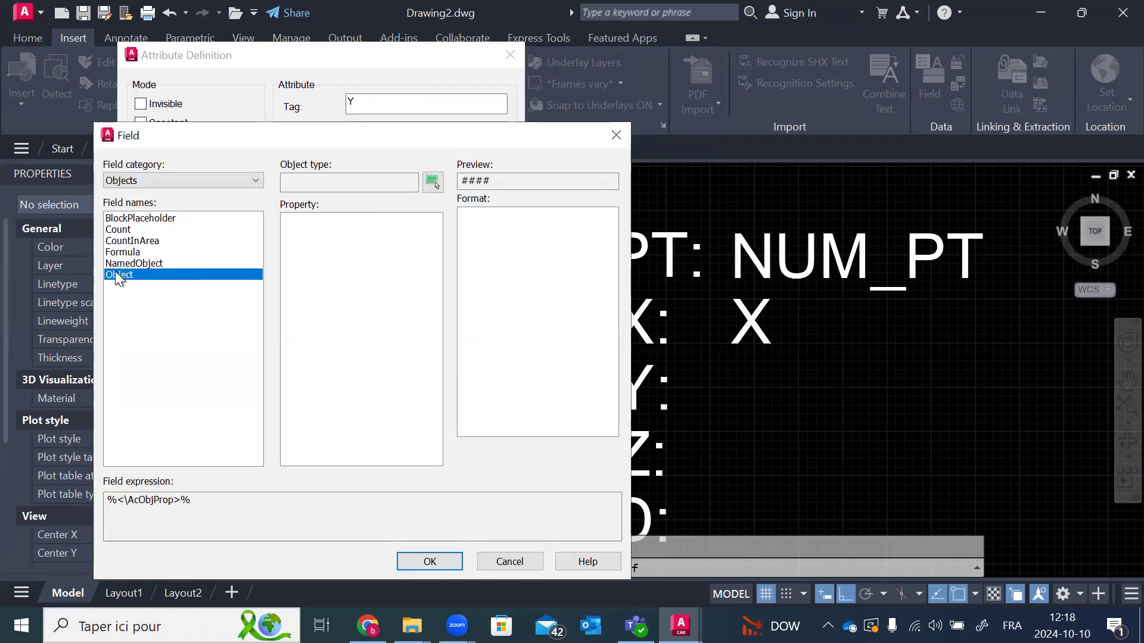
click(439, 183)
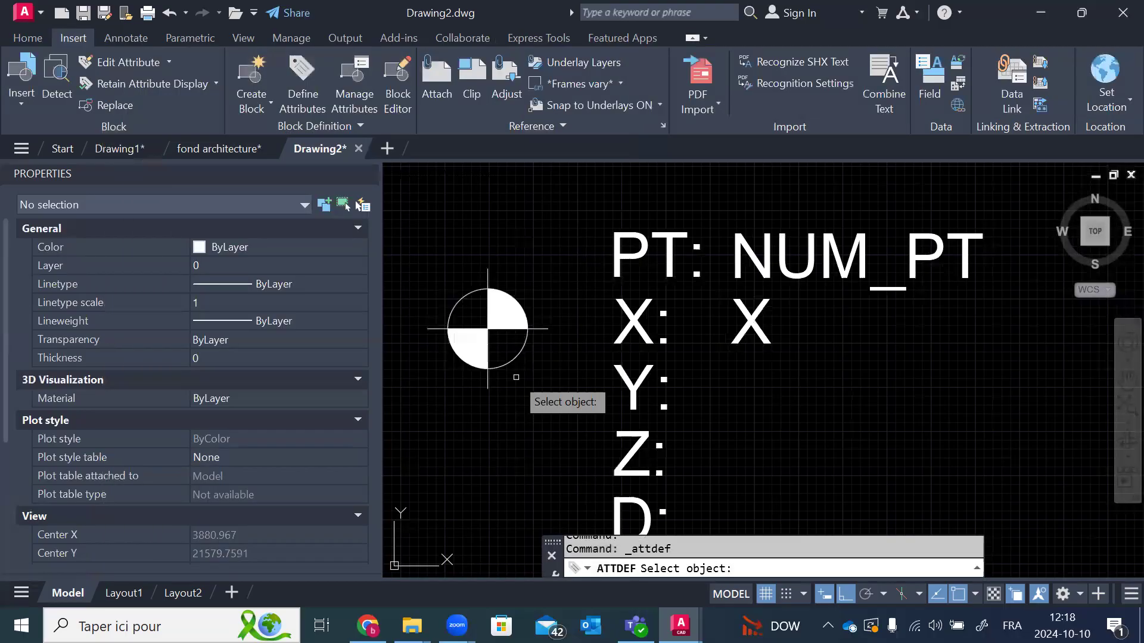
click(516, 357)
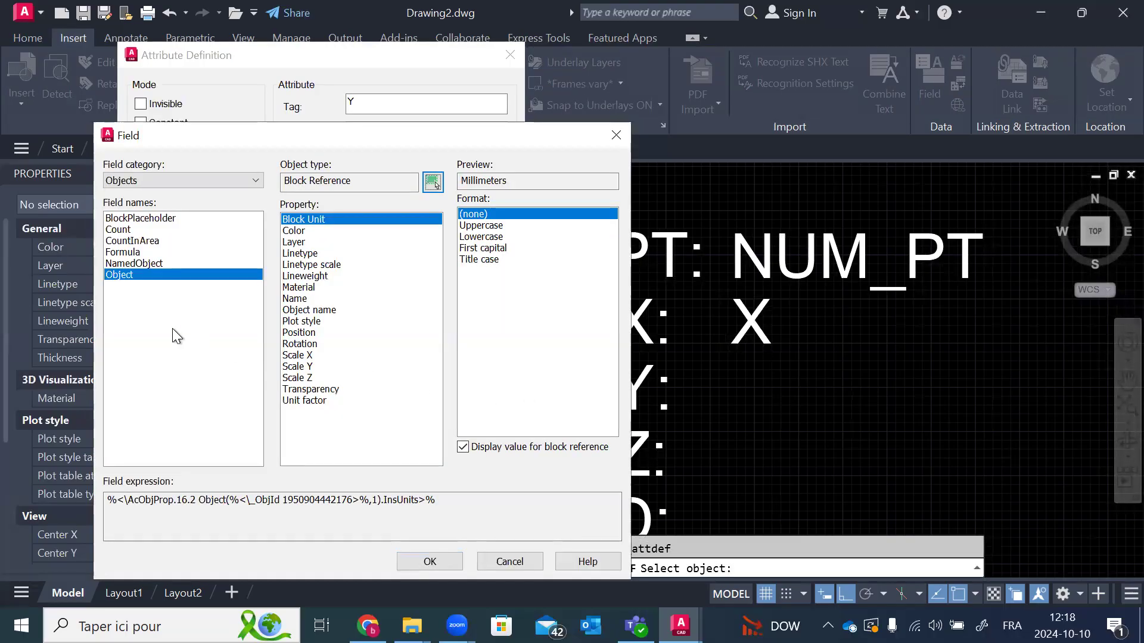
Step: Use the block's Position property with only the Y coordinate included, and insert it as the default value
click(305, 369)
click(301, 334)
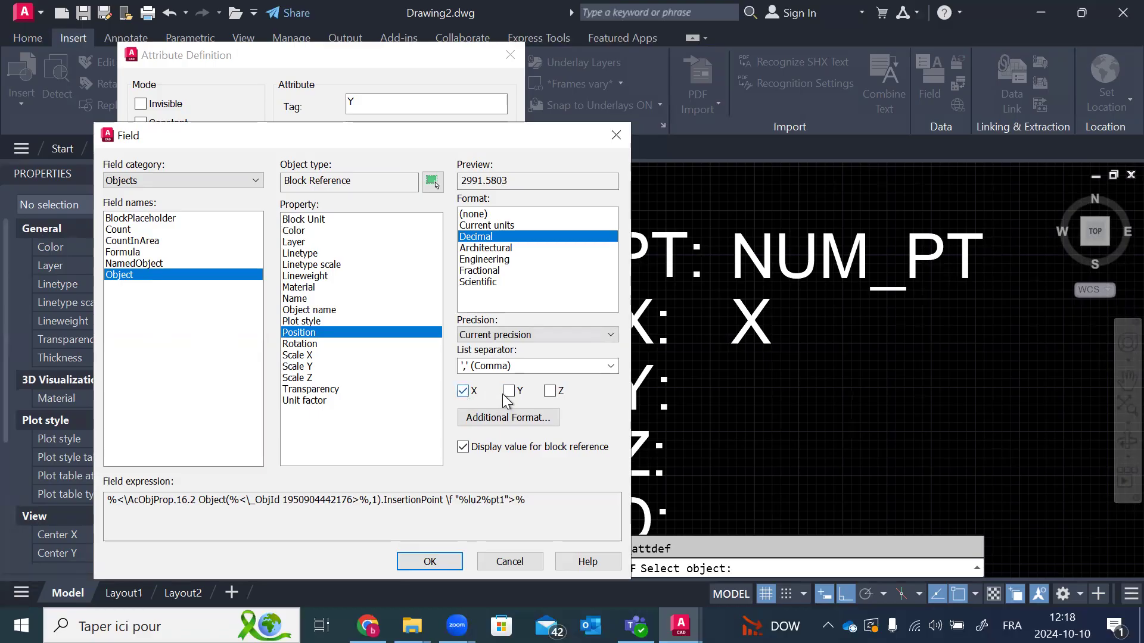
click(509, 392)
click(463, 392)
click(419, 563)
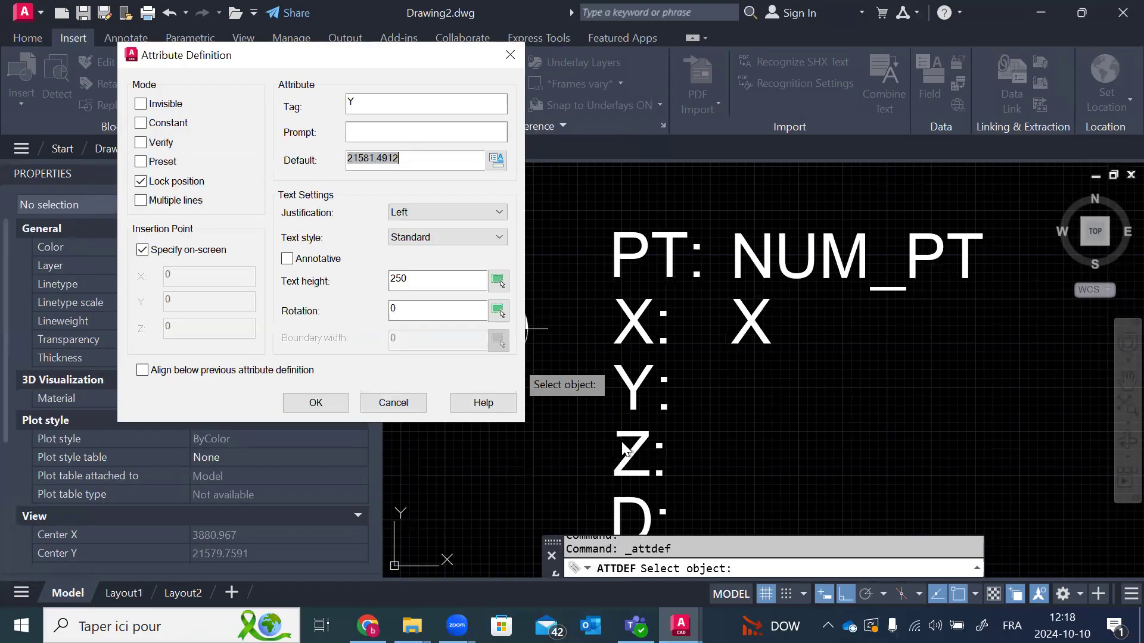
Step: Accept the Y attribute definition and place it at the lower-left corner of the Y: label
click(315, 403)
scroll(646, 434, up, 4)
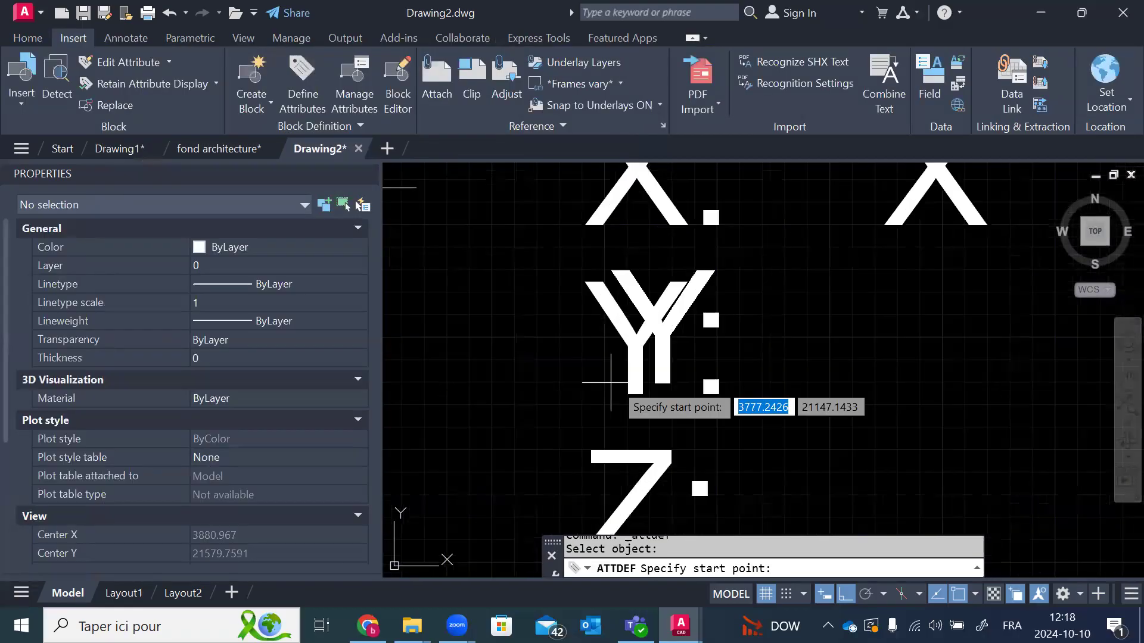
click(585, 393)
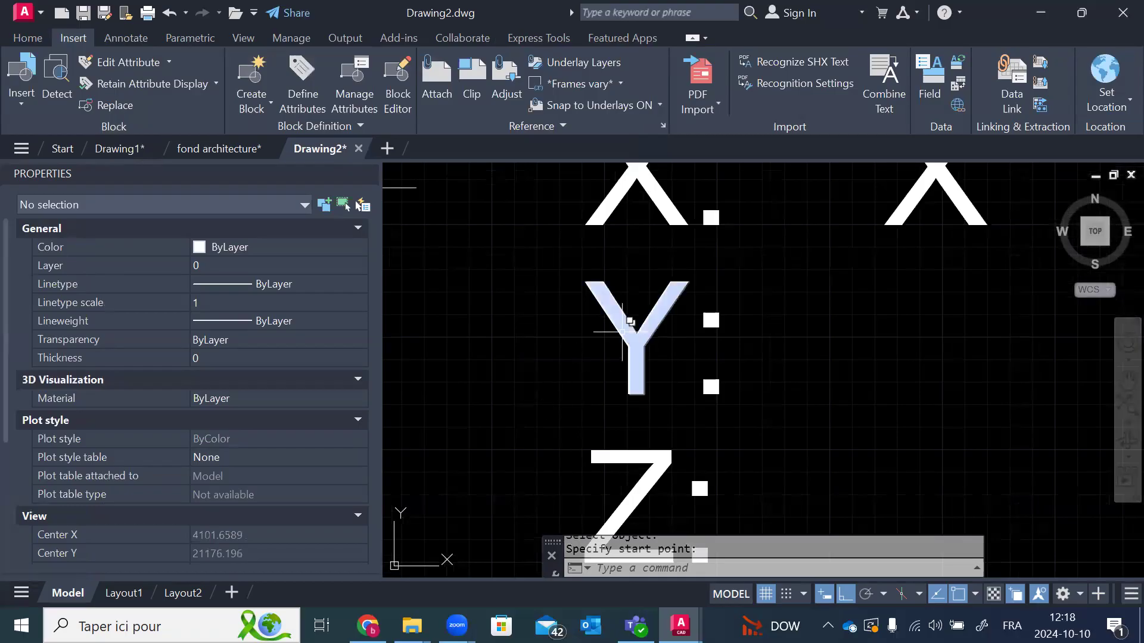
Step: Nudge the Y attribute horizontally out of the Y: label until it lines up under the X attribute
click(642, 320)
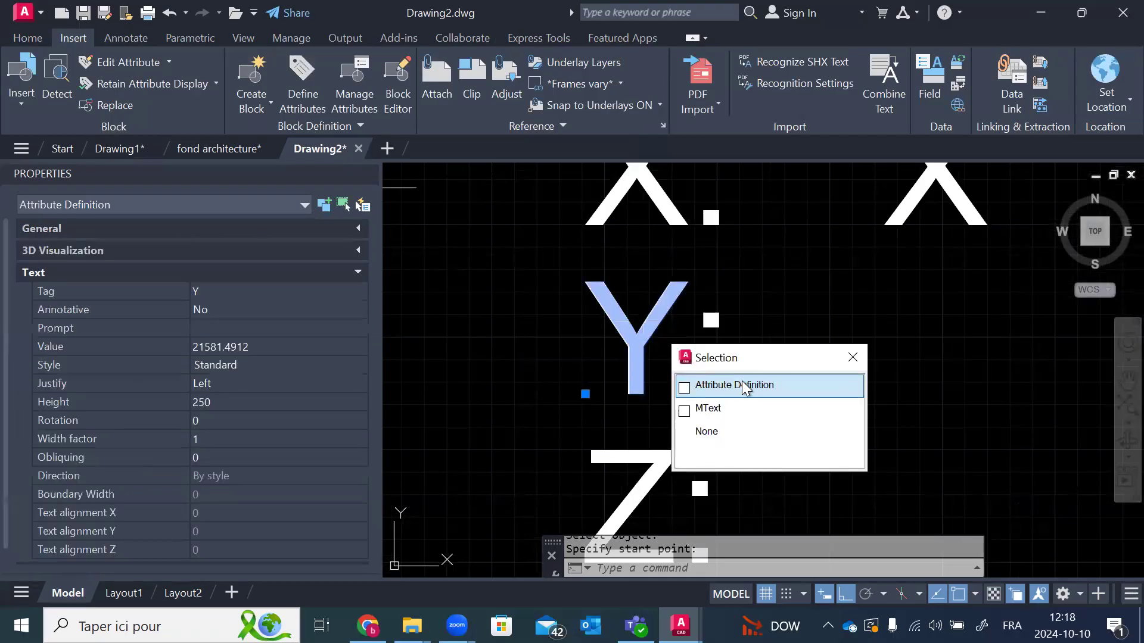
key(ctrl+Right)
key(ctrl+Right)
key(ctrl+Right)
key(ctrl+Right)
key(ctrl+Right)
key(ctrl+Right)
key(ctrl+Right)
key(ctrl+Right)
key(ctrl+Right)
key(ctrl+Right)
key(ctrl+Right)
key(ctrl+Right)
key(ctrl+Right)
key(ctrl+Right)
key(ctrl+Right)
key(ctrl+Right)
key(ctrl+Right)
key(ctrl+Right)
key(ctrl+Right)
key(ctrl+Right)
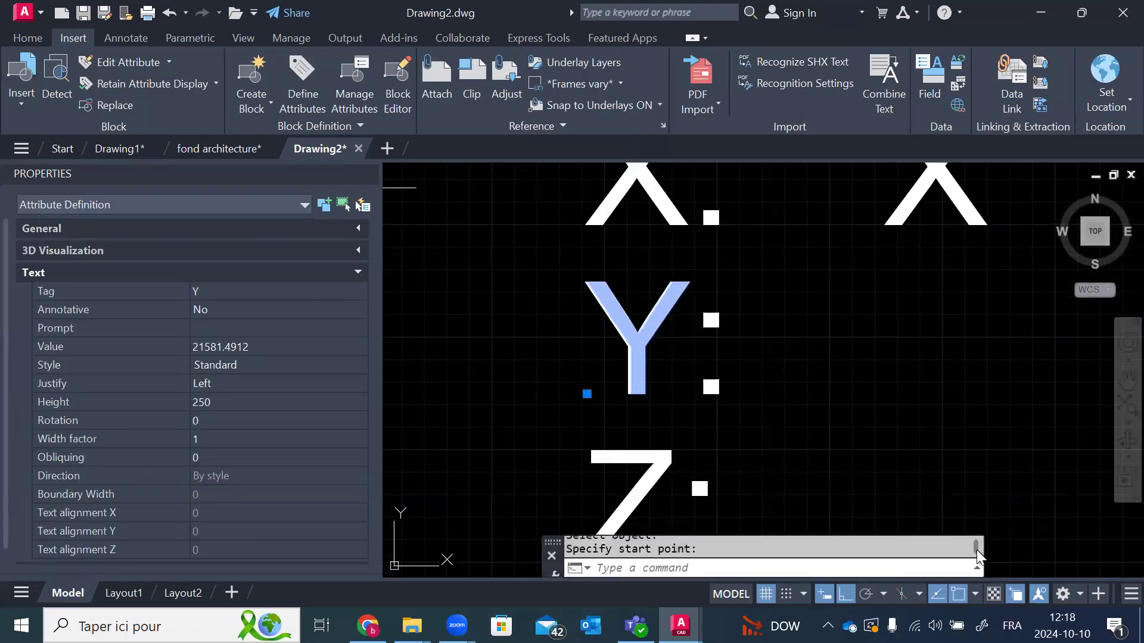
key(ctrl+Right)
key(ctrl+Right)
key(ctrl+Right)
key(ctrl+Right)
key(ctrl+Right)
key(ctrl+Right)
key(ctrl+Right)
key(ctrl+Right)
key(ctrl+Right)
key(ctrl+Right)
key(ctrl+Right)
key(ctrl+Right)
key(ctrl+Right)
key(ctrl+Right)
key(ctrl+Right)
key(ctrl+Right)
key(ctrl+Right)
key(ctrl+Right)
key(ctrl+Right)
key(ctrl+Right)
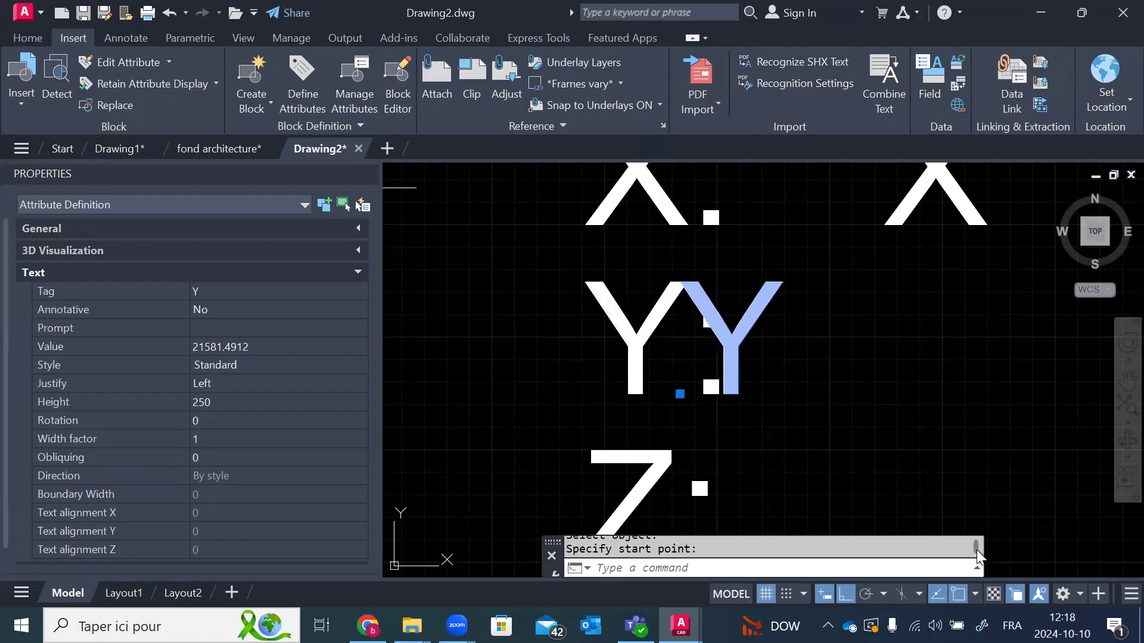
key(ctrl+Right)
key(ctrl+Right)
key(ctrl+Right)
key(ctrl+Right)
key(ctrl+Right)
key(ctrl+Right)
key(ctrl+Right)
key(ctrl+Right)
key(ctrl+Right)
key(ctrl+Right)
key(ctrl+Right)
key(ctrl+Right)
key(ctrl+Right)
key(ctrl+Right)
key(ctrl+Right)
key(ctrl+Right)
key(ctrl+Right)
key(ctrl+Right)
key(ctrl+Right)
key(ctrl+Right)
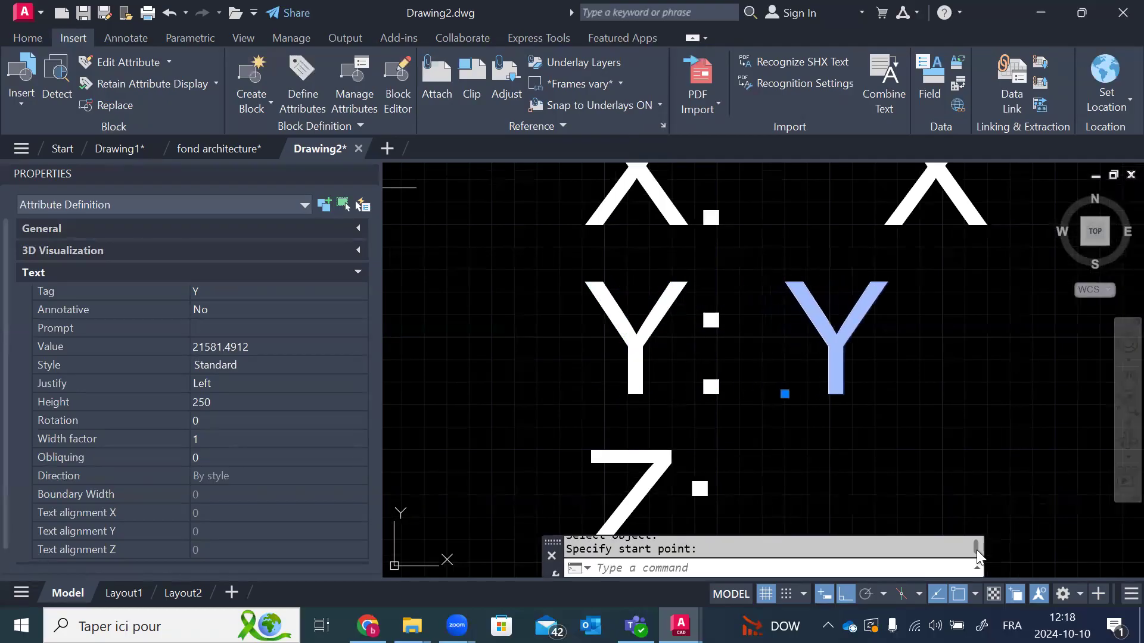
key(ctrl+Right)
key(ctrl+Right)
key(ctrl+Right)
key(ctrl+Right)
key(ctrl+Right)
key(ctrl+Right)
key(ctrl+Right)
key(ctrl+Right)
key(ctrl+Right)
key(ctrl+Right)
key(ctrl+Right)
key(ctrl+Right)
key(ctrl+Right)
key(ctrl+Right)
key(ctrl+Right)
key(ctrl+Right)
key(ctrl+Left)
key(ctrl+Left)
key(ctrl+Left)
key(ctrl+Left)
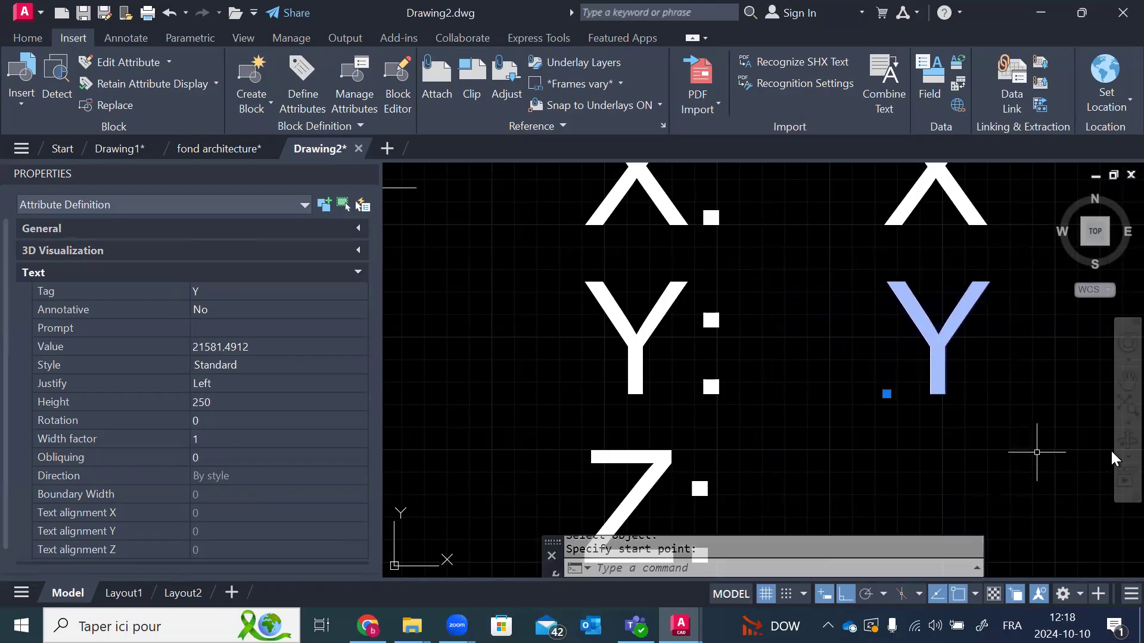
key(Escape)
scroll(791, 322, down, 4)
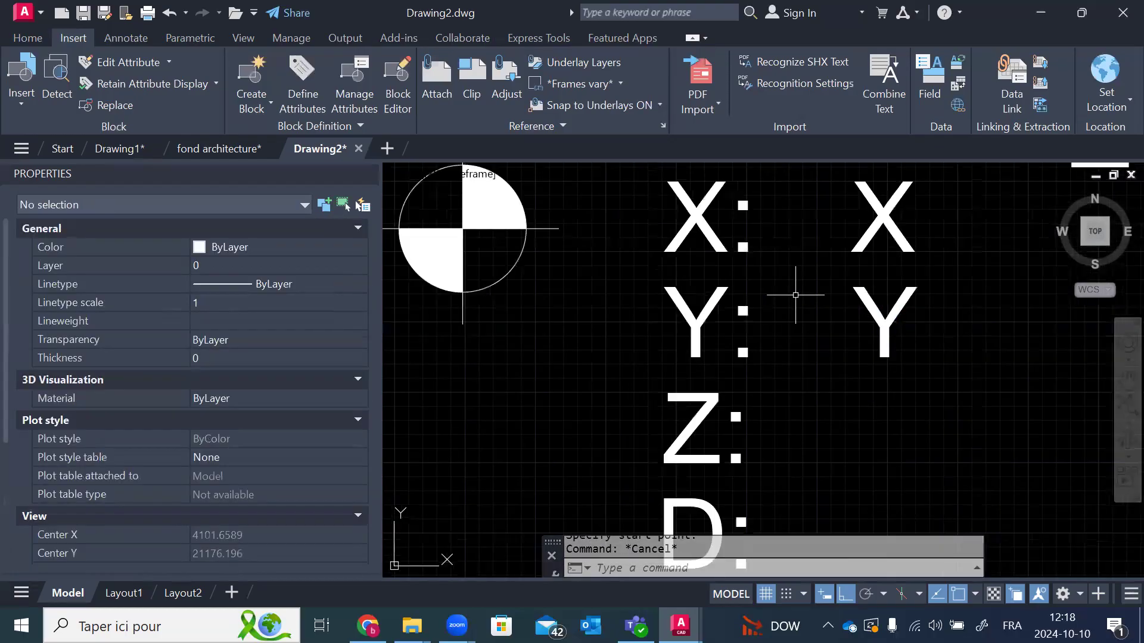
Step: Start an attribute definition with tag Z and link its default value to an Object field of the marker block
click(308, 67)
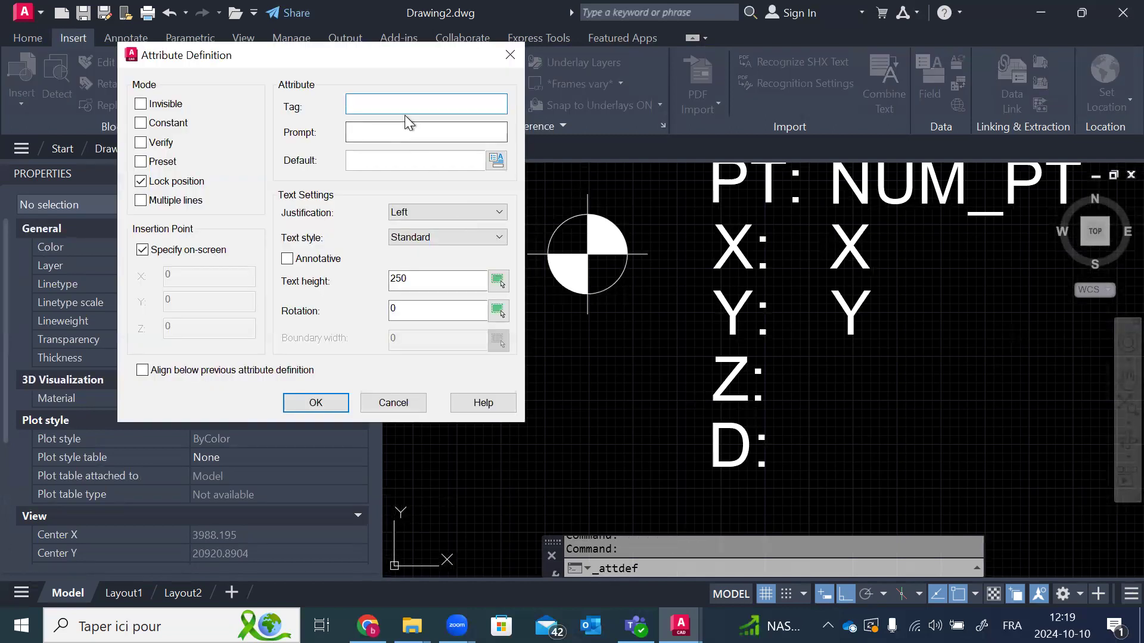
text(Z)
click(497, 160)
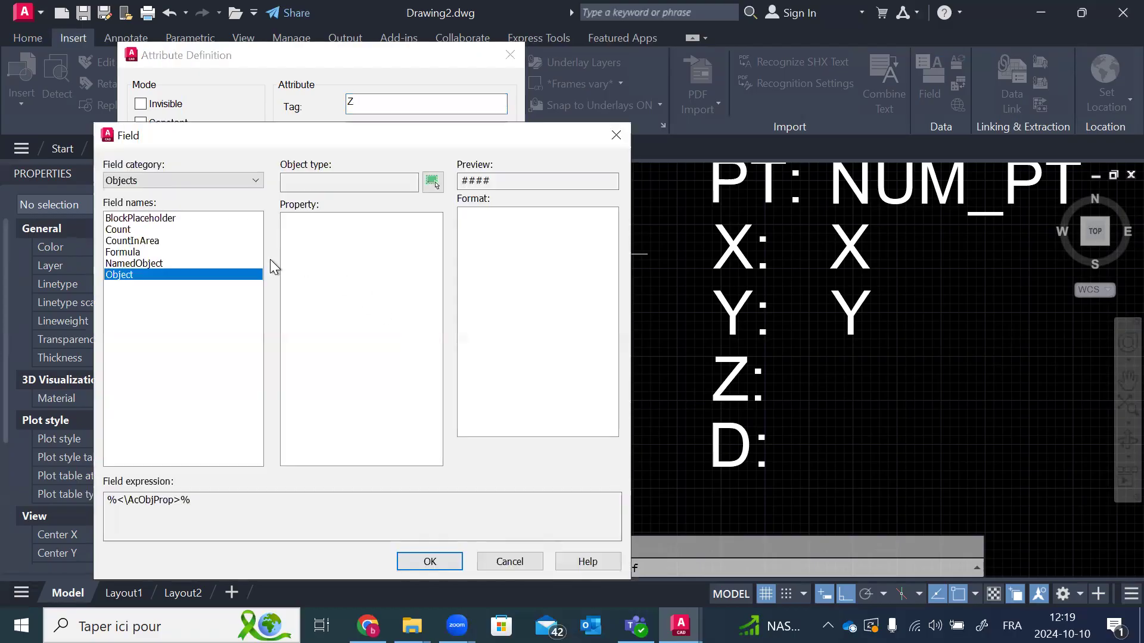
click(433, 182)
click(596, 277)
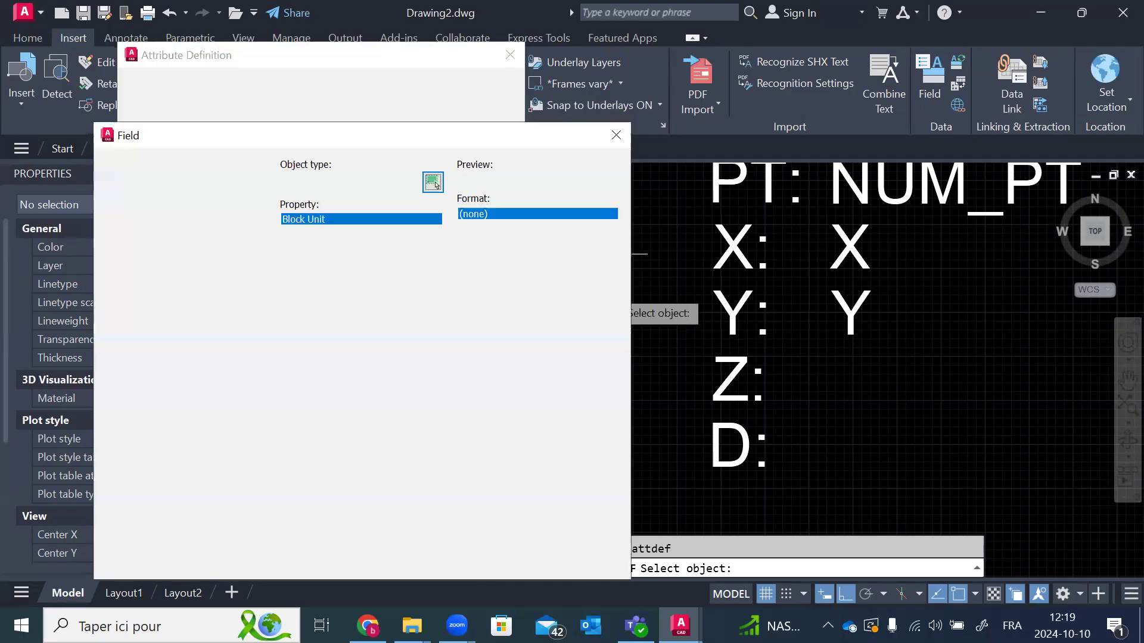
Step: Insert the block's Position with only the Z coordinate as the default, and place the Z attribute beside the Z: label, under Y
click(301, 332)
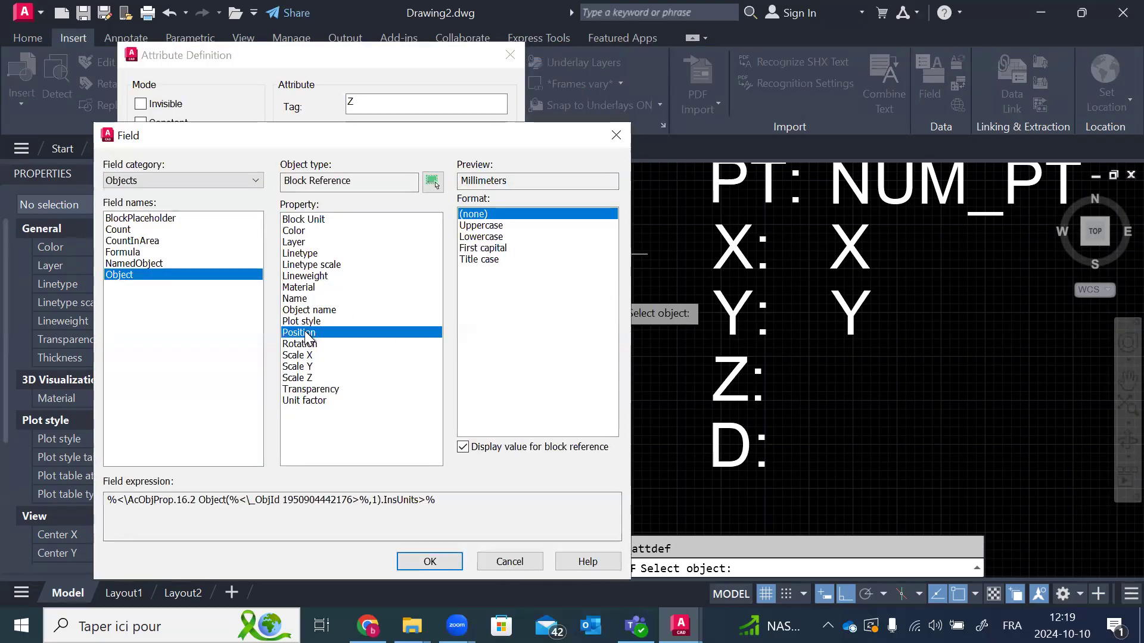
click(549, 391)
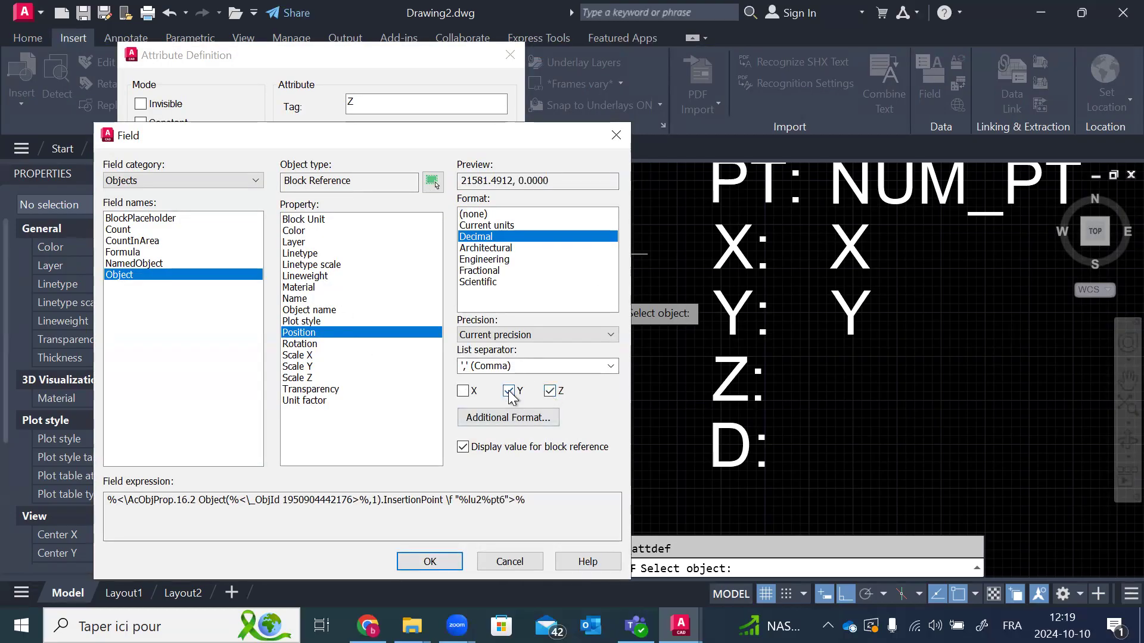
click(508, 391)
click(429, 561)
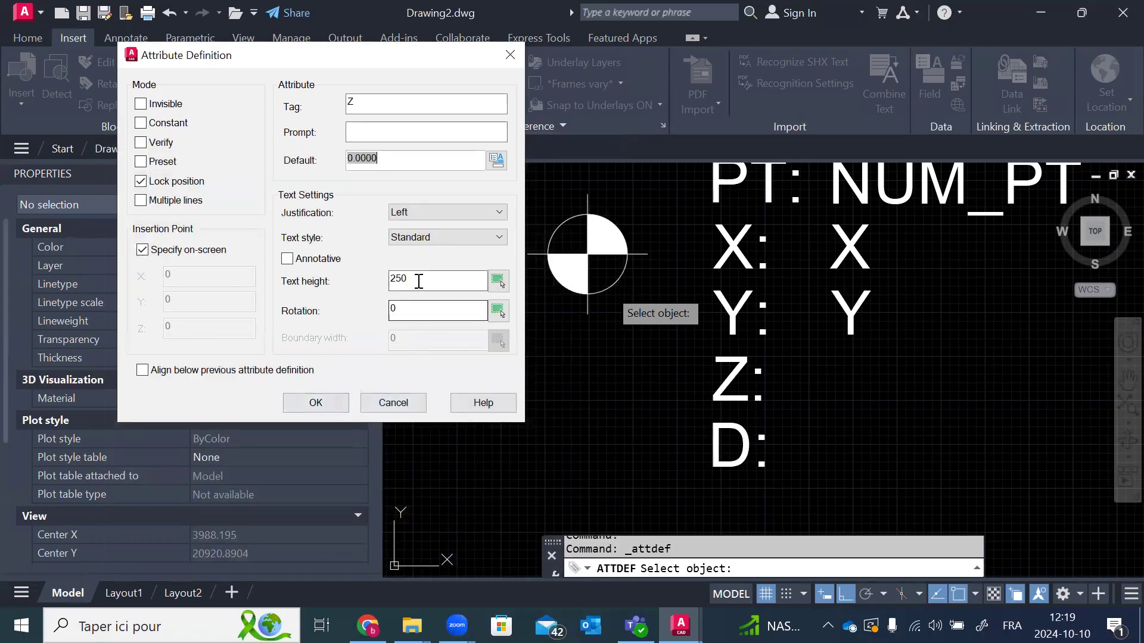
key(Return)
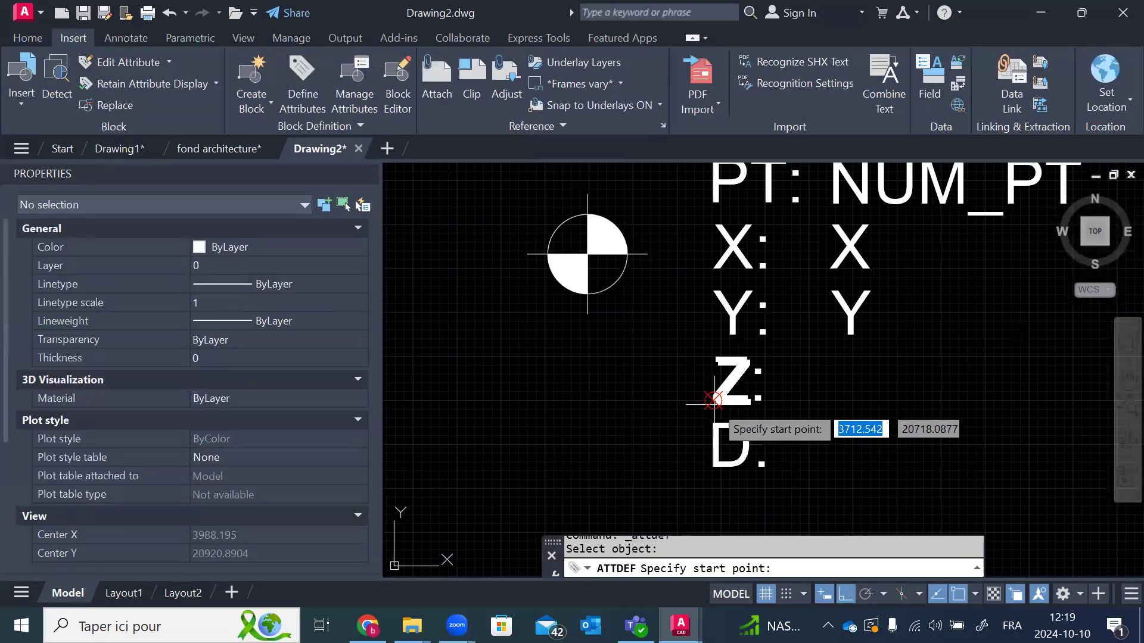
click(832, 401)
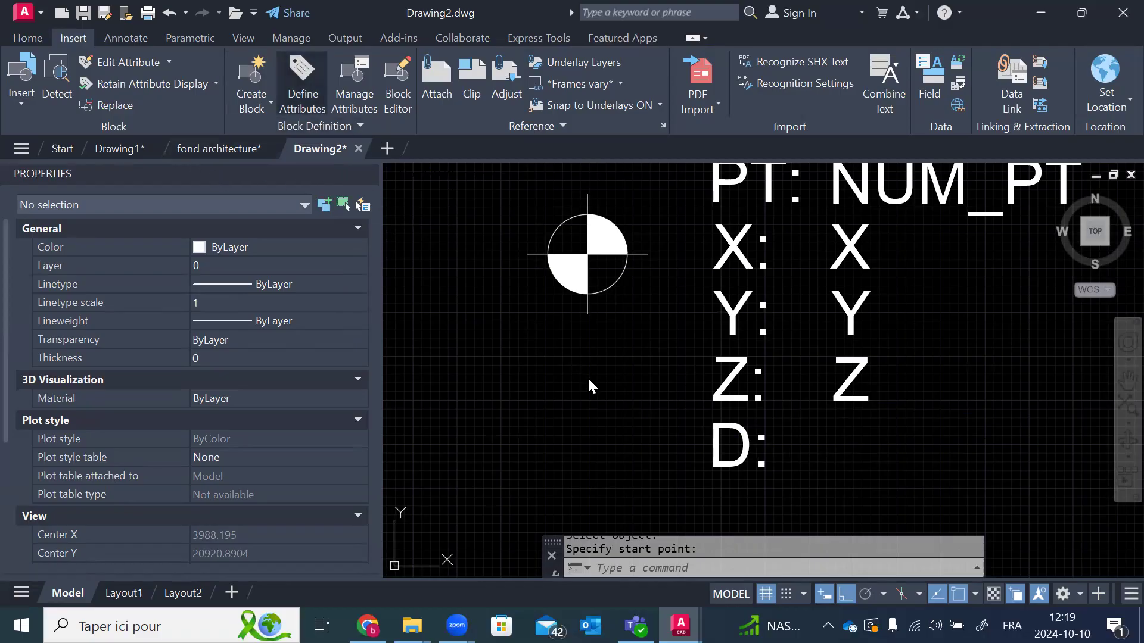
Step: Define an attribute with tag D and no default value, and place it beside the D: label, under the Z attribute
click(296, 75)
text(D)
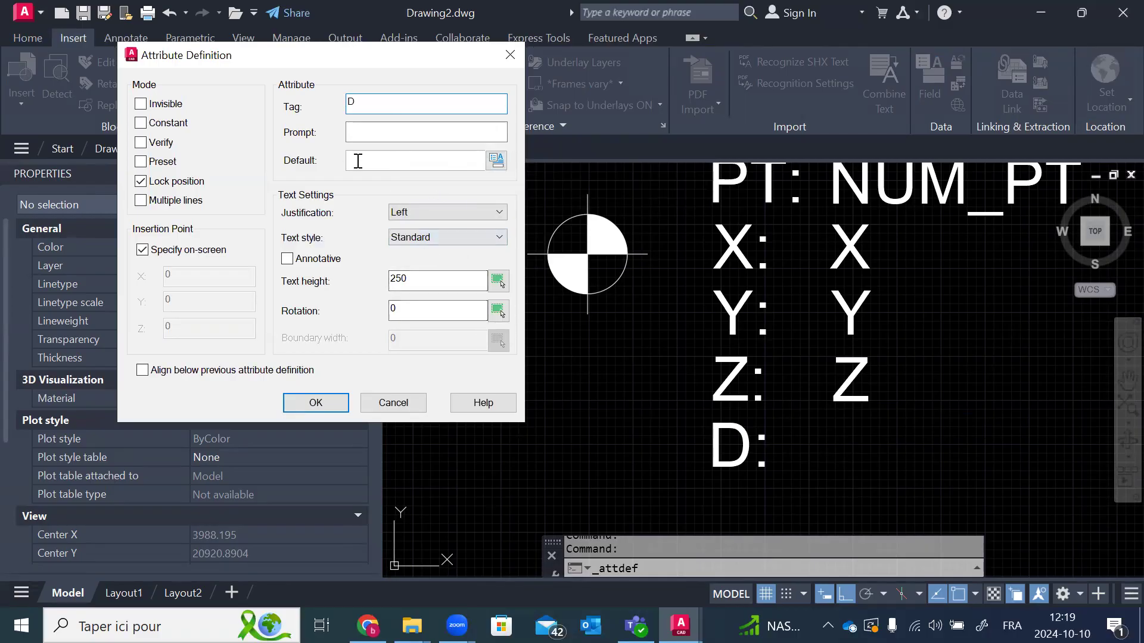
click(316, 407)
click(829, 475)
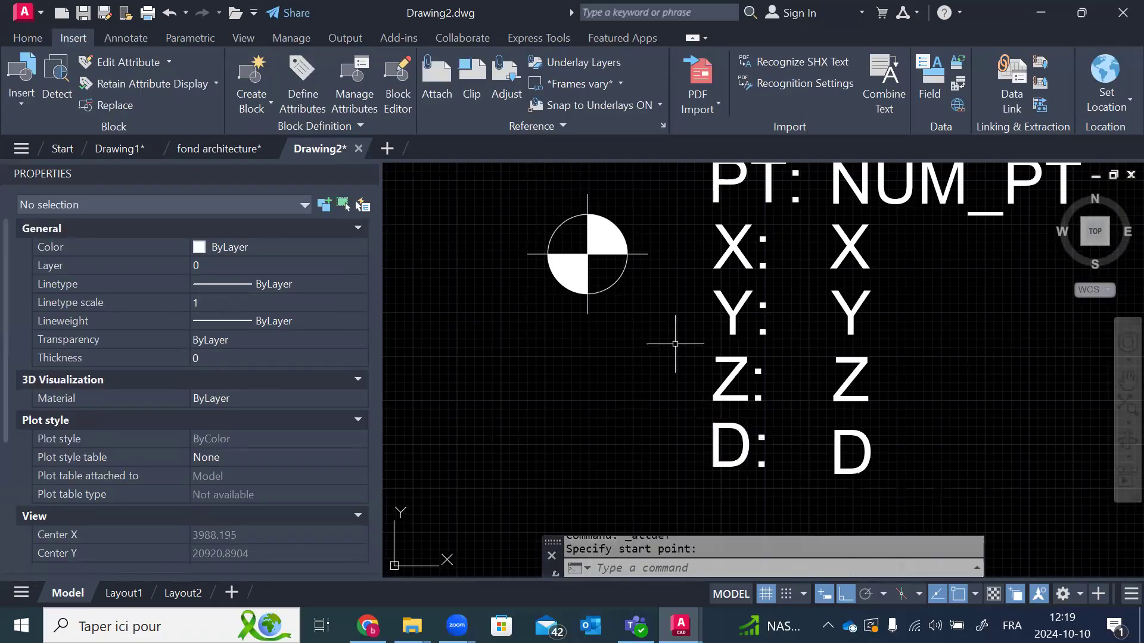
Step: Start a new block definition and name it INF
scroll(675, 344, down, 1)
scroll(675, 357, down, 2)
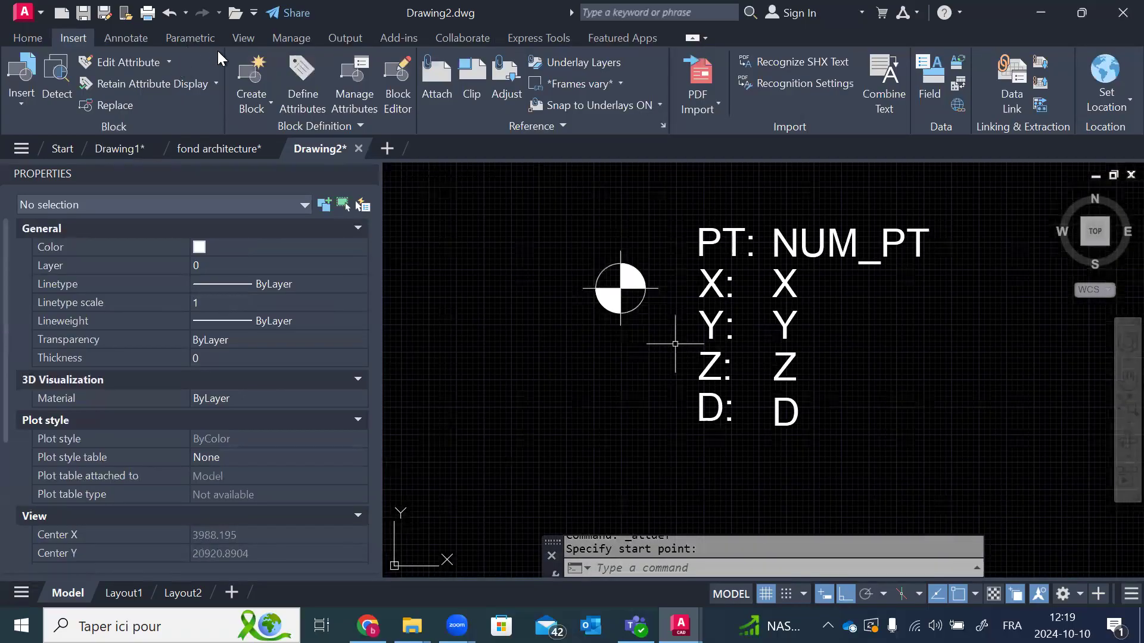
click(254, 73)
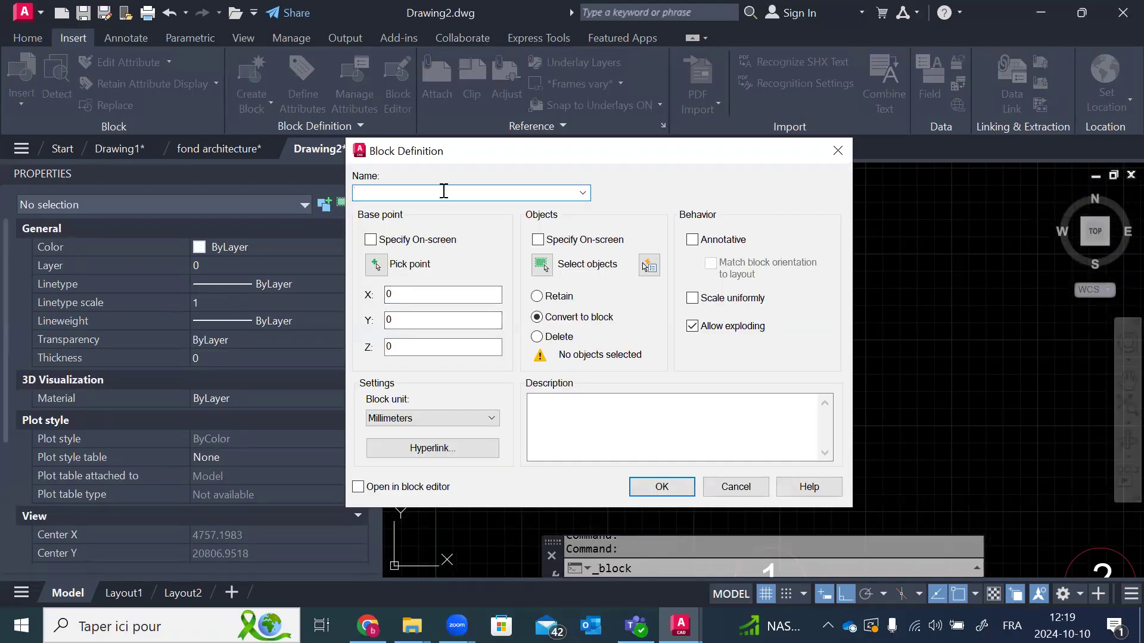
text(PT)
key(BackSpace)
text(INF)
Step: Select the marker together with all its labels and attributes as the block's objects
click(542, 265)
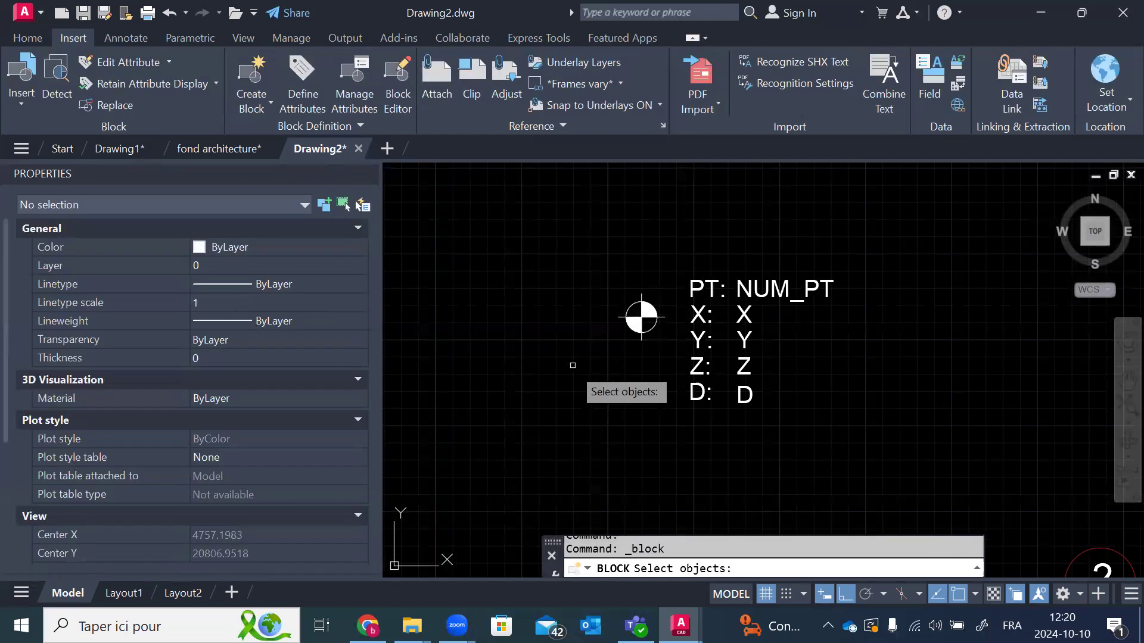
click(873, 242)
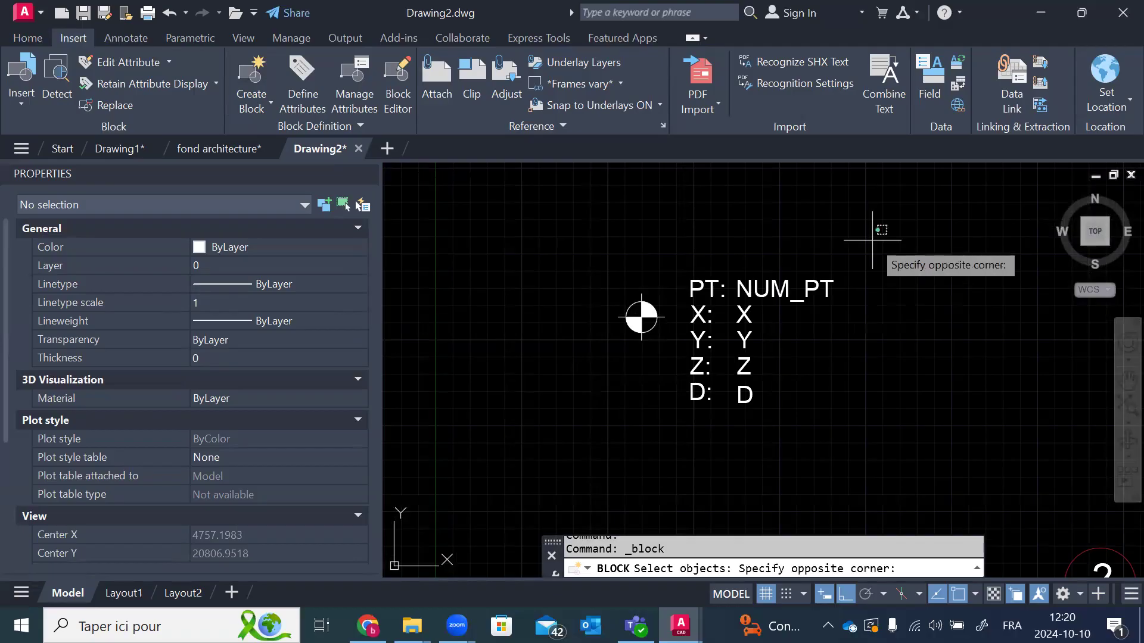
click(586, 466)
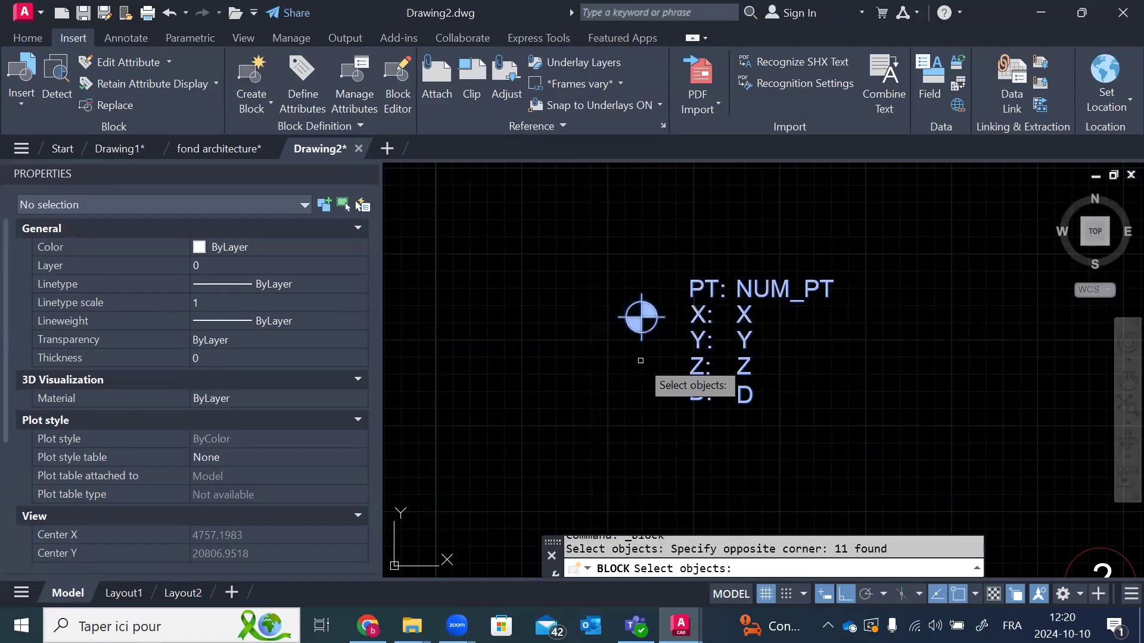
key(Return)
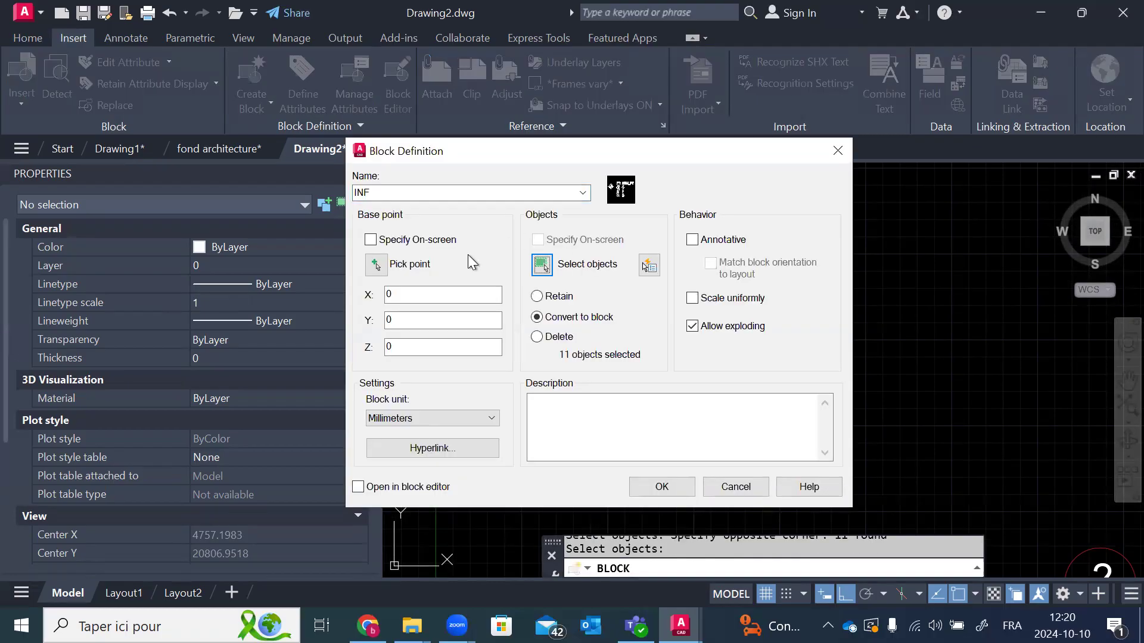
Step: Set the block's base point at the marker's insertion point in its centre and create the block
click(375, 266)
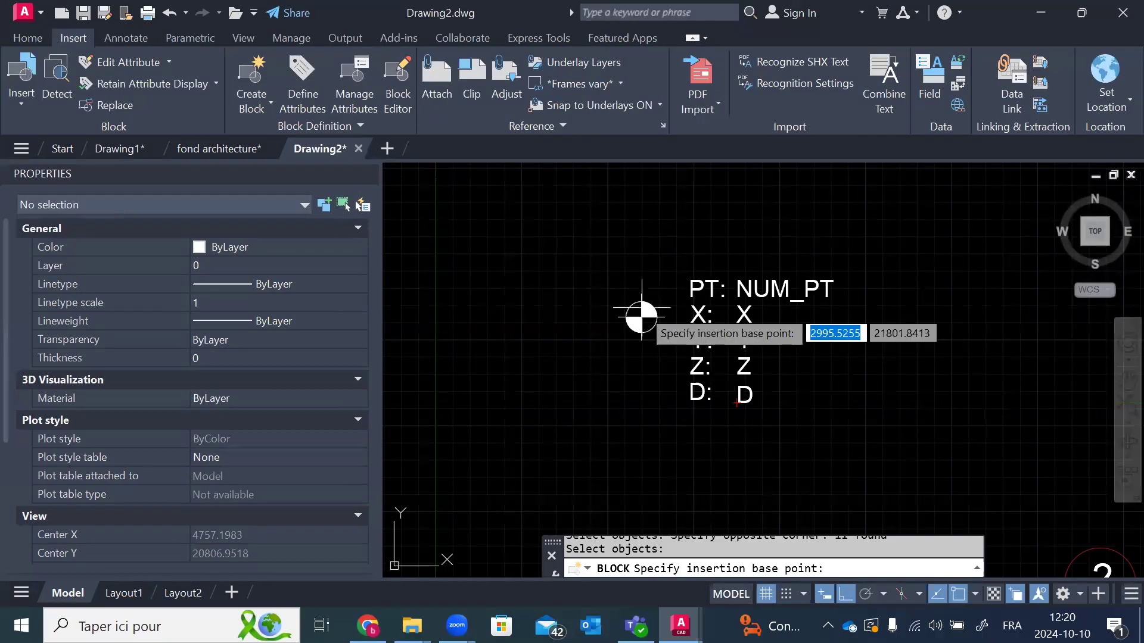
scroll(651, 324, up, 3)
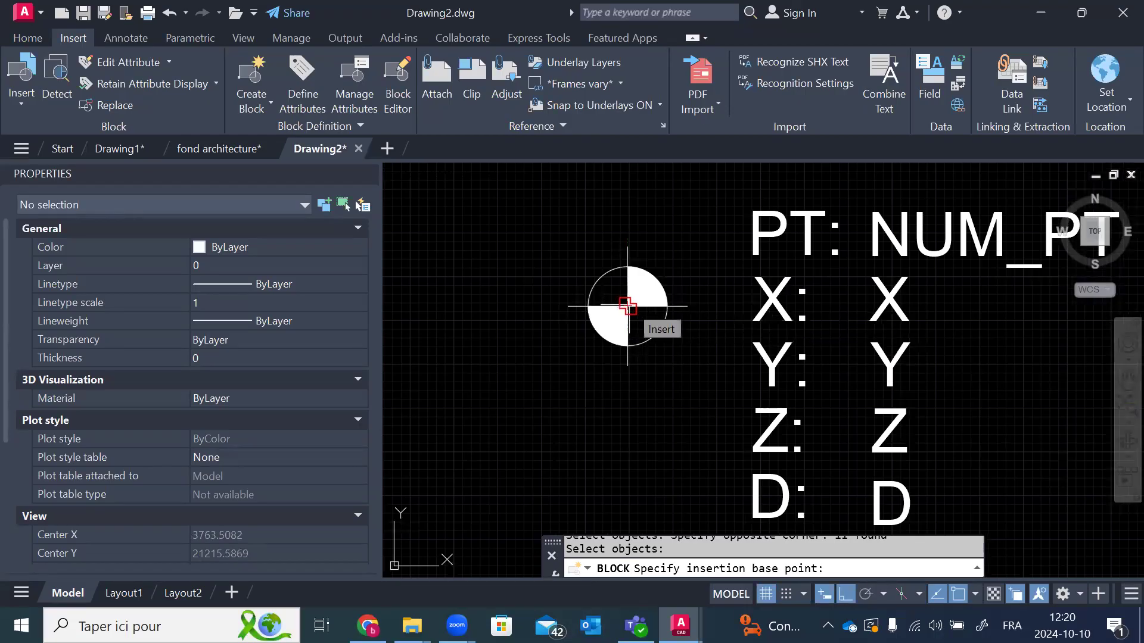
click(628, 307)
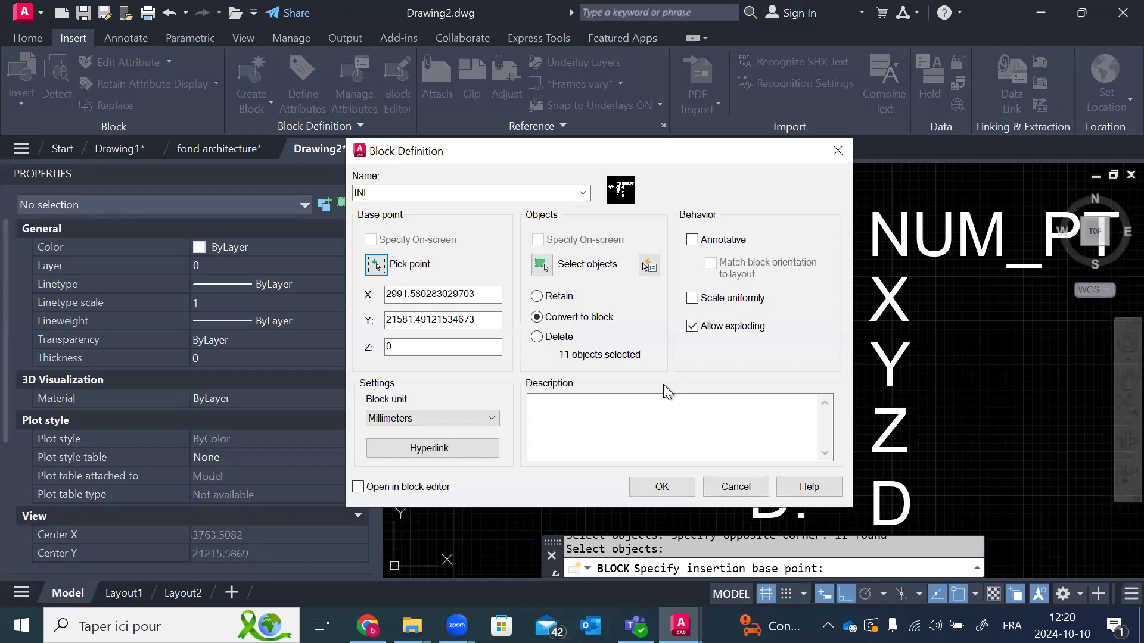
click(661, 487)
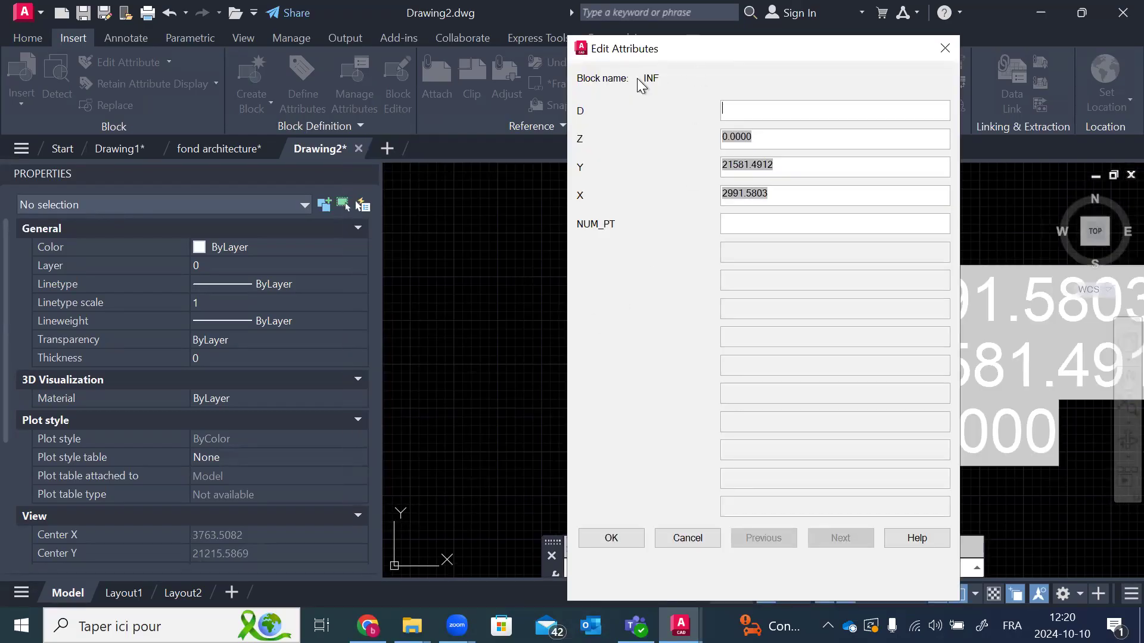
Step: Dismiss the attribute prompt without entering values and delete the original INF block instance from the drawing
click(689, 539)
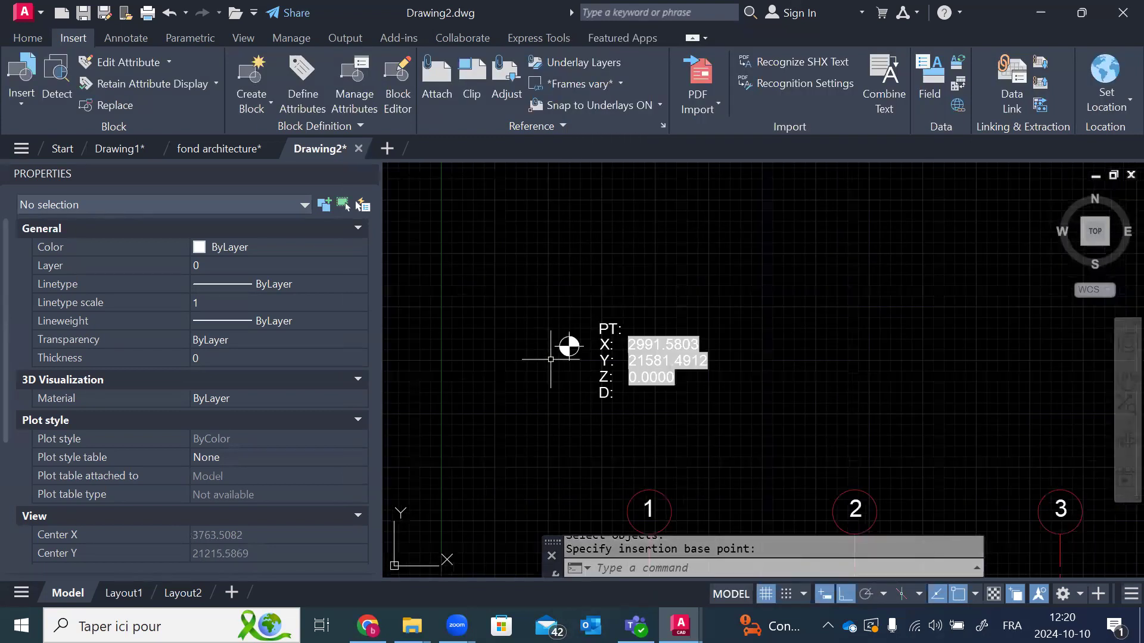
key(Escape)
scroll(613, 378, up, 2)
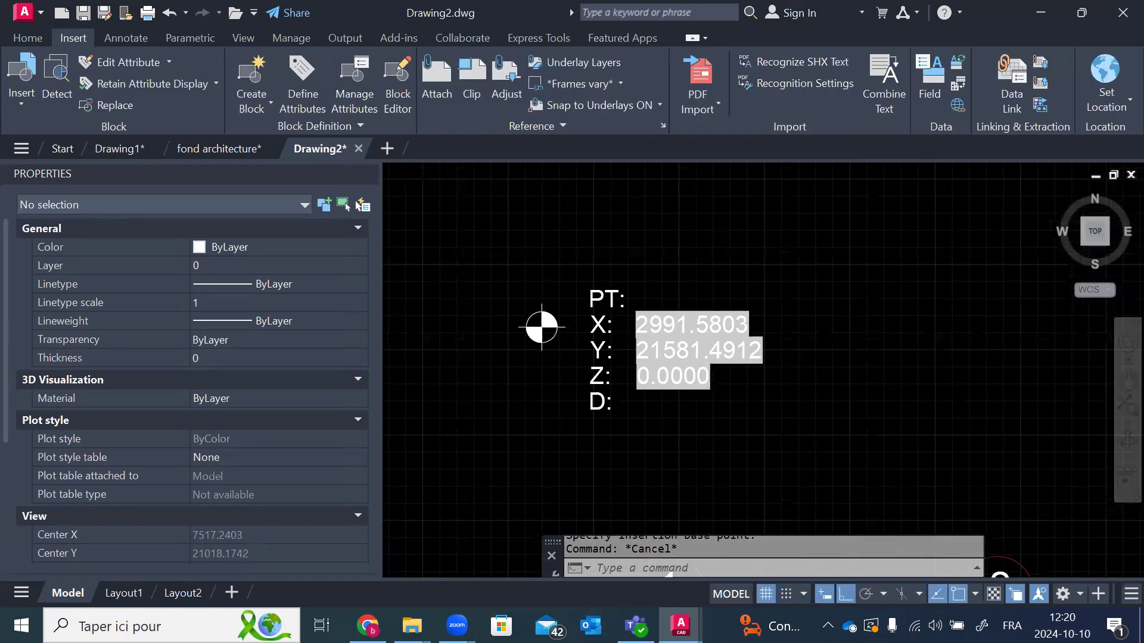
scroll(615, 380, up, 2)
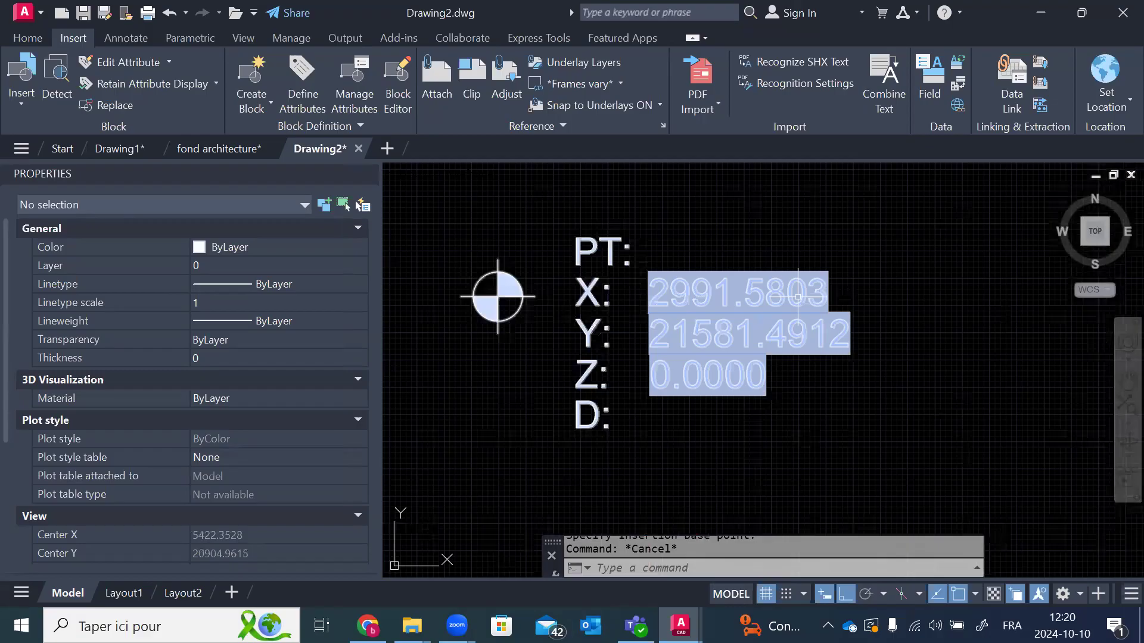
click(797, 296)
key(Delete)
Step: Insert the INF block at the intersection of grid axes 4 and D
scroll(716, 334, down, 5)
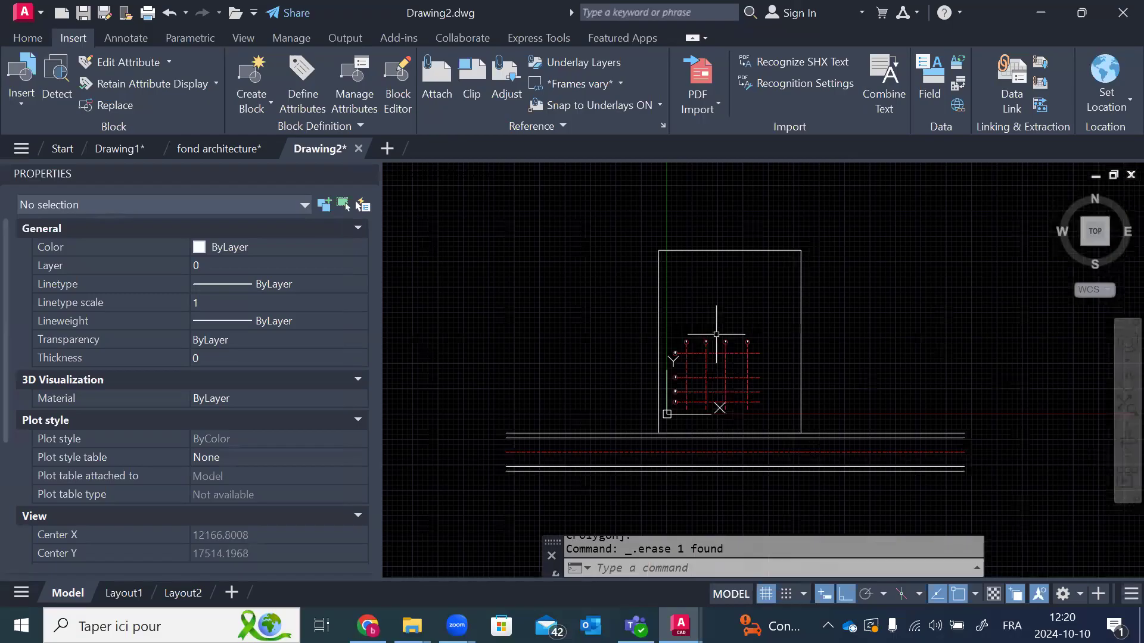
scroll(781, 411, up, 4)
scroll(767, 299, up, 2)
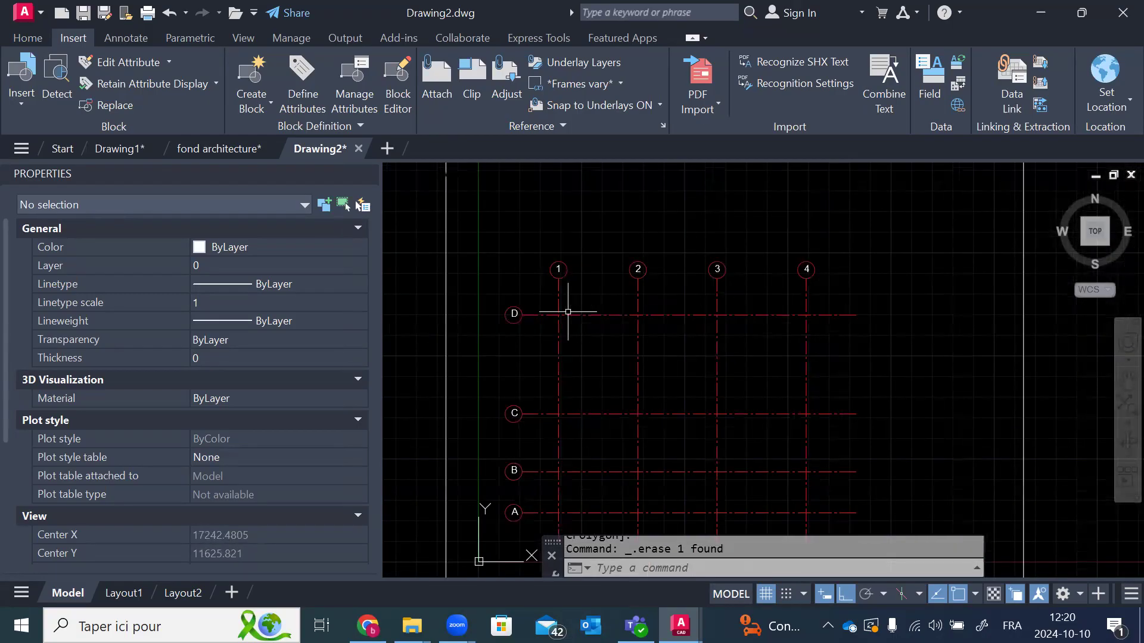
scroll(581, 303, down, 2)
scroll(582, 304, down, 2)
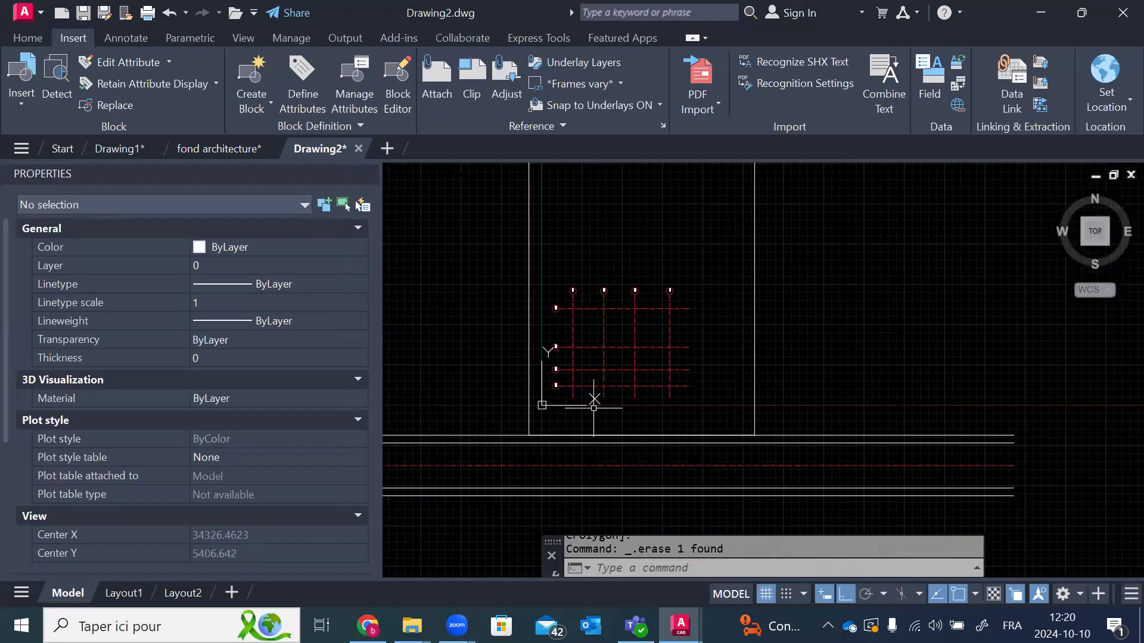
scroll(594, 408, down, 2)
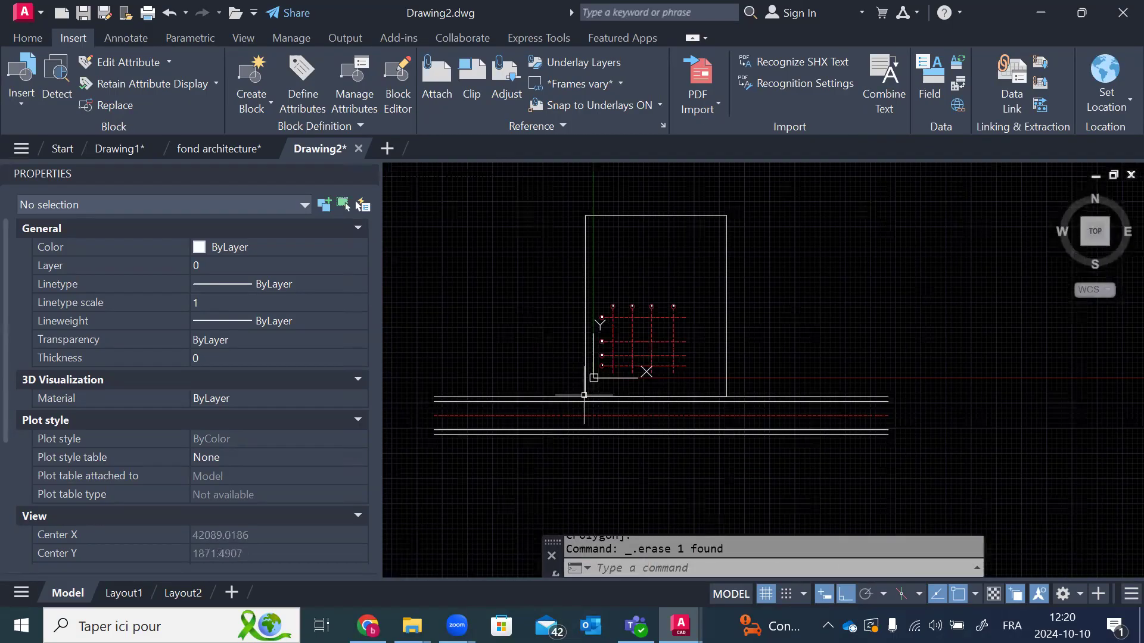
click(27, 38)
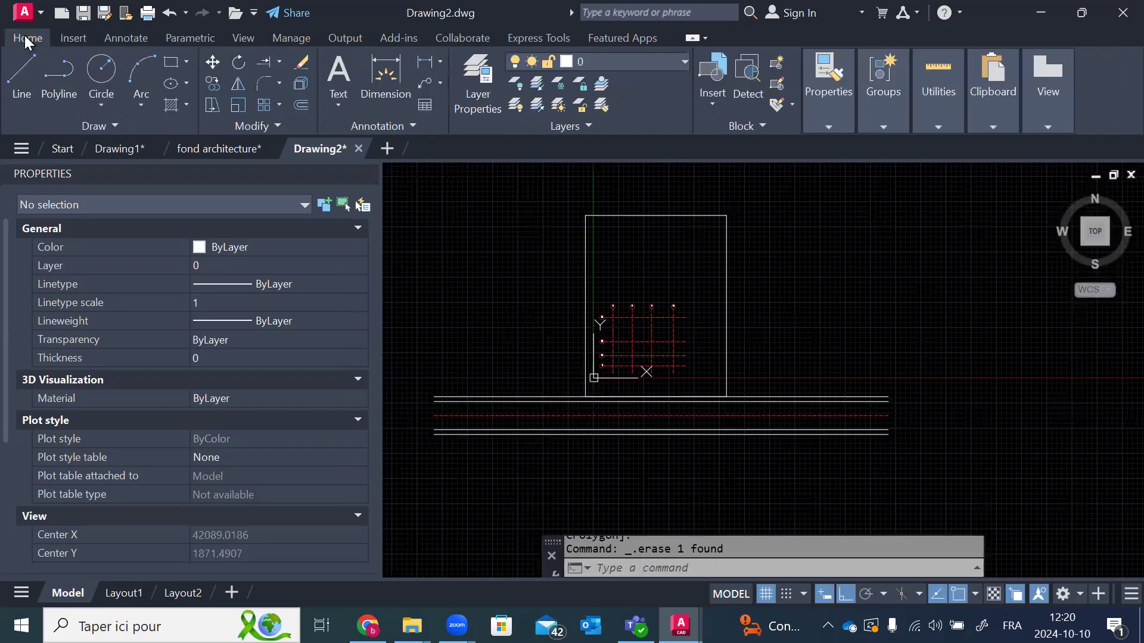
click(713, 108)
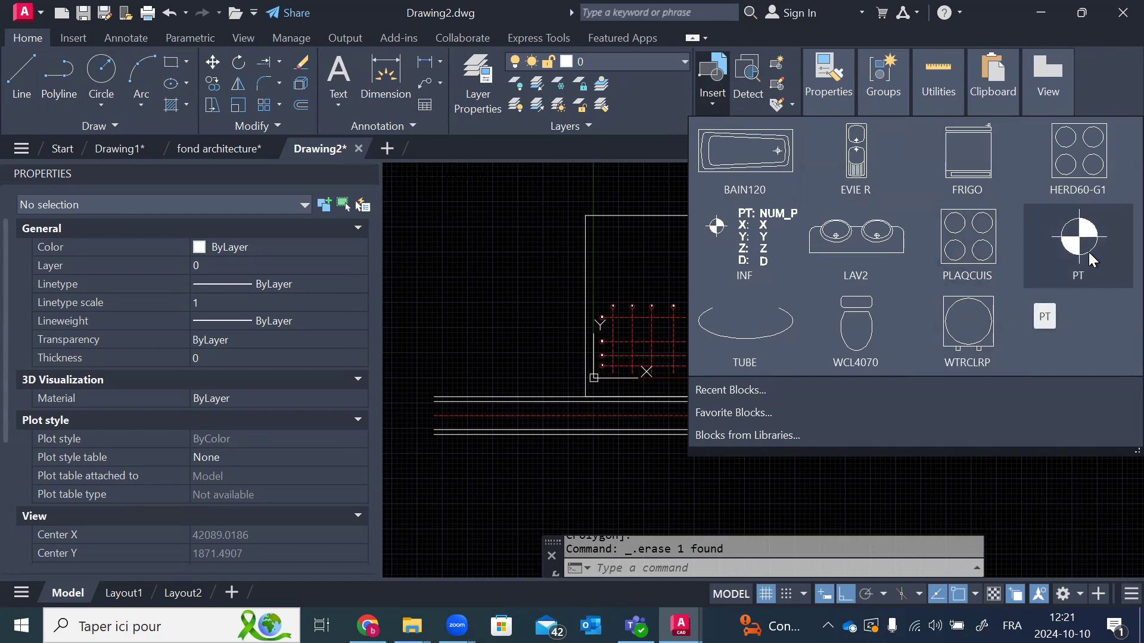
click(749, 249)
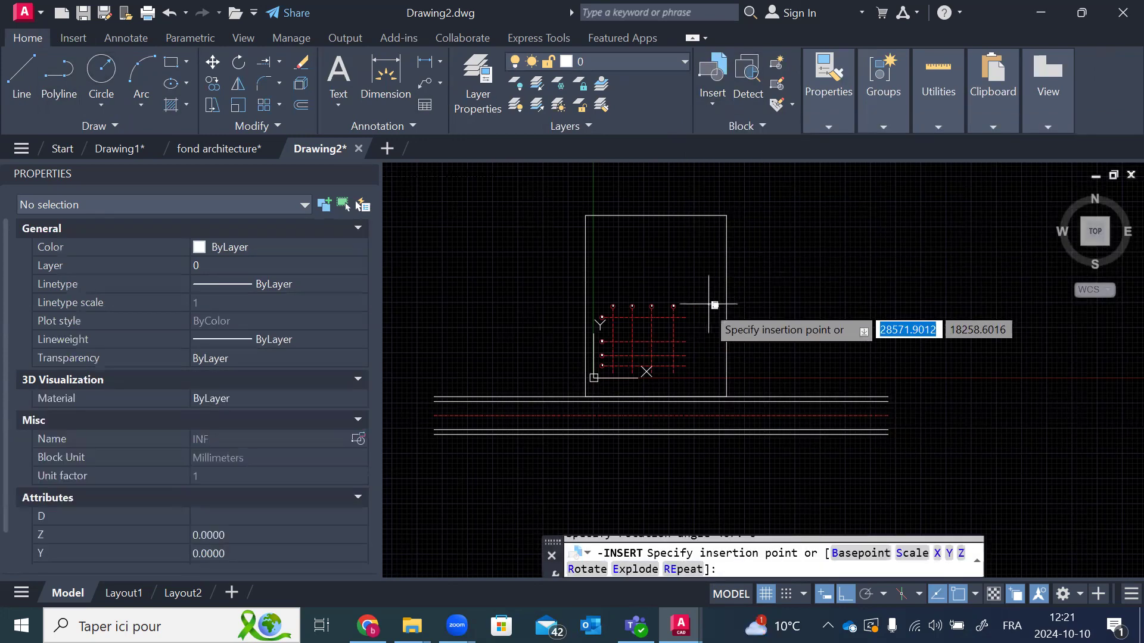
scroll(698, 316, up, 3)
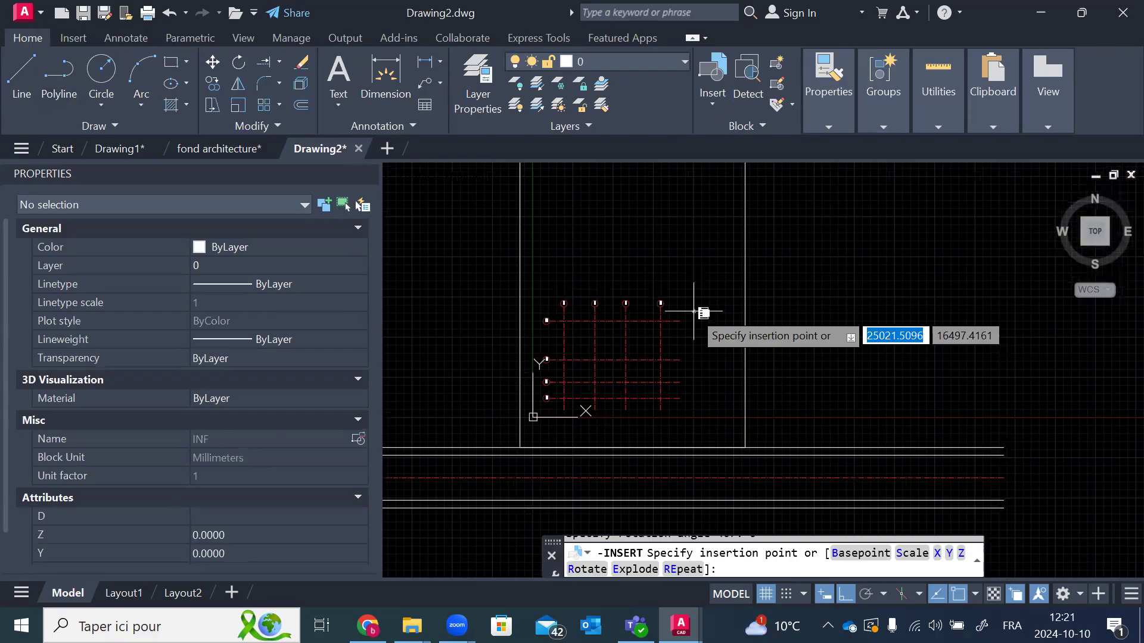
scroll(468, 308, up, 3)
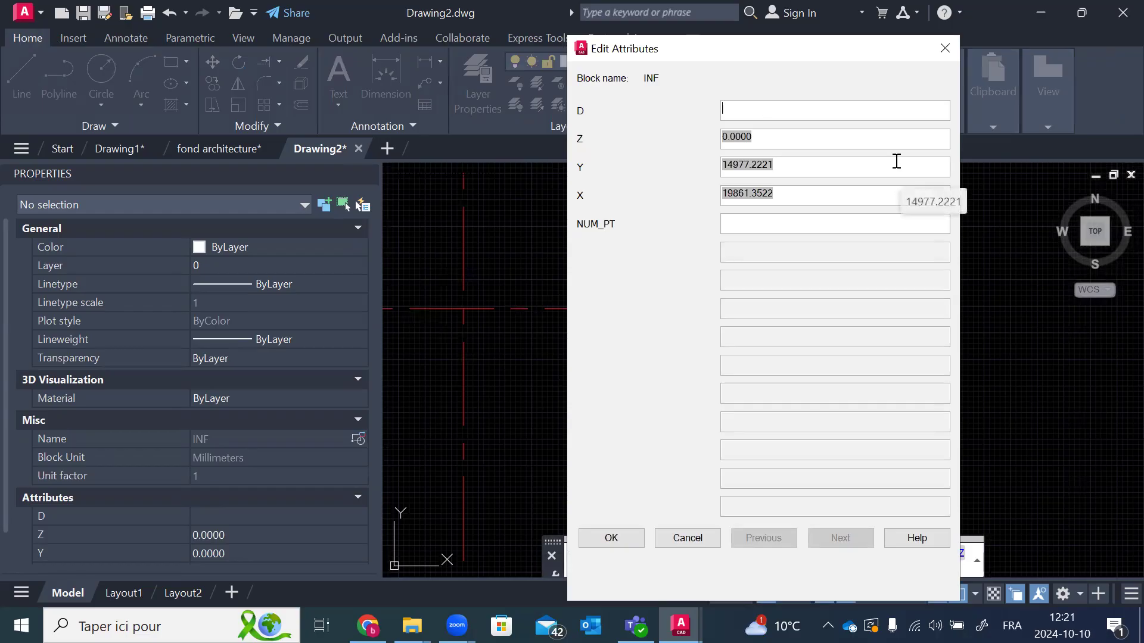
Step: Fill in the block's D attribute with AXE and NUM_PT with 01, and end the insertion
text(A)
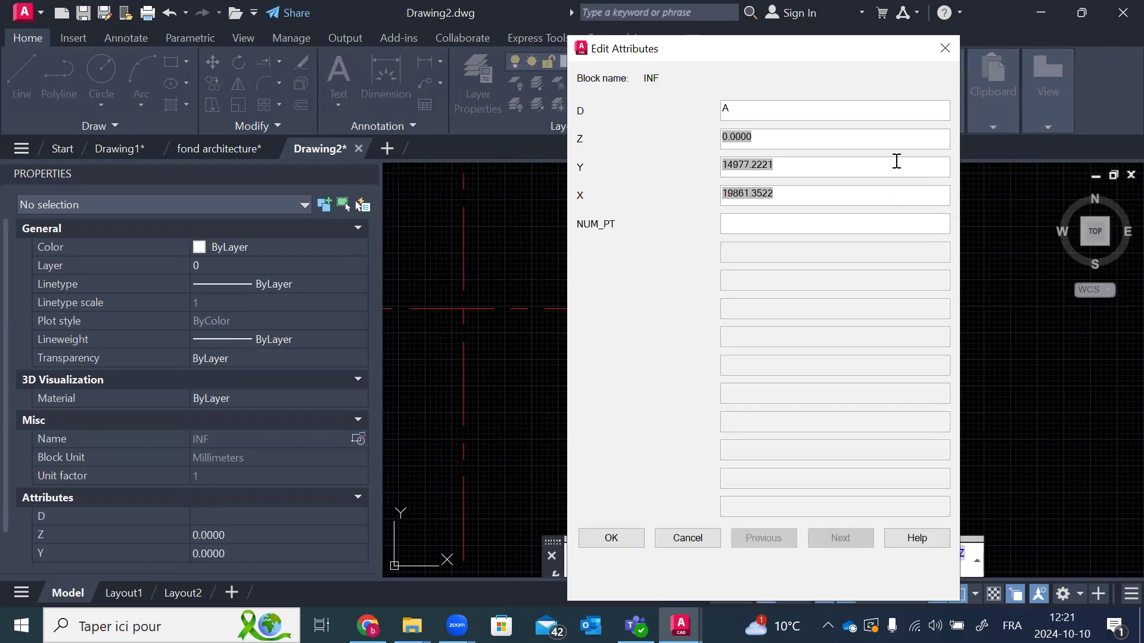
text(XE)
click(748, 226)
text(01)
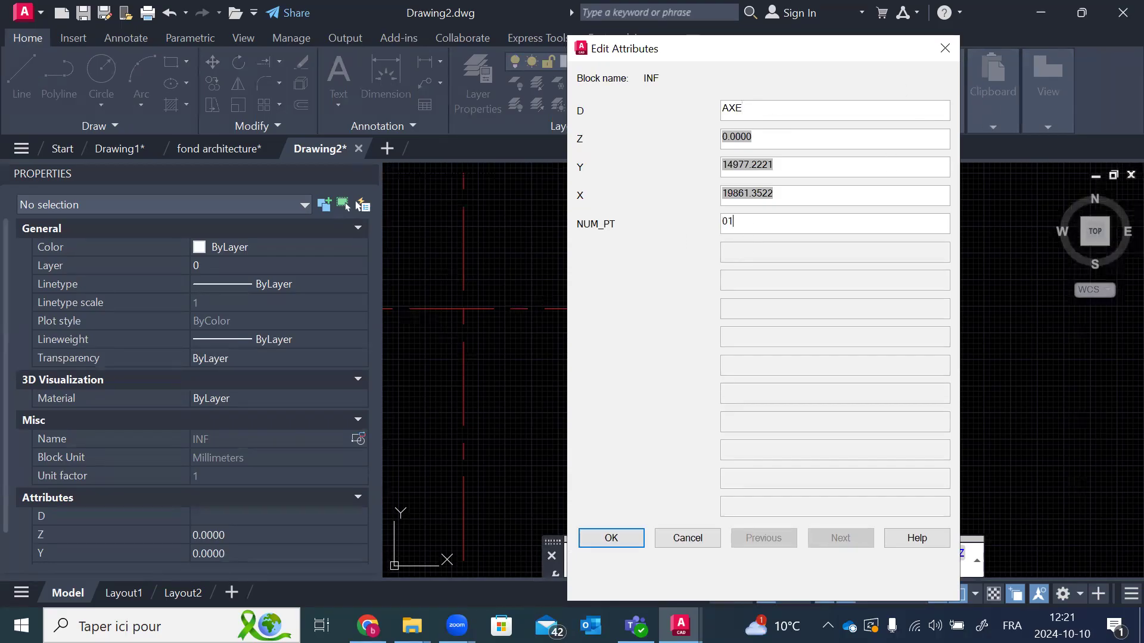
click(637, 538)
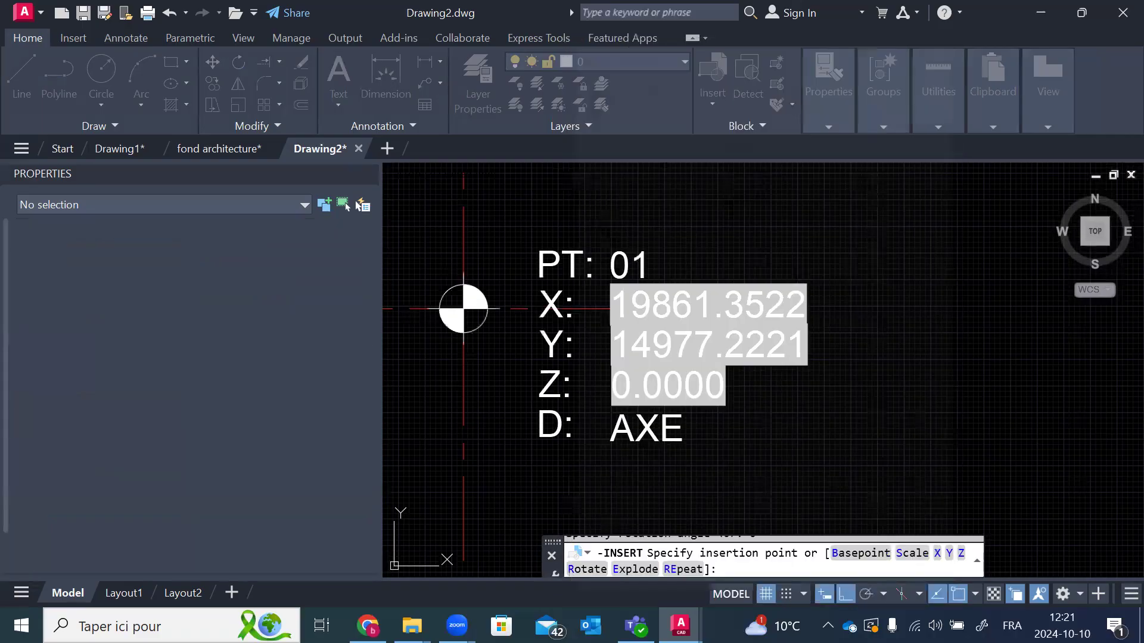
scroll(851, 234, down, 2)
key(Escape)
scroll(825, 317, up, 2)
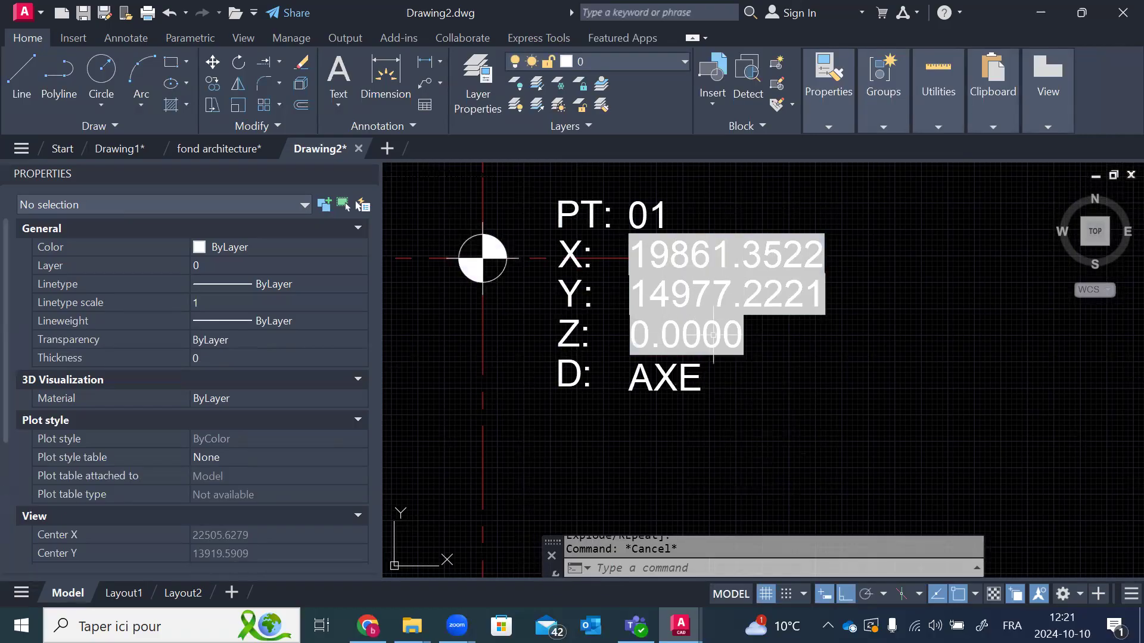
mouse_move(708, 337)
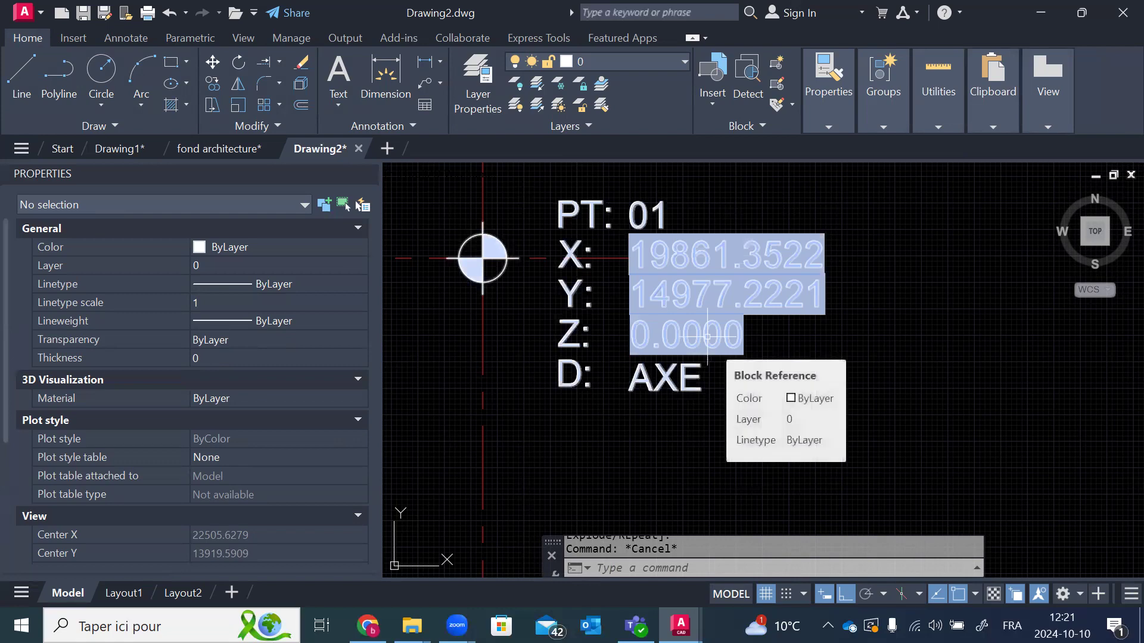
Step: Insert another INF block at the intersection of grid axes 1 and D
scroll(676, 348, down, 4)
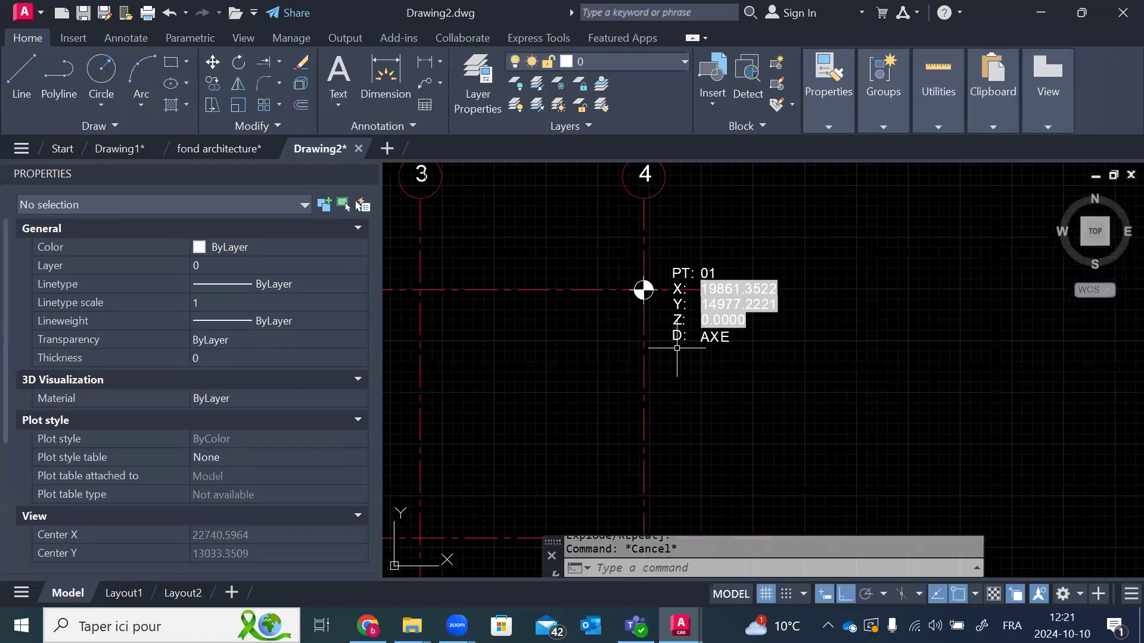
scroll(828, 261, down, 3)
scroll(645, 261, up, 2)
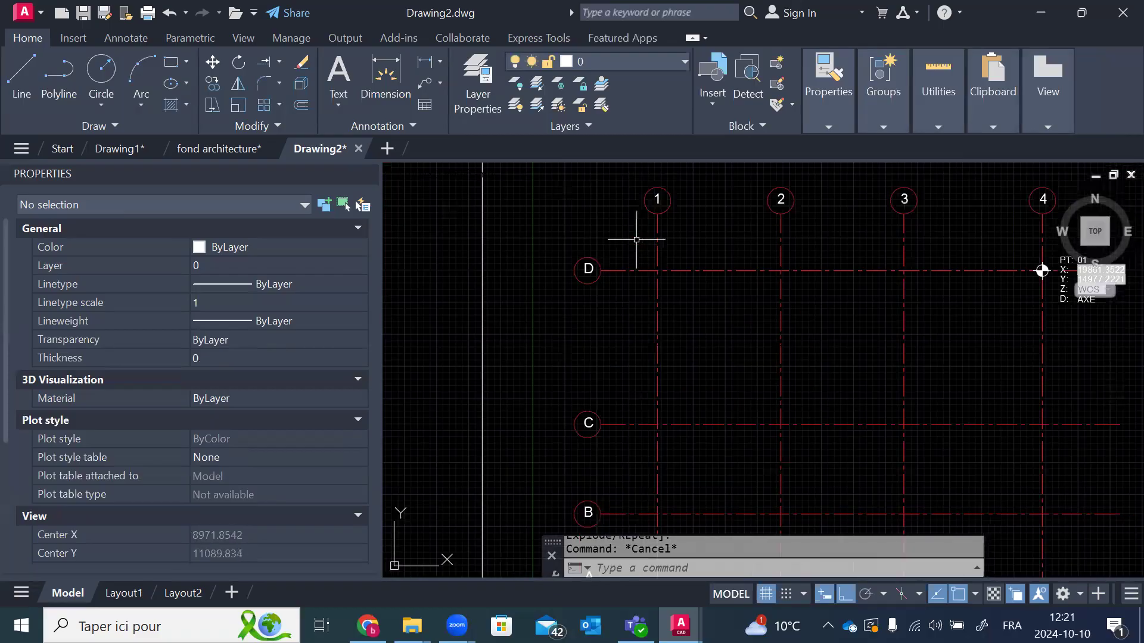
click(713, 77)
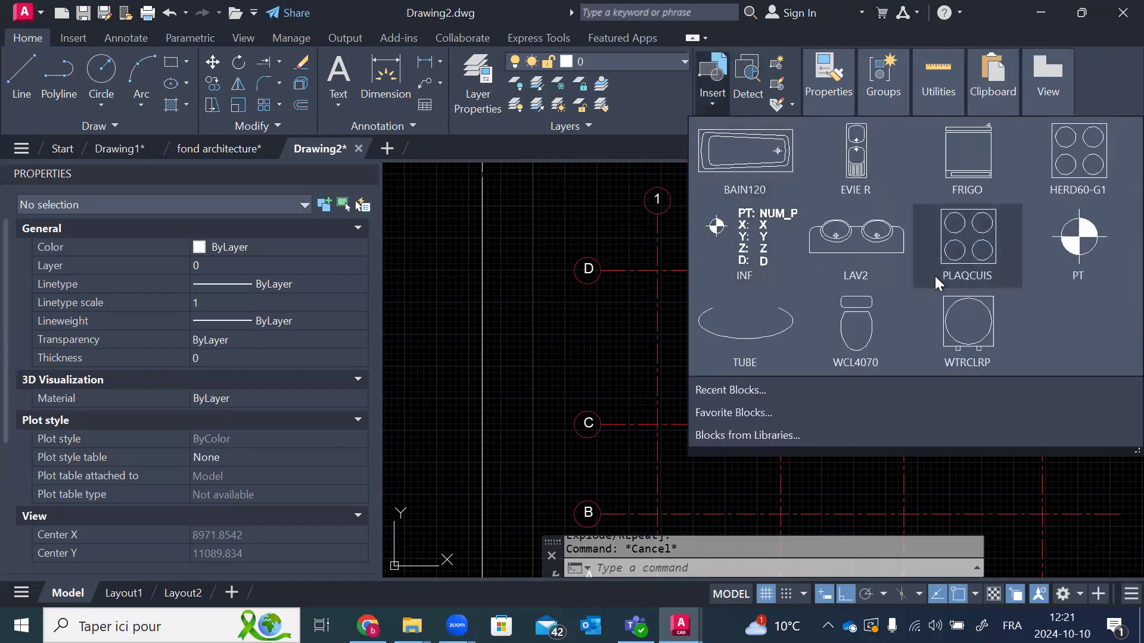
click(744, 239)
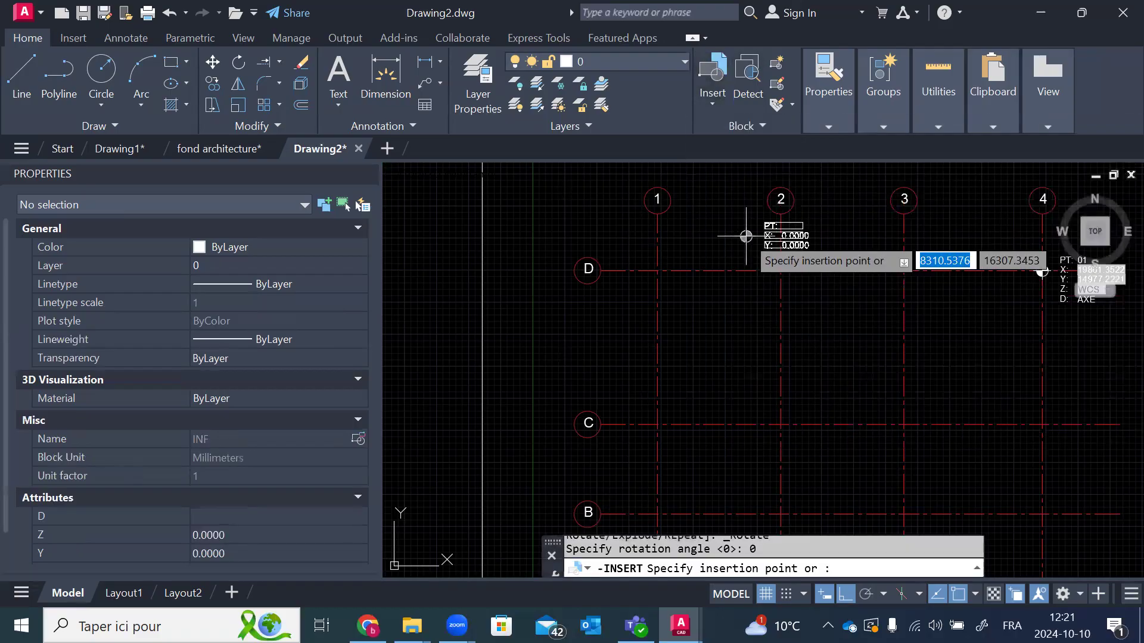
scroll(616, 260, up, 1)
scroll(650, 271, up, 2)
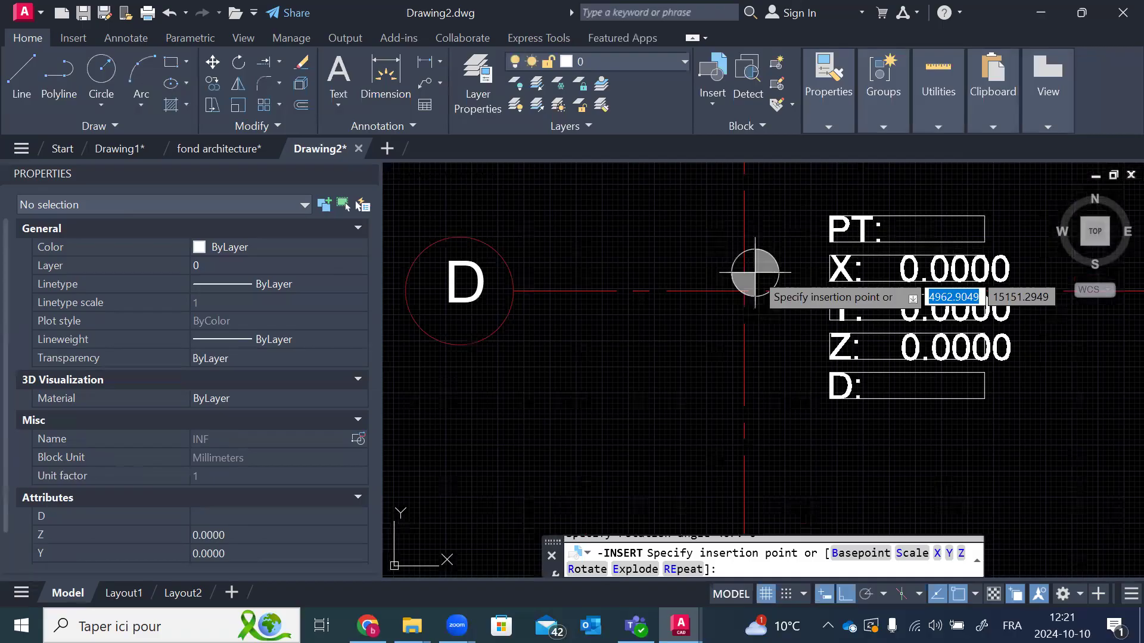
click(677, 388)
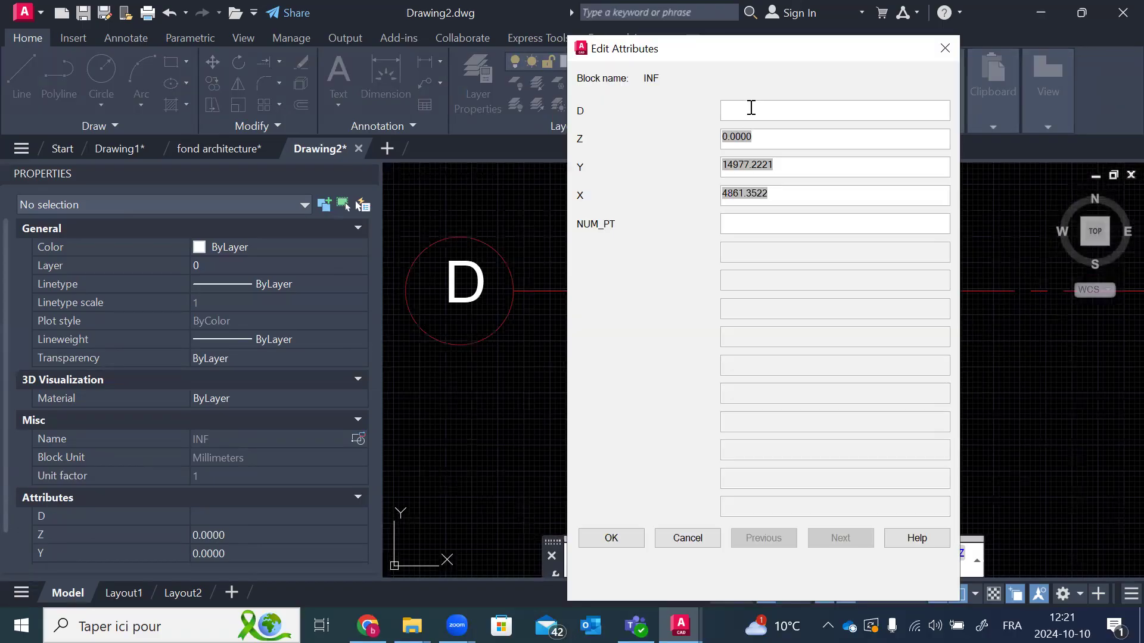
Step: Set this marker's D attribute to AXE and its NUM_PT to 02
text(AXE)
click(786, 224)
text(02)
click(611, 538)
Step: Insert an INF block at the intersection of grid axes 1 and A
scroll(648, 224, down, 4)
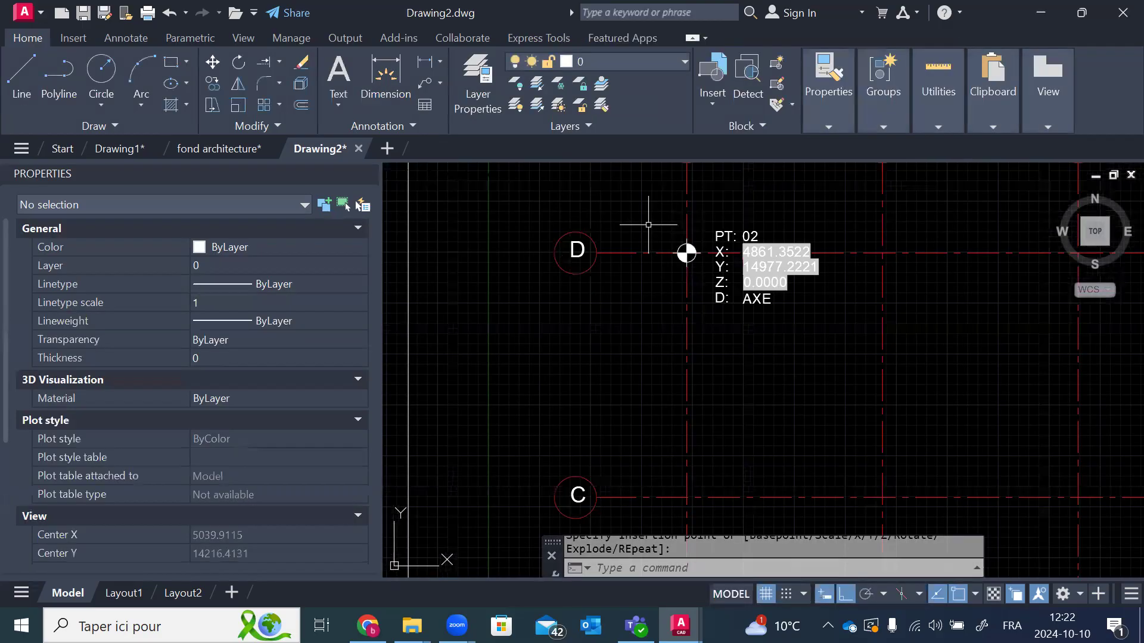
scroll(631, 250, down, 2)
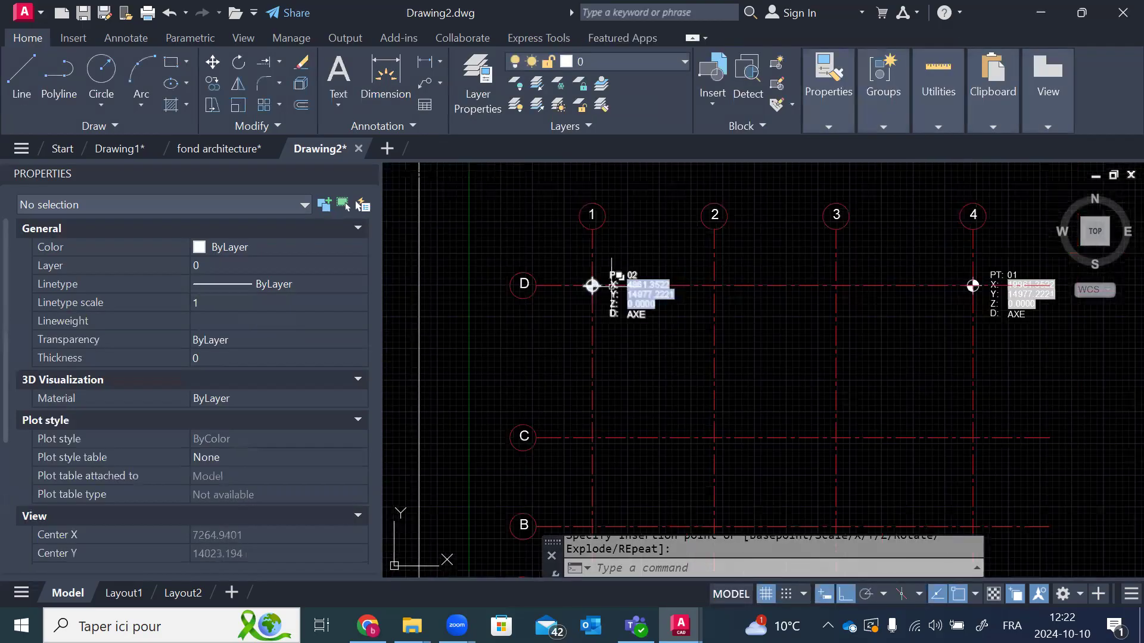
scroll(612, 287, down, 5)
scroll(621, 294, up, 7)
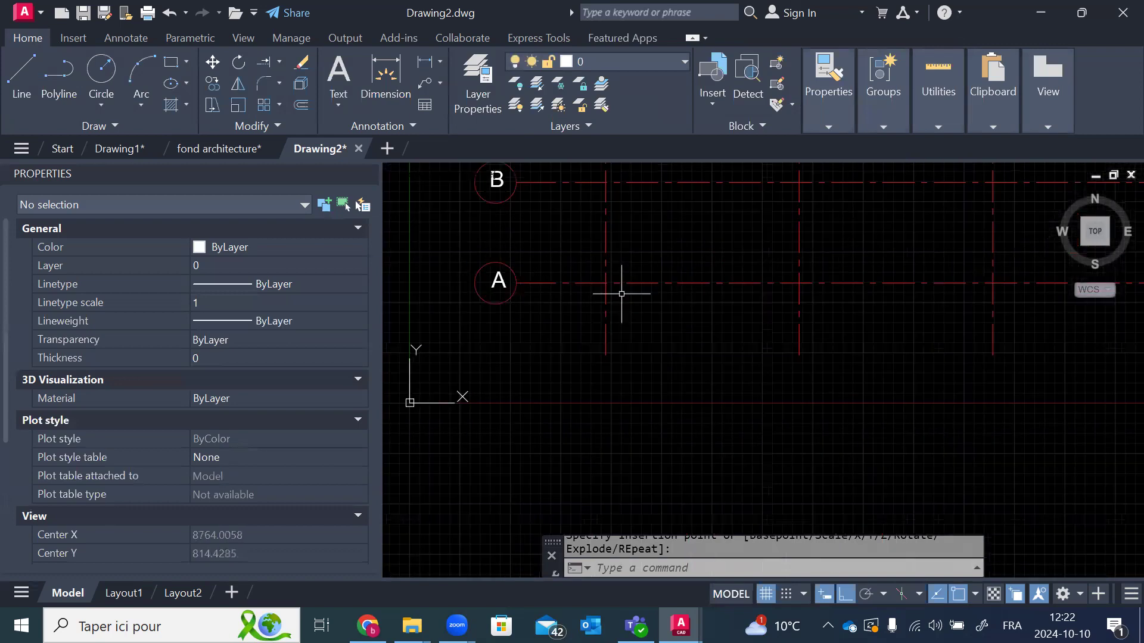
click(723, 63)
scroll(565, 288, up, 4)
click(665, 275)
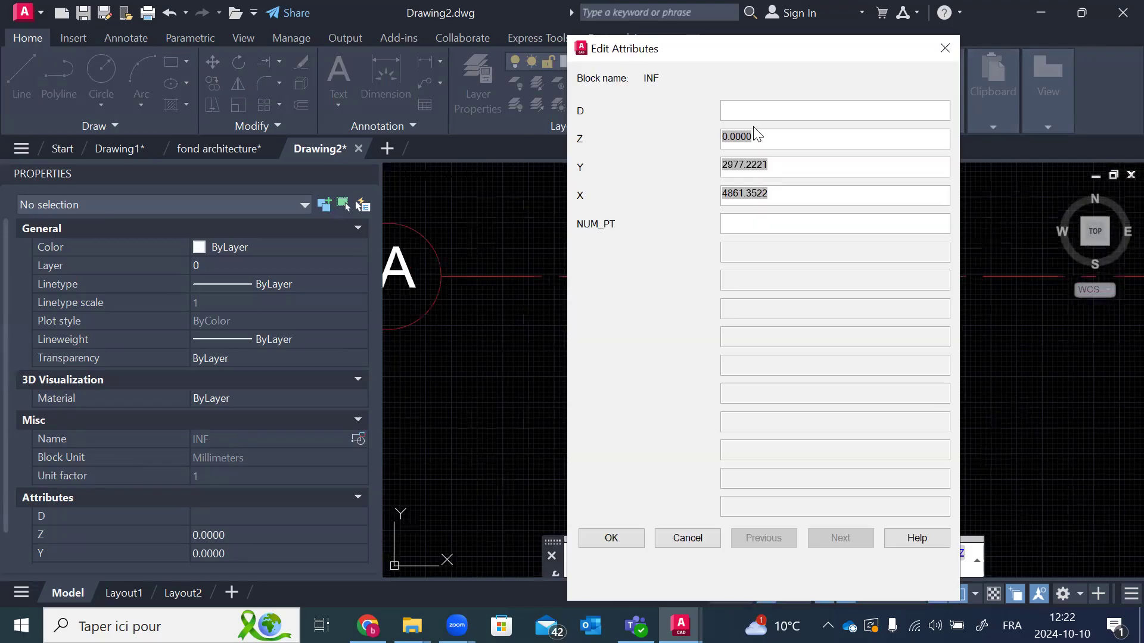
Step: Set the D attribute to AXE and NUM_PT to 03 for the marker on axes 1 and A
text(AXE)
click(783, 218)
text(03)
click(622, 538)
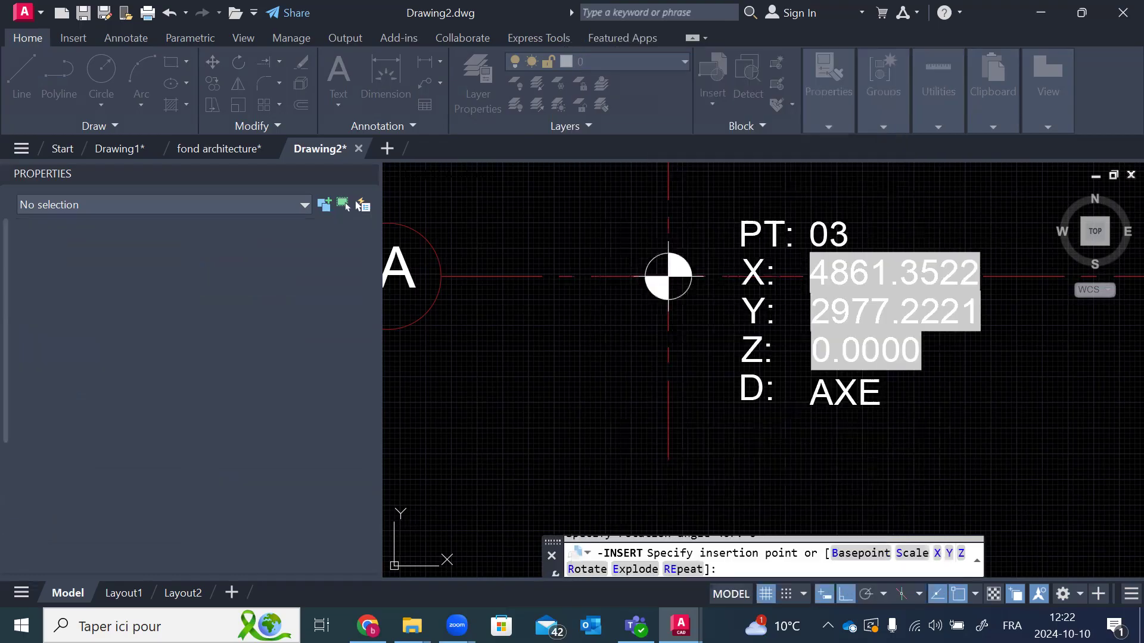
Step: Insert an INF block at the intersection of grid axes 4 and A
scroll(483, 260, down, 5)
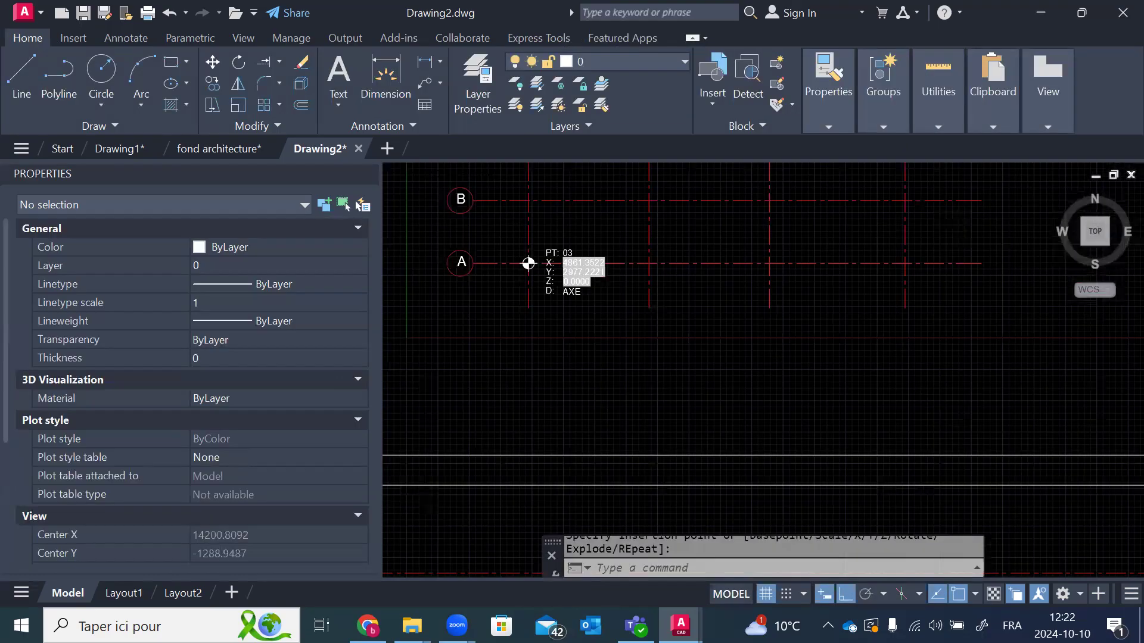
scroll(1055, 243, up, 4)
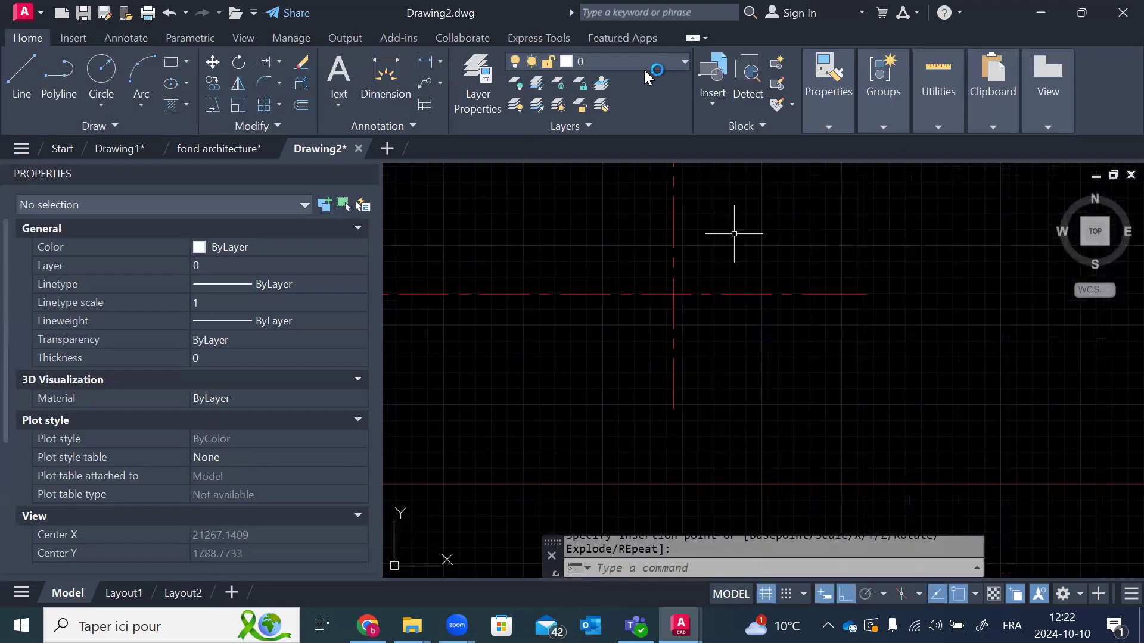
click(717, 66)
click(721, 227)
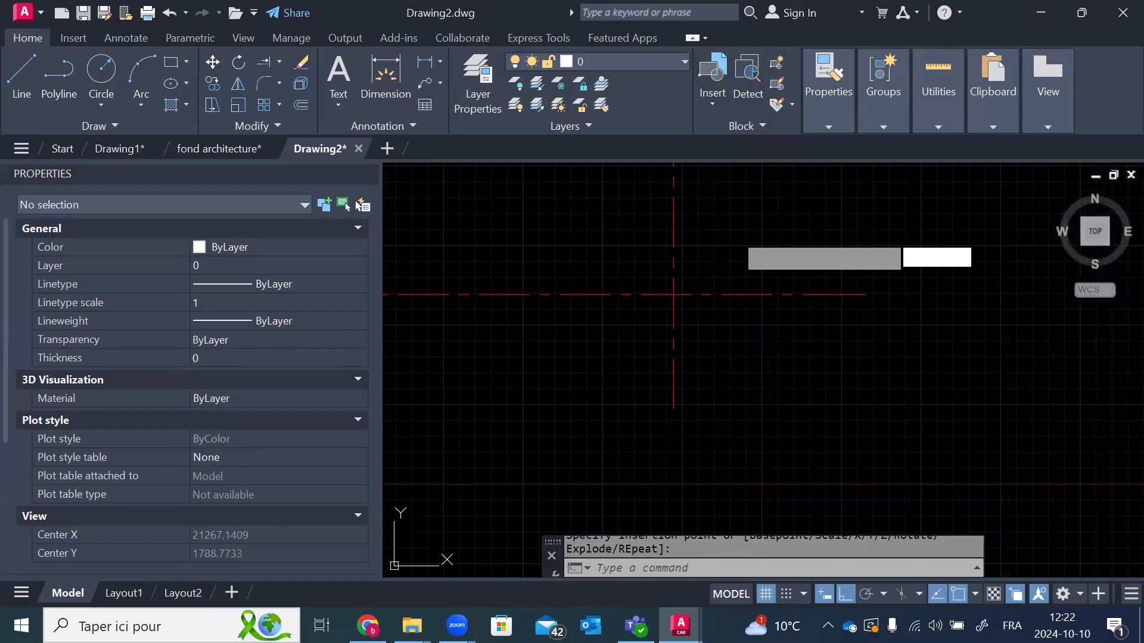
click(673, 294)
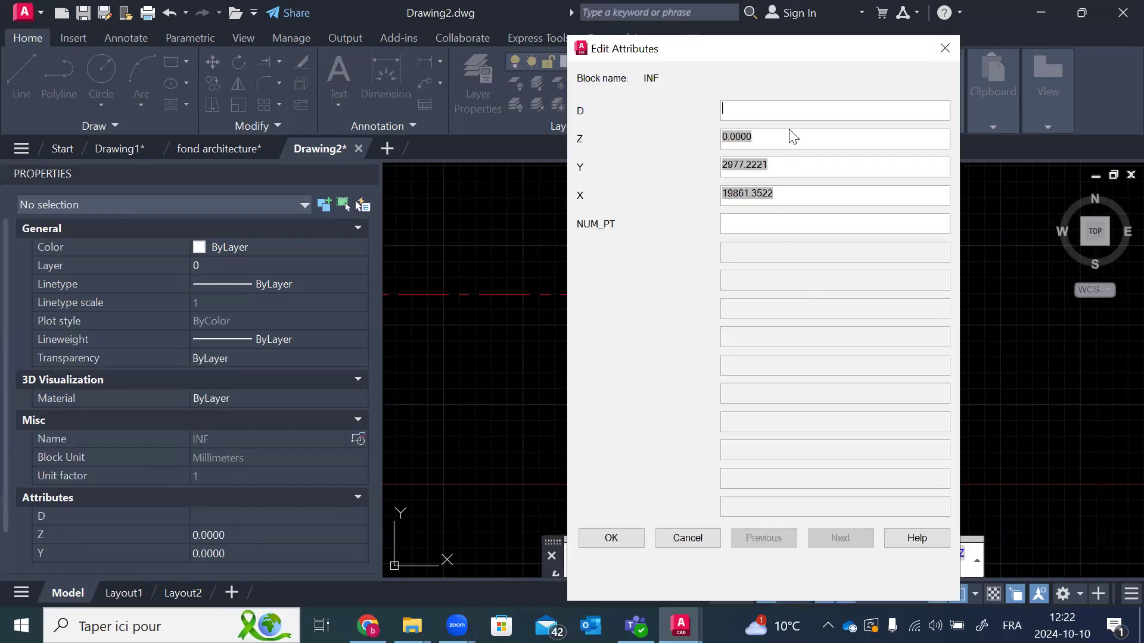
Step: Set the D attribute to AXE and NUM_PT to 04 for the marker on axes 4 and A
text(AXE)
click(779, 223)
text(04)
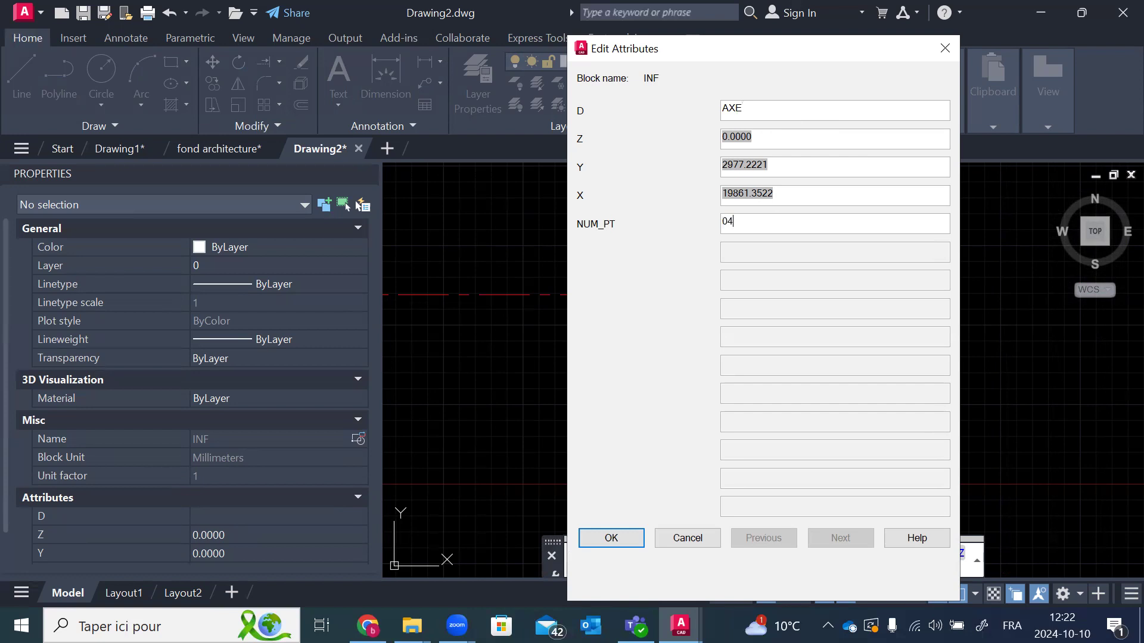
click(613, 539)
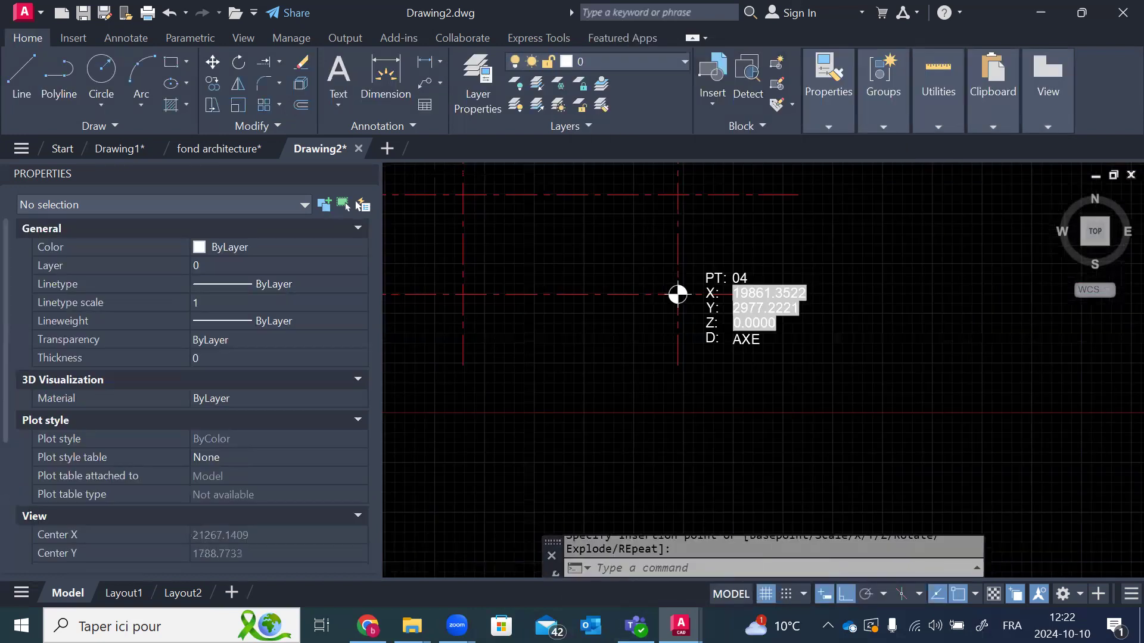
scroll(705, 276, down, 10)
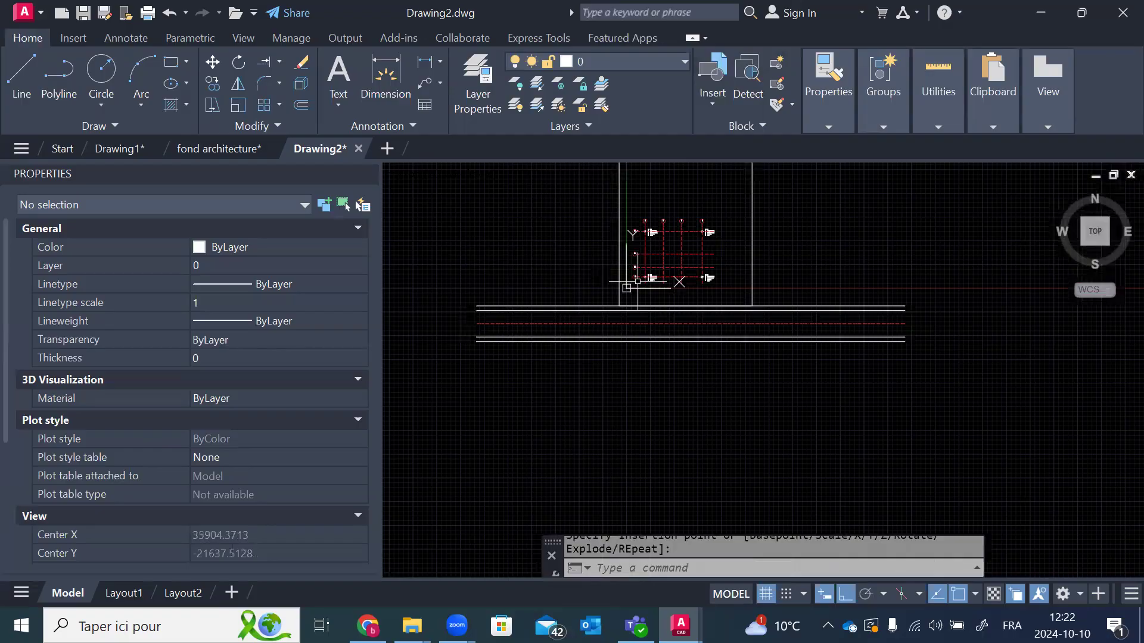
Step: Insert an INF block at the lower-left corner of the lot boundary, with D set to LP and NUM_PT to 05
scroll(685, 292, up, 10)
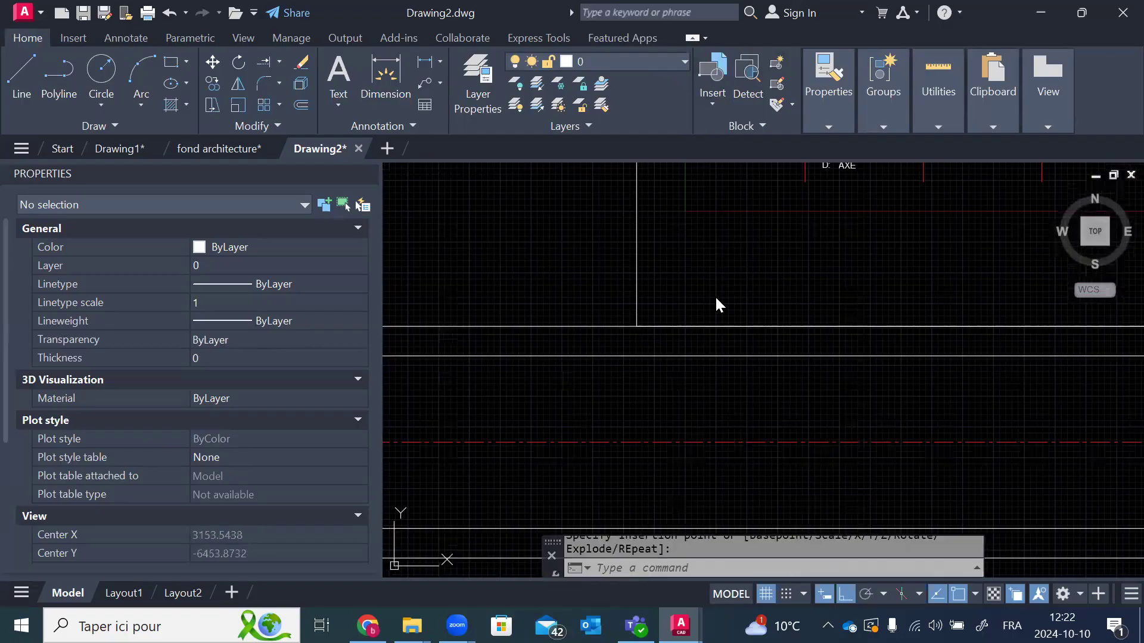
key(Return)
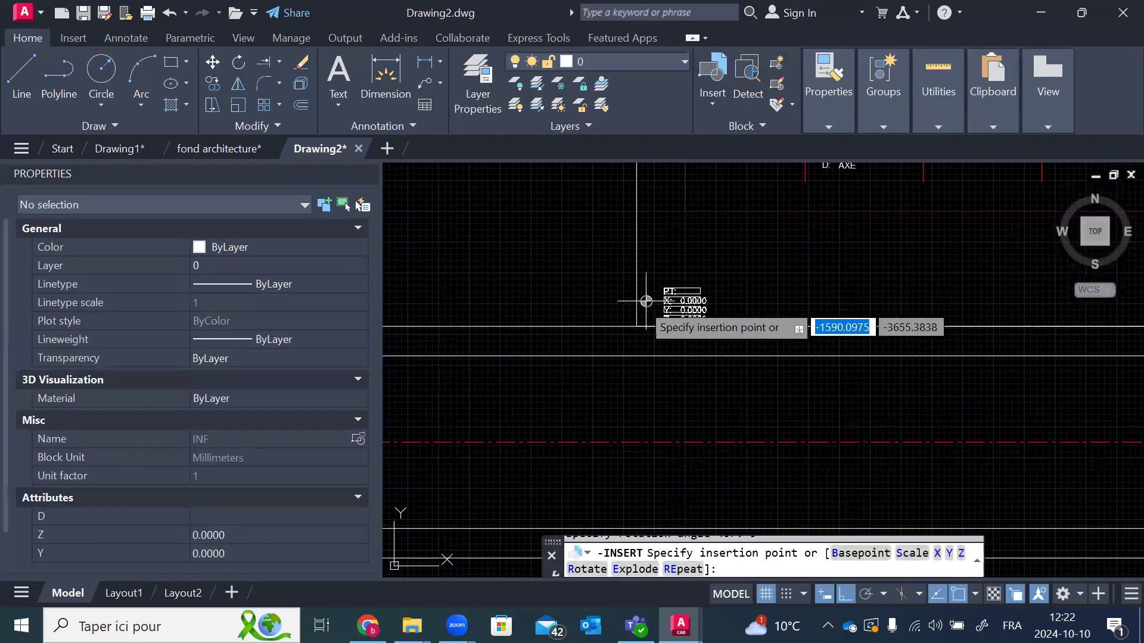
click(637, 334)
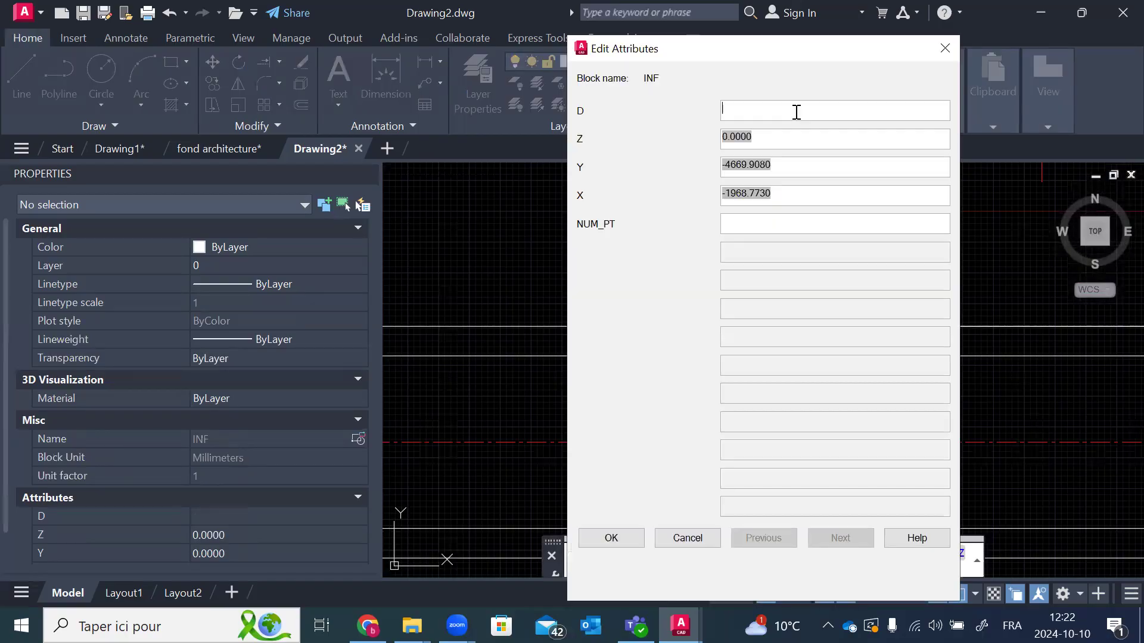
text(LP)
click(785, 226)
text(05)
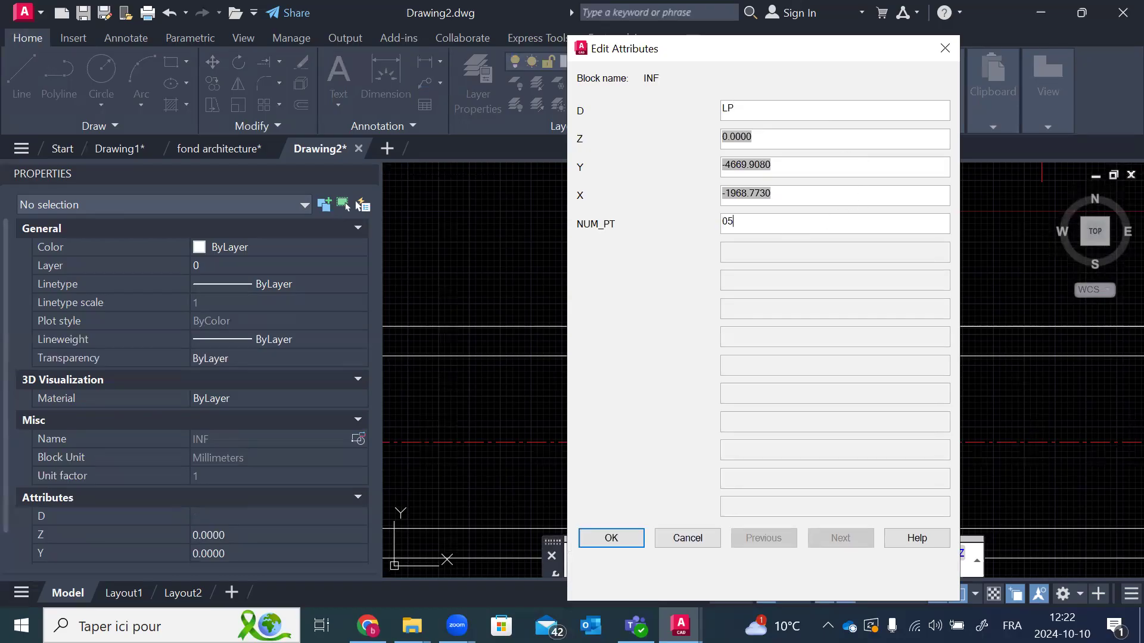
click(630, 544)
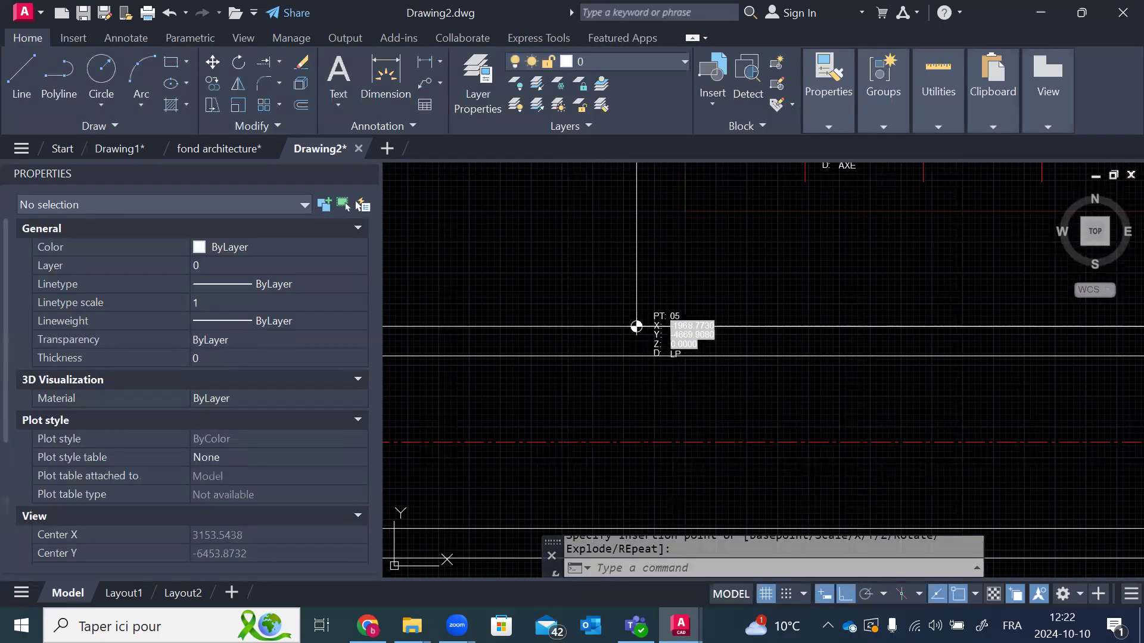
scroll(603, 338, down, 5)
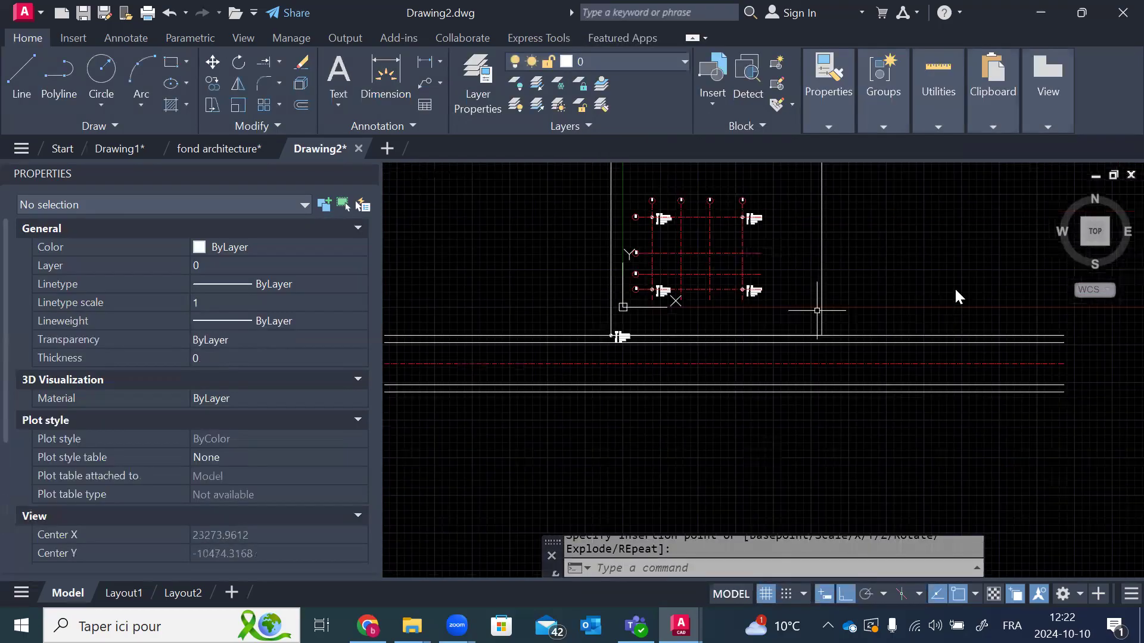
scroll(817, 311, up, 5)
right_click(893, 278)
click(923, 290)
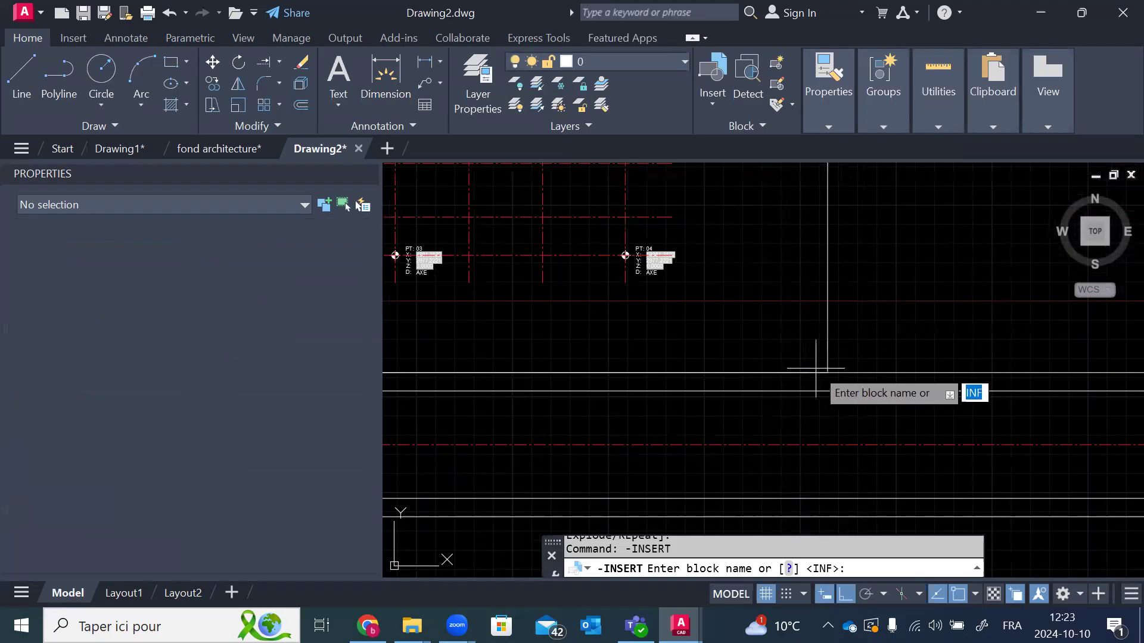
scroll(846, 345, down, 2)
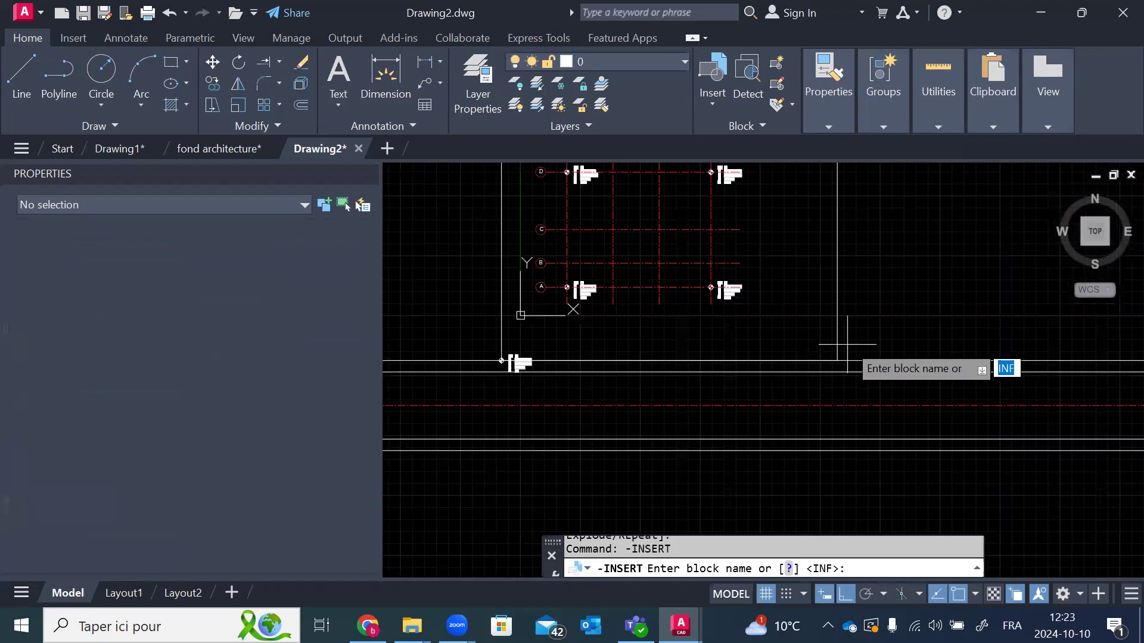
scroll(864, 366, up, 2)
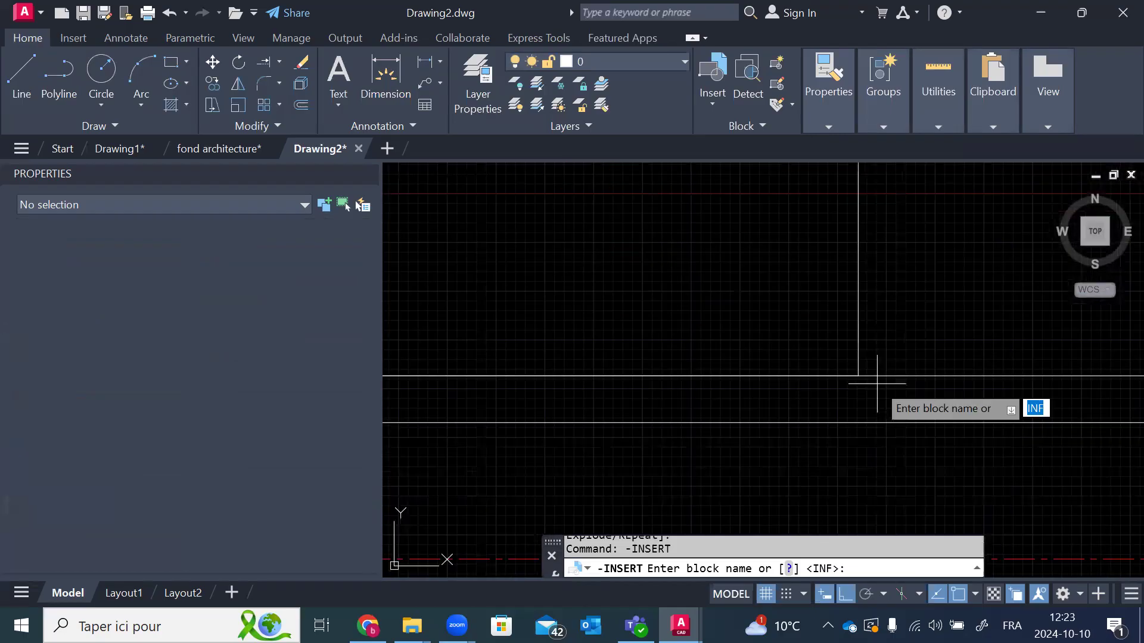
scroll(864, 411, down, 2)
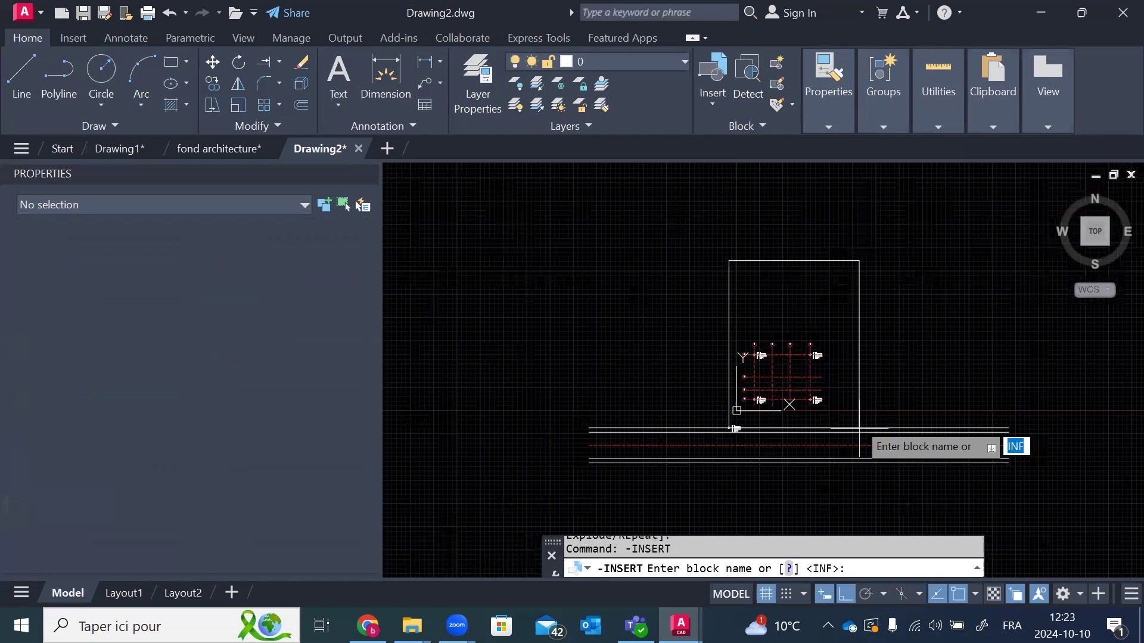
scroll(859, 428, up, 3)
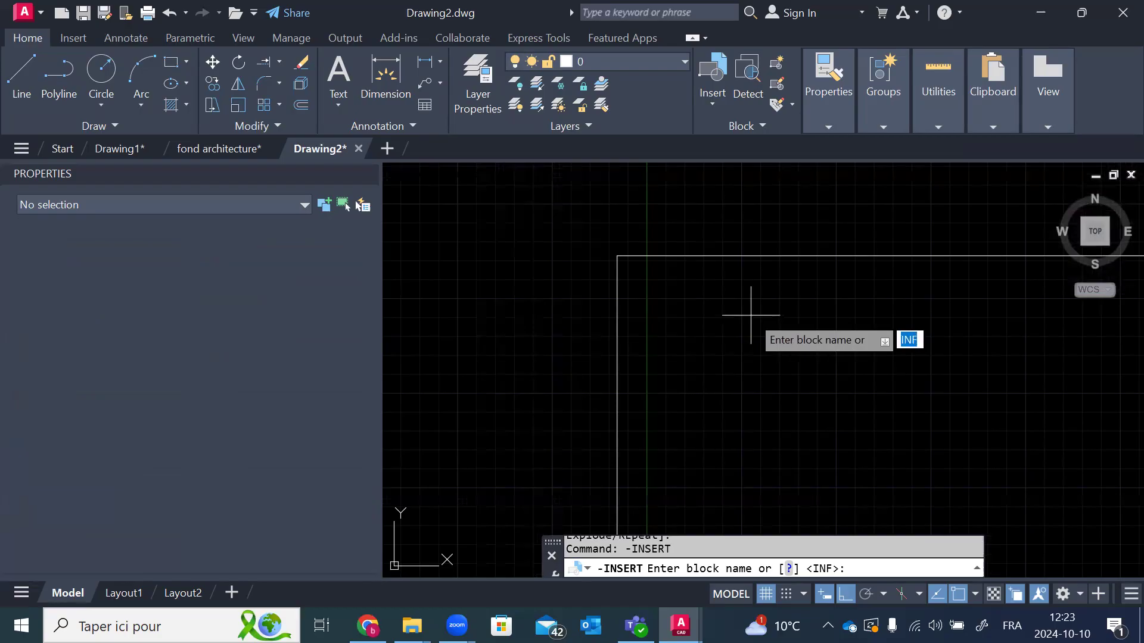
key(Escape)
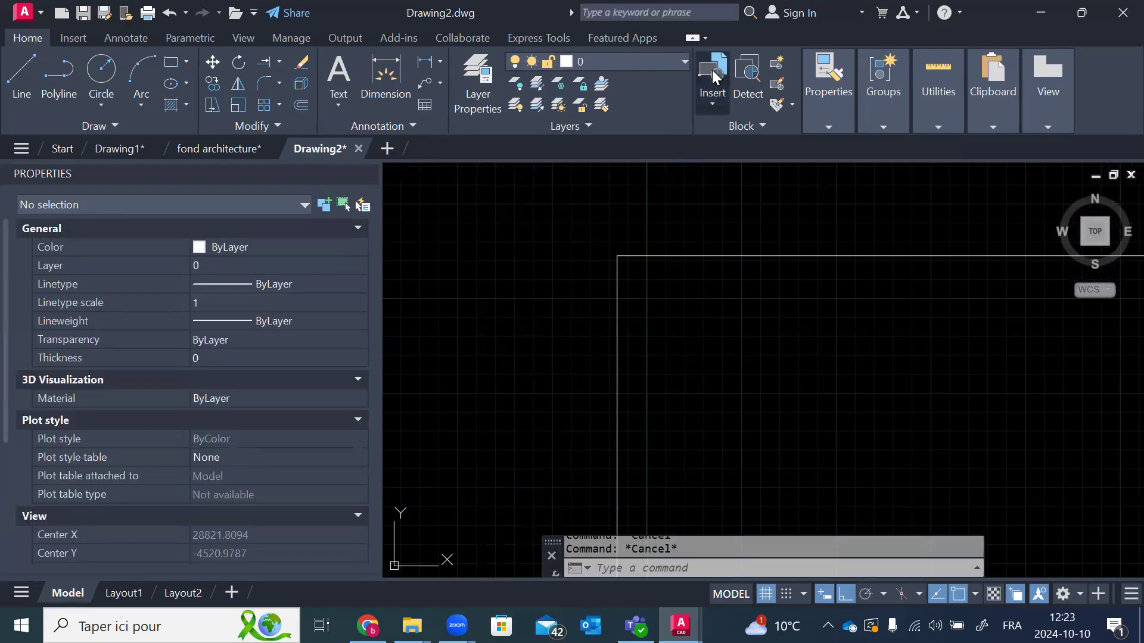
Step: Insert an INF block at the upper-left corner of the lot boundary, with D set to LP and NUM_PT to 06
click(713, 71)
click(753, 226)
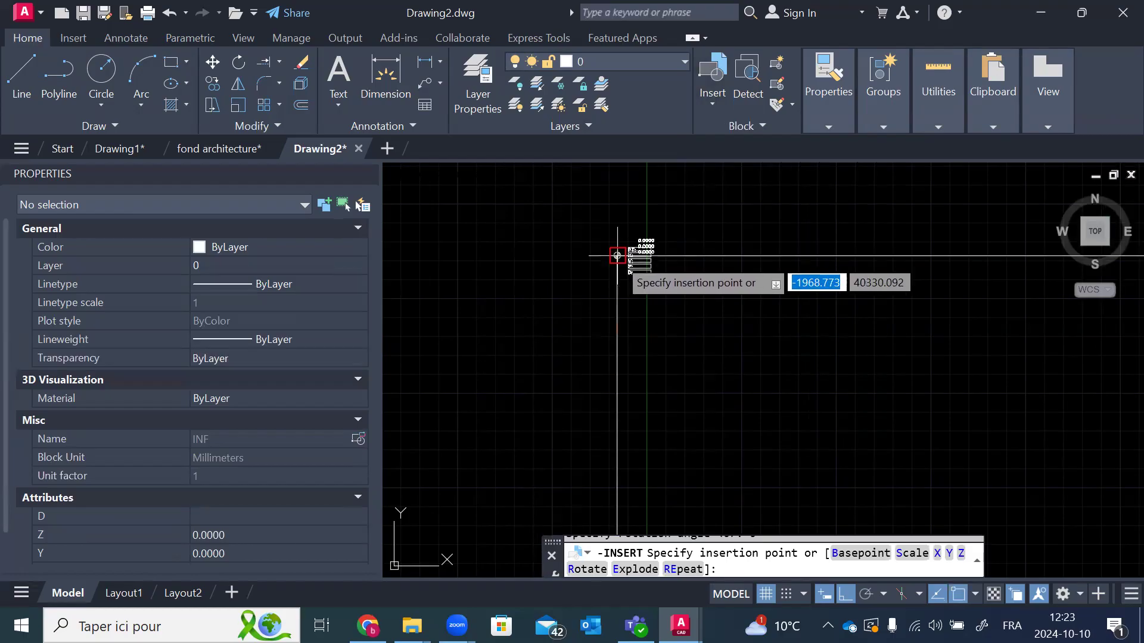
scroll(617, 256, up, 2)
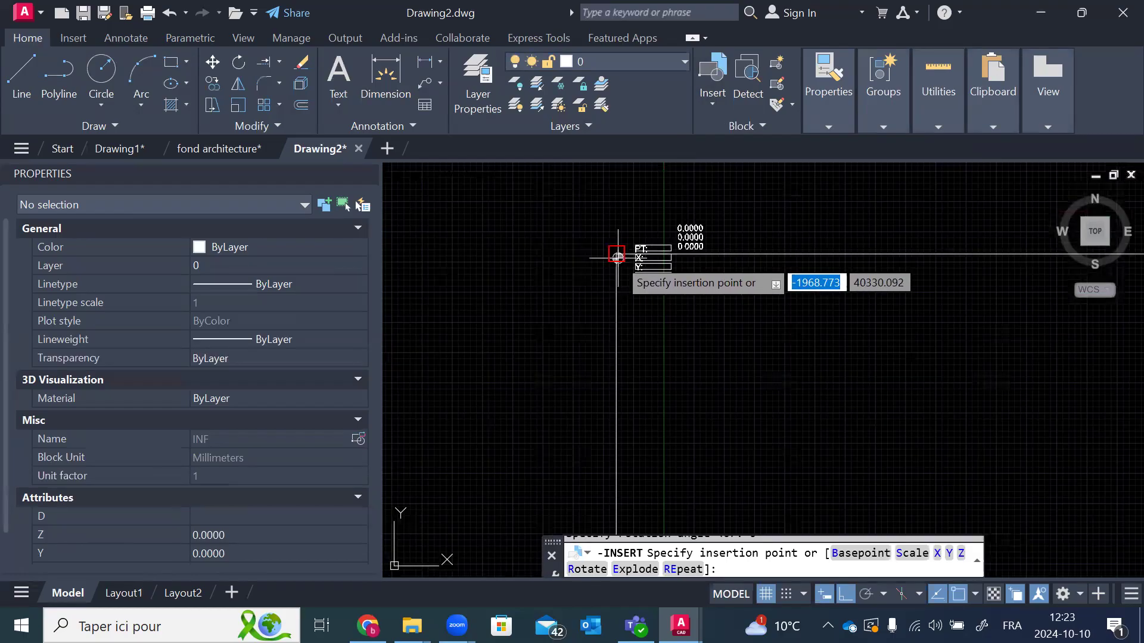
click(618, 257)
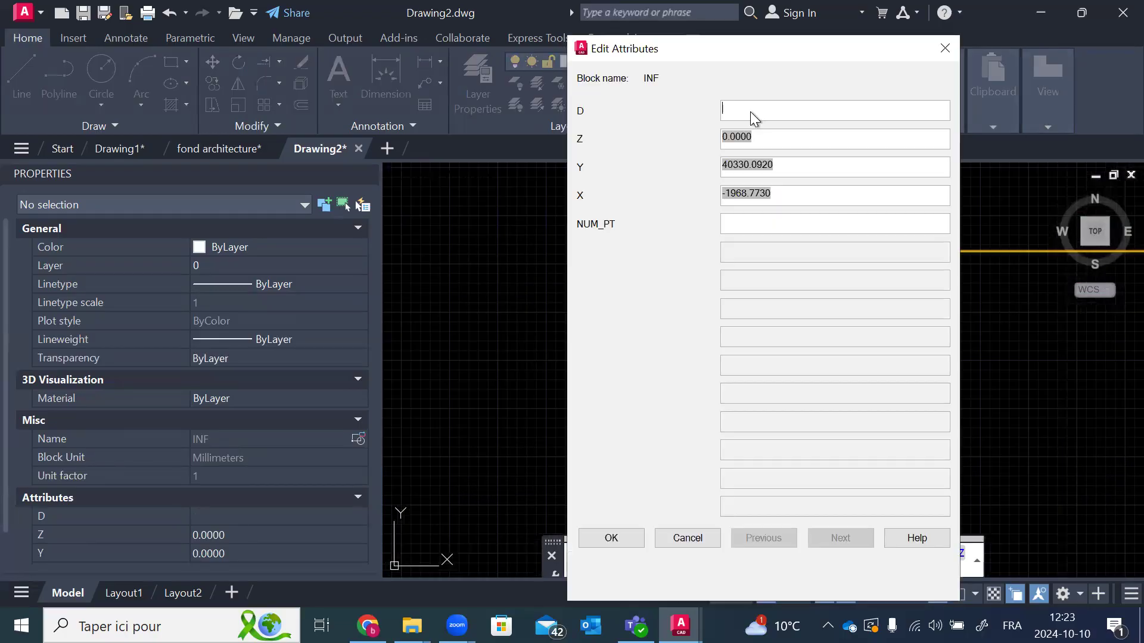
text(LP)
click(793, 225)
text(06)
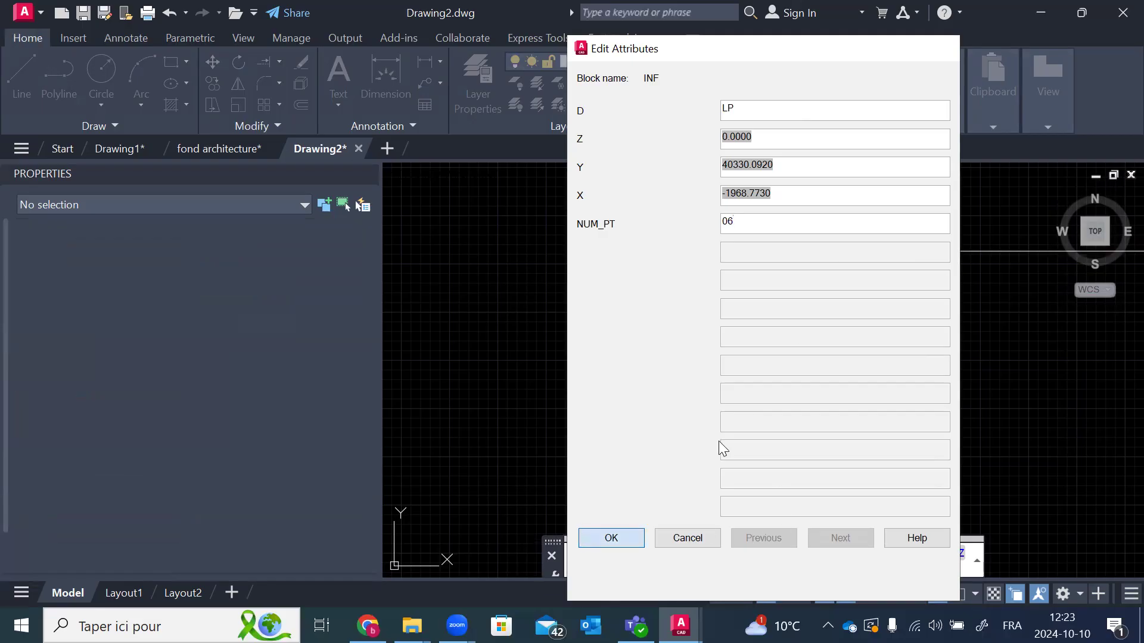
key(Return)
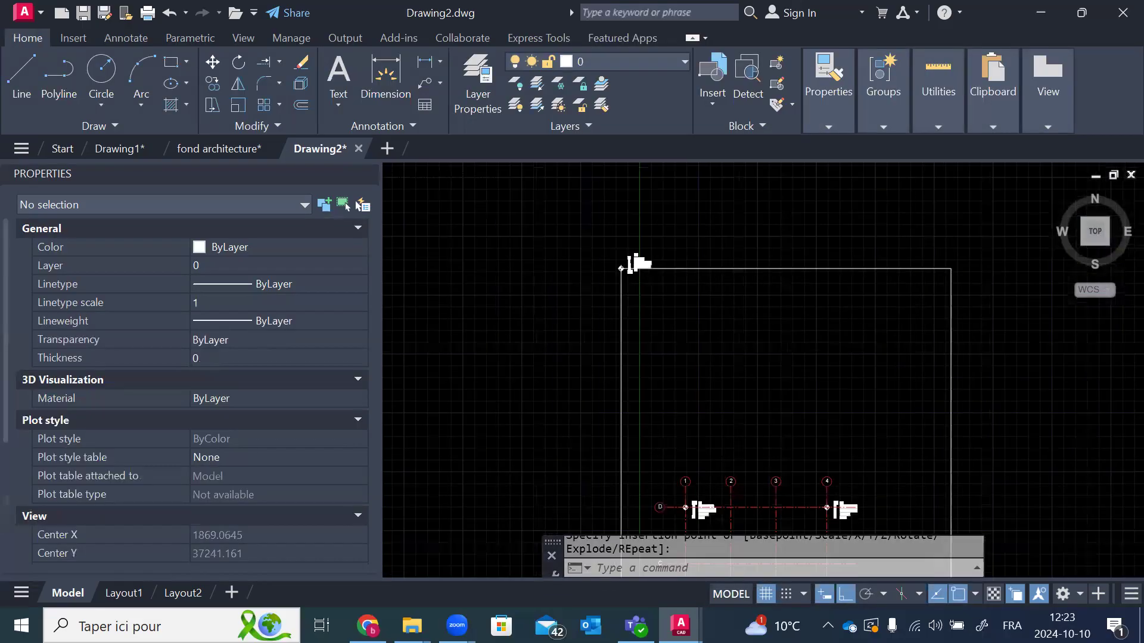
Step: Insert an INF block on the road's centreline below the lot, with D set to VOIE AXE and NUM_PT to 07
scroll(625, 248, down, 3)
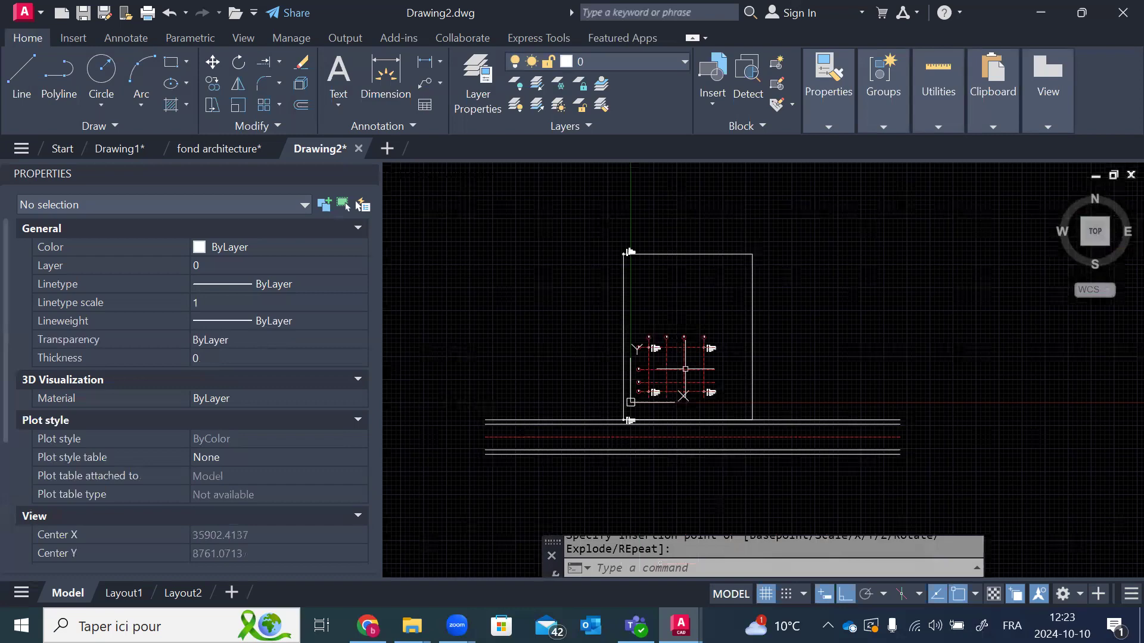
scroll(690, 461, up, 4)
click(713, 74)
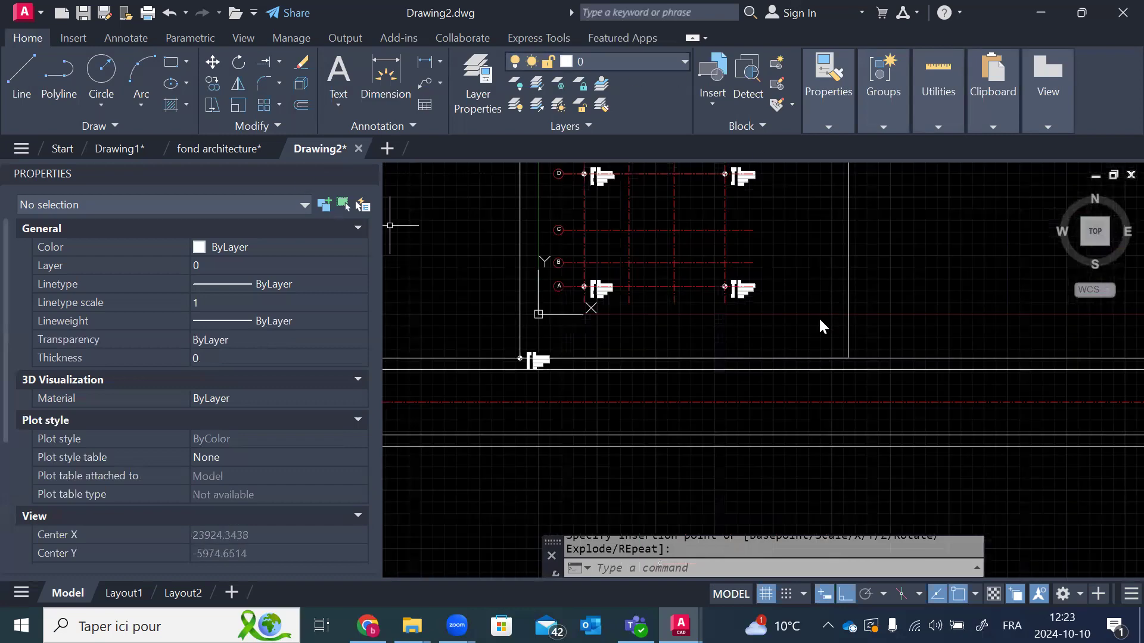
click(762, 246)
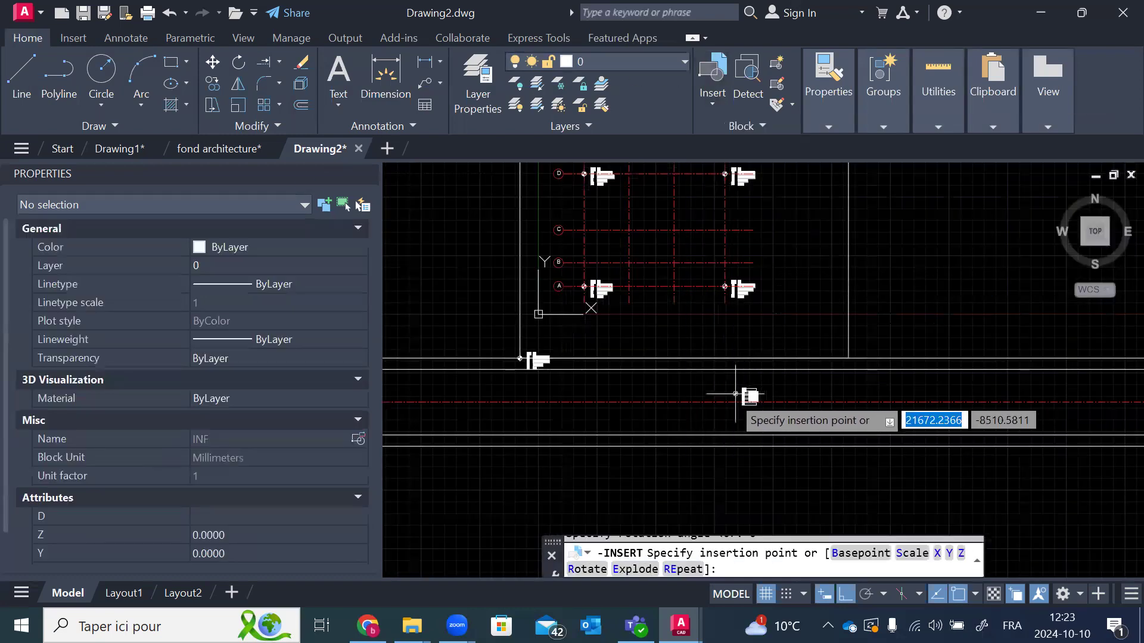
click(718, 402)
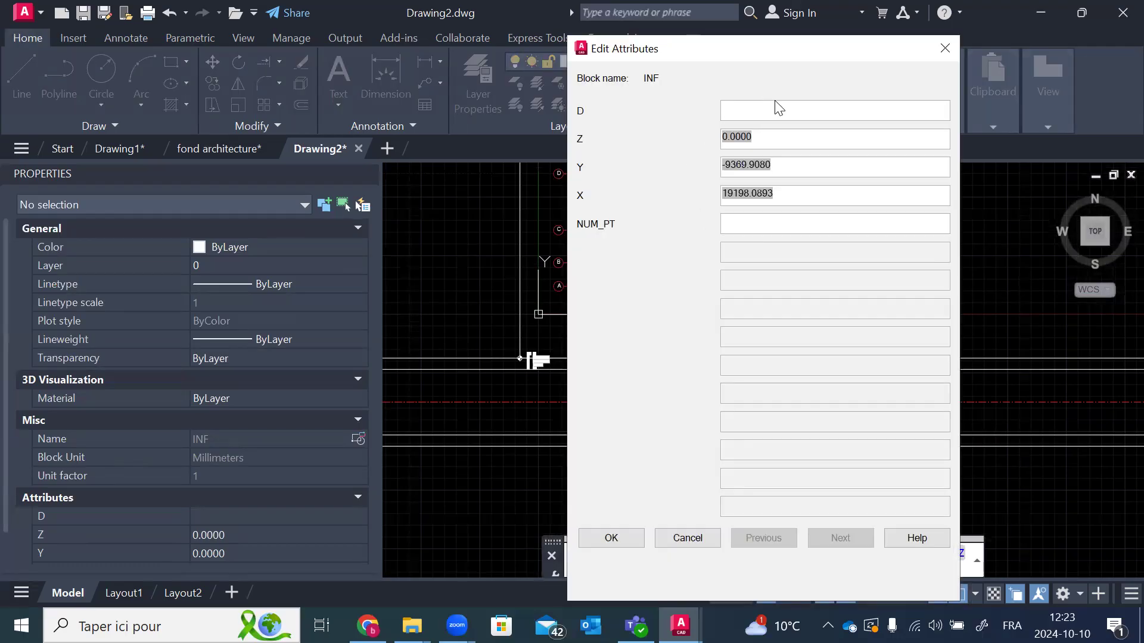
text(VOIE AXE)
click(808, 226)
text(07)
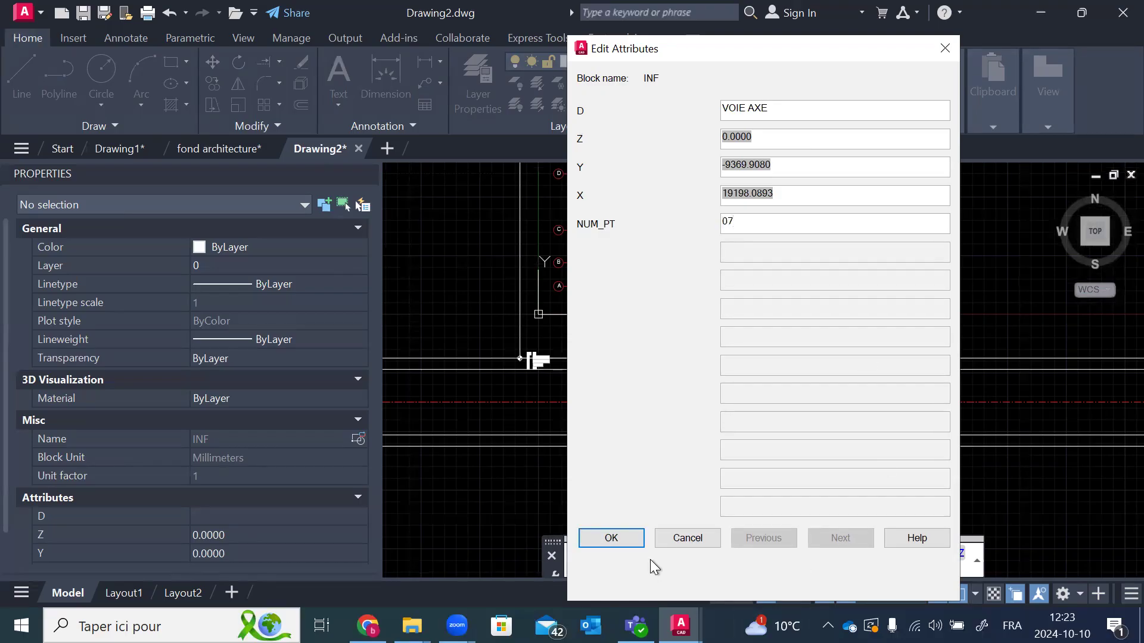
click(626, 538)
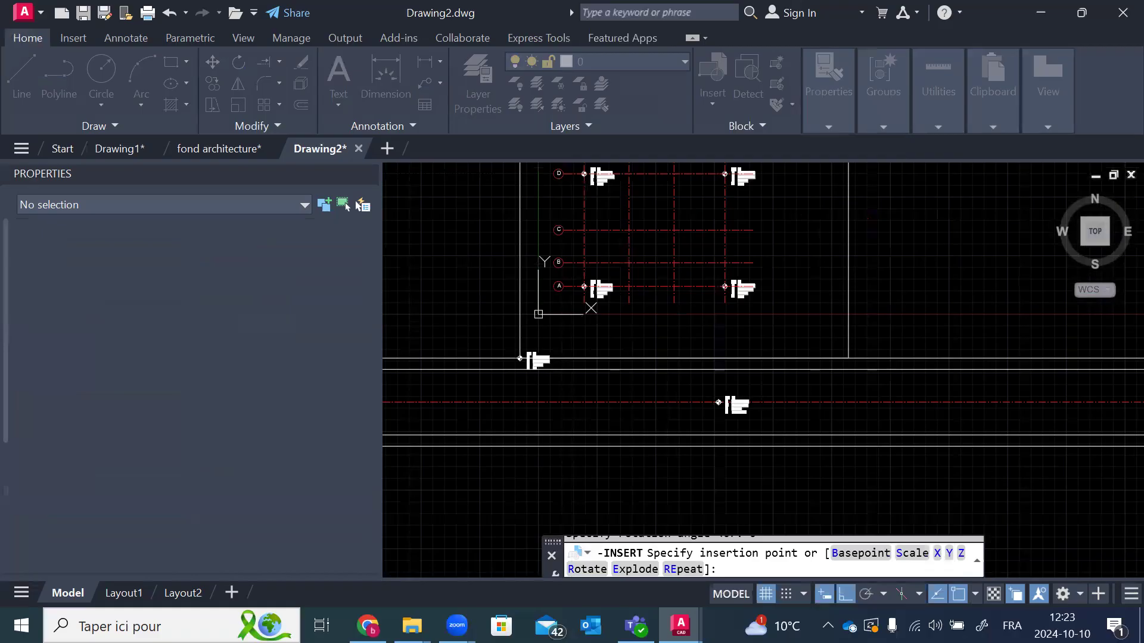
key(Escape)
Step: Examine the coordinate attributes of the inserted markers at the grid corners, the lot corner and the road centreline
scroll(680, 393, down, 2)
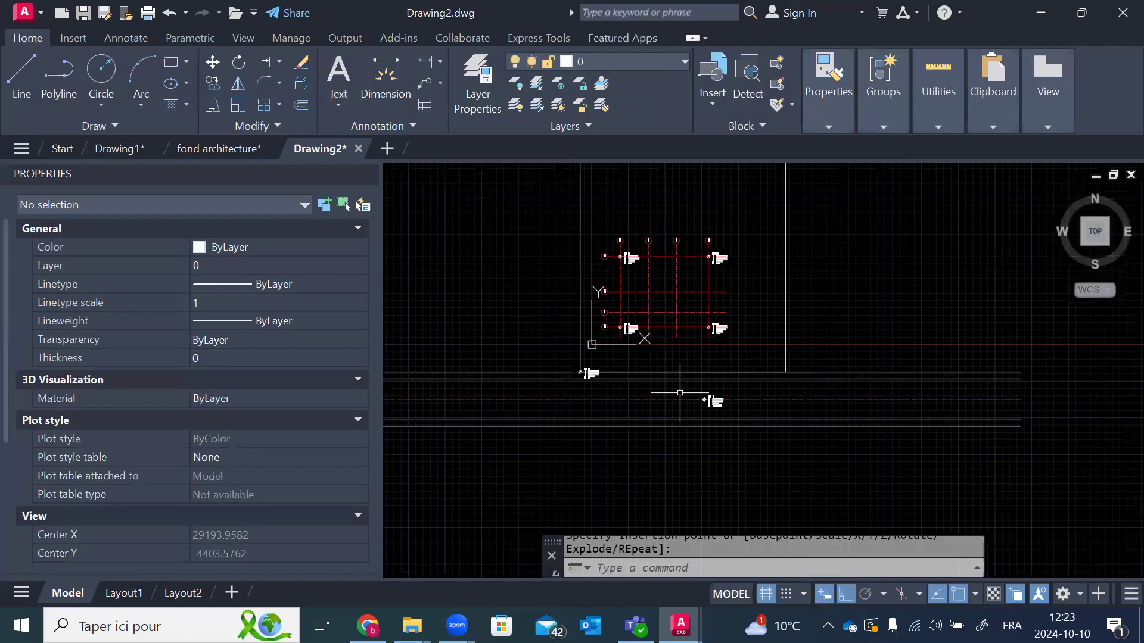
scroll(712, 253, up, 6)
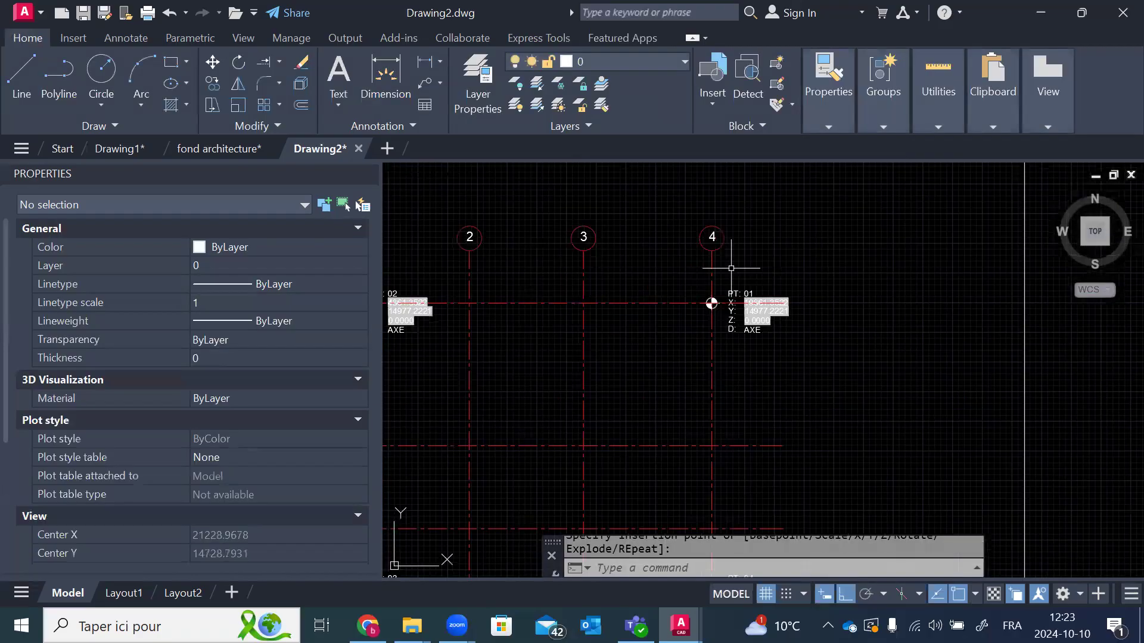
scroll(731, 269, up, 5)
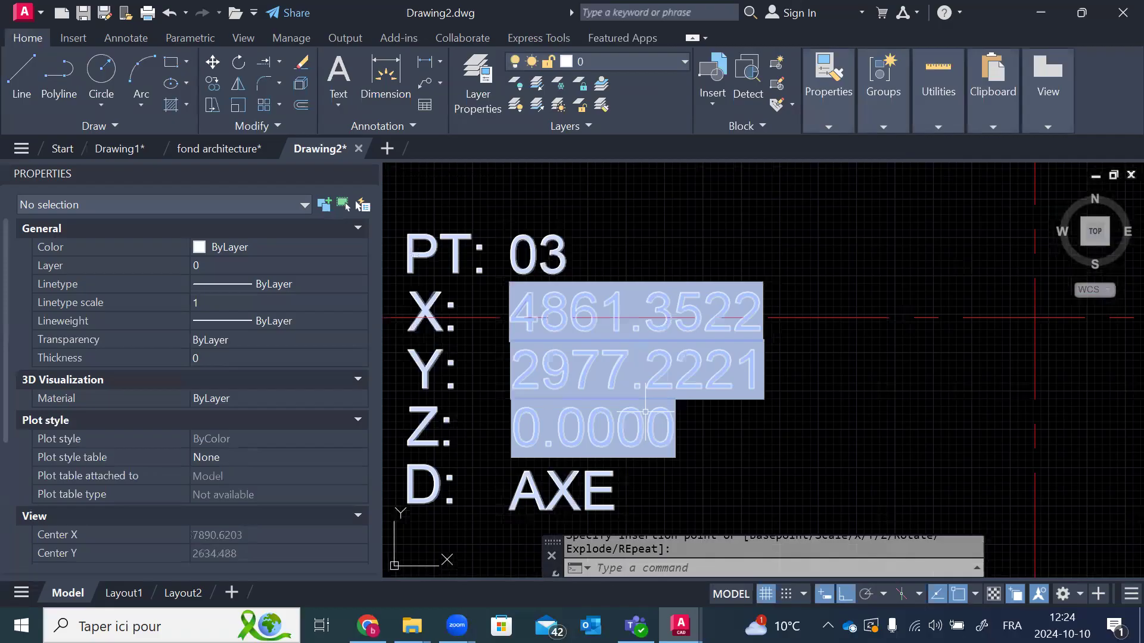
scroll(646, 411, down, 5)
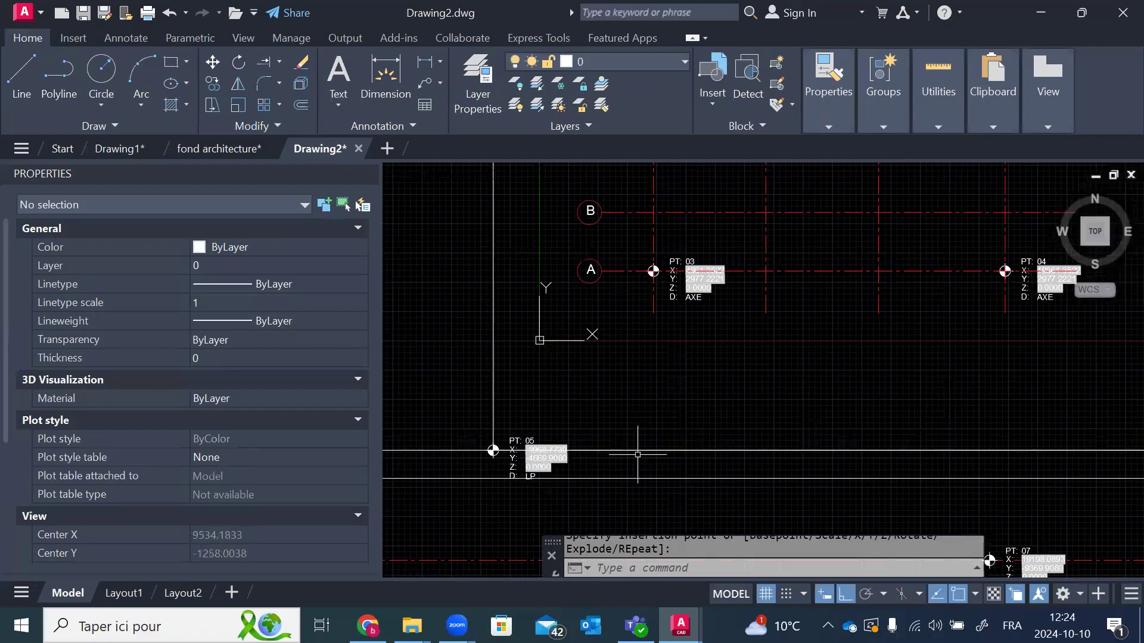
scroll(506, 470, up, 5)
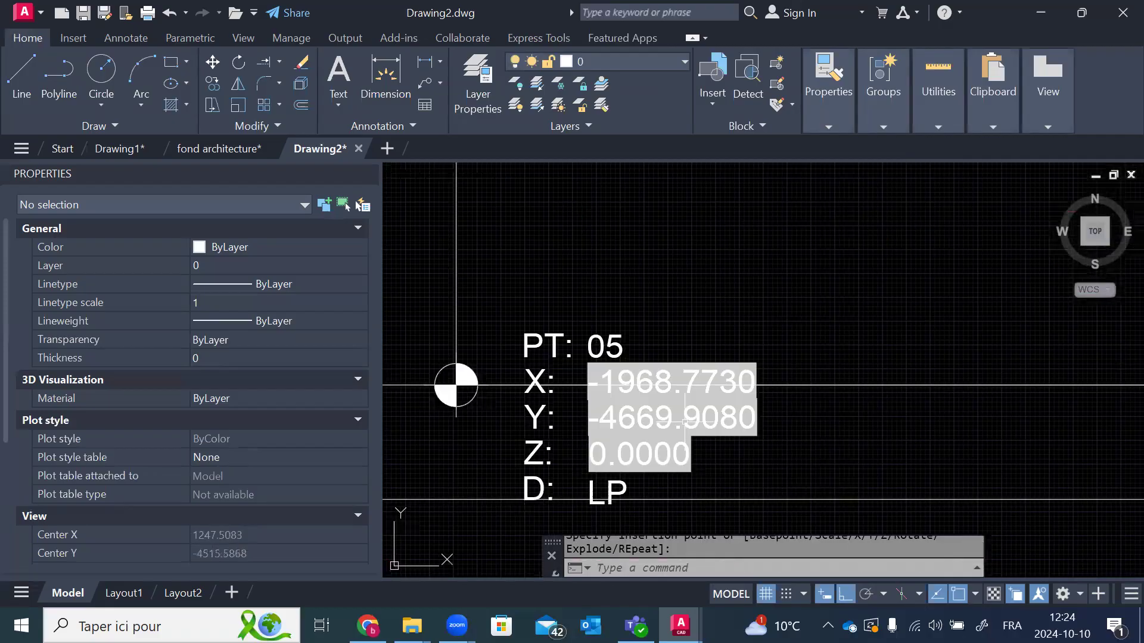
scroll(663, 425, down, 1)
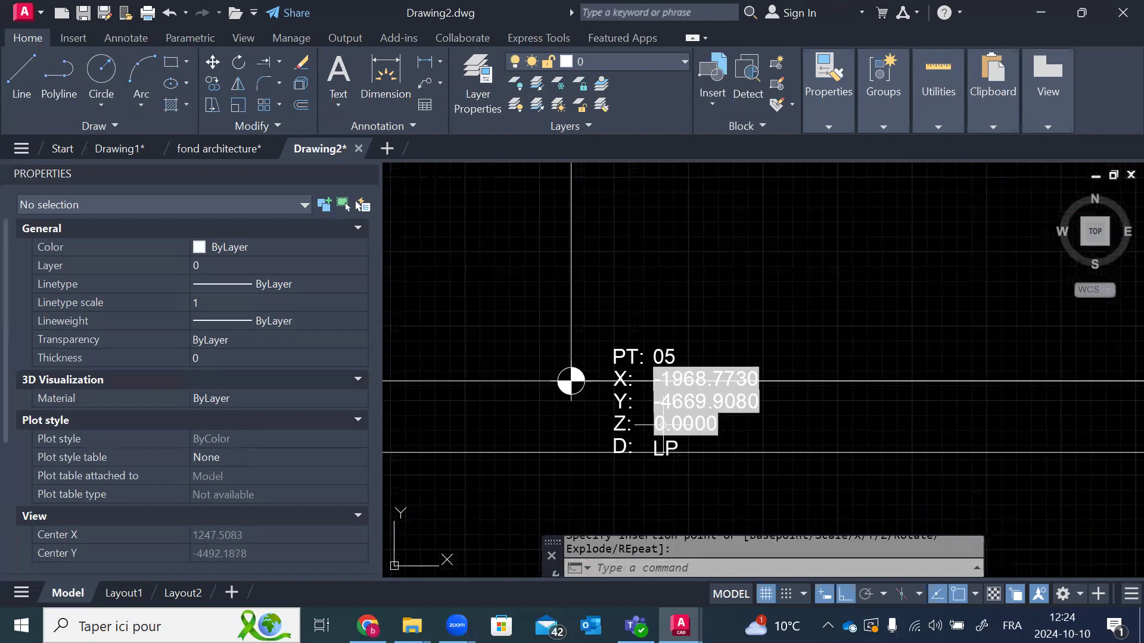
scroll(663, 424, down, 5)
middle_drag(874, 429, 928, 452)
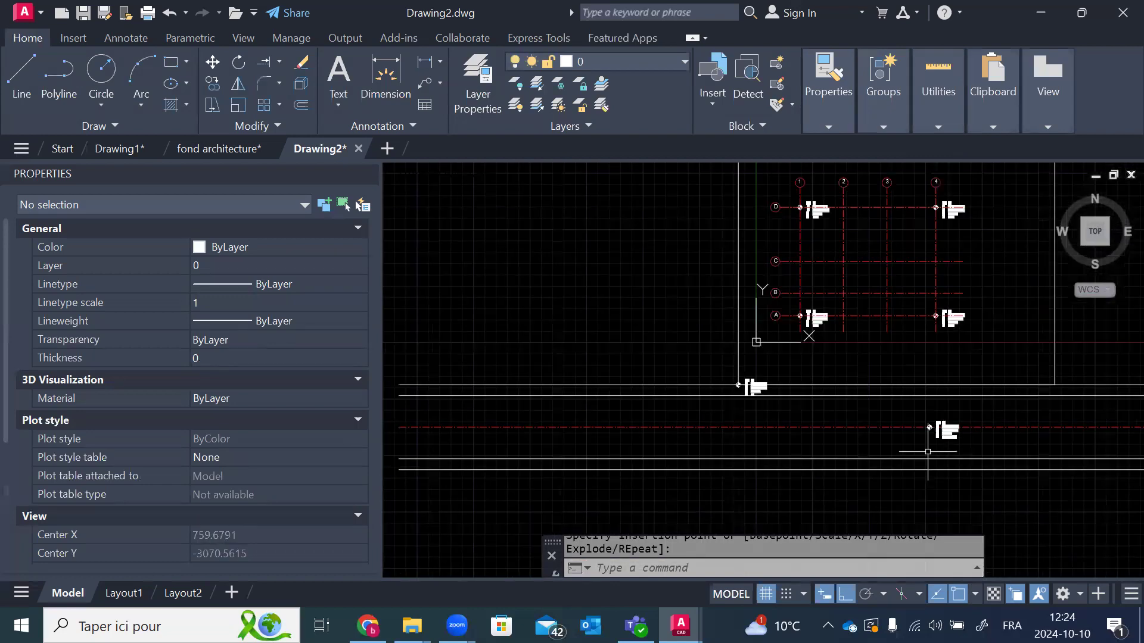
scroll(815, 422, down, 2)
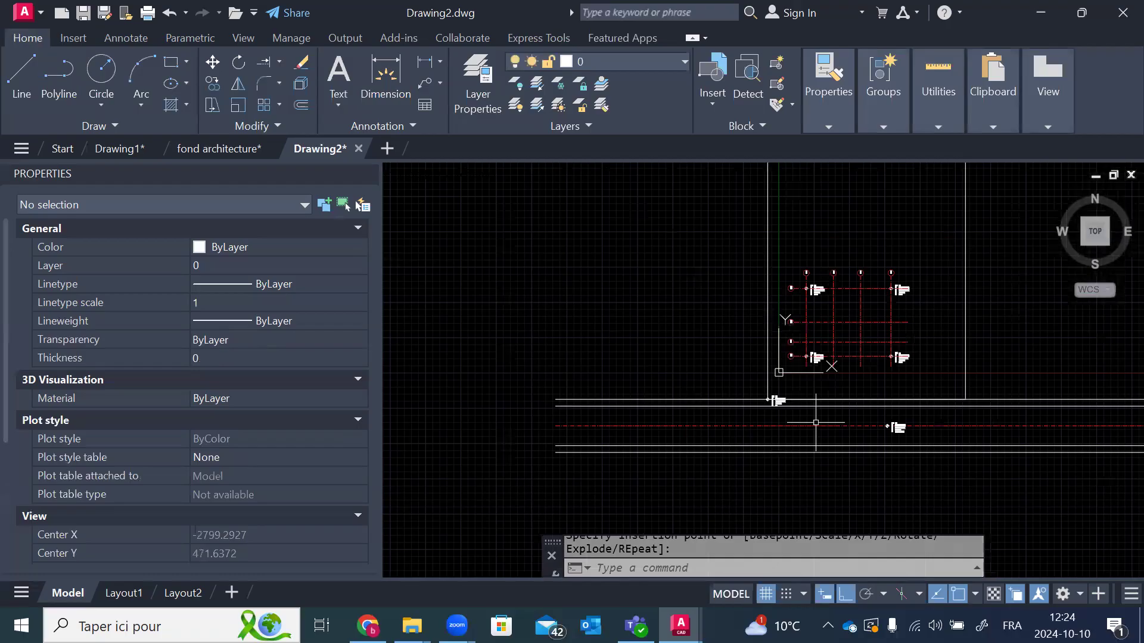
scroll(920, 440, up, 4)
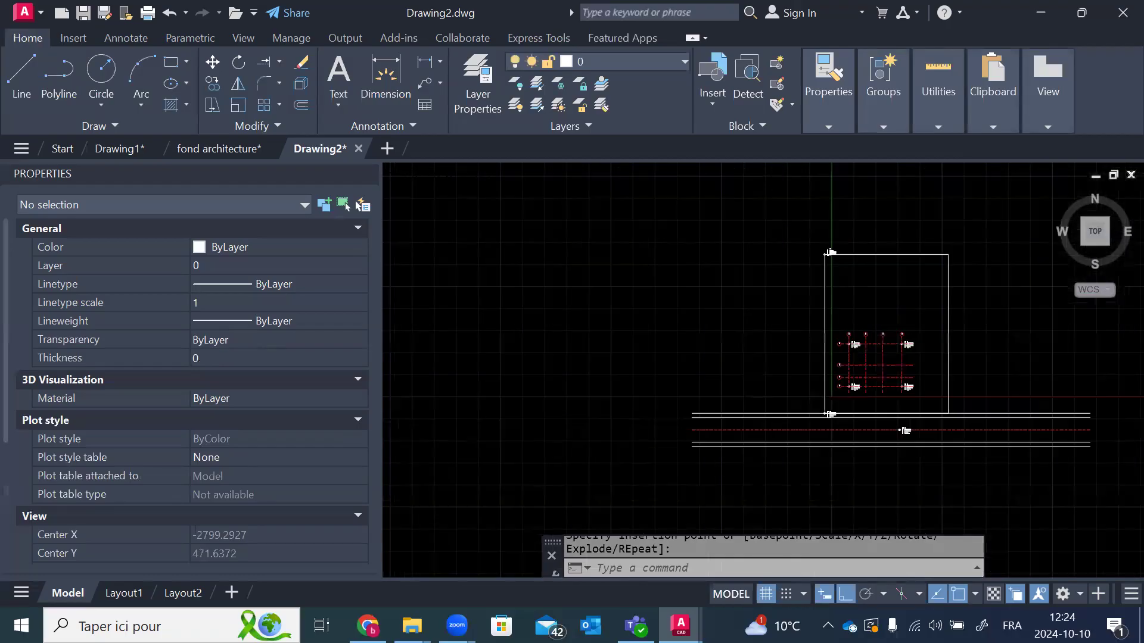
scroll(860, 416, up, 4)
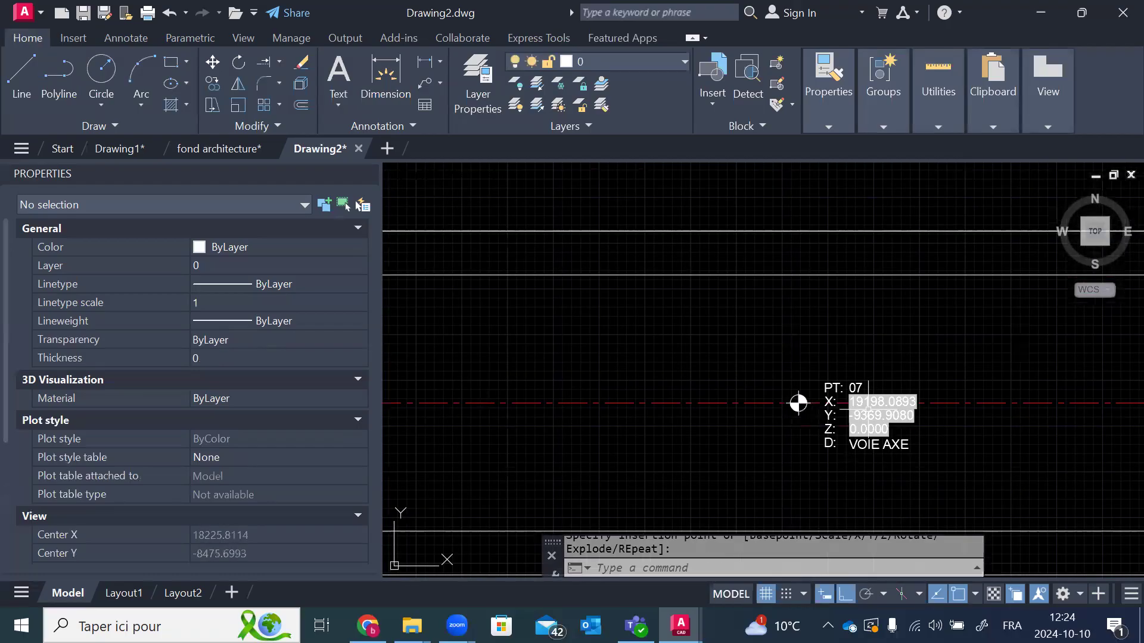
scroll(909, 393, up, 2)
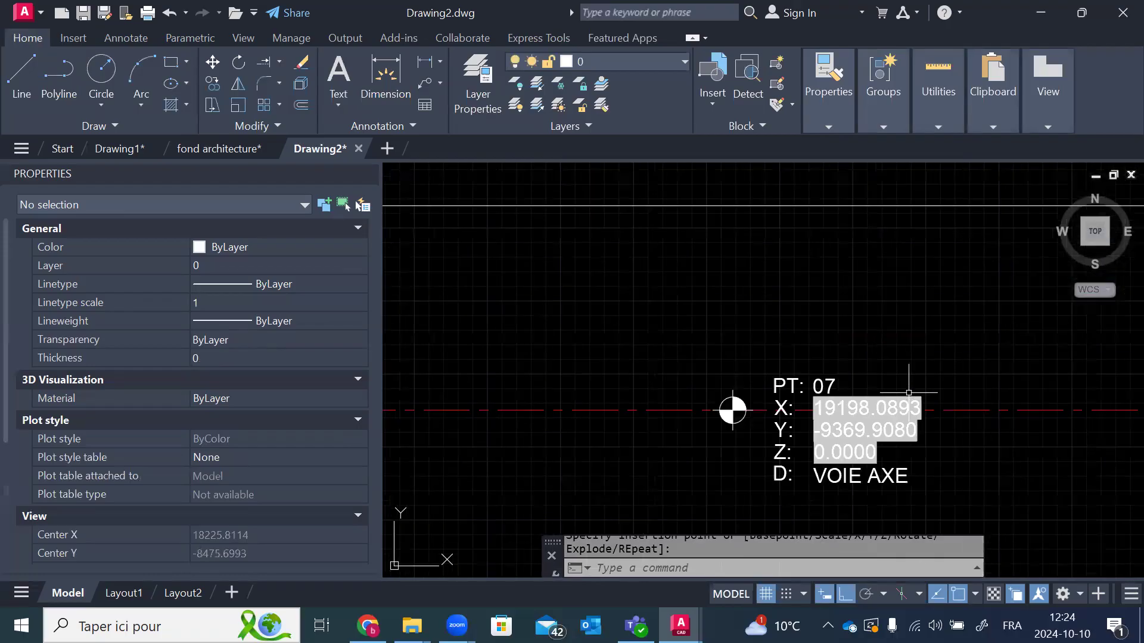
scroll(909, 392, up, 2)
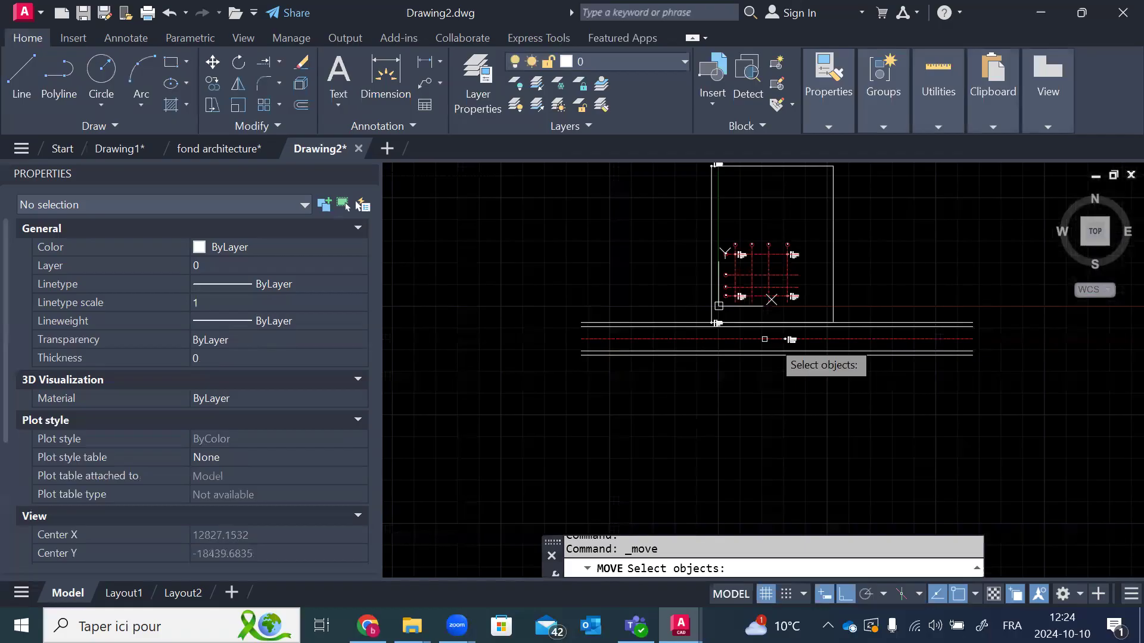
Step: Move the entire drawing from the centre of road centreline marker 07 to the origin at 0,0
scroll(789, 356, down, 2)
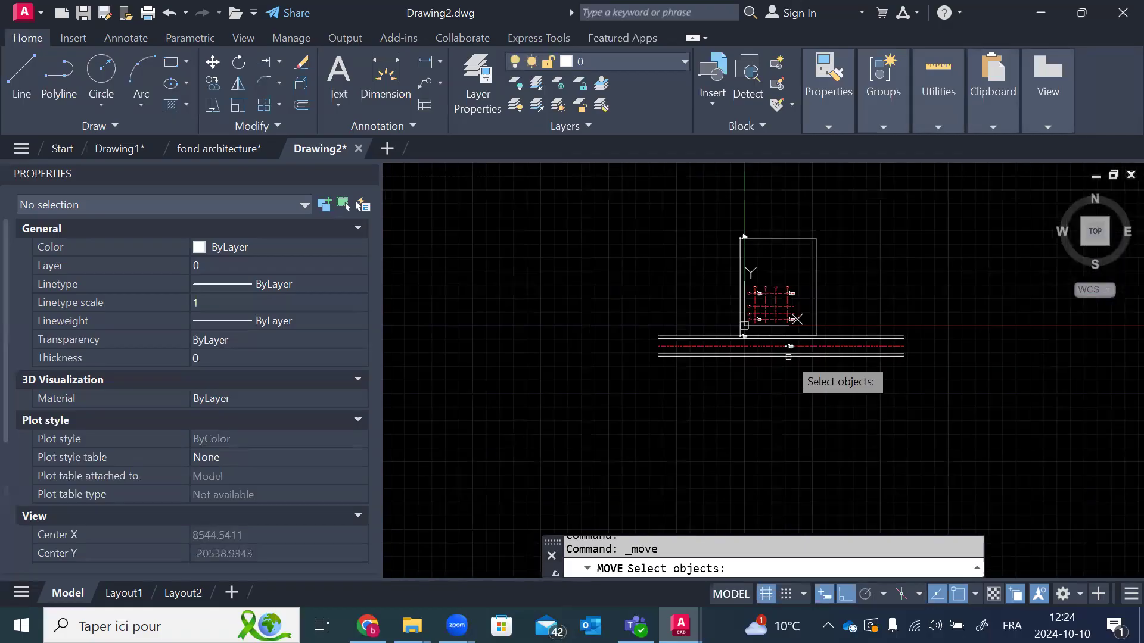
click(865, 209)
click(620, 402)
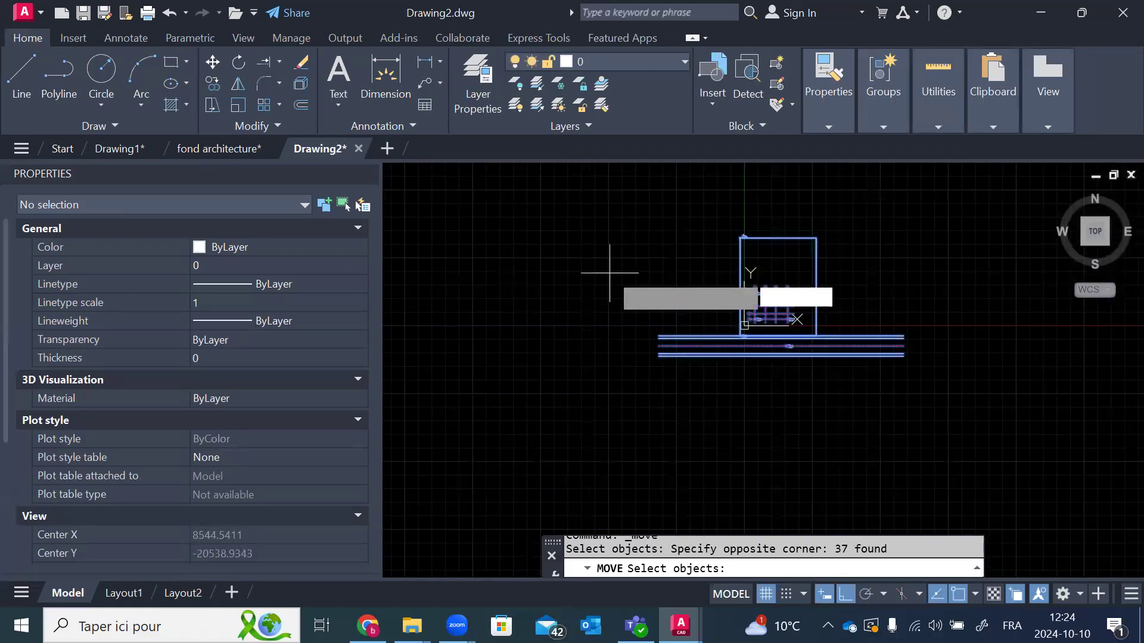
key(Return)
scroll(764, 370, up, 4)
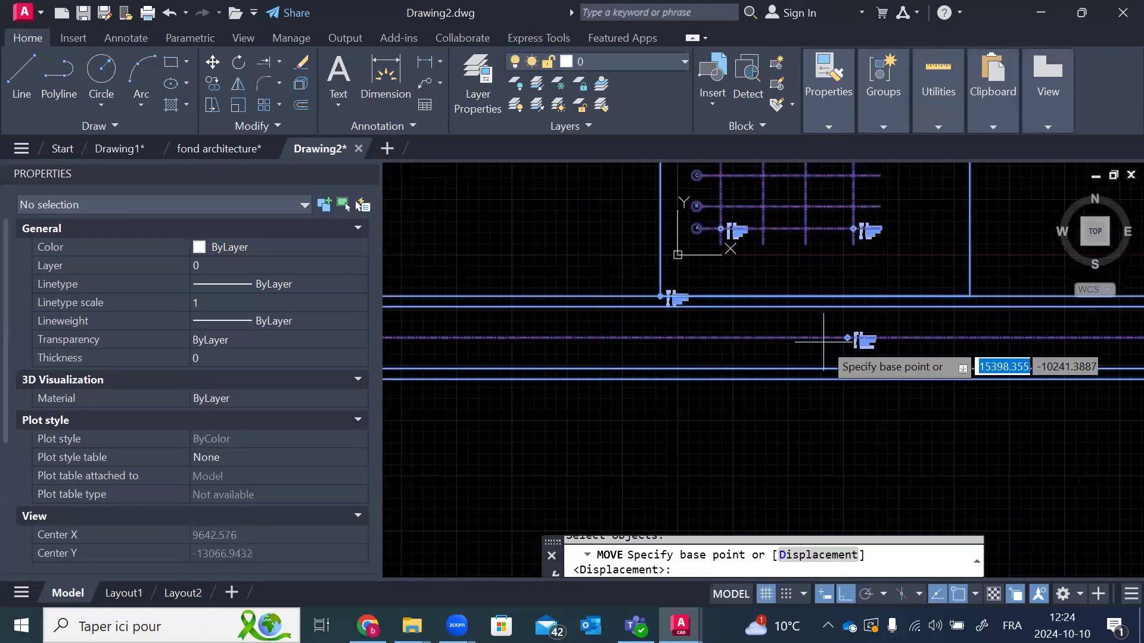
scroll(841, 347, up, 7)
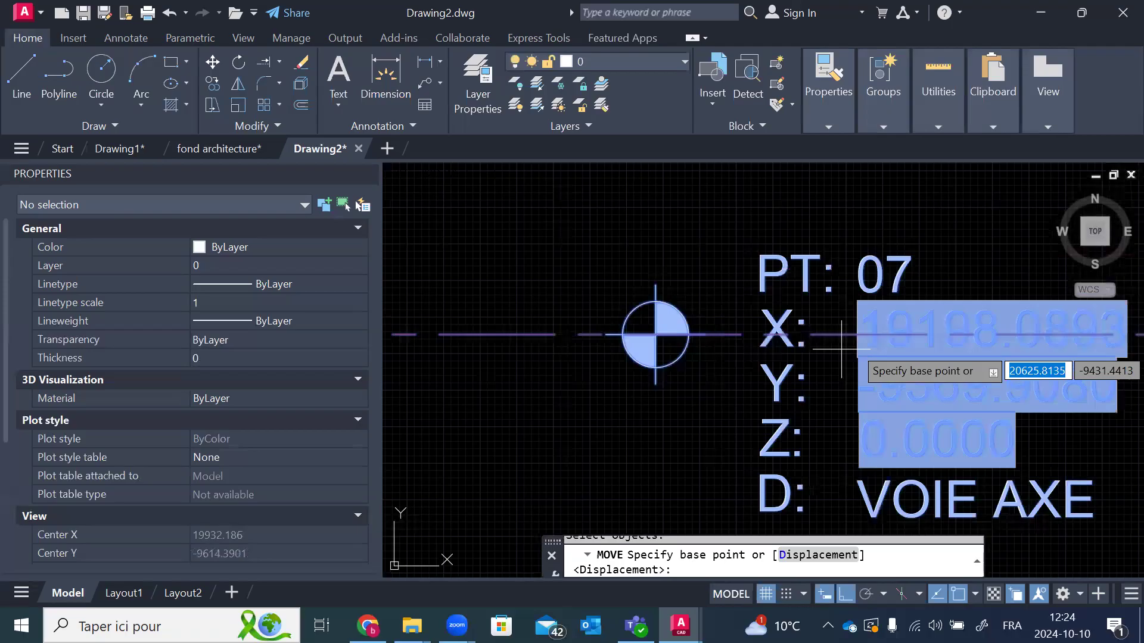
click(656, 335)
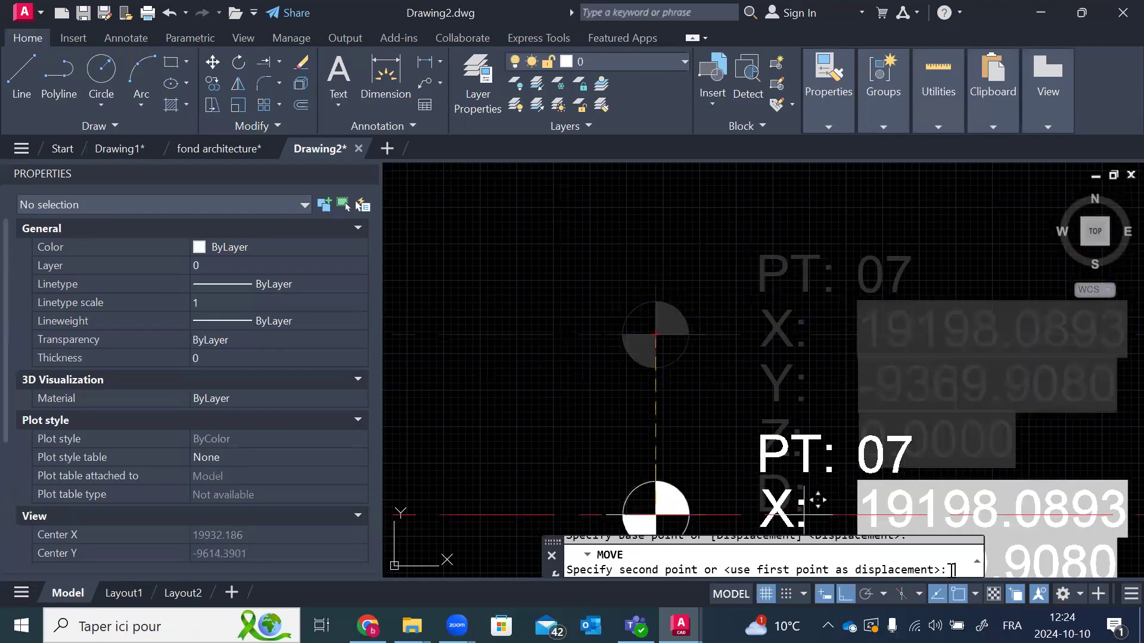
text(0,0)
key(Return)
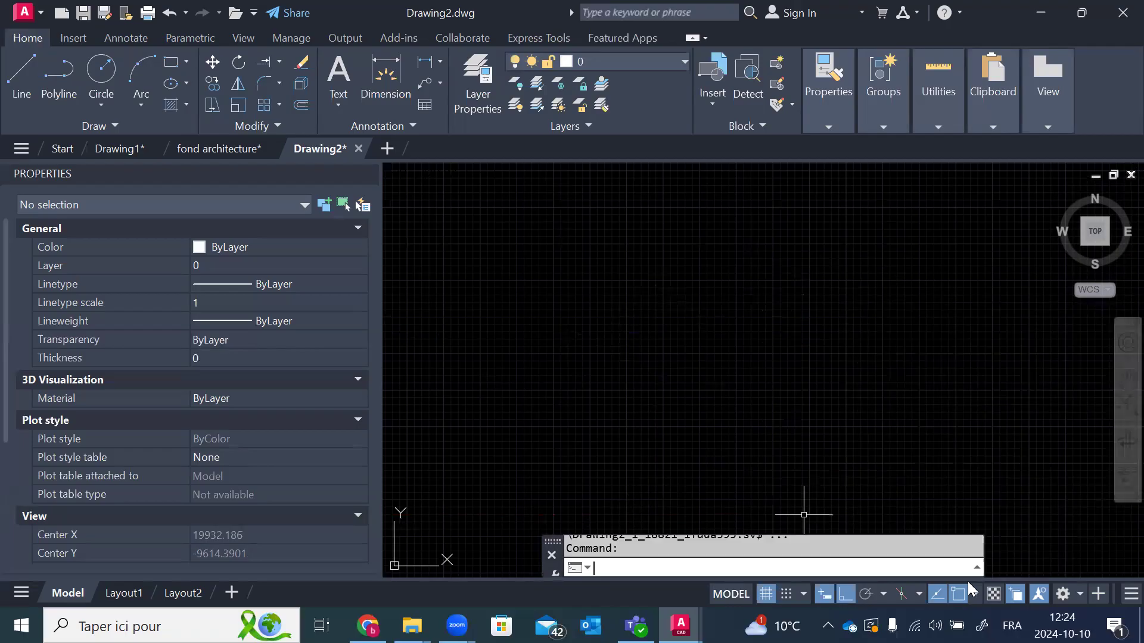
Step: Regenerate the whole drawing with REGENALL to refresh the coordinate fields of the INF markers
scroll(785, 358, down, 15)
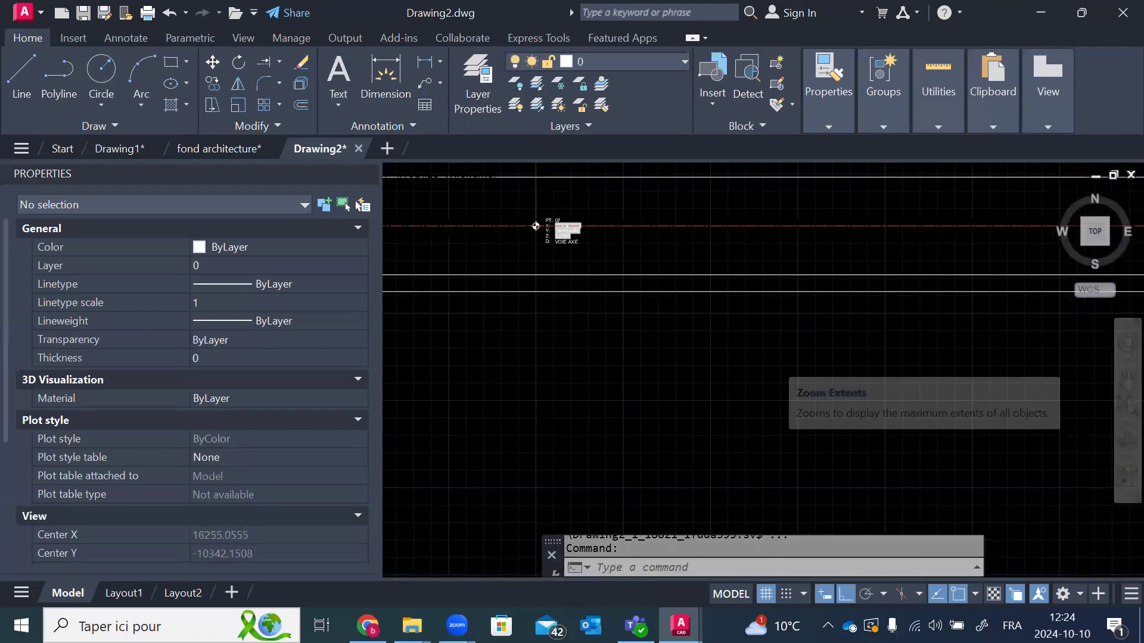
scroll(733, 341, up, 5)
scroll(715, 338, up, 10)
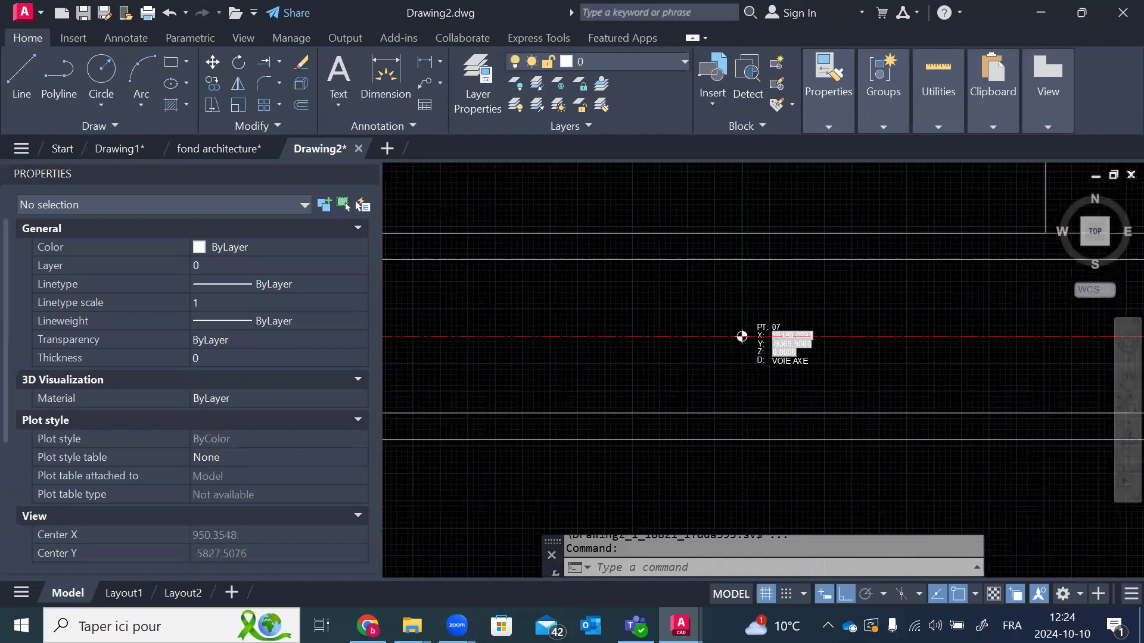
scroll(817, 339, up, 5)
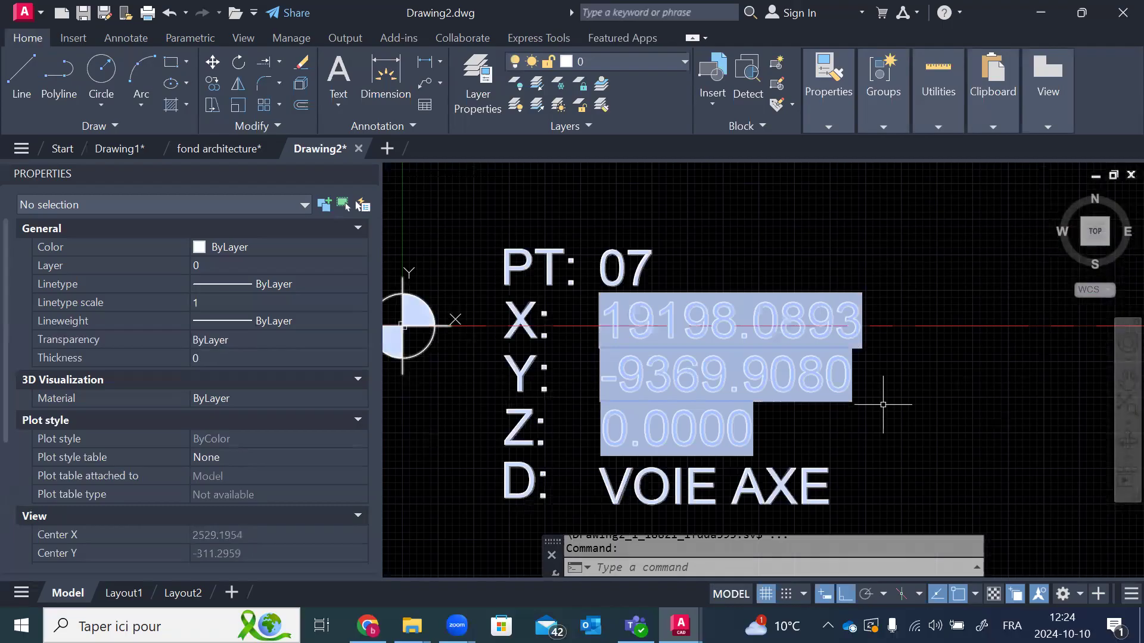
scroll(869, 388, down, 2)
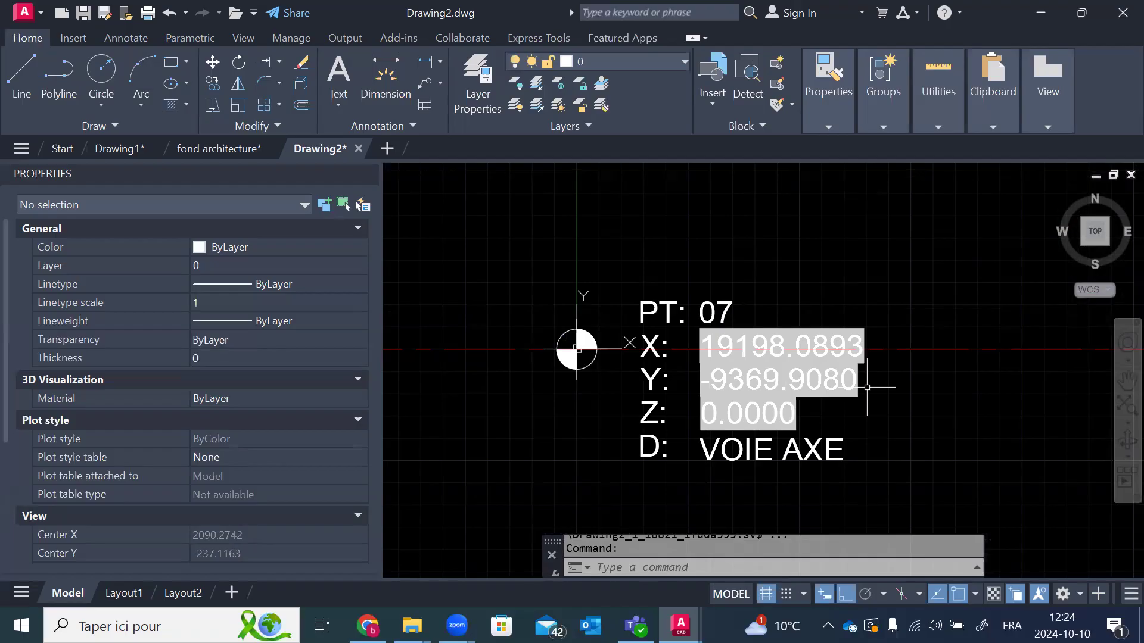
scroll(789, 360, down, 1)
scroll(789, 359, down, 3)
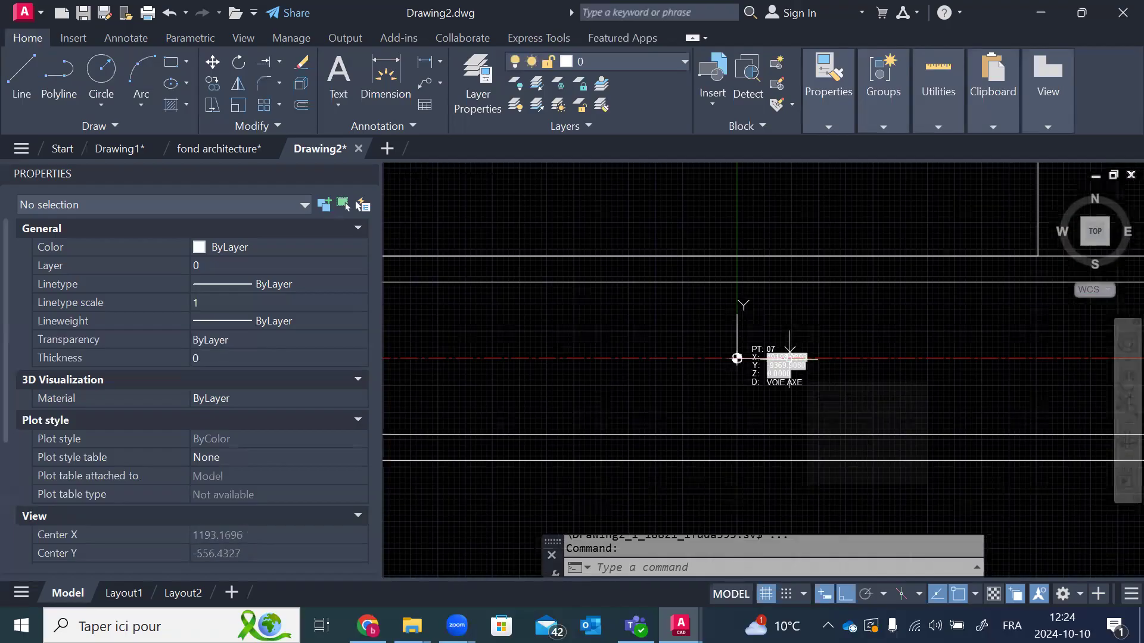
scroll(789, 358, up, 4)
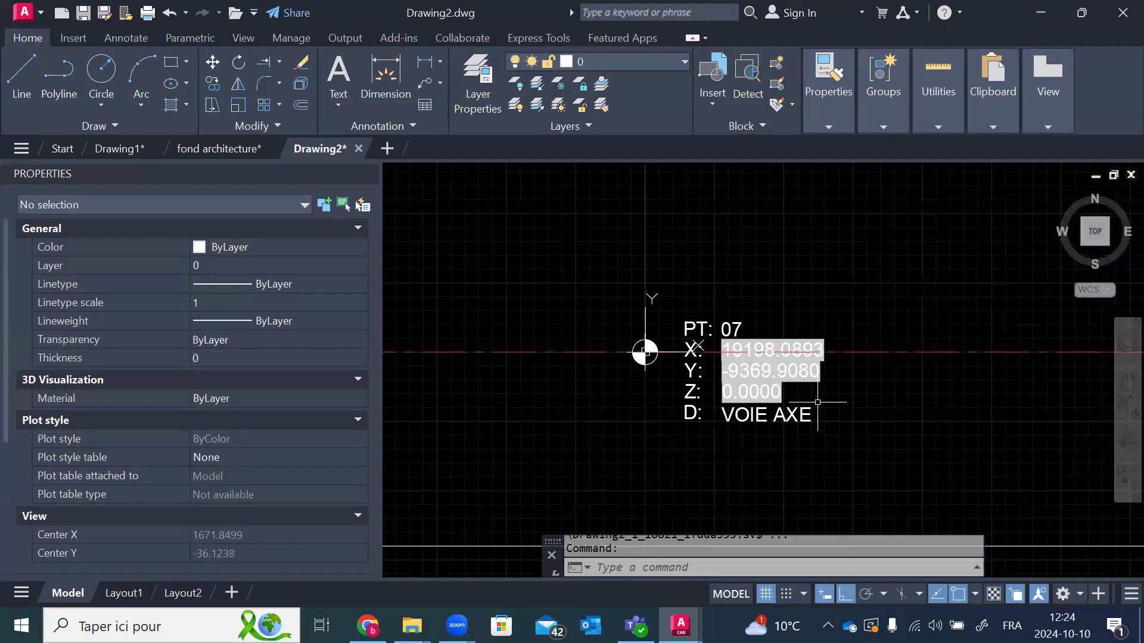
scroll(820, 402, up, 2)
text(REG)
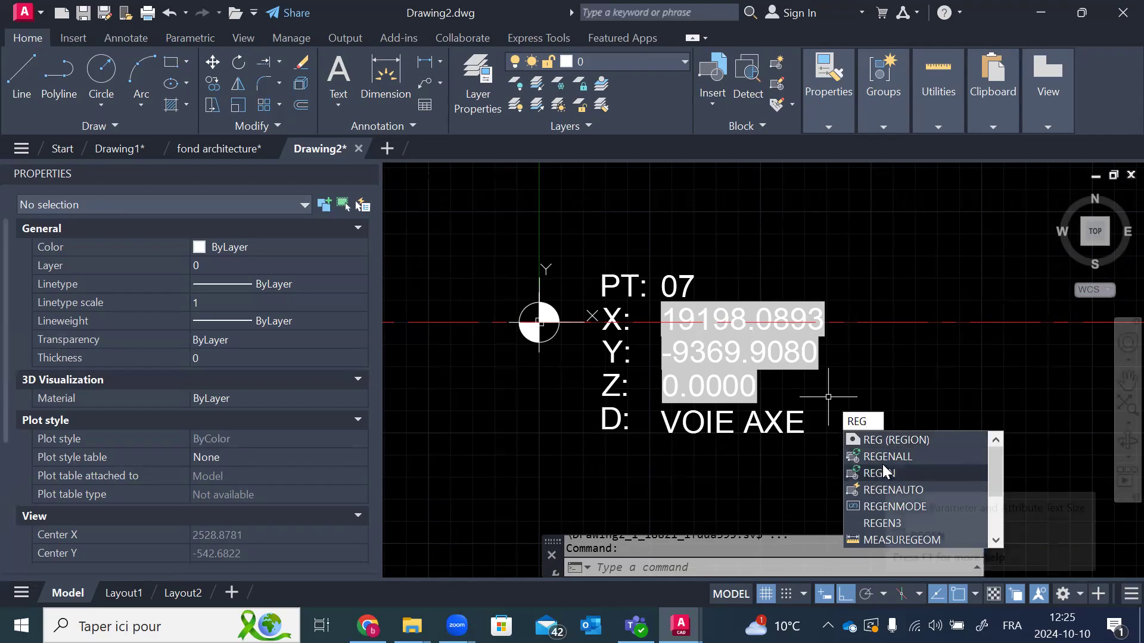
click(914, 458)
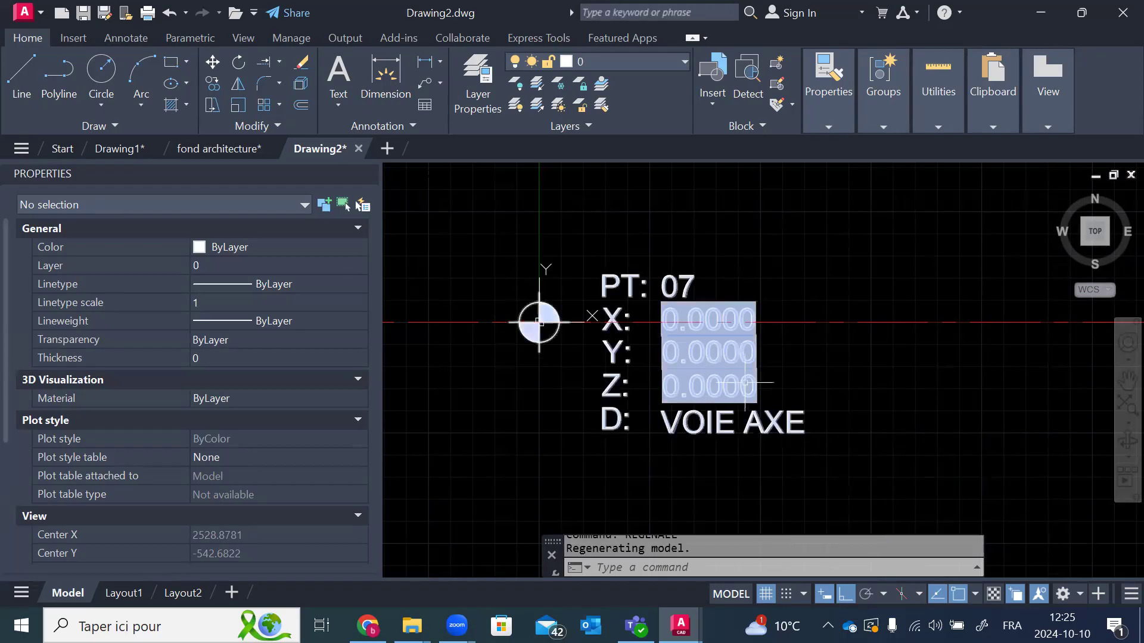
Step: Examine the refreshed coordinates of markers 05, 03 and 04 at the lot corner and along grid line A
scroll(757, 423, down, 2)
scroll(758, 423, down, 5)
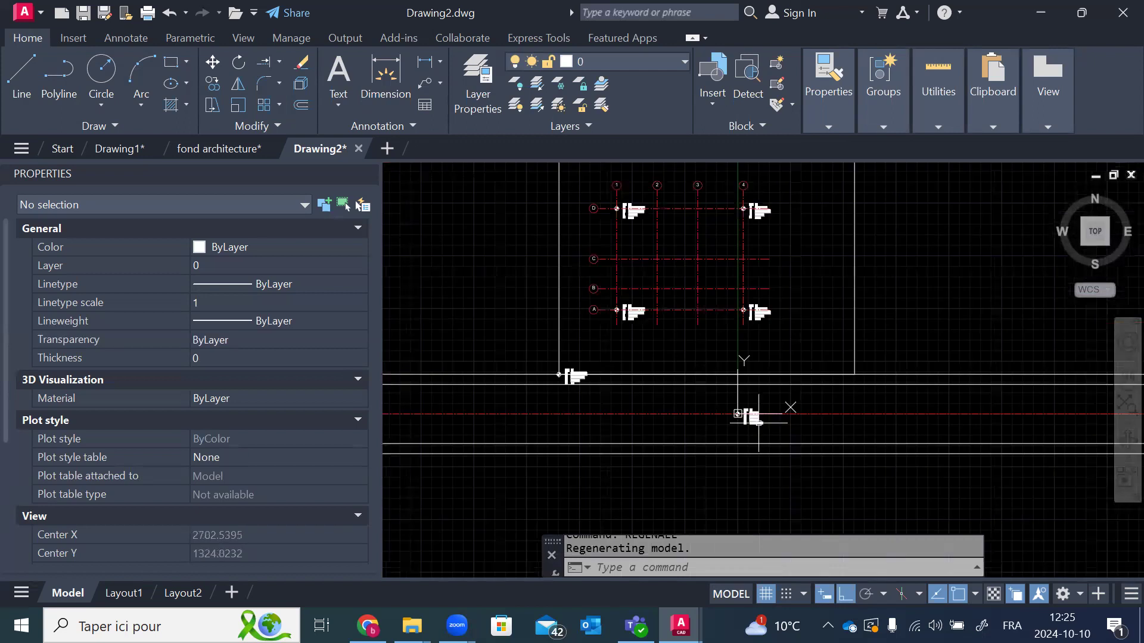
scroll(758, 420, up, 6)
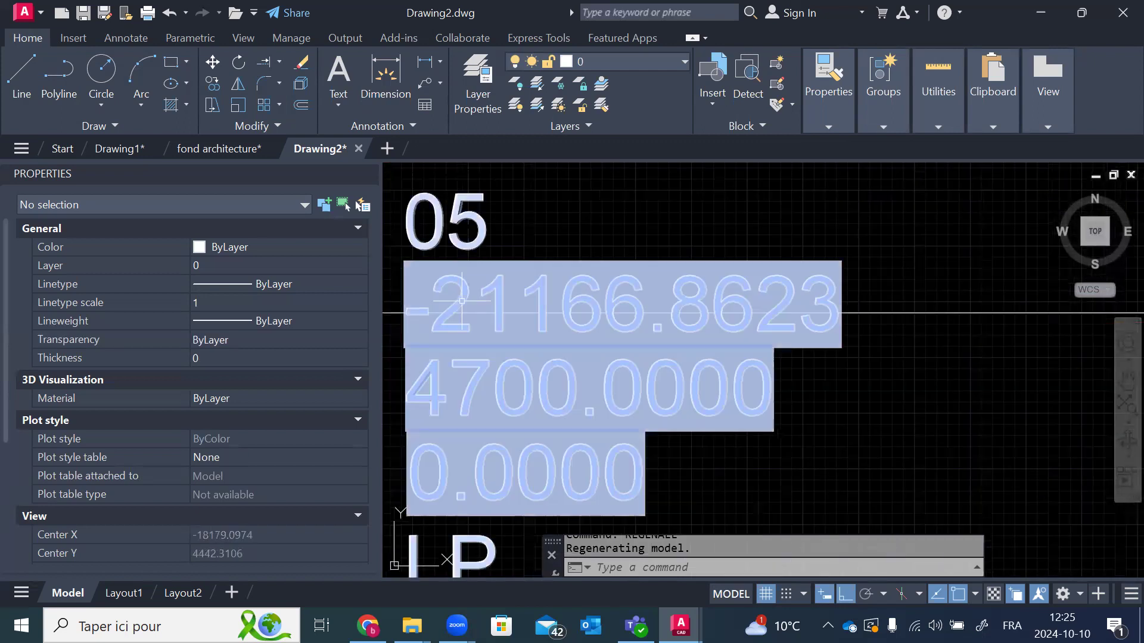
scroll(569, 391, down, 2)
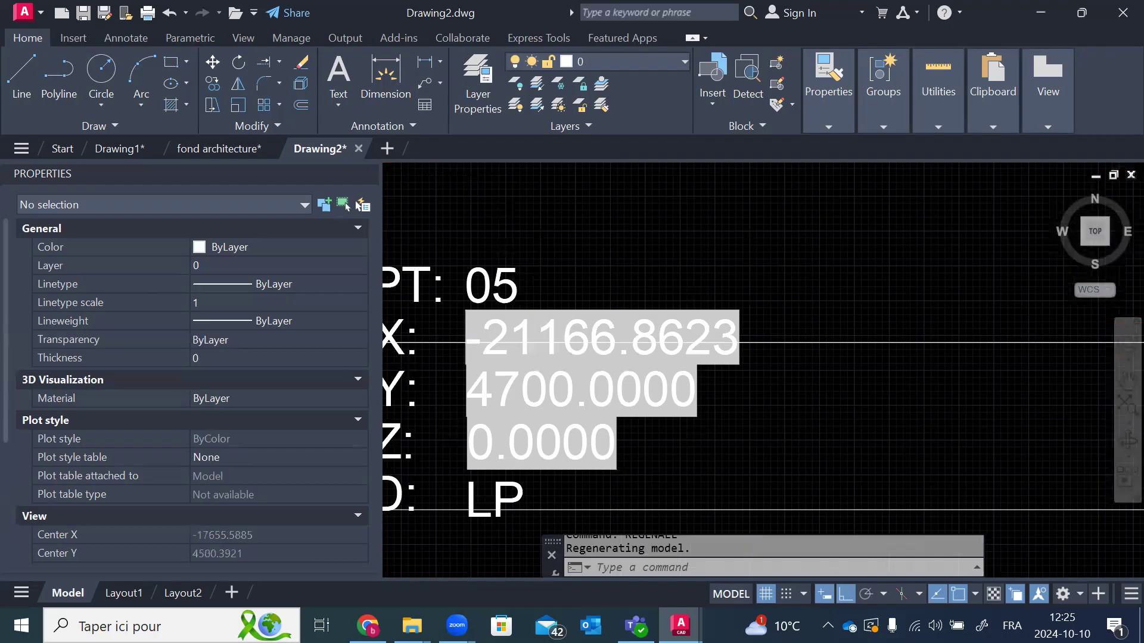
scroll(568, 394, down, 10)
scroll(663, 260, up, 6)
scroll(652, 433, up, 4)
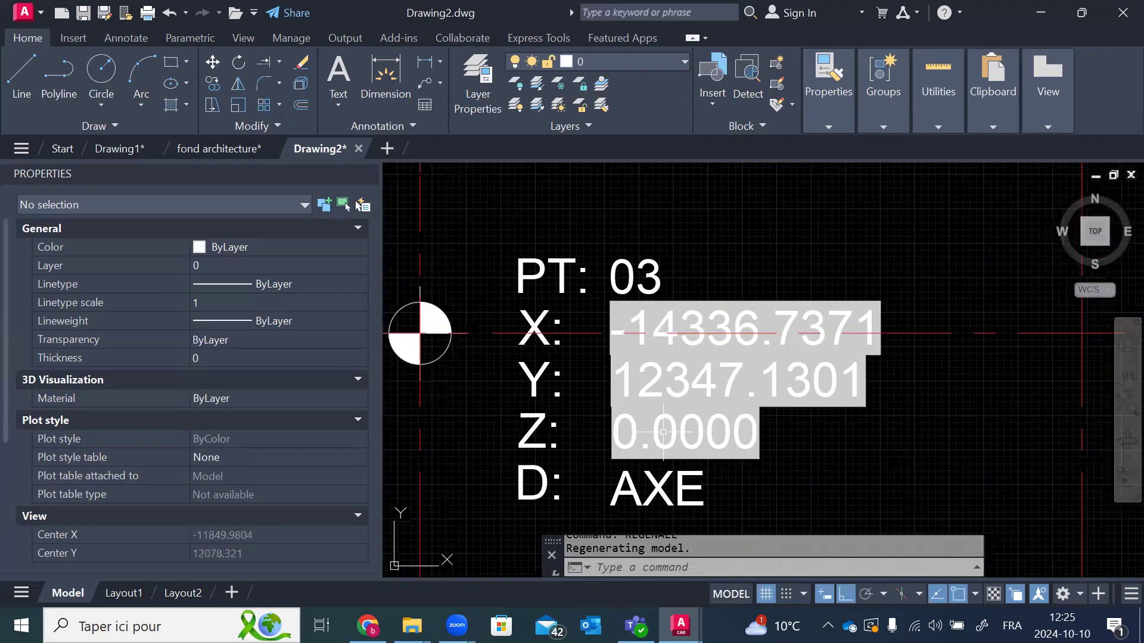
scroll(663, 432, down, 5)
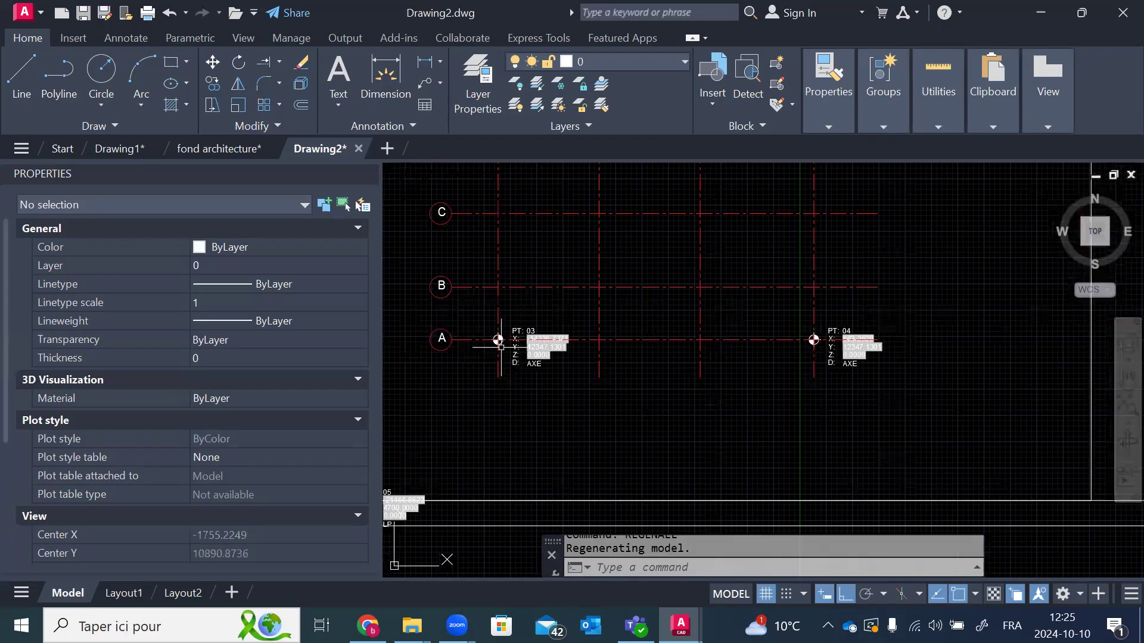
scroll(844, 320, up, 3)
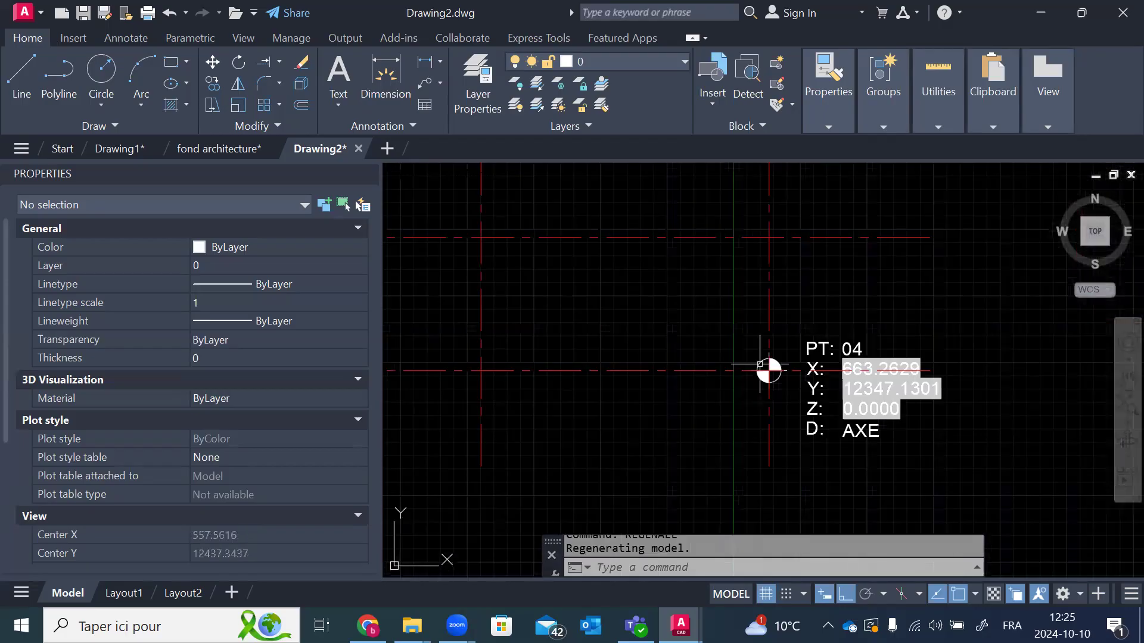
scroll(768, 370, down, 5)
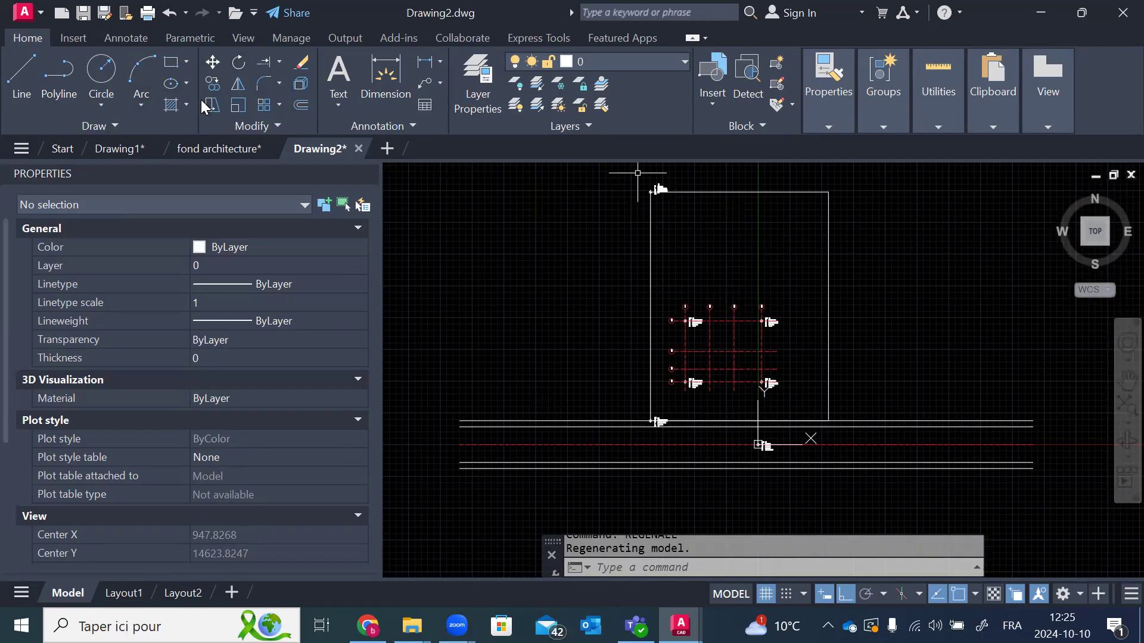
Step: Start DATAEXTRACTION and save the drawing as XVXCV.dwg in the CEGEP HAUNTSIC folder on the Desktop
text(DATAEXTRACTION)
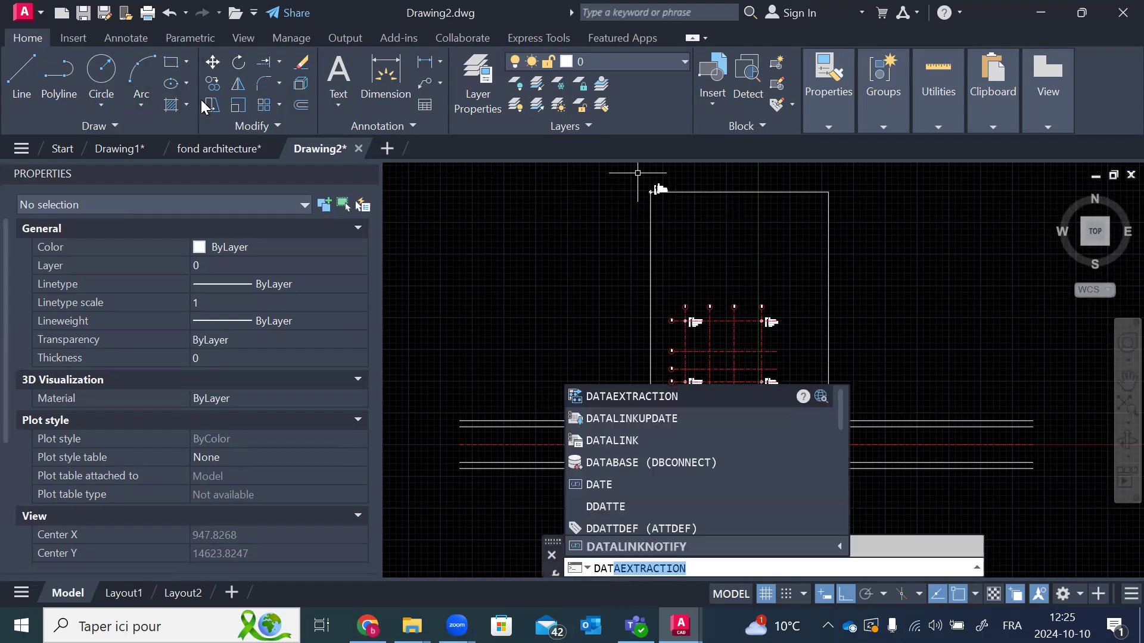
click(613, 397)
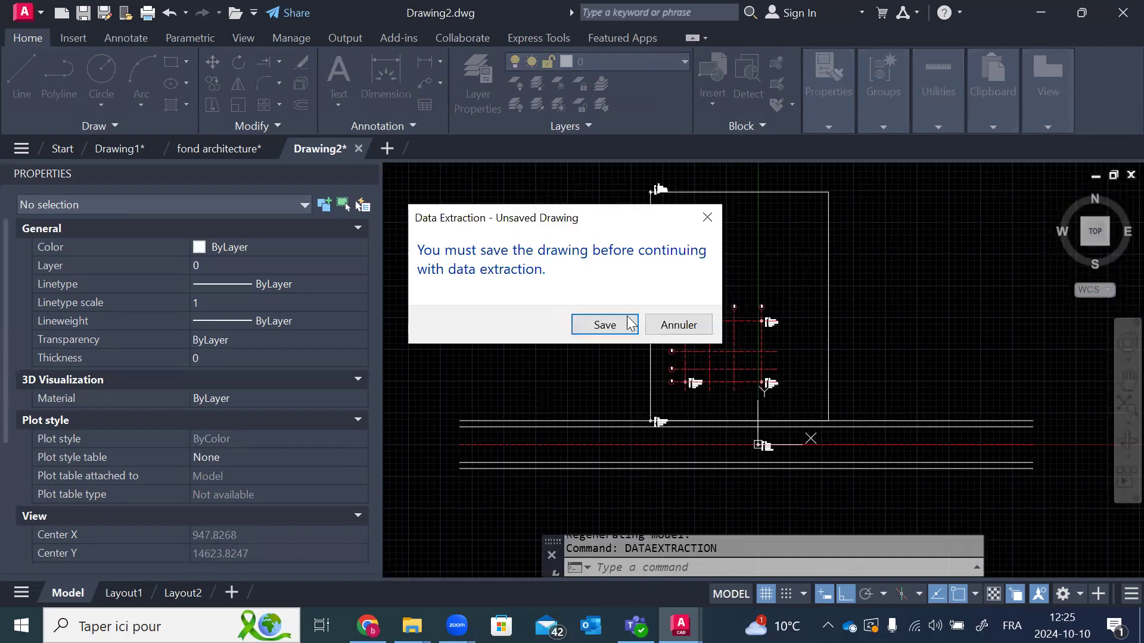
click(610, 326)
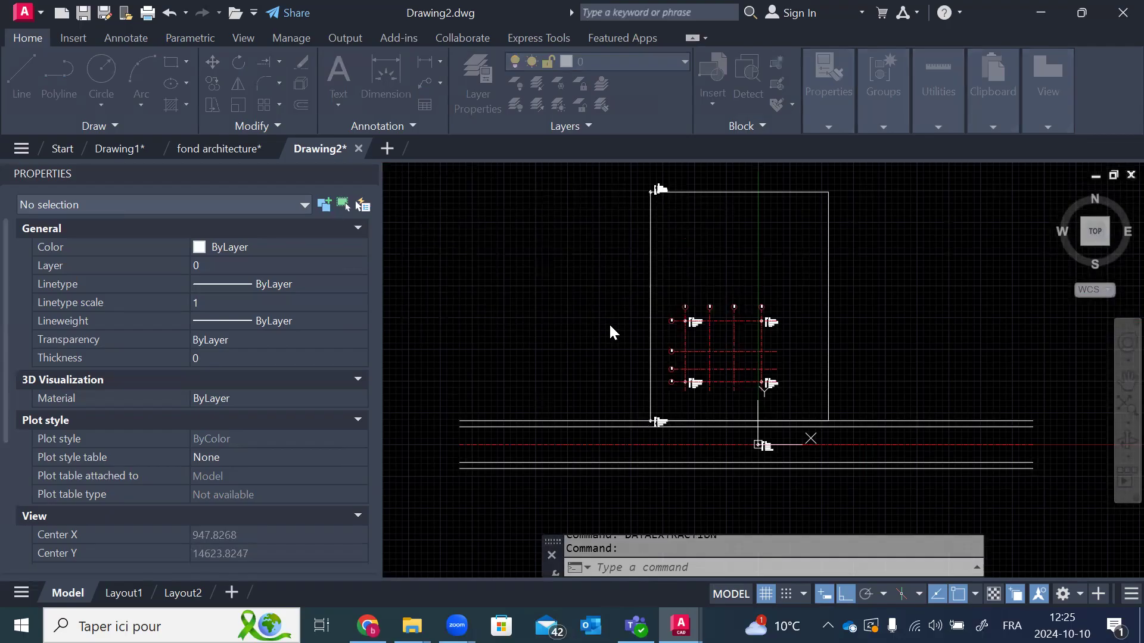
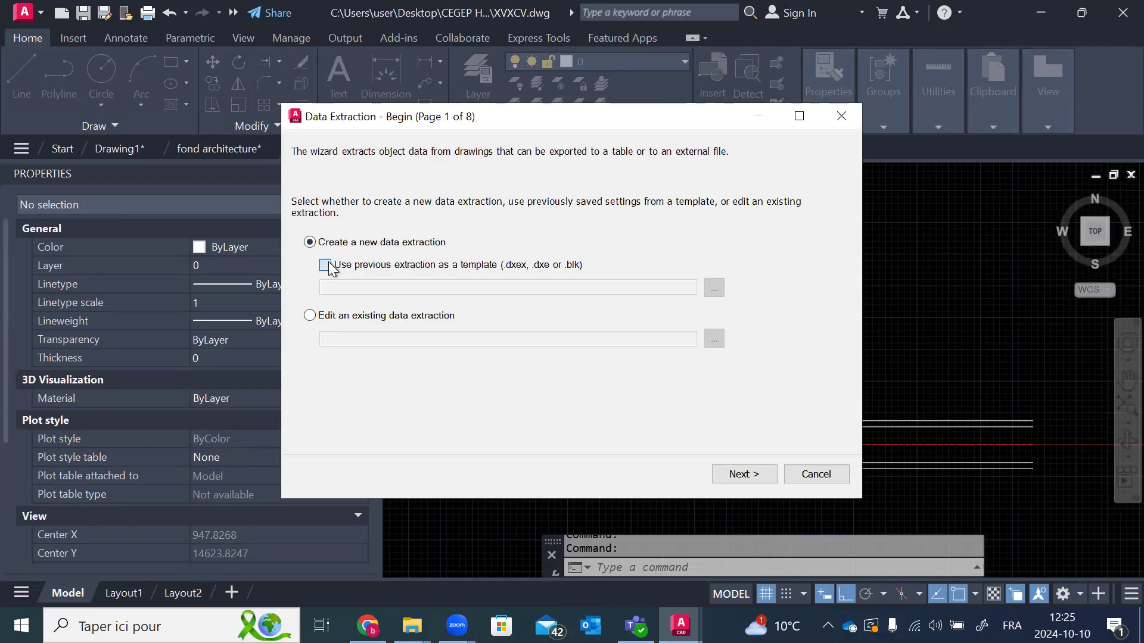
Step: Create a new data extraction saved as LISTE DE POINTS, without a template, using the current drawing as the data source
click(327, 265)
click(327, 266)
click(738, 474)
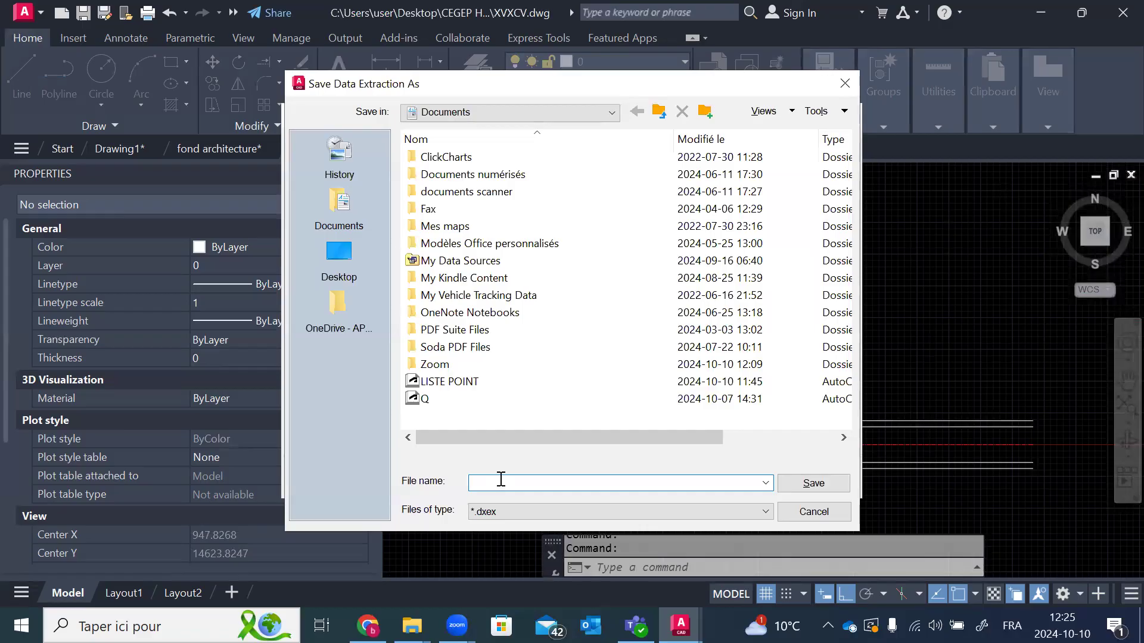
text(LISTE DE POINTS)
click(822, 485)
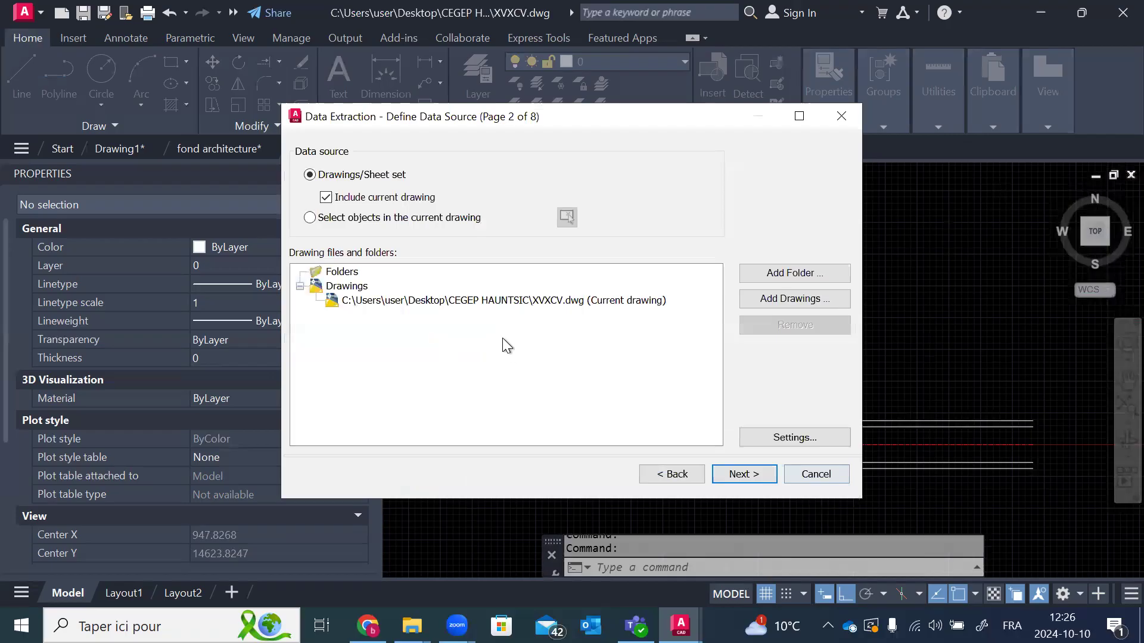
click(749, 475)
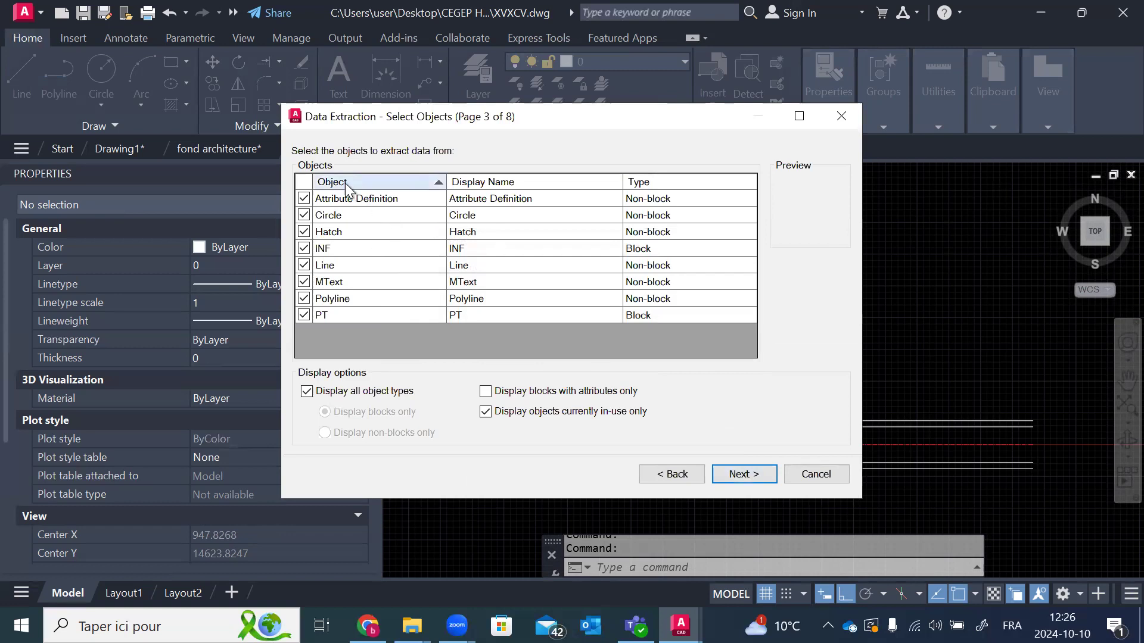
Step: Keep only Attribute Definition and INF as objects to extract, excluding Circle, Hatch, Line, MText, Polyline and PT
click(305, 199)
click(304, 199)
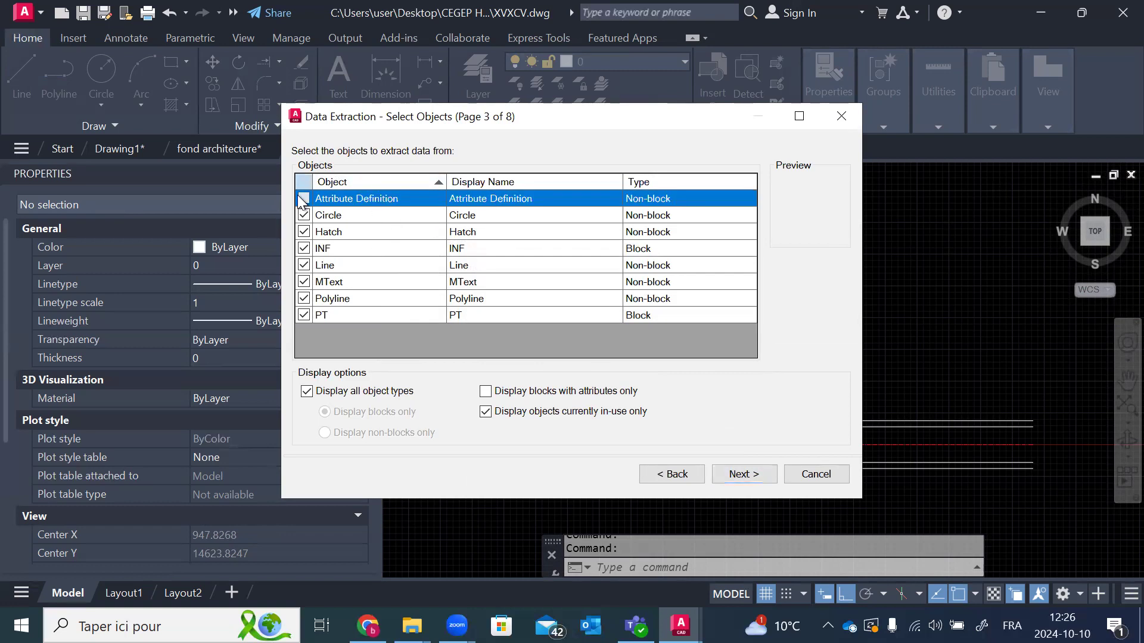
click(304, 215)
click(304, 232)
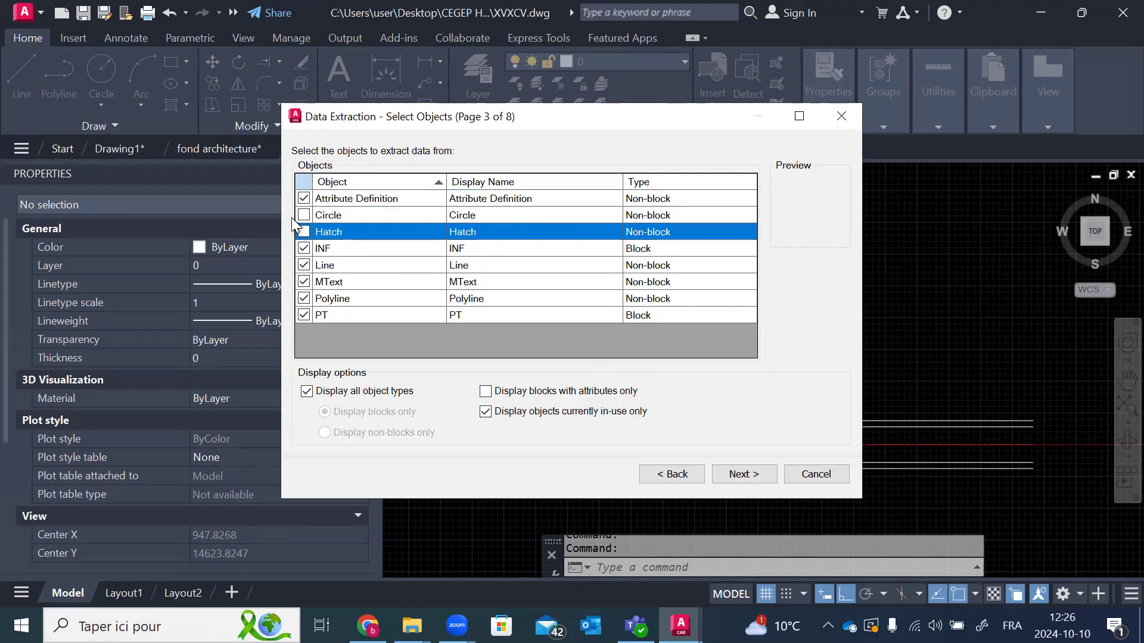
click(304, 199)
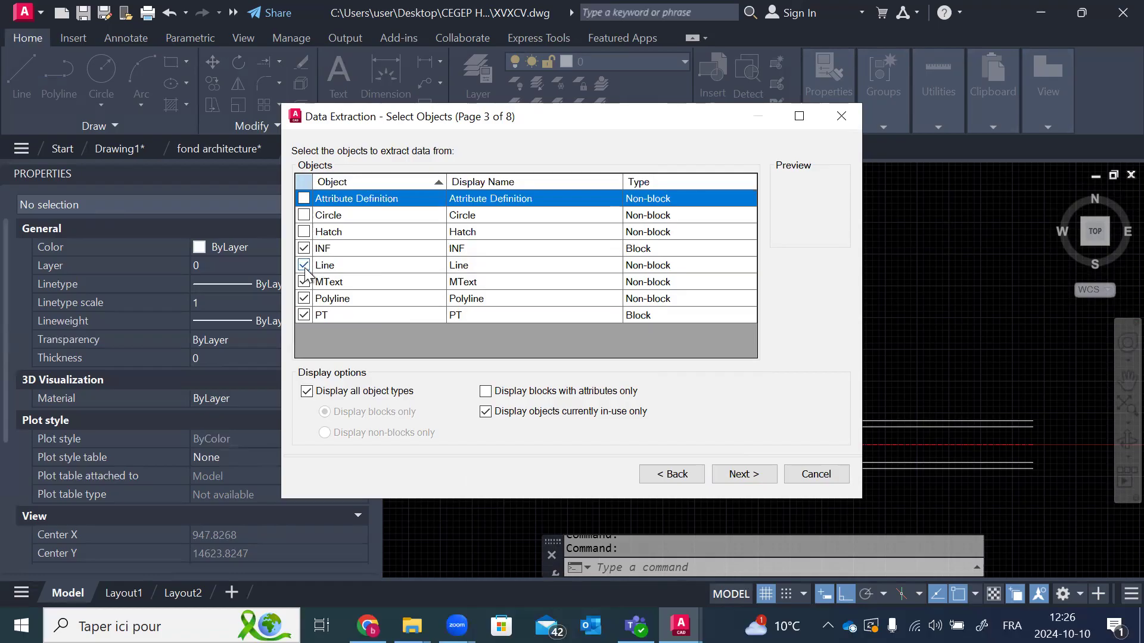
click(303, 265)
click(304, 282)
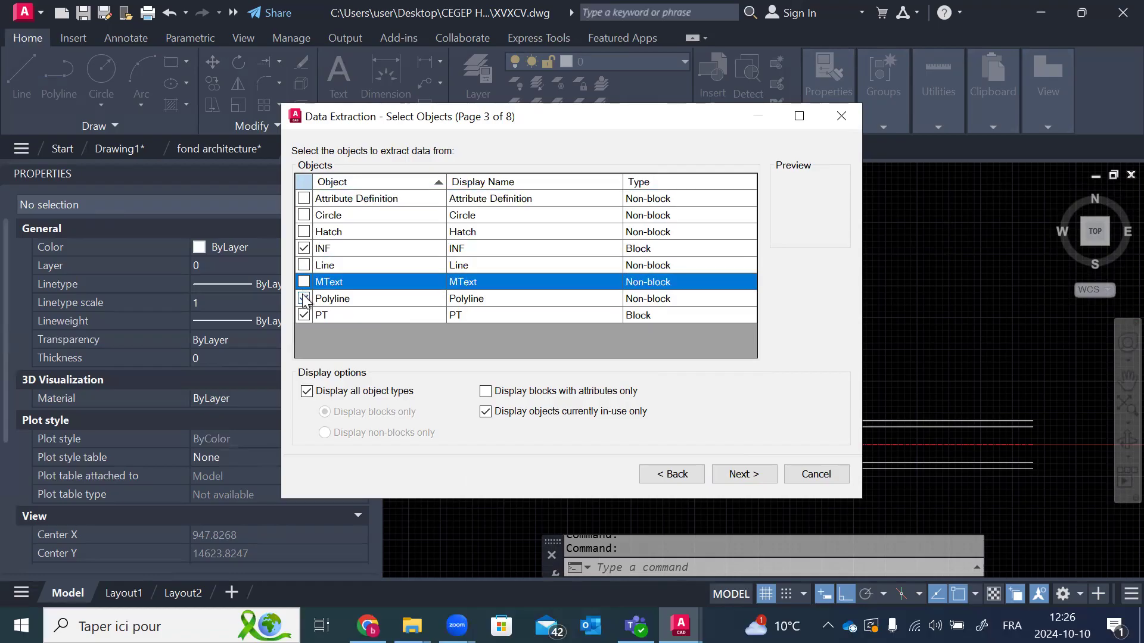
click(303, 298)
click(304, 315)
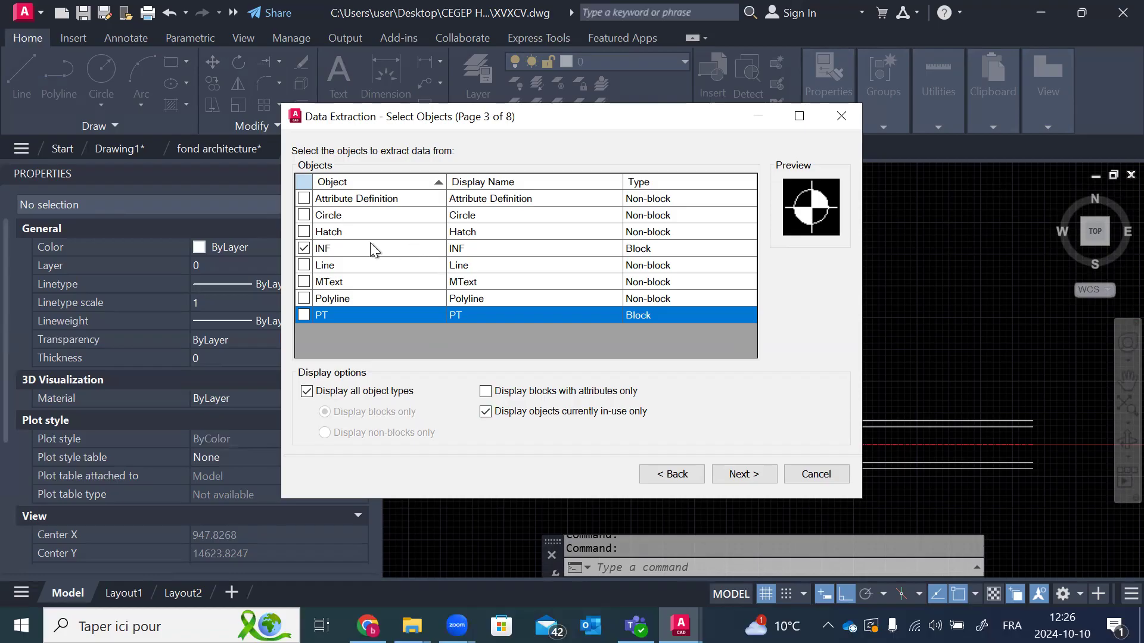
click(303, 198)
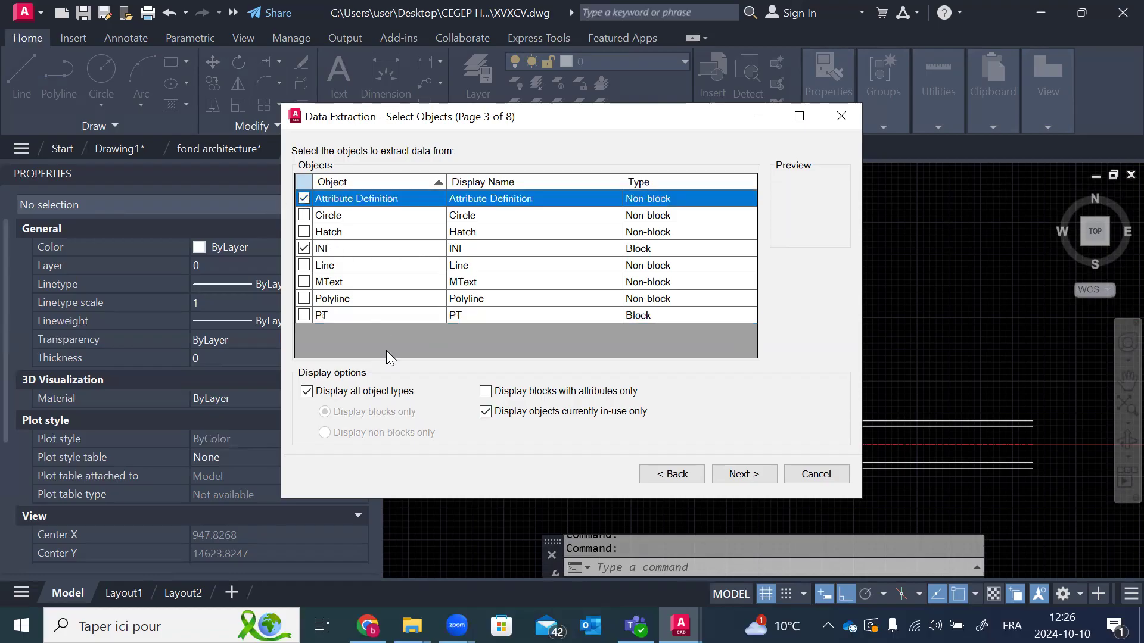
Step: Restrict the object list to blocks with attributes only, including ones not in use, keep INF selected and continue to property selection
click(491, 393)
click(485, 411)
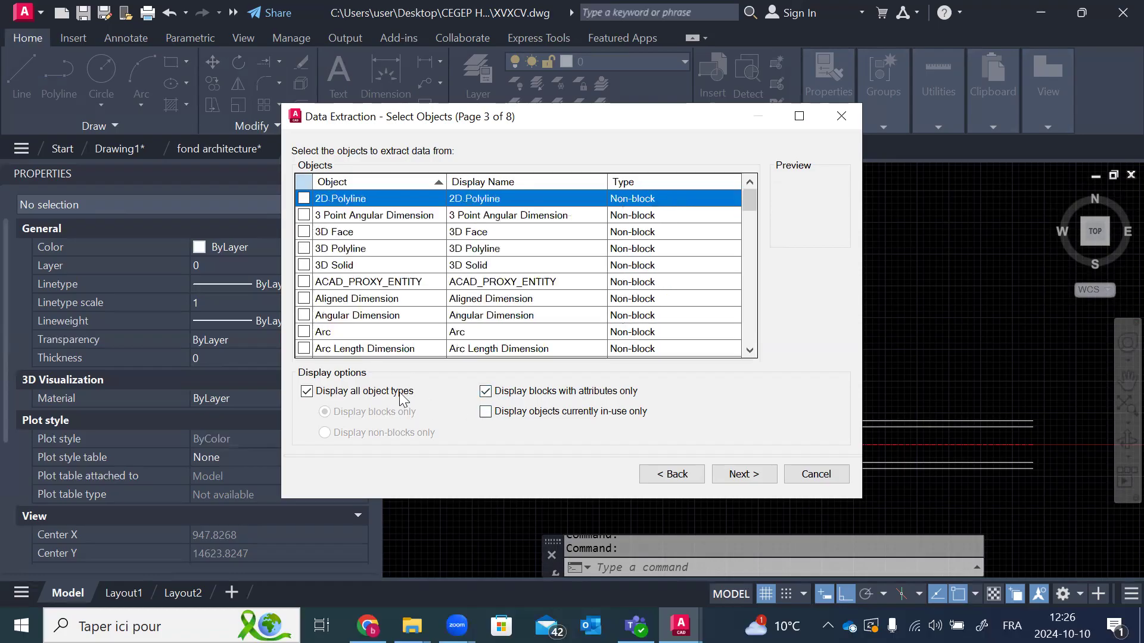
click(307, 392)
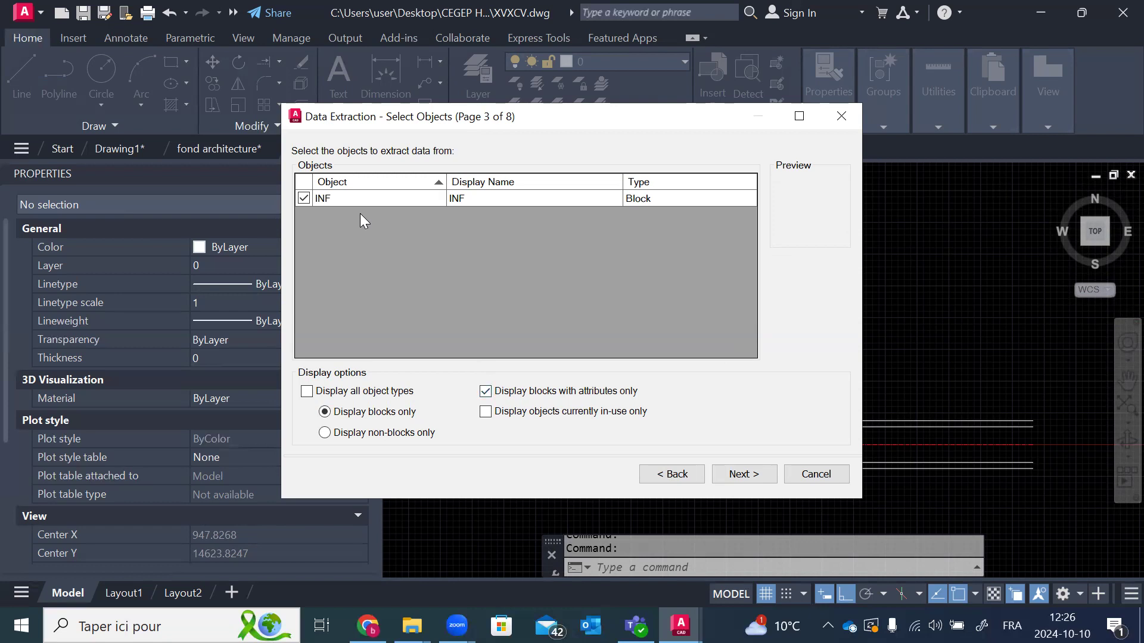
click(744, 475)
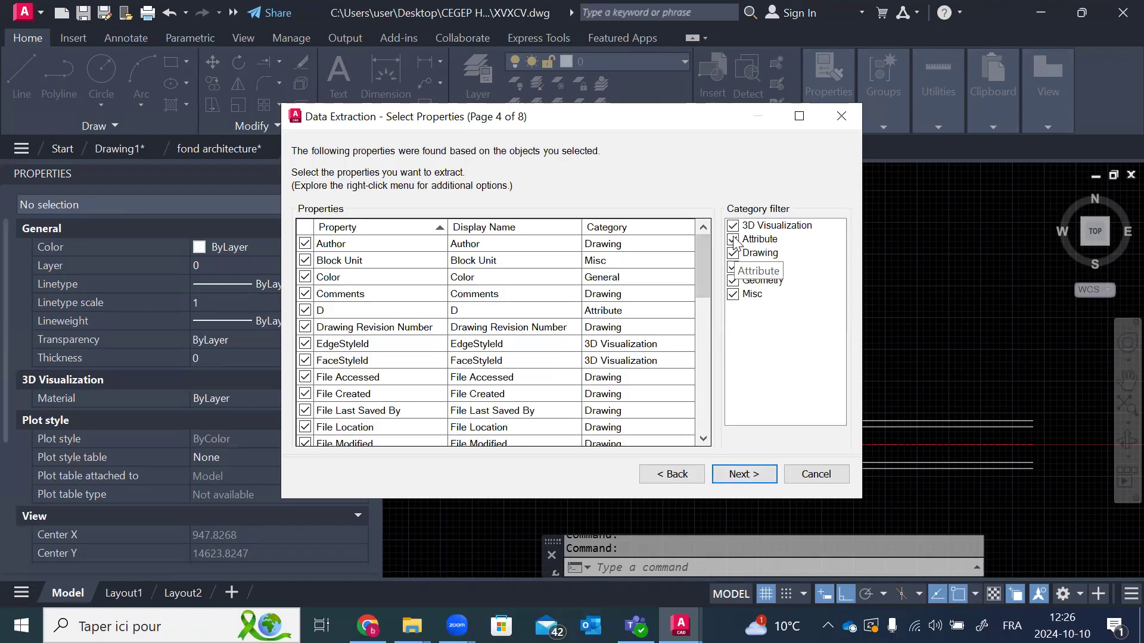
Step: Filter the properties to the 3D Visualization category and exclude EdgeStyleId, FaceStyleId and VisualStyleId
click(733, 239)
click(733, 253)
click(733, 266)
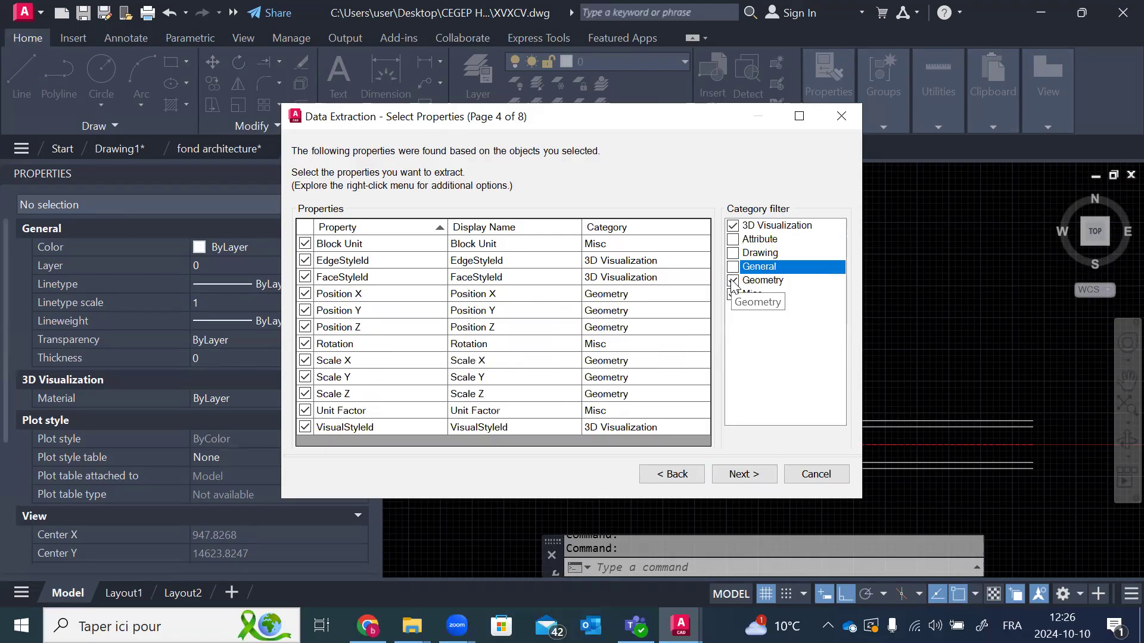
click(733, 280)
click(733, 293)
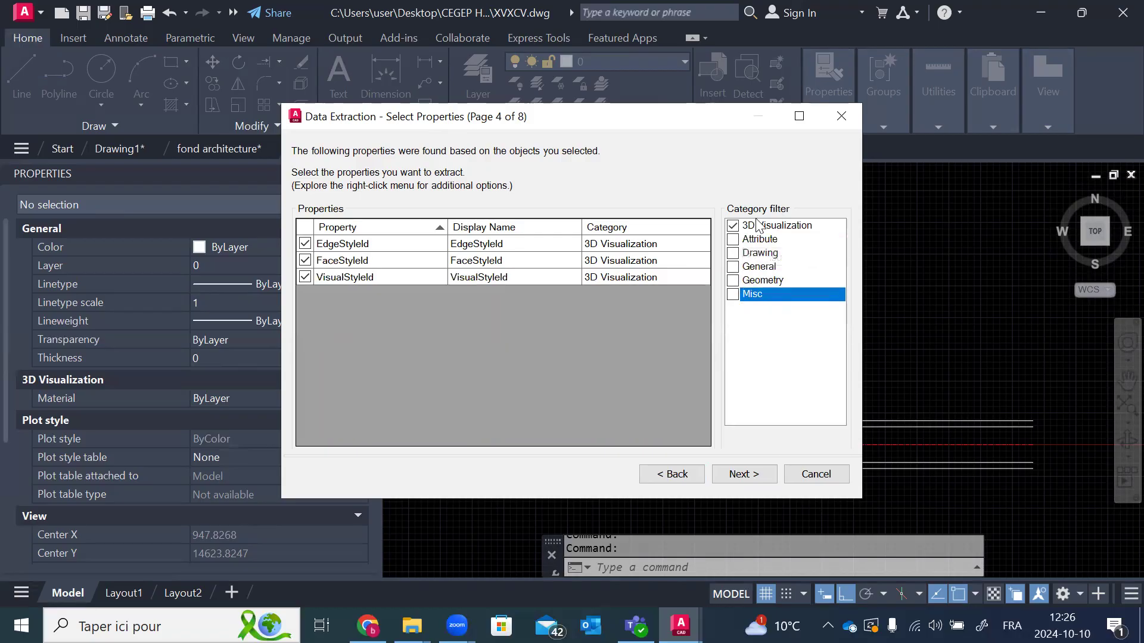
click(305, 277)
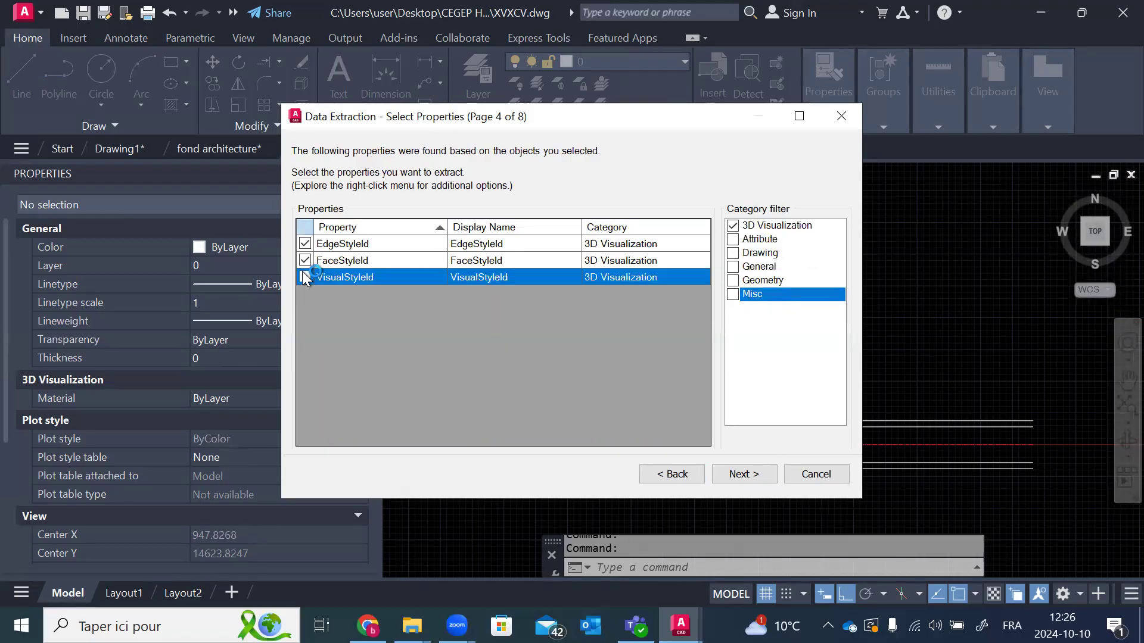
click(305, 261)
click(305, 244)
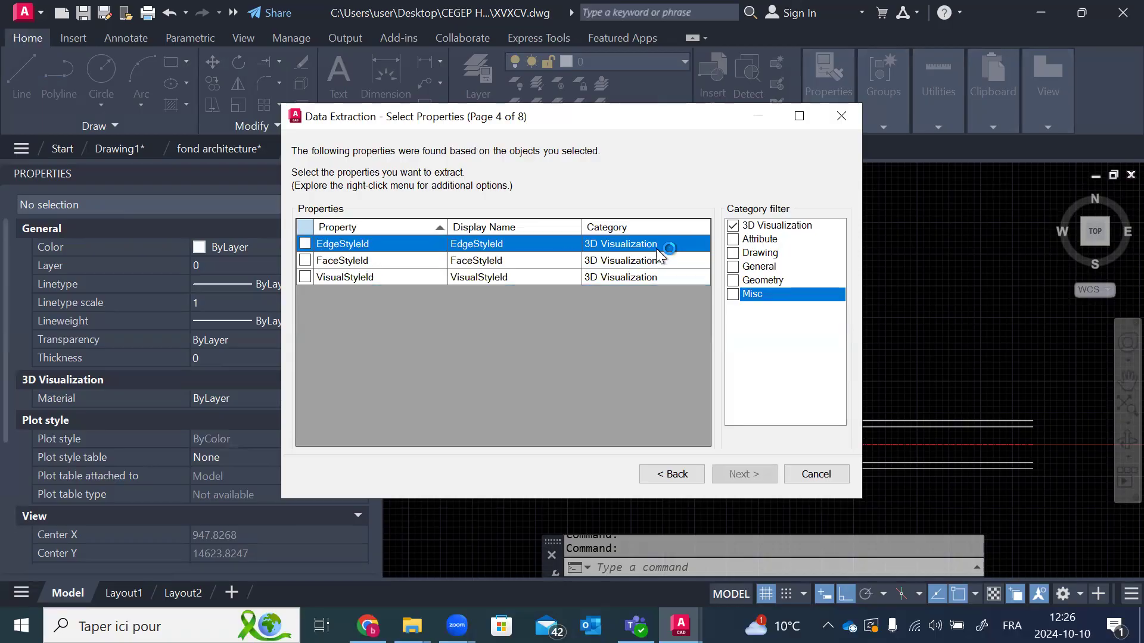
Step: Filter the properties to the Attribute category and preview the extracted rows before returning to property selection
click(734, 239)
click(733, 226)
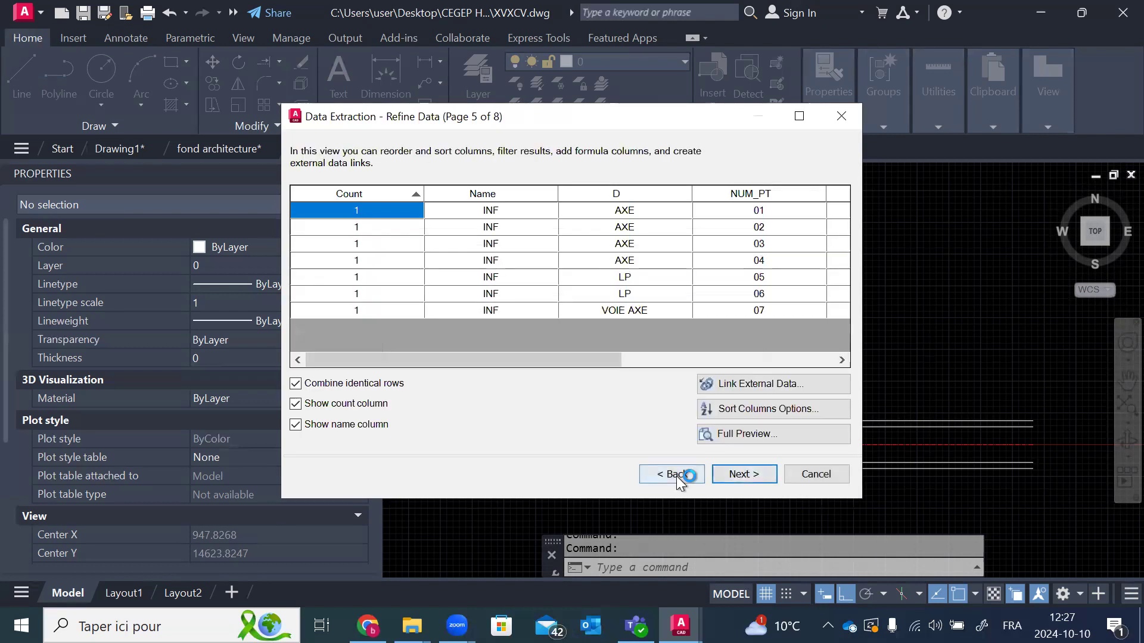
click(672, 474)
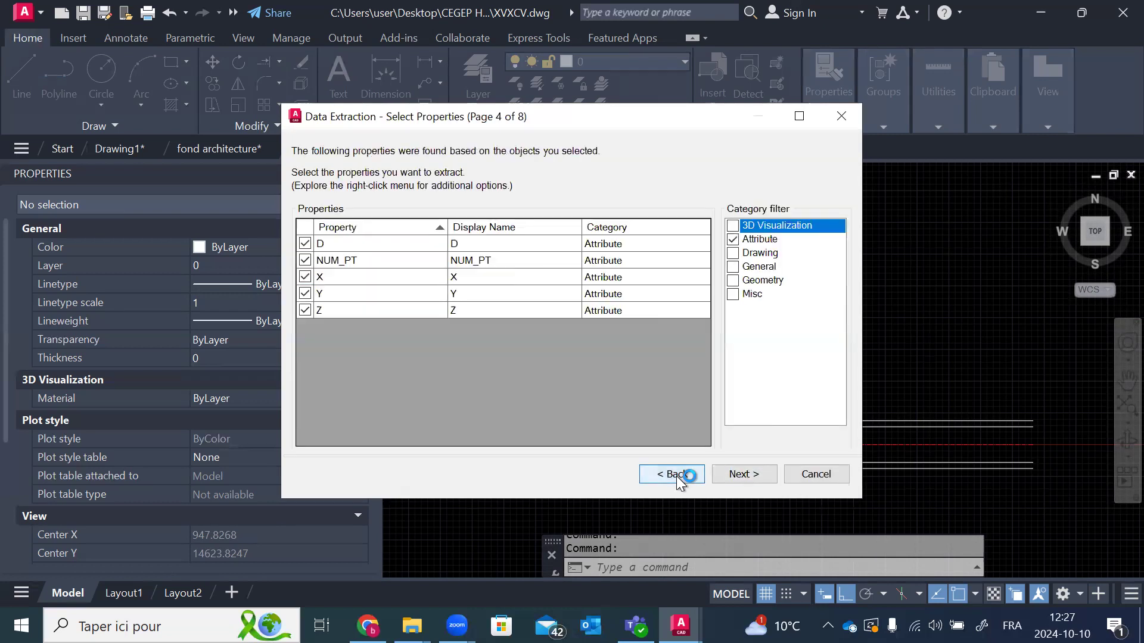
Step: Filter the properties to the Drawing category and exclude all of them, from Author through Total Editing Time
click(734, 253)
click(733, 240)
click(305, 444)
click(305, 427)
click(305, 411)
click(305, 392)
click(305, 377)
click(305, 360)
click(305, 344)
click(305, 327)
click(305, 310)
click(305, 293)
click(305, 277)
click(305, 261)
click(306, 244)
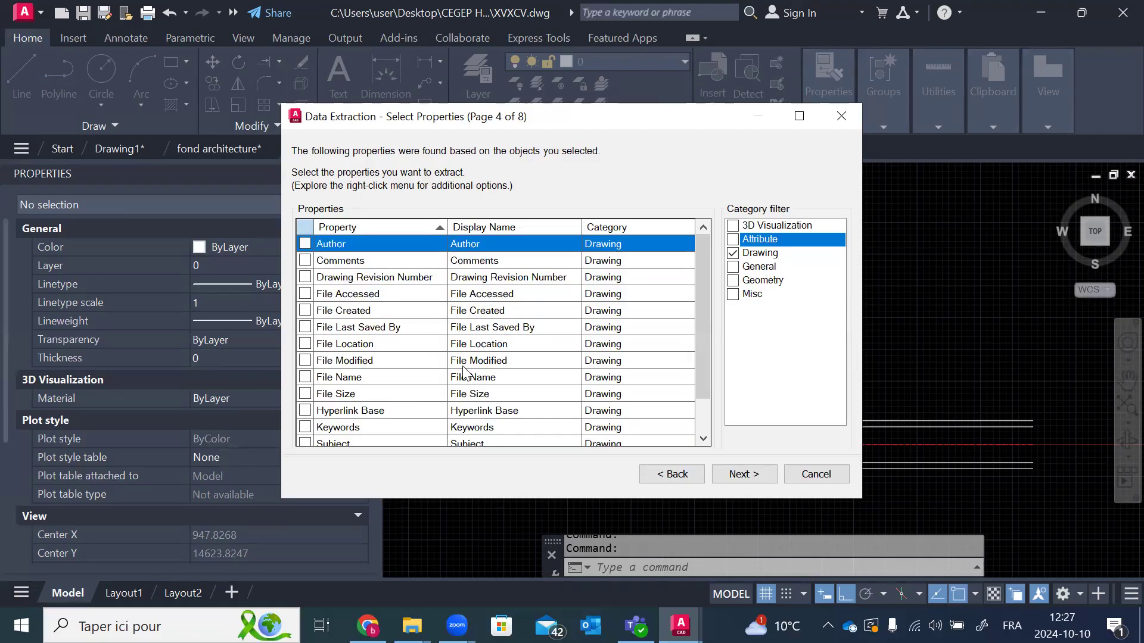
scroll(465, 374, down, 1)
click(306, 428)
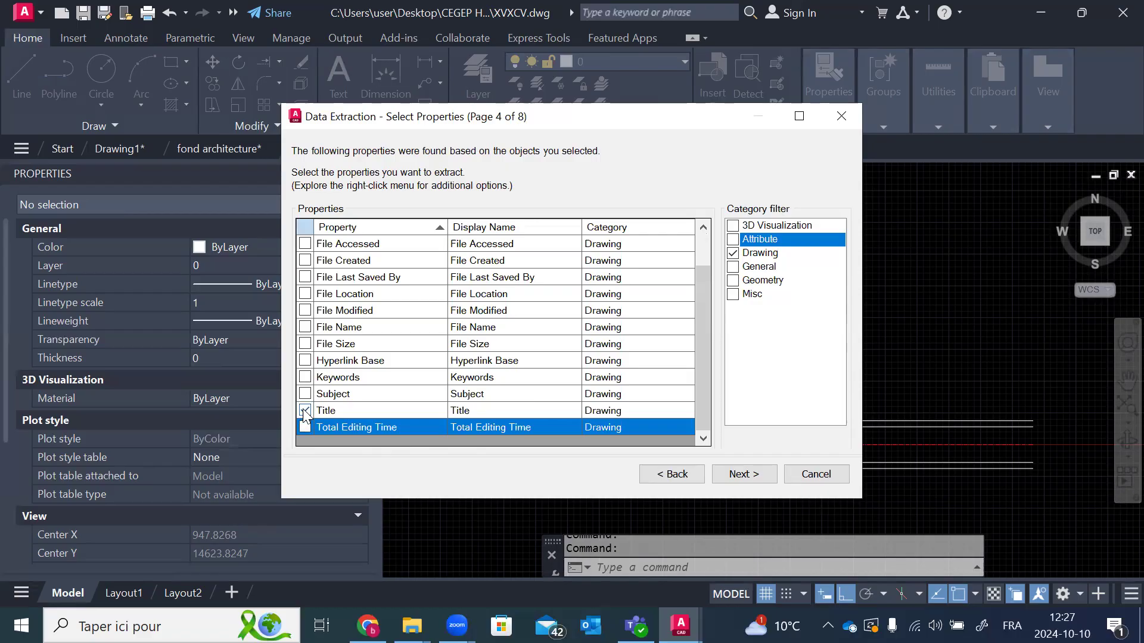
click(305, 411)
Step: Filter the properties to the General category and exclude Color, Hyperlink, Layer, Linetype, Linetype Scale, Lineweight and Plot Style
click(734, 266)
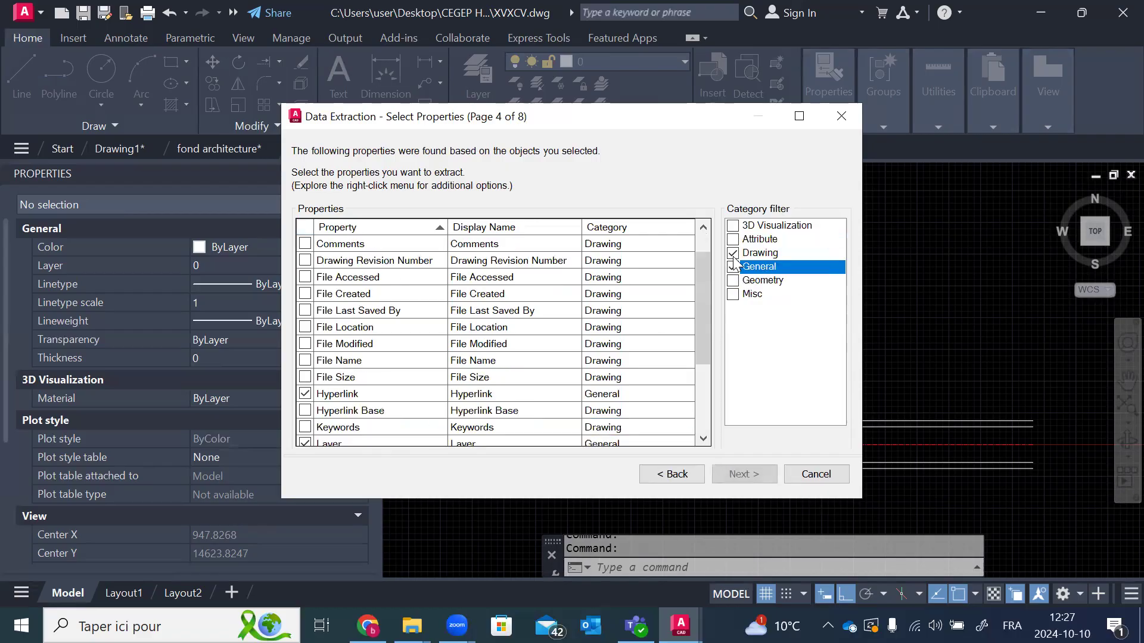
click(734, 253)
click(305, 343)
click(305, 327)
click(305, 310)
click(305, 294)
click(305, 277)
click(305, 260)
click(305, 244)
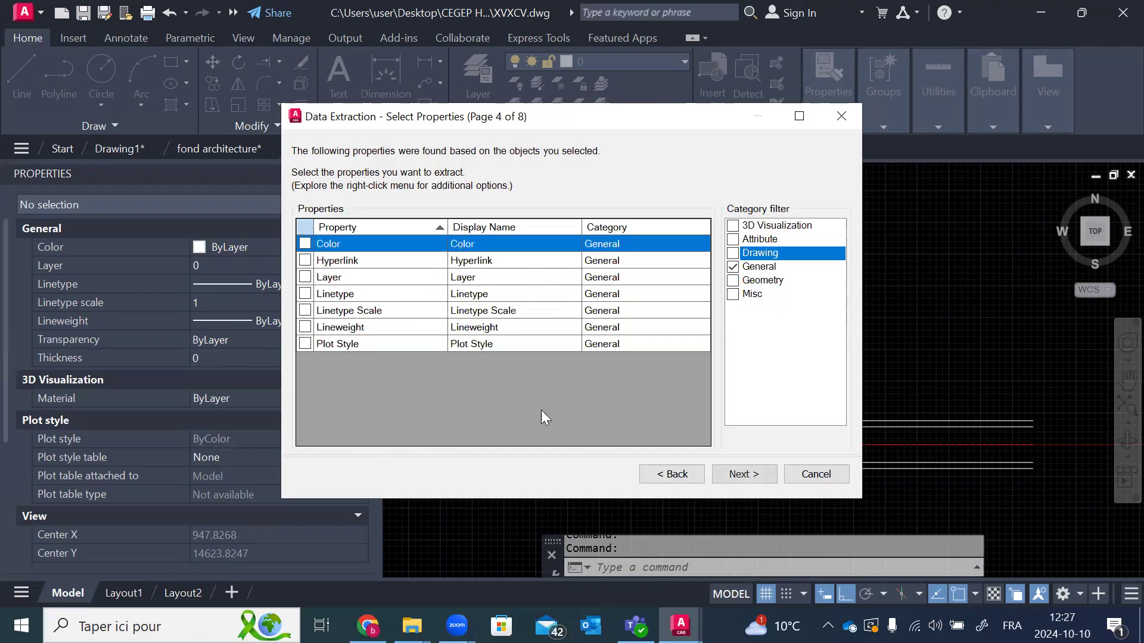
Step: Filter the properties to the Geometry category and exclude Position X, Y, Z and Scale X, Y, Z
click(732, 280)
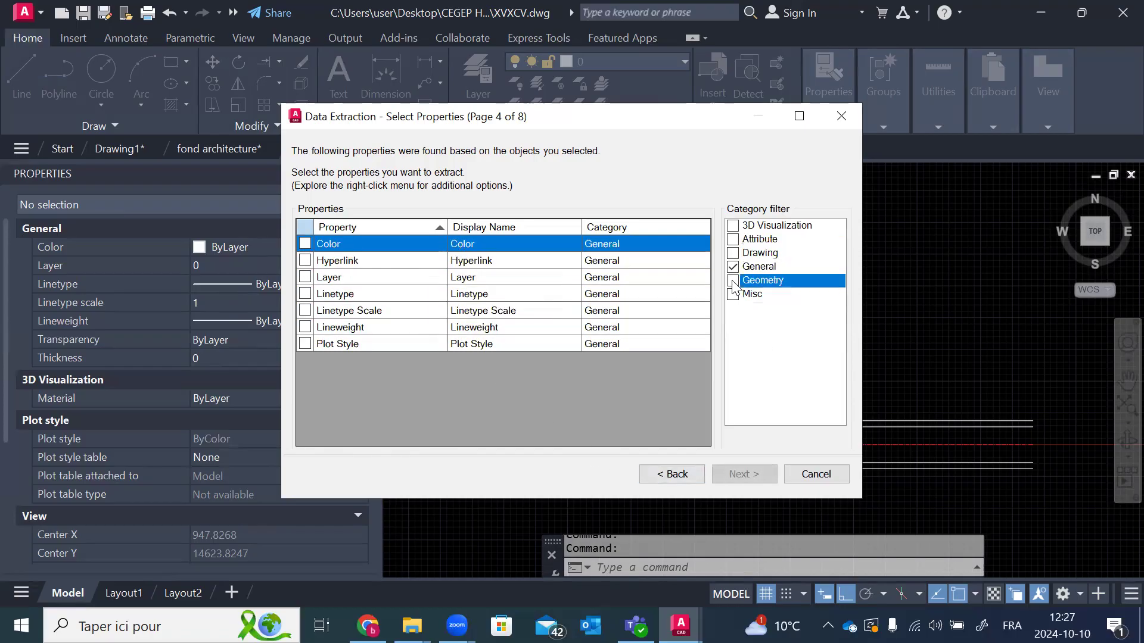
click(732, 266)
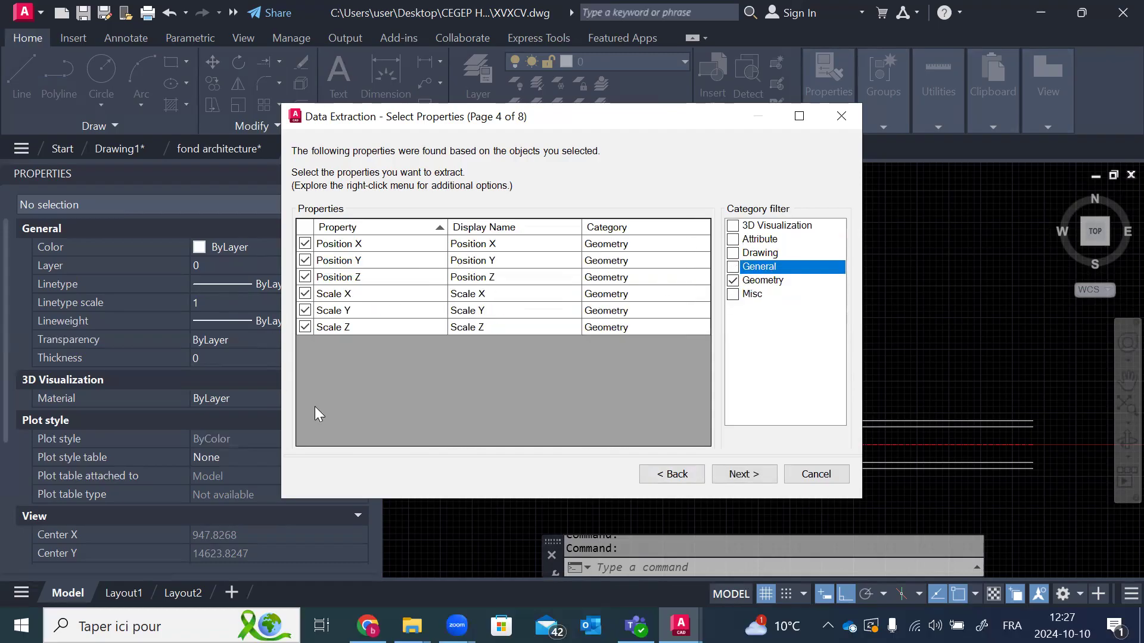
click(305, 327)
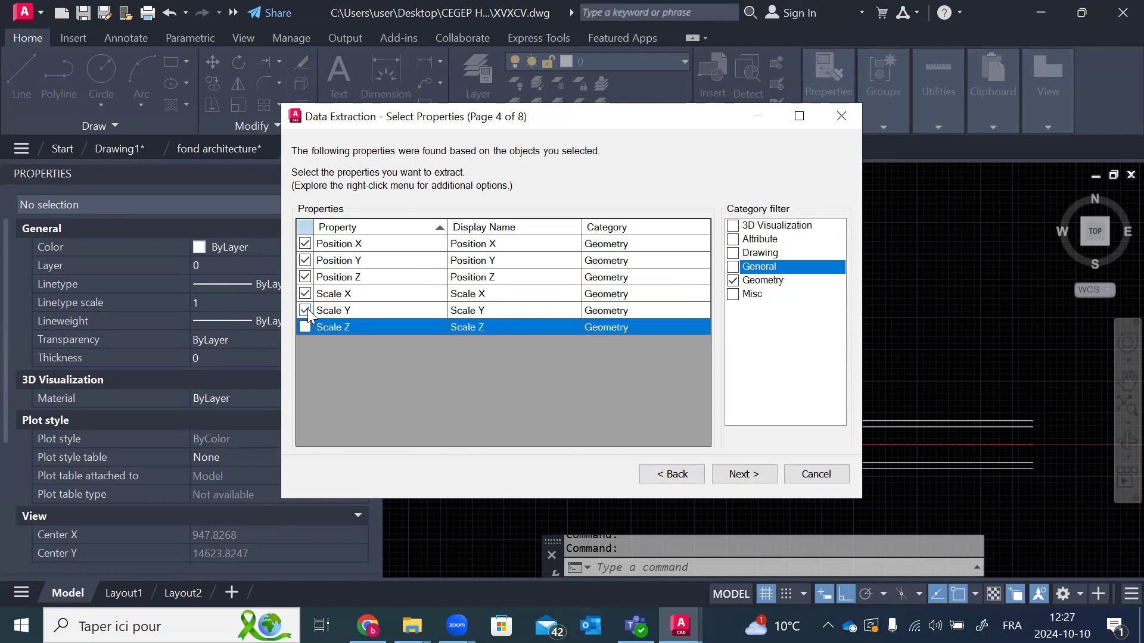
click(305, 310)
click(305, 294)
click(305, 277)
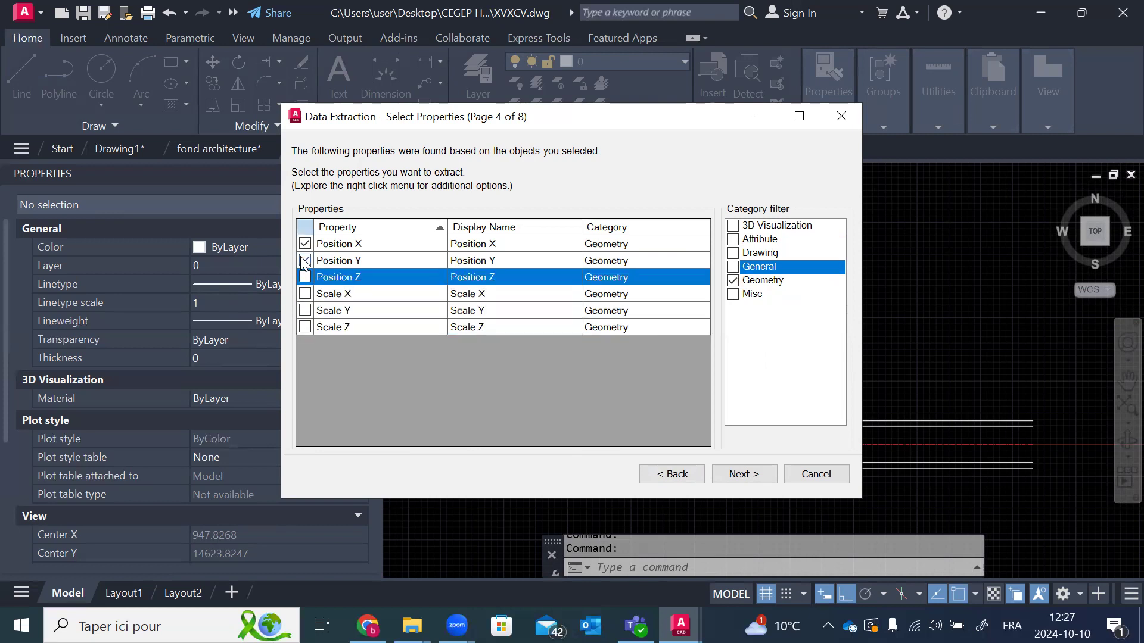
click(305, 261)
click(305, 244)
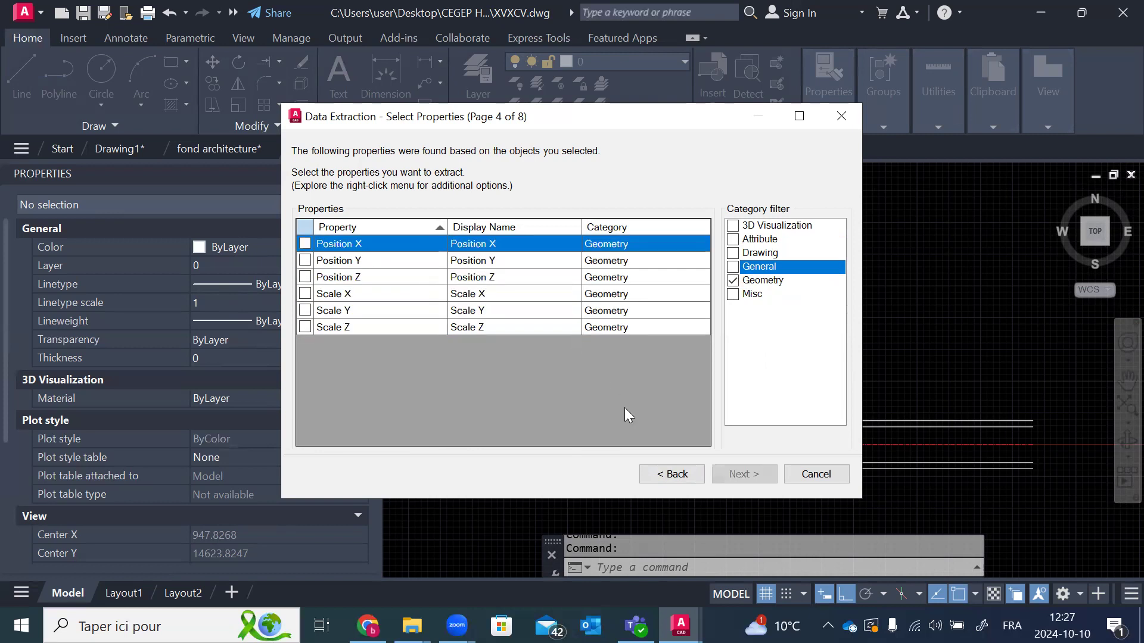
Step: Filter the properties to the Misc category and exclude Block Unit, Rotation and Unit Factor
click(733, 293)
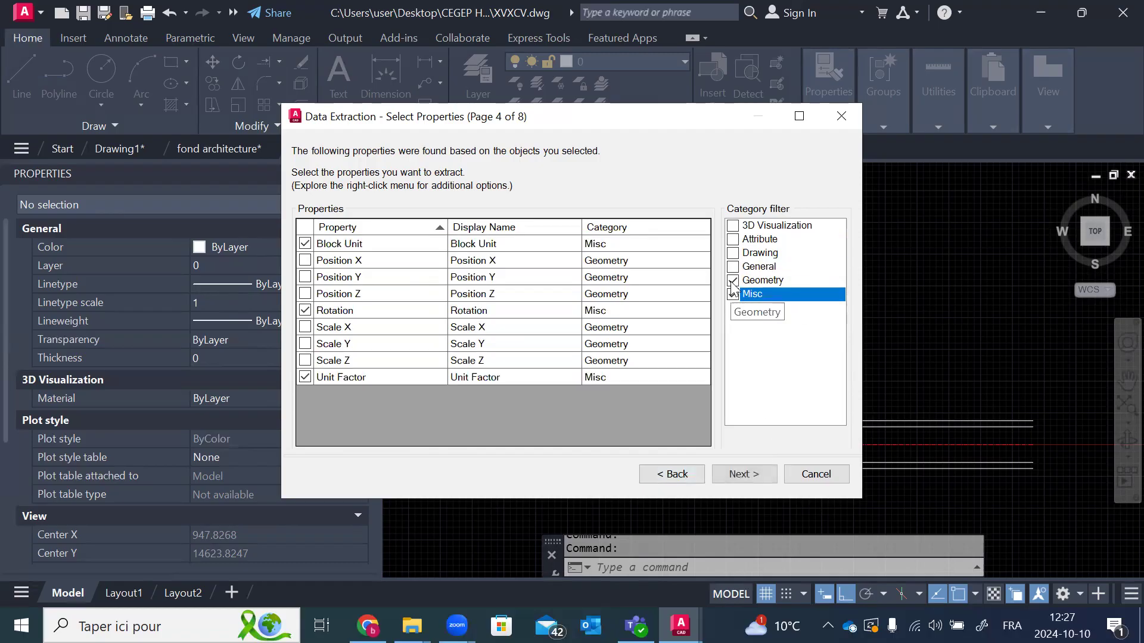
click(733, 281)
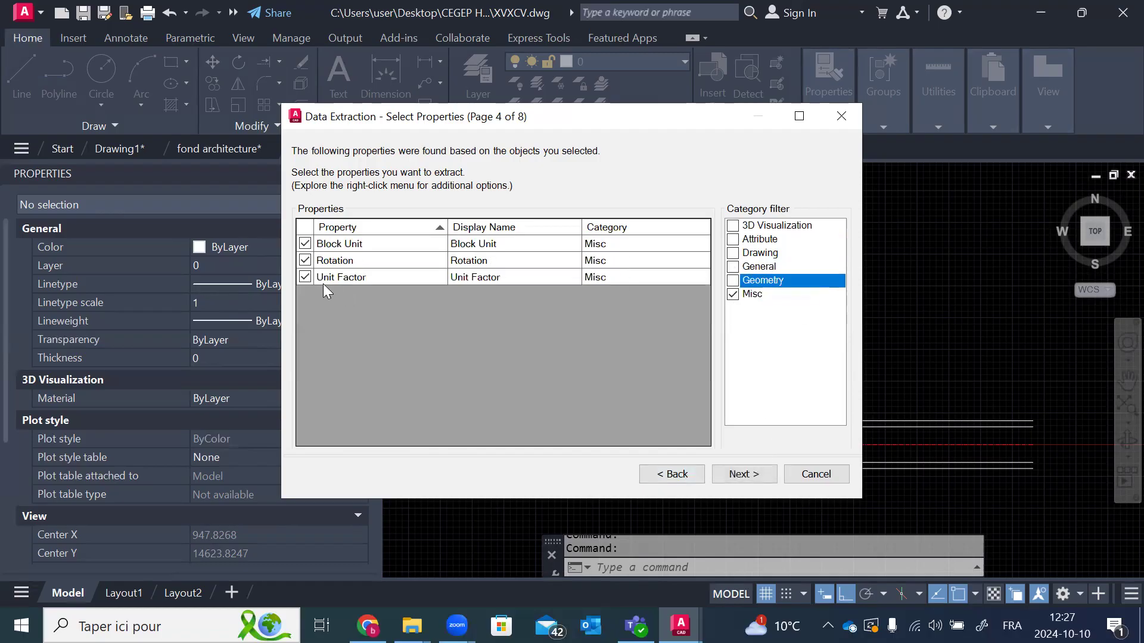
click(305, 277)
click(306, 260)
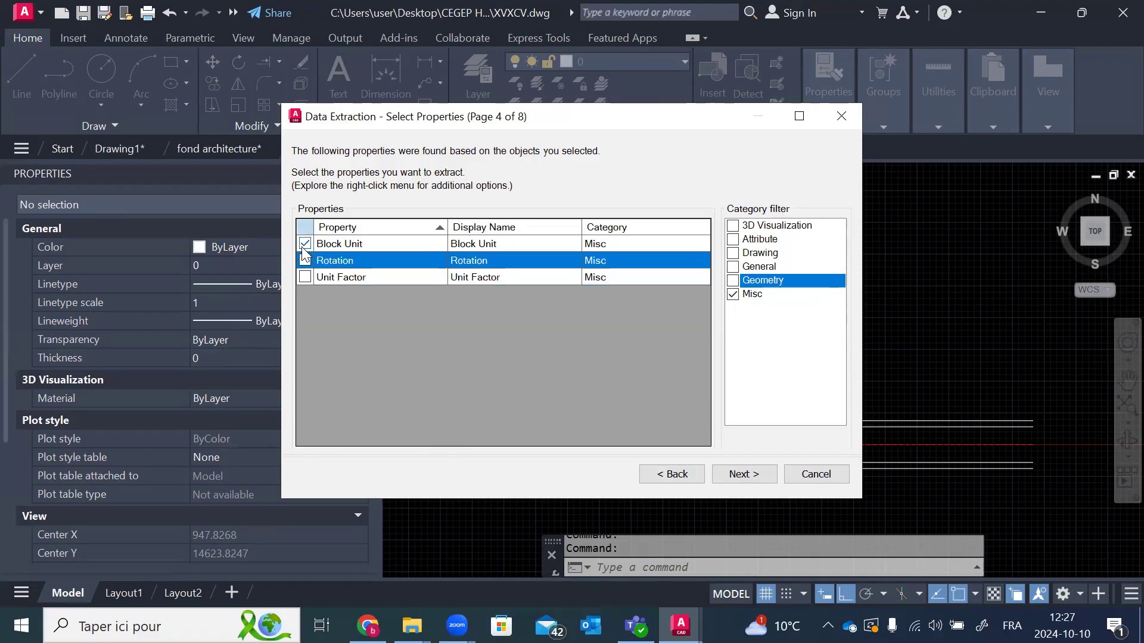
click(305, 244)
Step: Show all property categories again and continue to refining the data with only the attribute properties selected
click(732, 280)
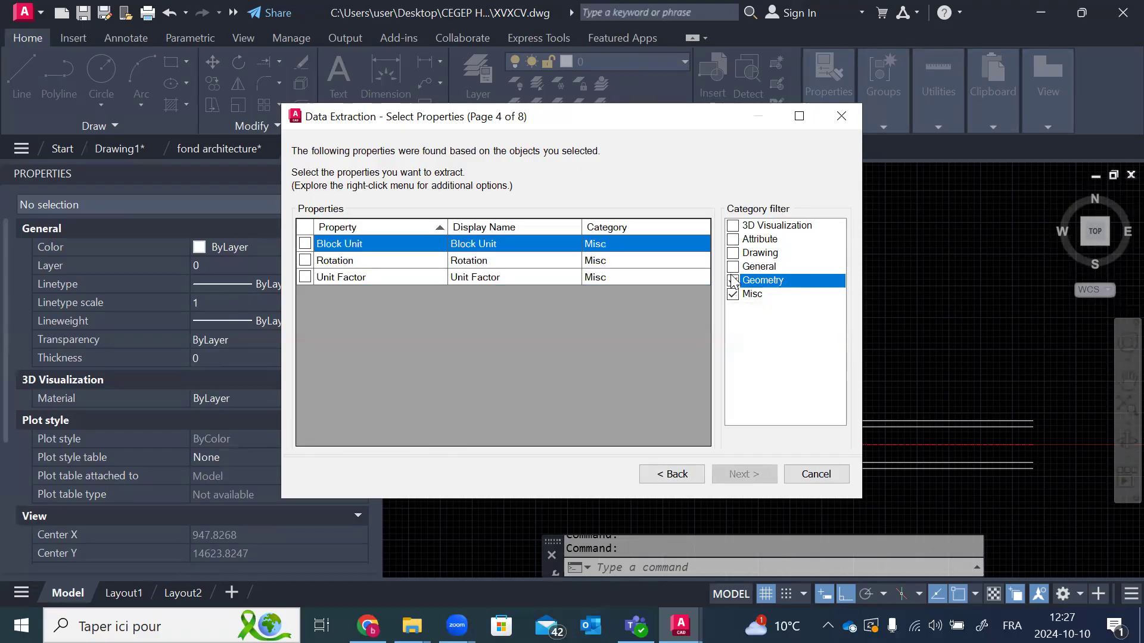
click(733, 266)
click(733, 253)
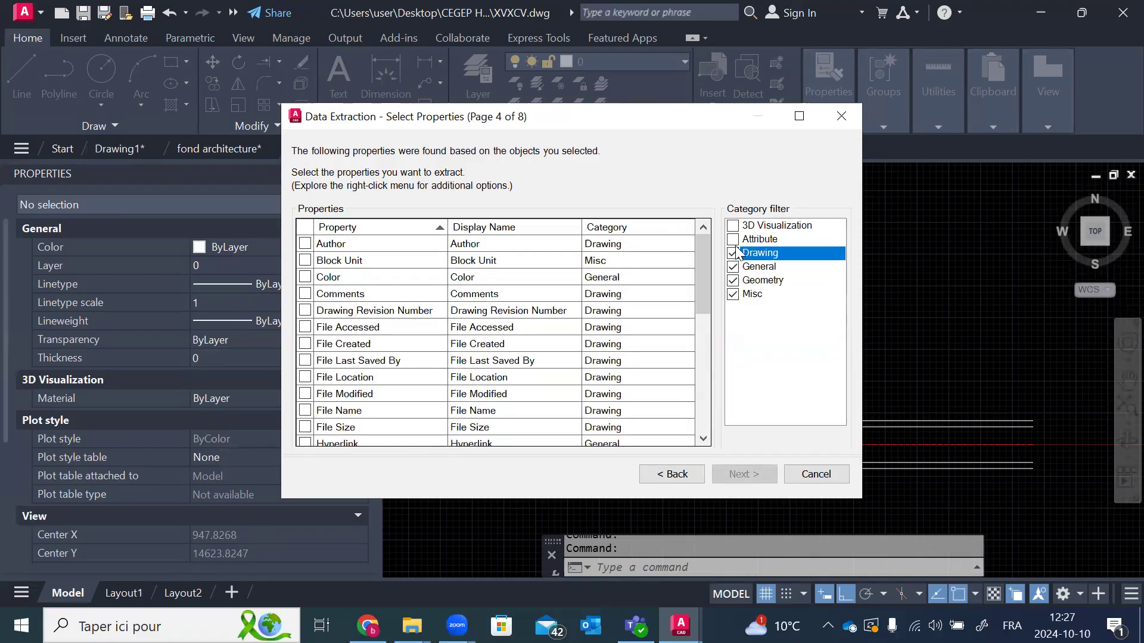
click(733, 239)
click(733, 225)
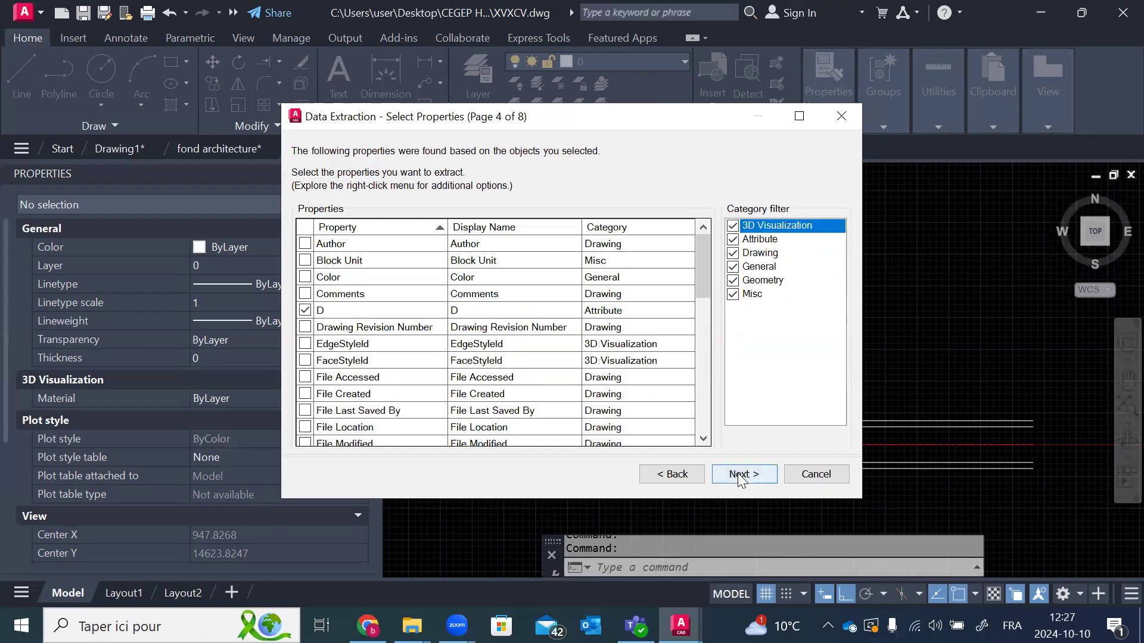
click(739, 475)
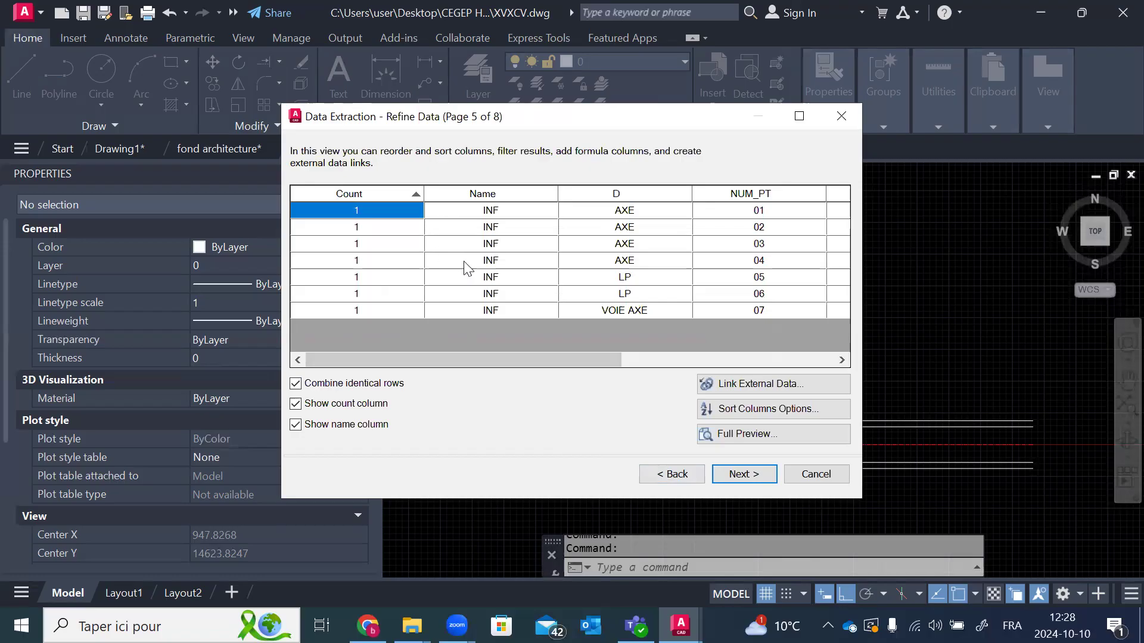
Step: Hide the count and name columns of the extracted data, keeping identical rows combined
drag(526, 357, 674, 352)
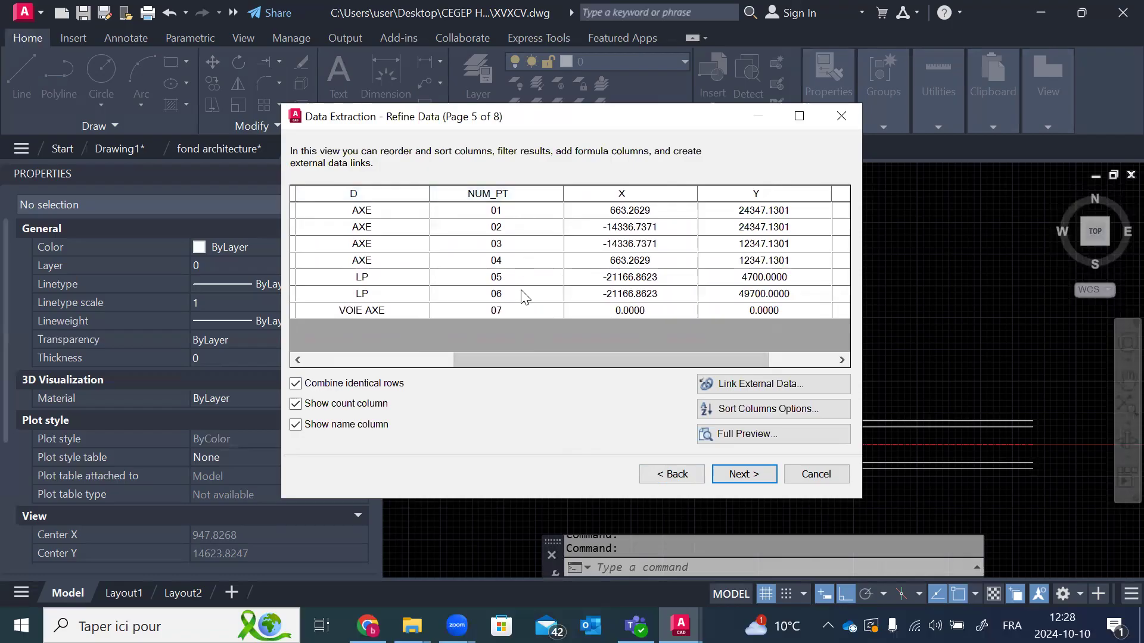
drag(634, 356, 410, 338)
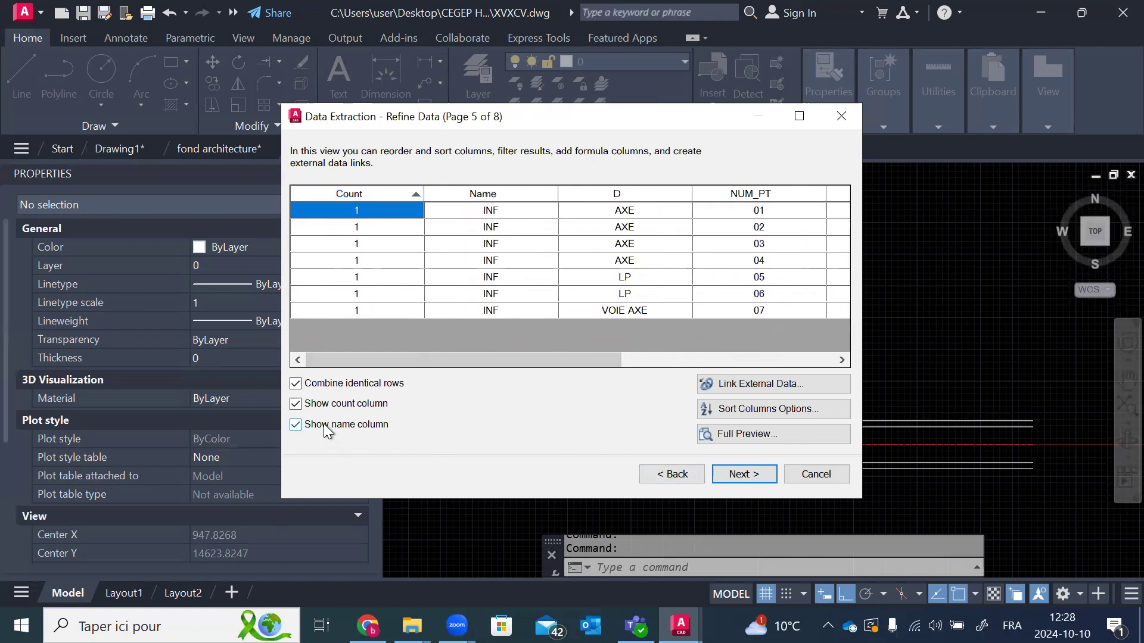
click(295, 405)
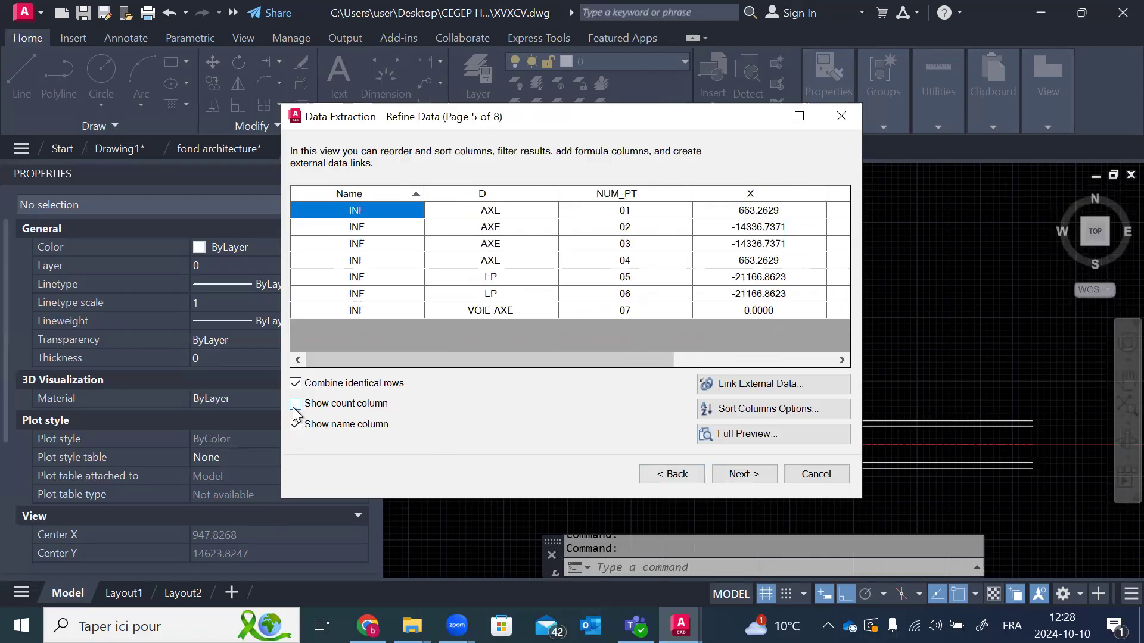
click(296, 406)
click(296, 405)
click(296, 385)
click(295, 426)
mouse_move(402, 359)
mouse_down()
mouse_move(589, 363)
mouse_move(380, 360)
mouse_up()
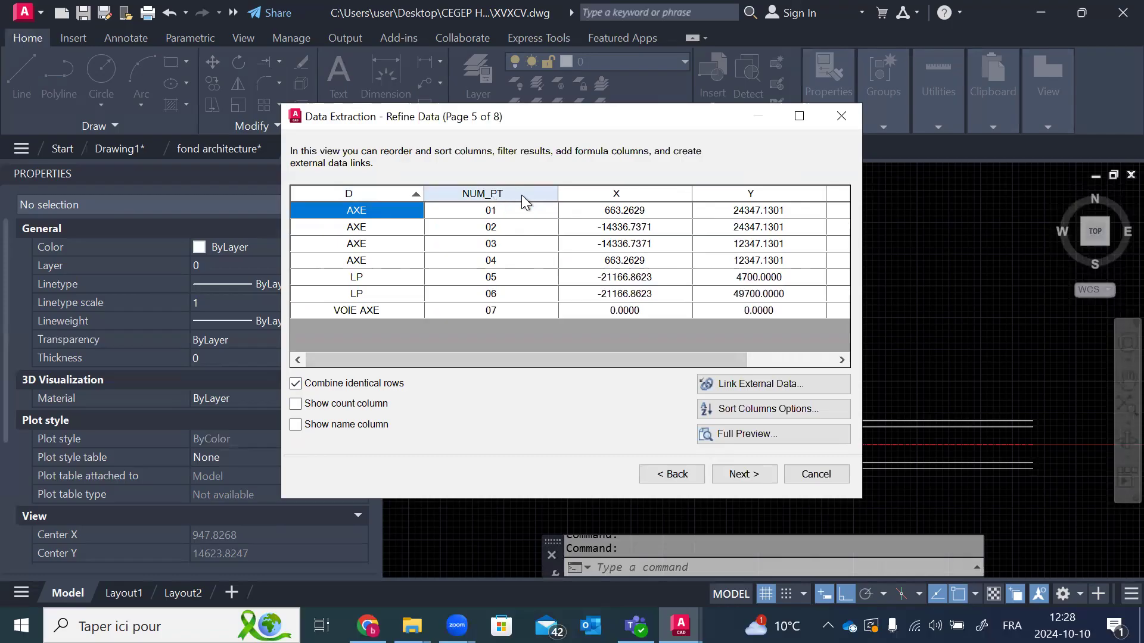
Step: Sort the rows by D in descending order, move the D column after Z and continue to the output options
click(367, 192)
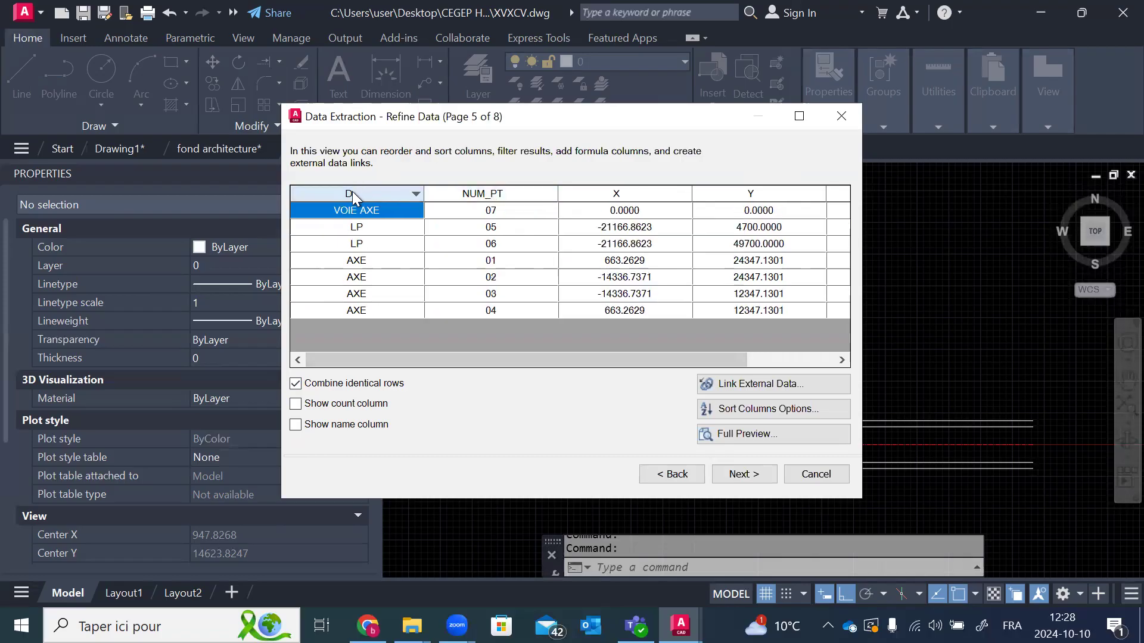
drag(352, 191, 833, 227)
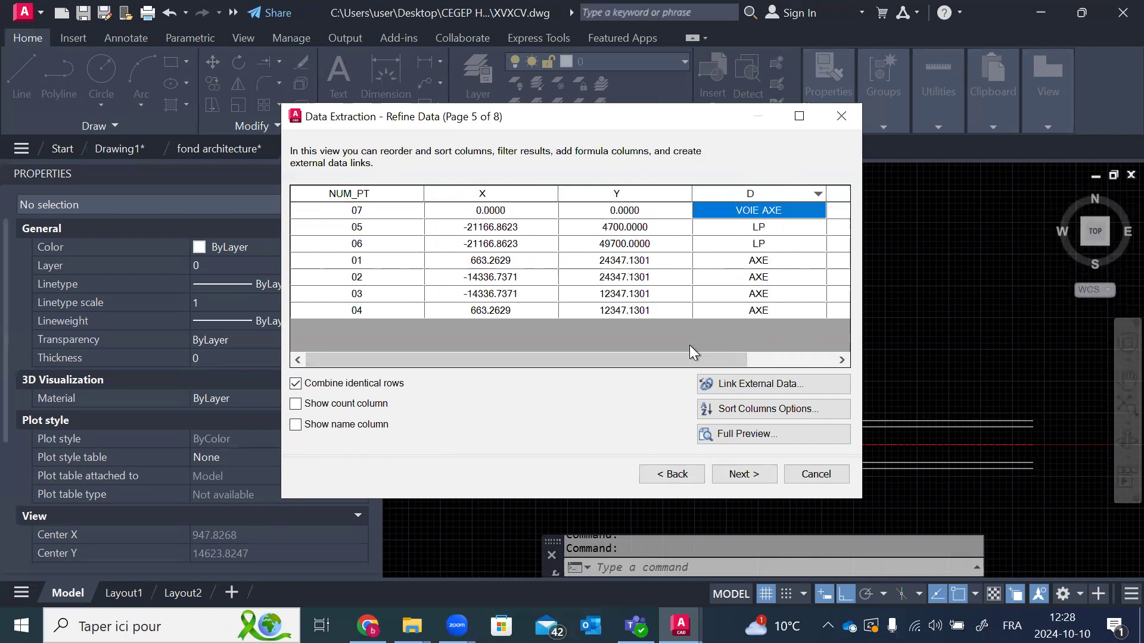
drag(678, 359, 813, 356)
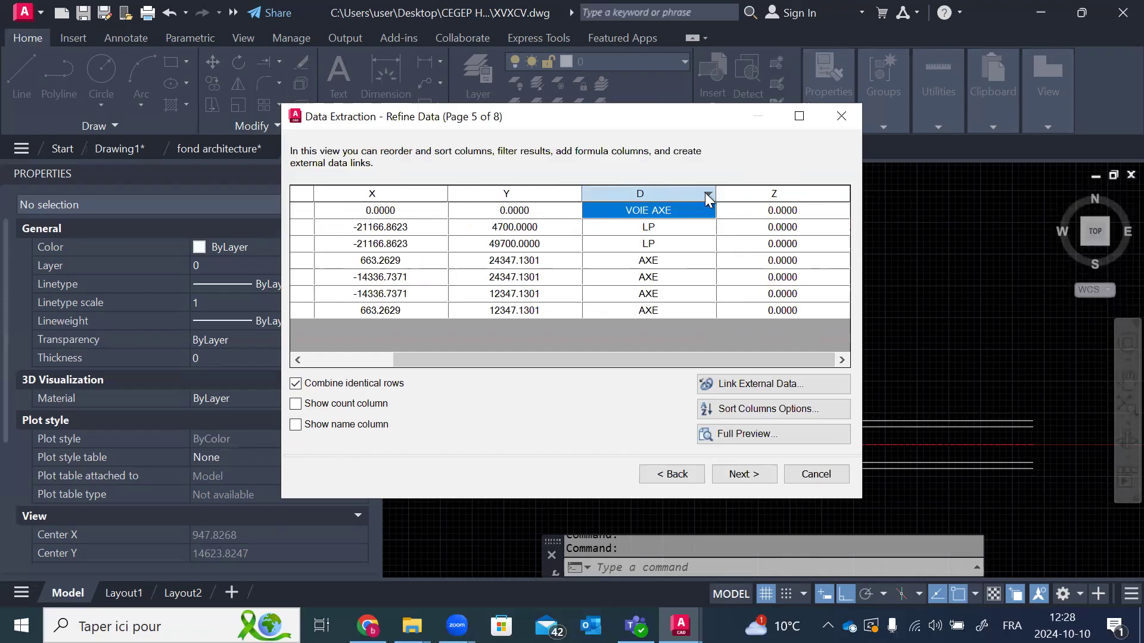
drag(628, 195, 805, 194)
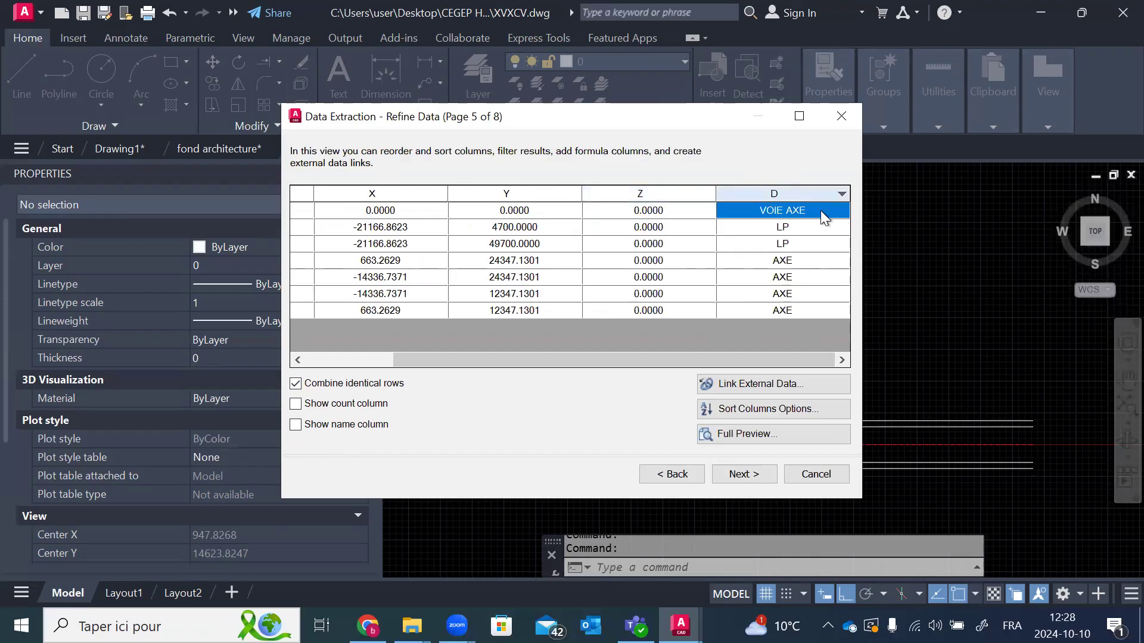
drag(557, 359, 433, 356)
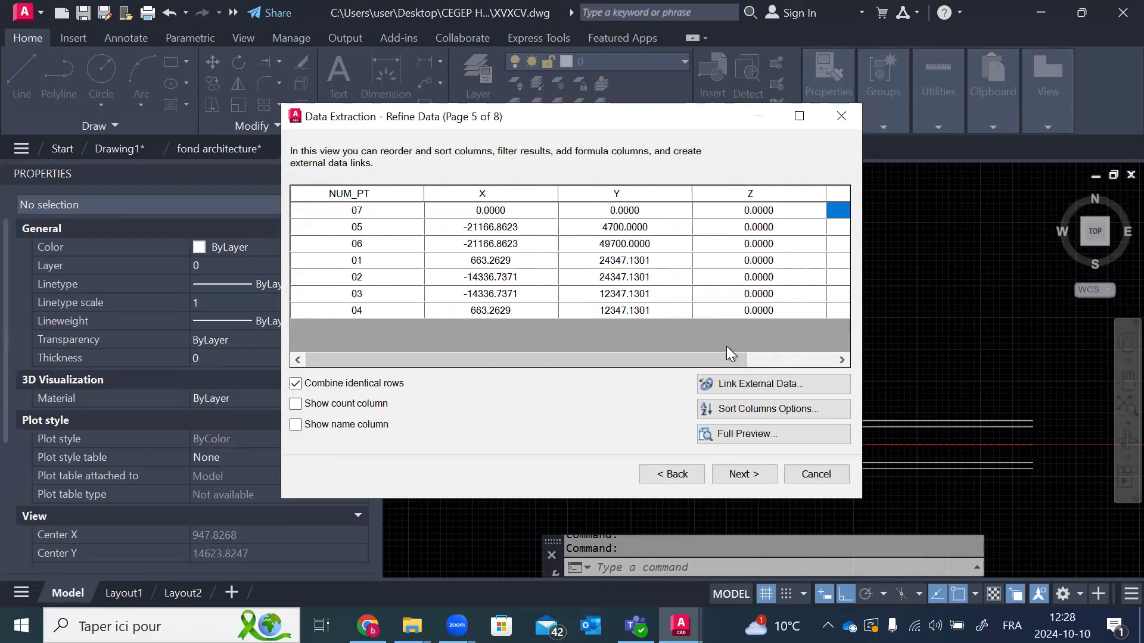
click(744, 474)
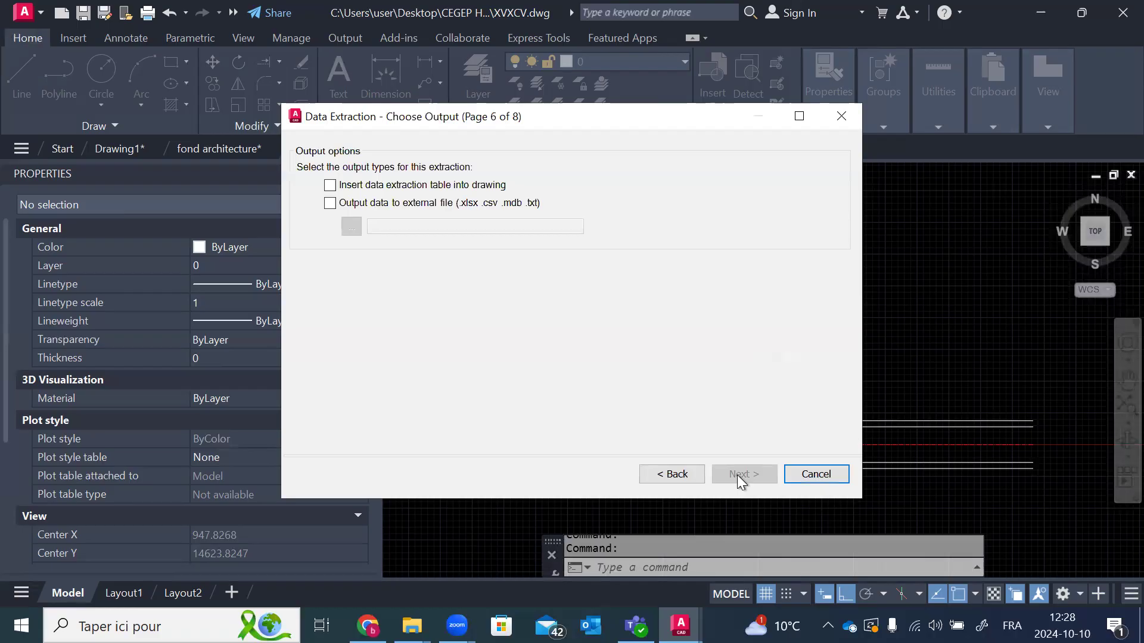
Step: Output the extraction both as a drawing table and to the external file XVXCV.xlsx, keep the Standard table style and finish the extraction
click(330, 185)
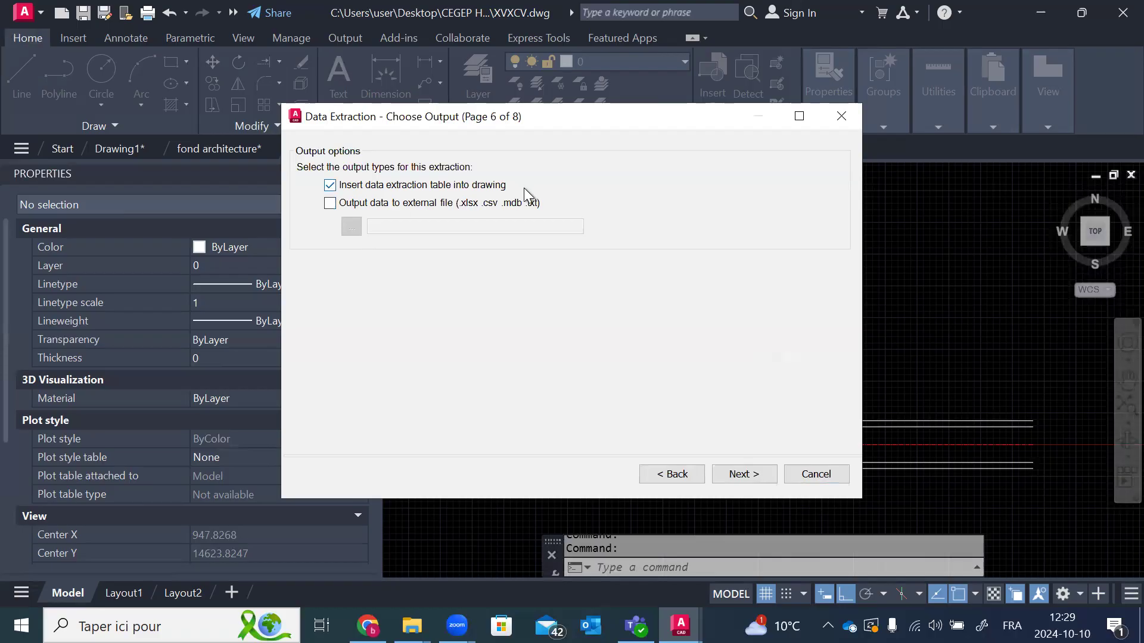
click(330, 203)
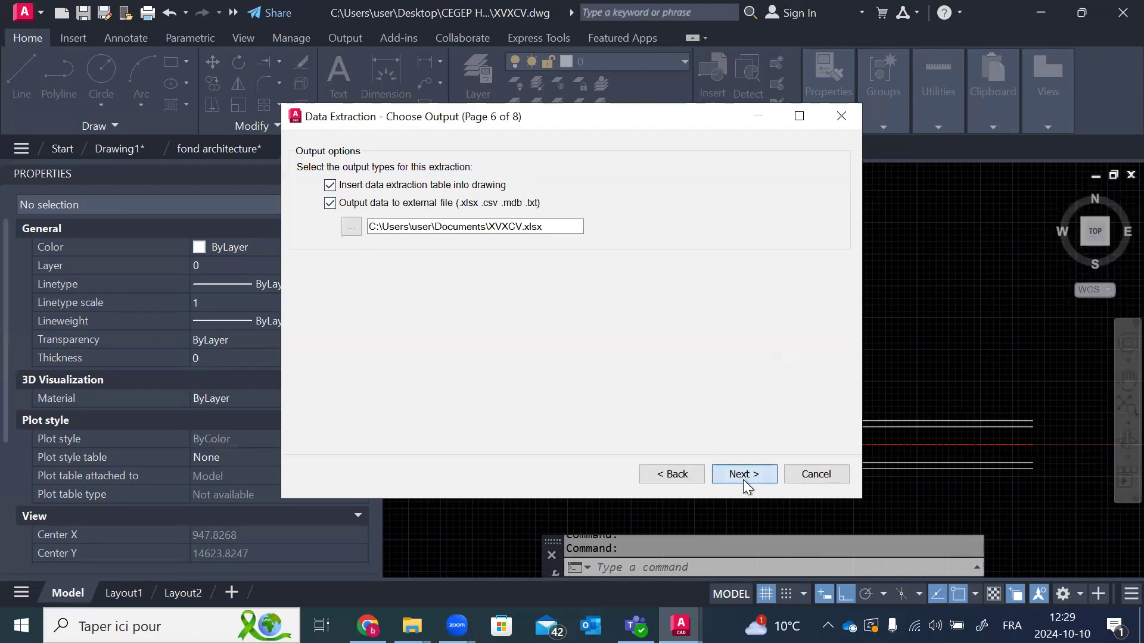
click(742, 475)
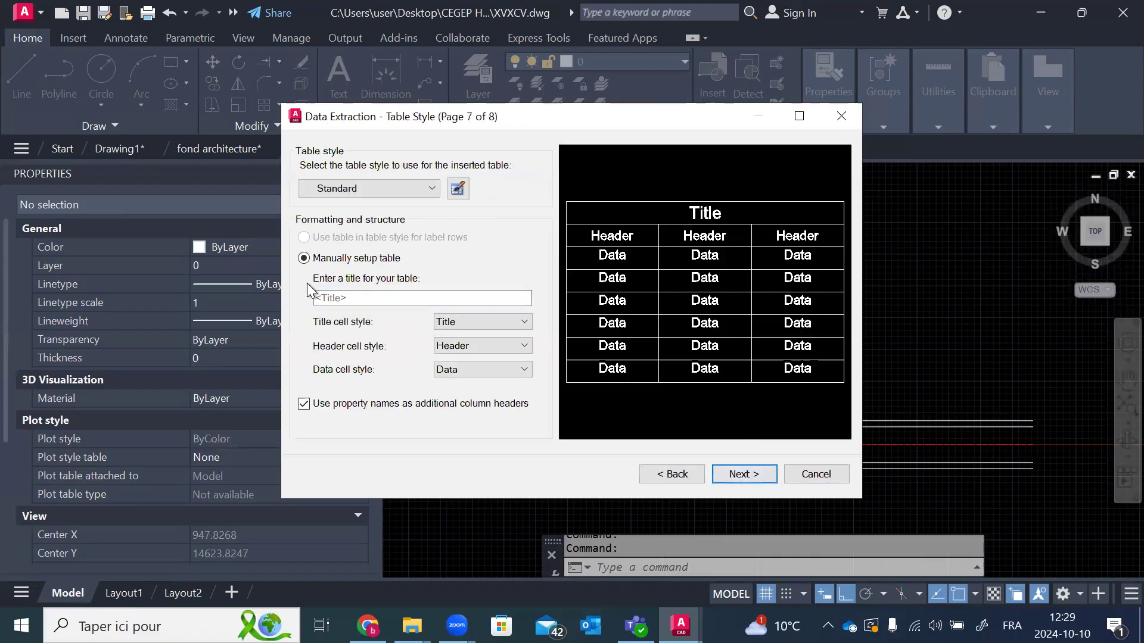
click(734, 474)
click(741, 470)
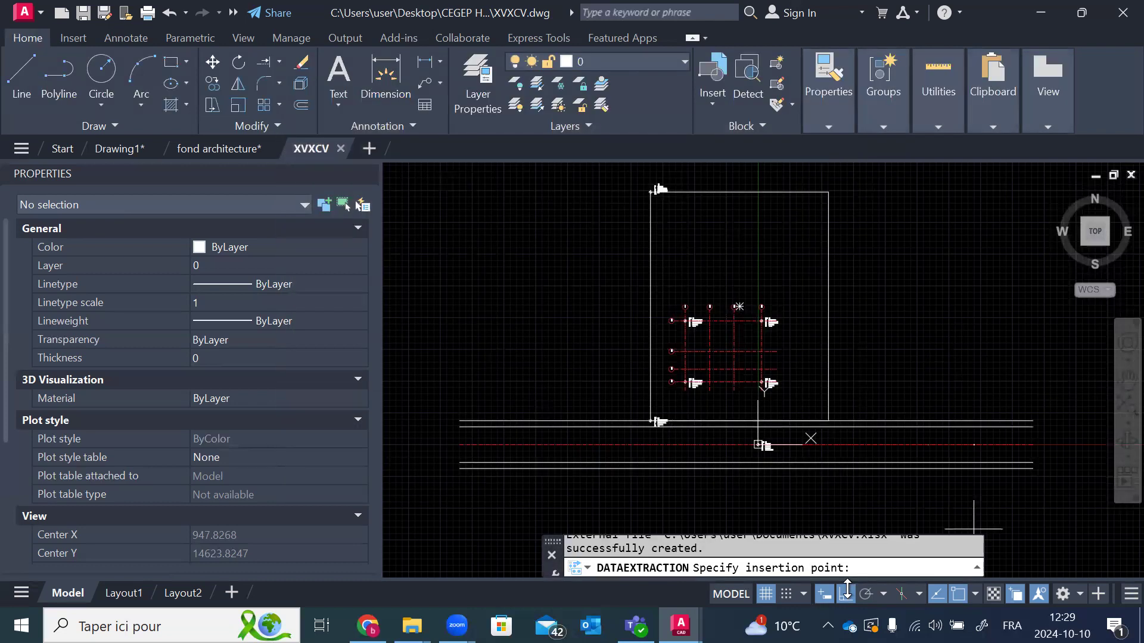
Step: Turn off Ortho and insert the extracted table inside the large lot rectangle, above the axis grid
click(847, 593)
scroll(793, 191, up, 2)
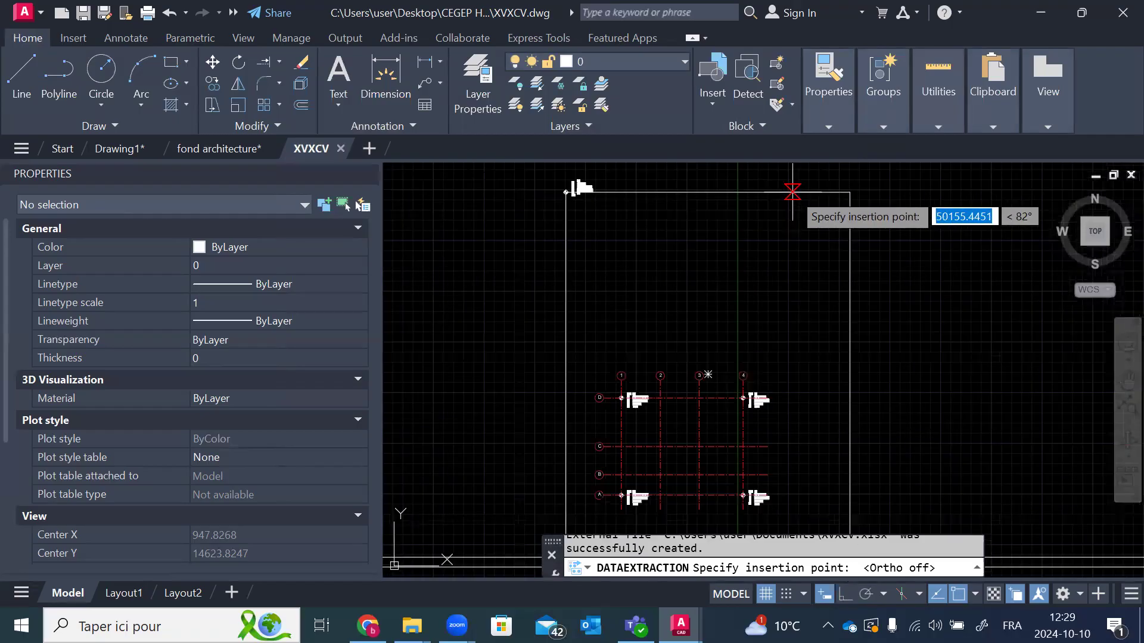
scroll(793, 192, up, 2)
click(759, 330)
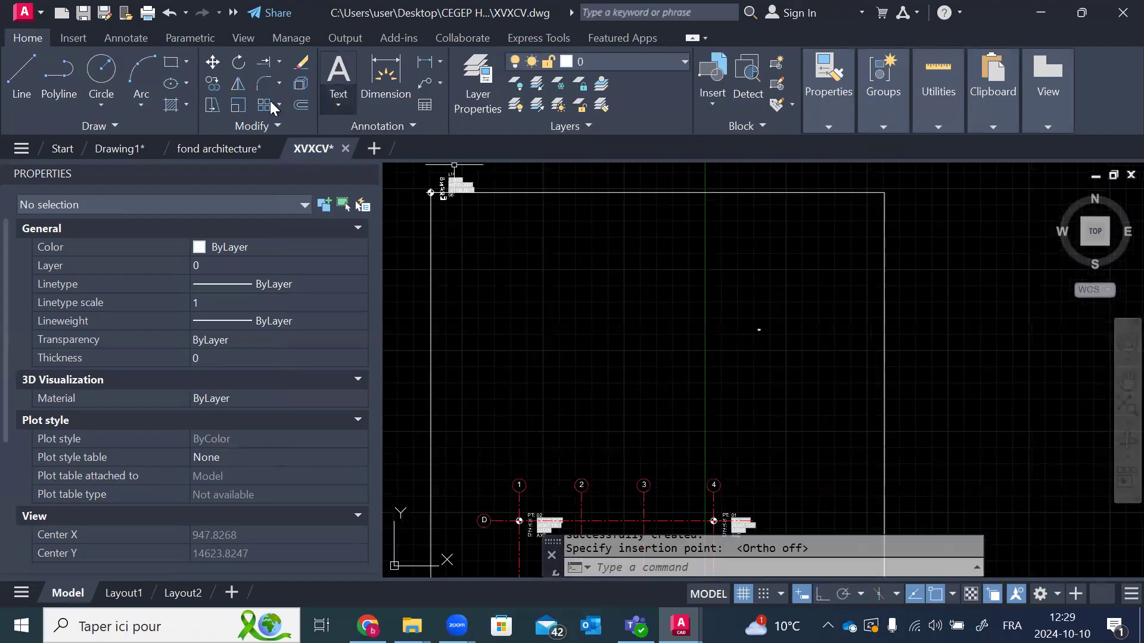
Step: Scale the tiny inserted table by a factor of 250
click(238, 106)
click(807, 305)
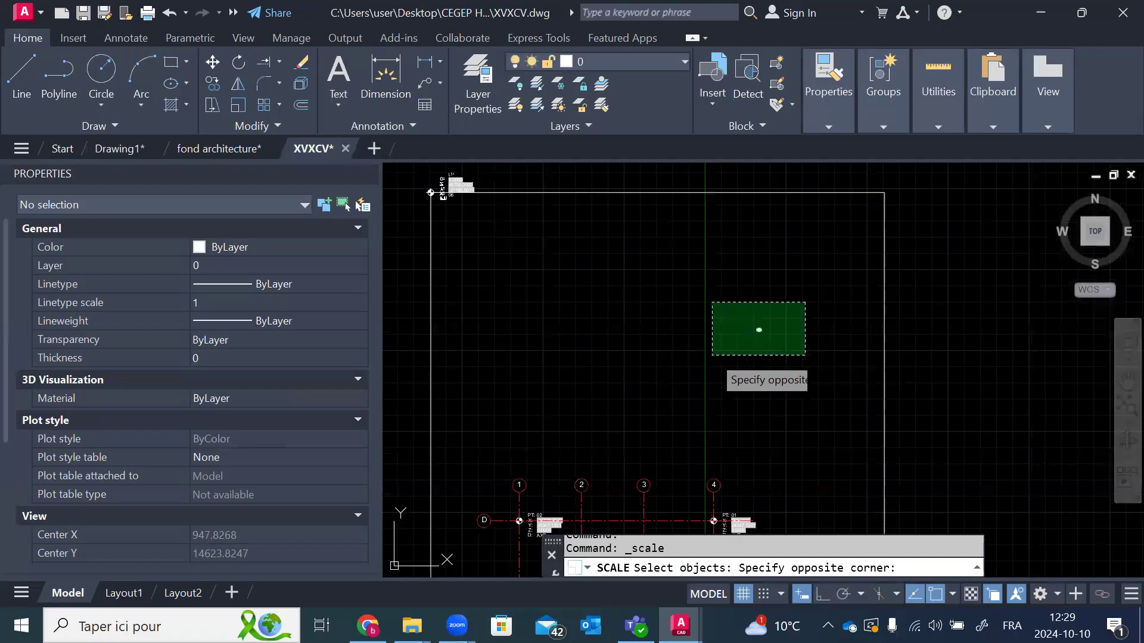
click(714, 353)
key(Return)
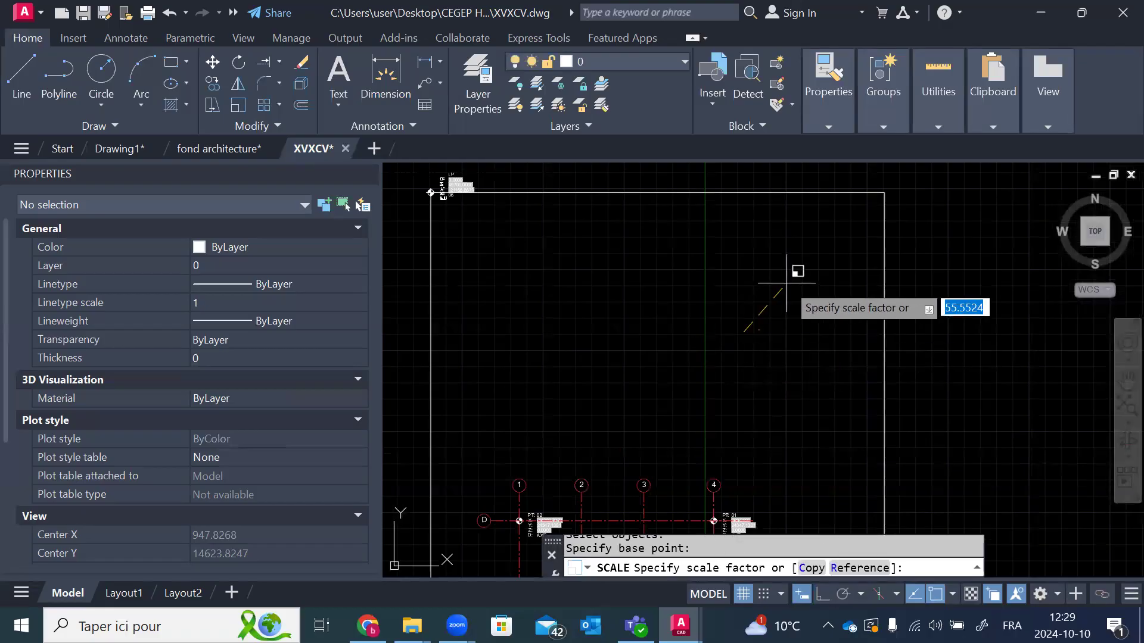
text(250)
key(Return)
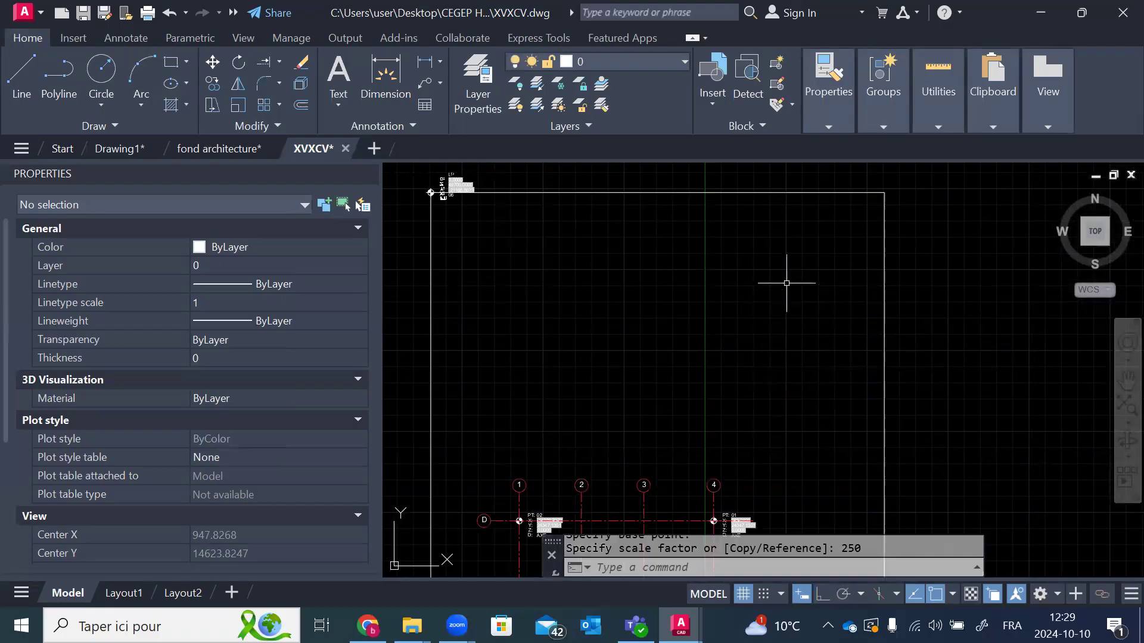
Step: Find the enlarged table far from the plan and scale it by .5 from its lower-left corner
scroll(591, 357, down, 2)
scroll(590, 357, down, 5)
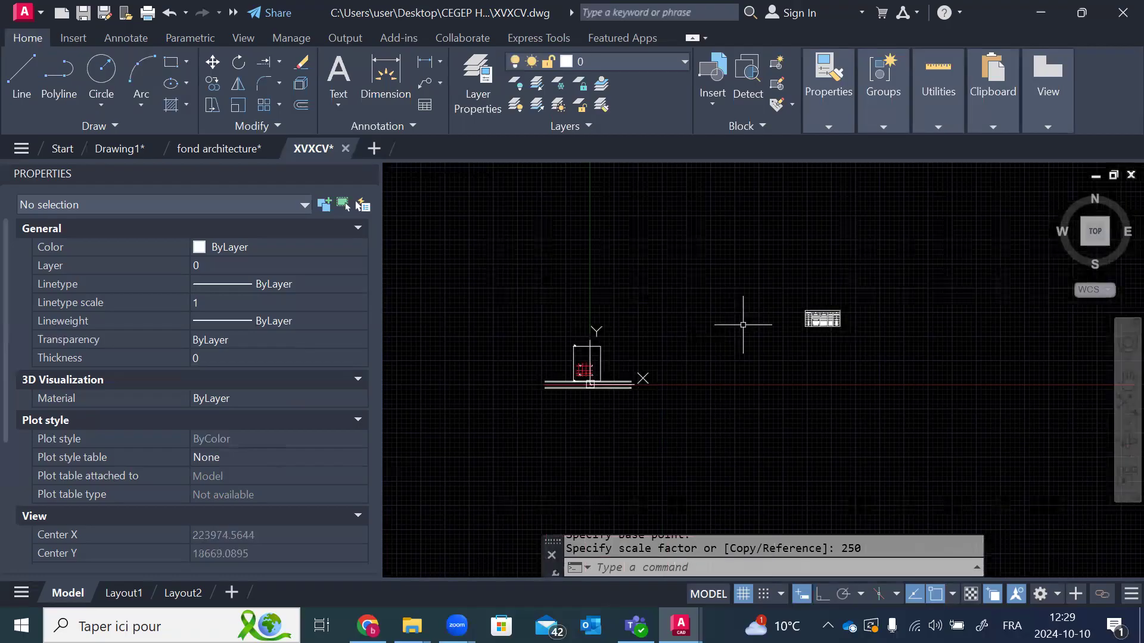
scroll(824, 320, up, 10)
scroll(858, 467, down, 5)
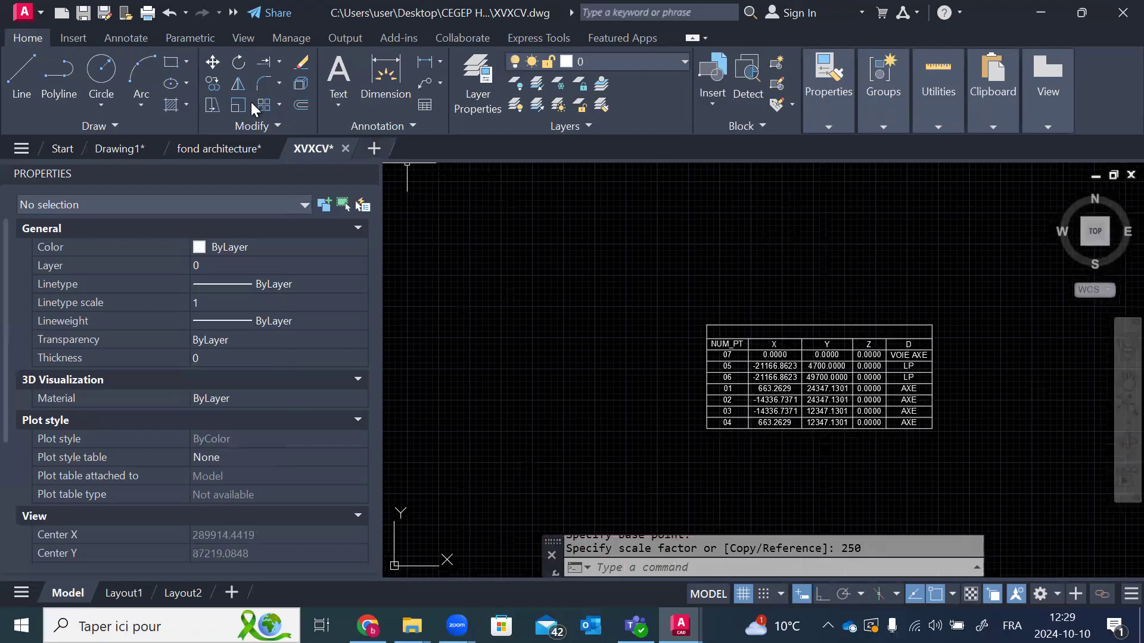
key(Return)
click(991, 286)
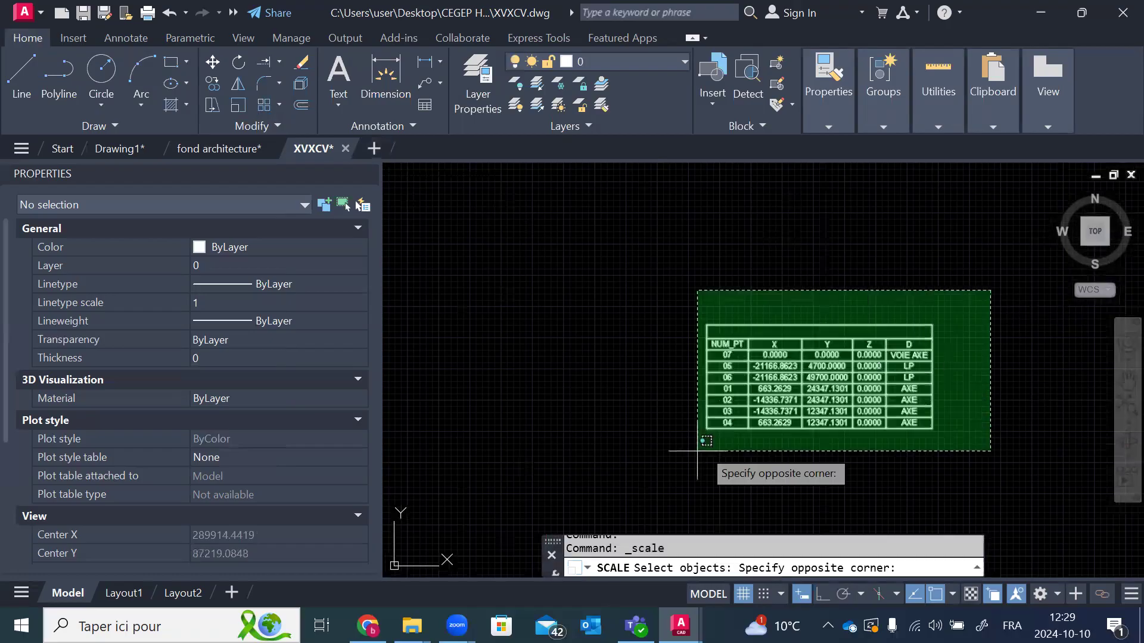
click(696, 447)
key(Return)
click(708, 426)
text(.5)
key(Return)
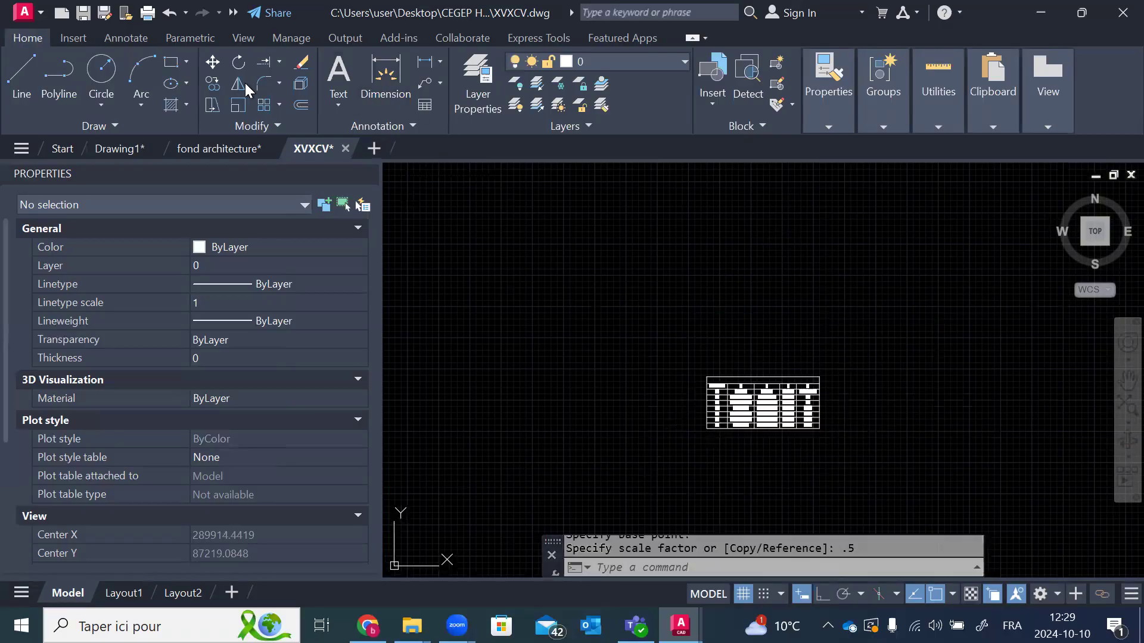
Step: Move the table by its upper-left area back into the upper part of the lot rectangle, above the axis grid
click(209, 62)
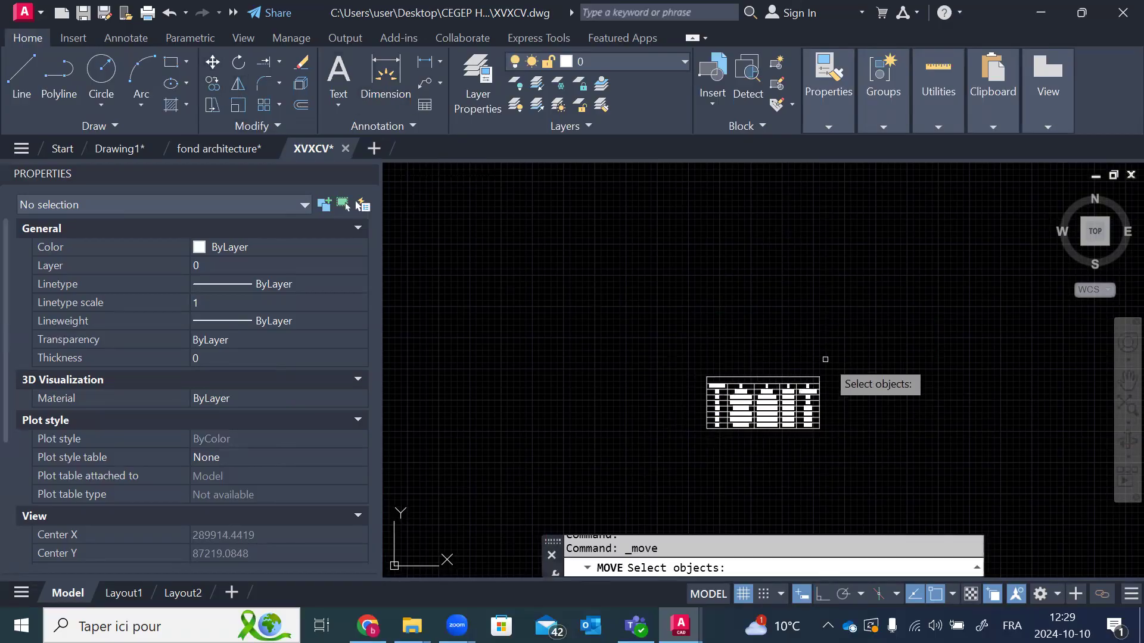
click(858, 344)
click(683, 461)
key(Return)
click(707, 383)
scroll(799, 360, down, 4)
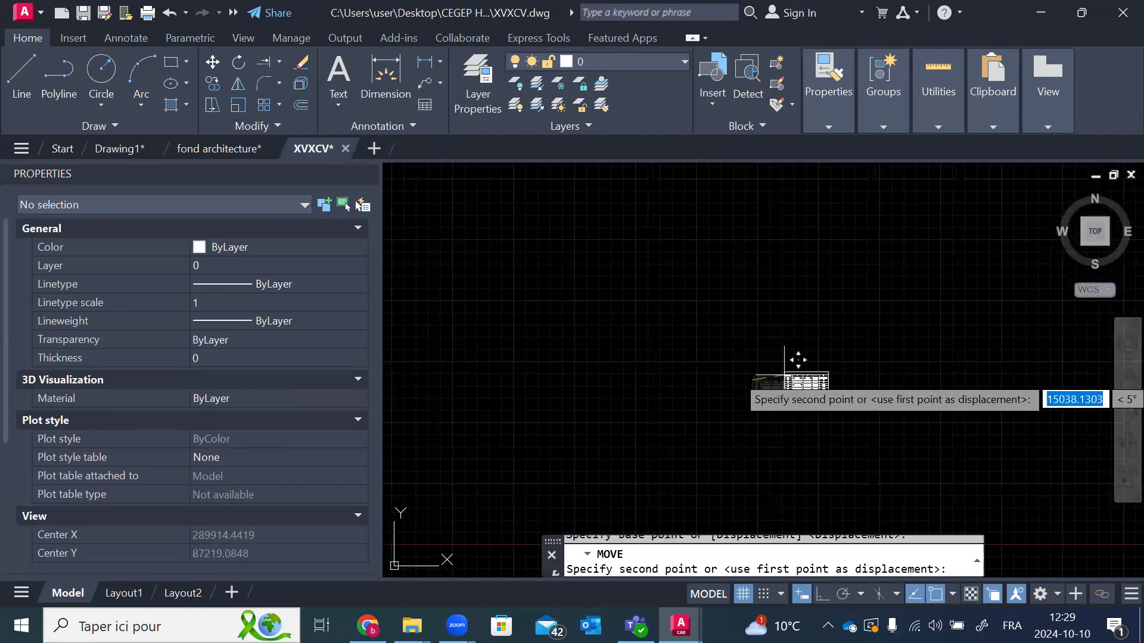
scroll(798, 359, down, 2)
scroll(415, 406, up, 5)
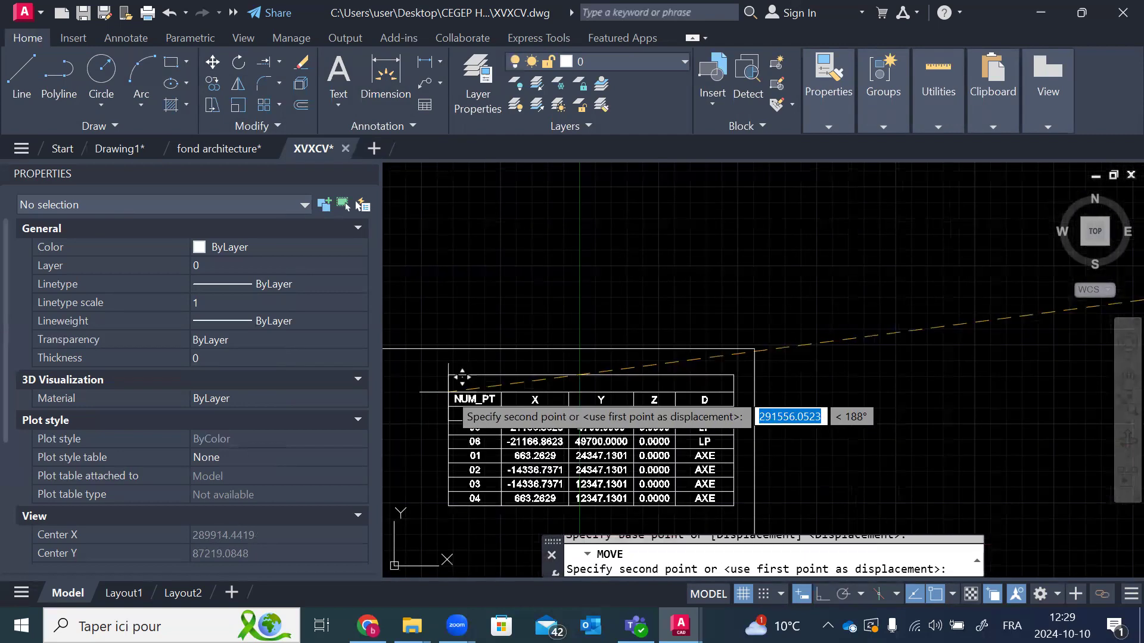
click(451, 392)
Step: Scale the table inside the lot rectangle by .5 again, from a base point beside its lower-left corner
scroll(596, 361, down, 2)
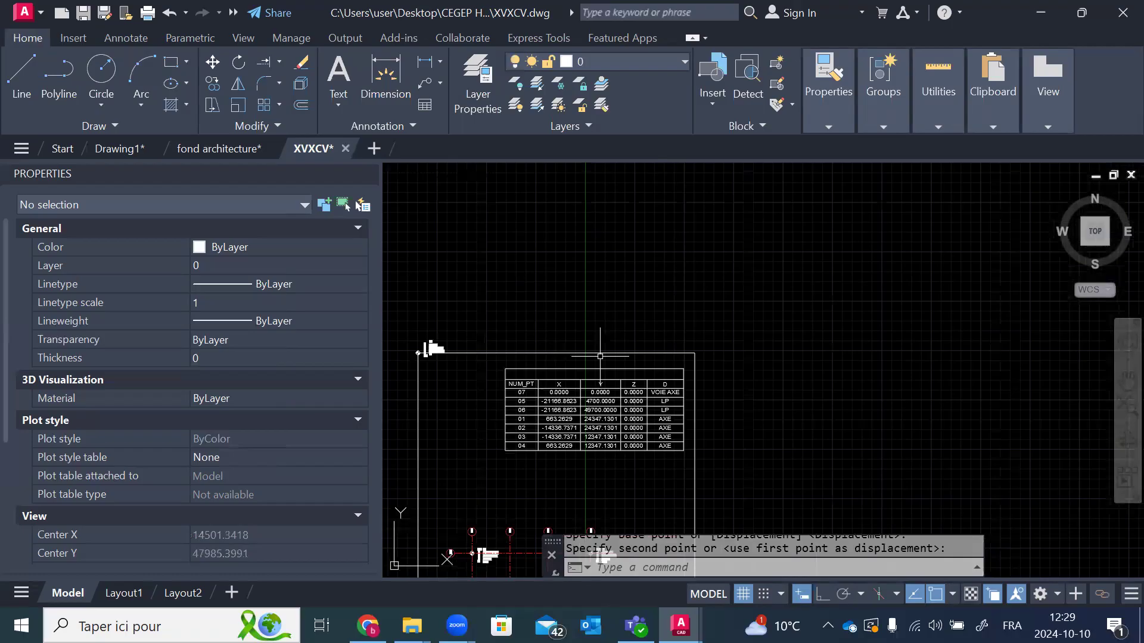
scroll(496, 507, up, 2)
click(238, 105)
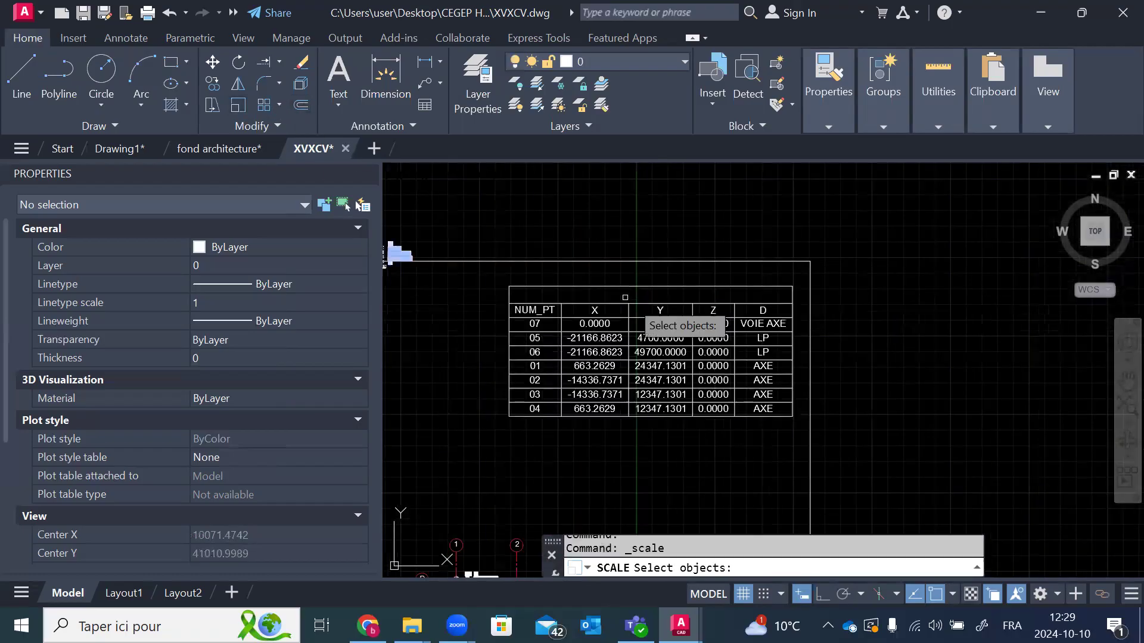
click(459, 214)
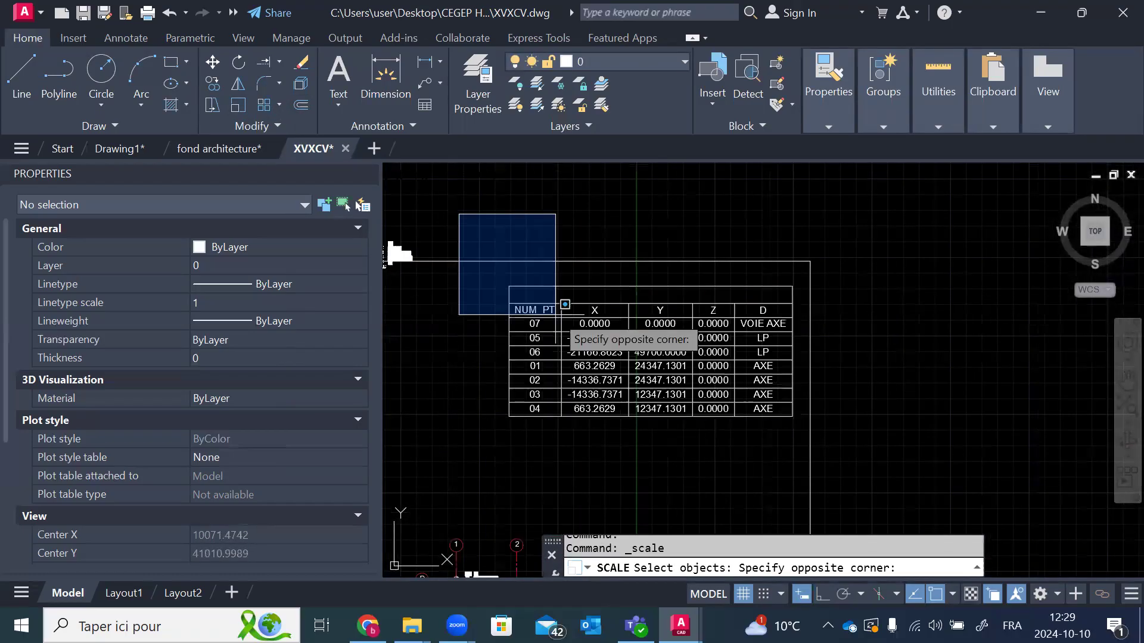
click(884, 437)
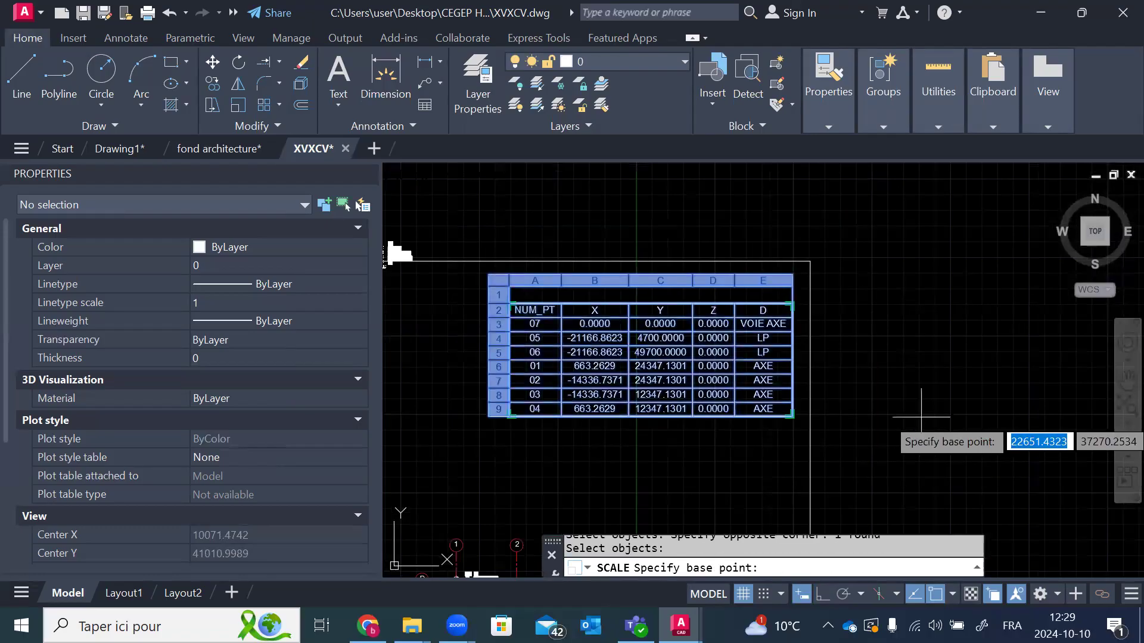
click(485, 414)
text(.5)
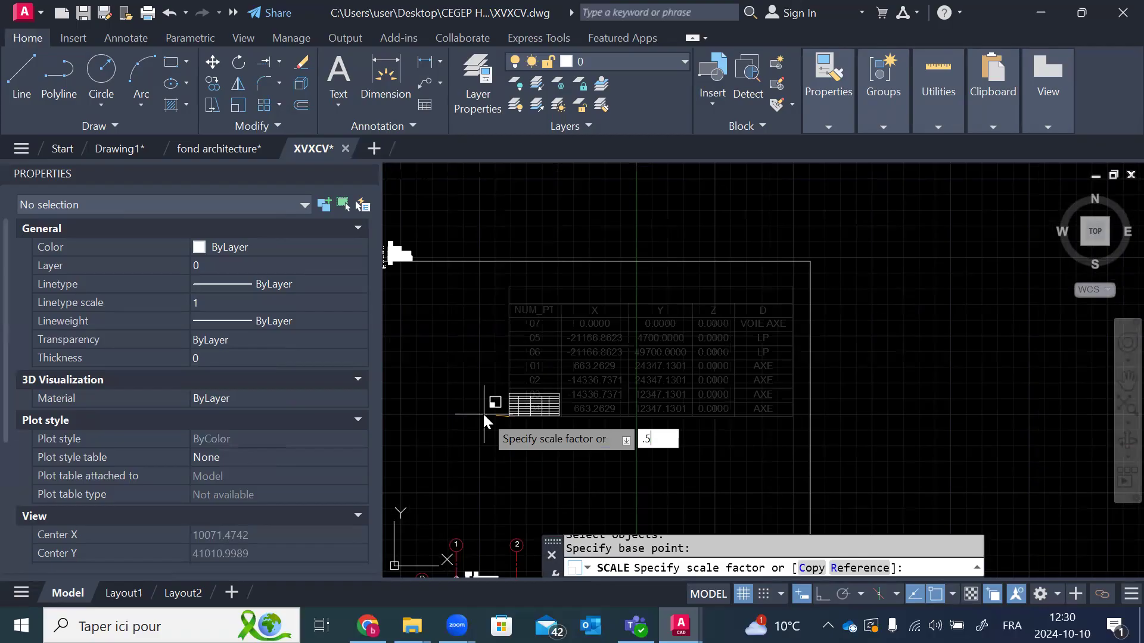
key(Return)
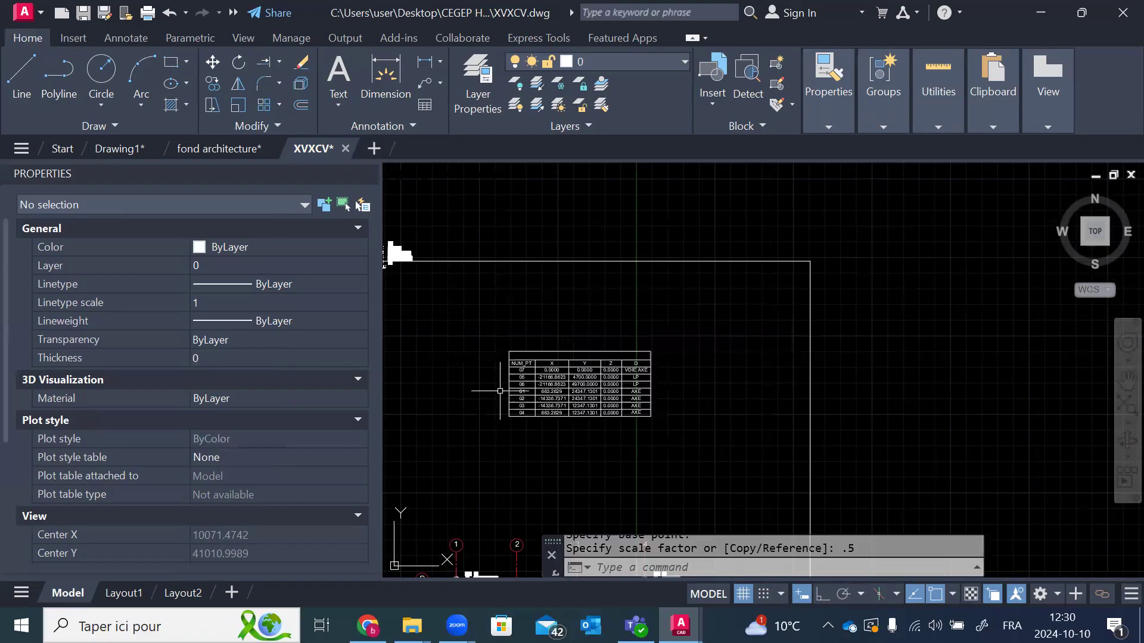
Step: Compare the point table's coordinates and descriptions with the labels of the survey markers, such as PT 02 at axis 1
scroll(693, 193, down, 2)
middle_drag(716, 326, 738, 286)
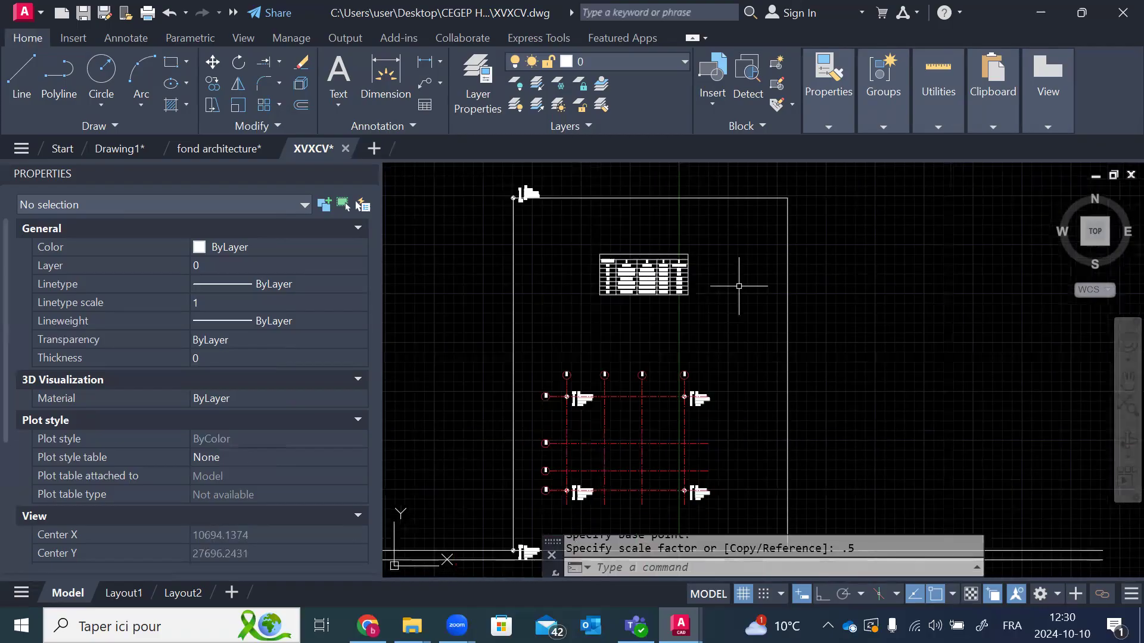
scroll(590, 398, up, 10)
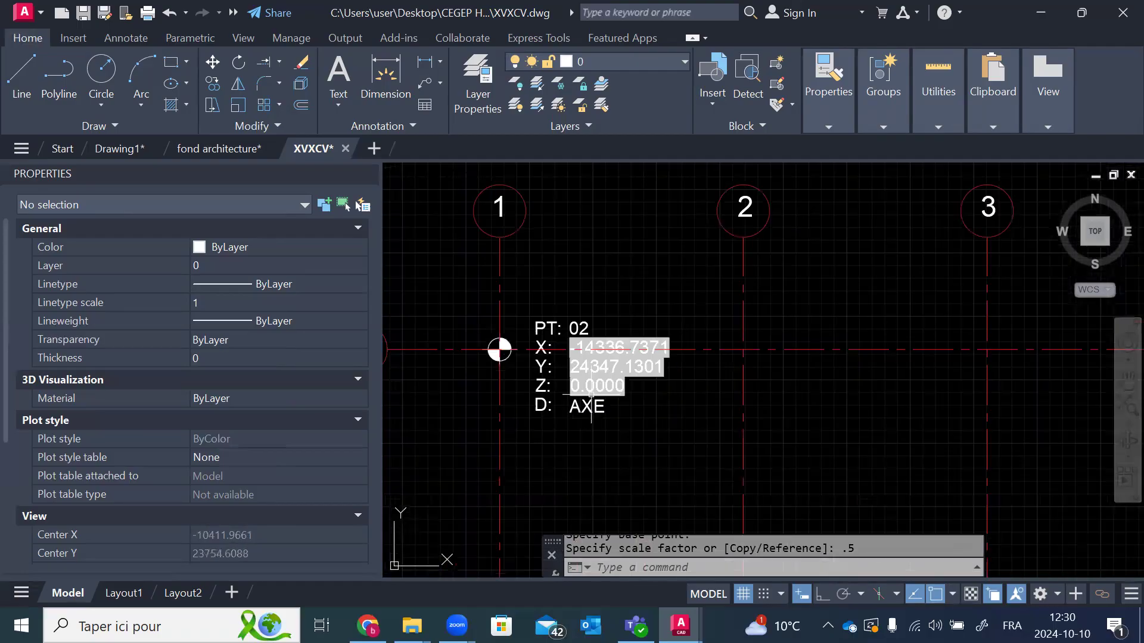
scroll(674, 399, down, 8)
scroll(725, 262, up, 9)
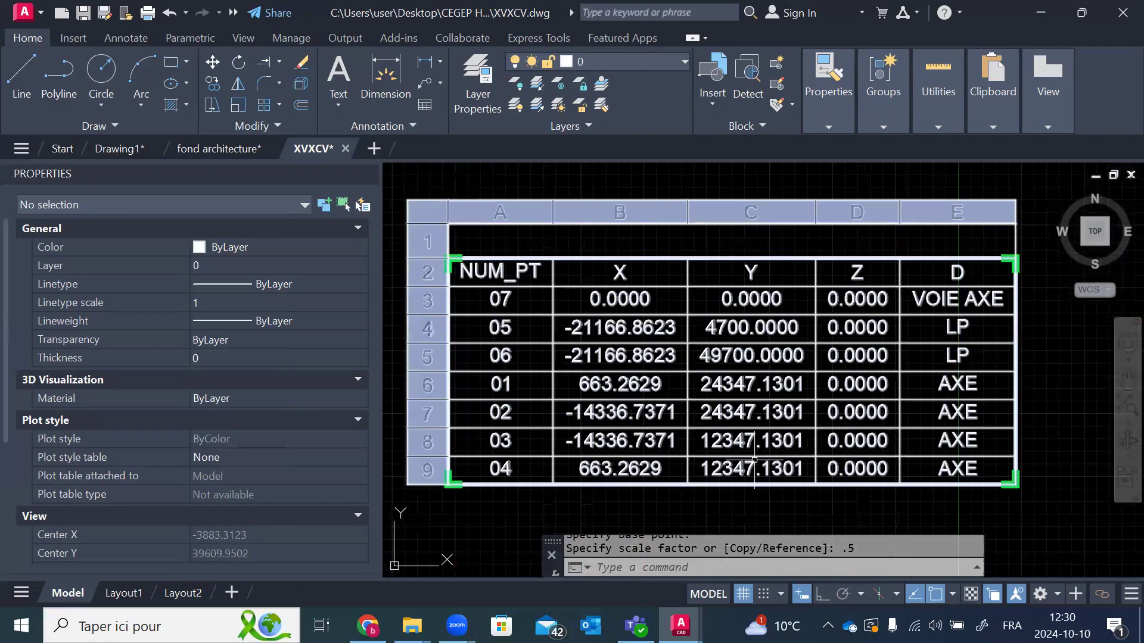
key(Escape)
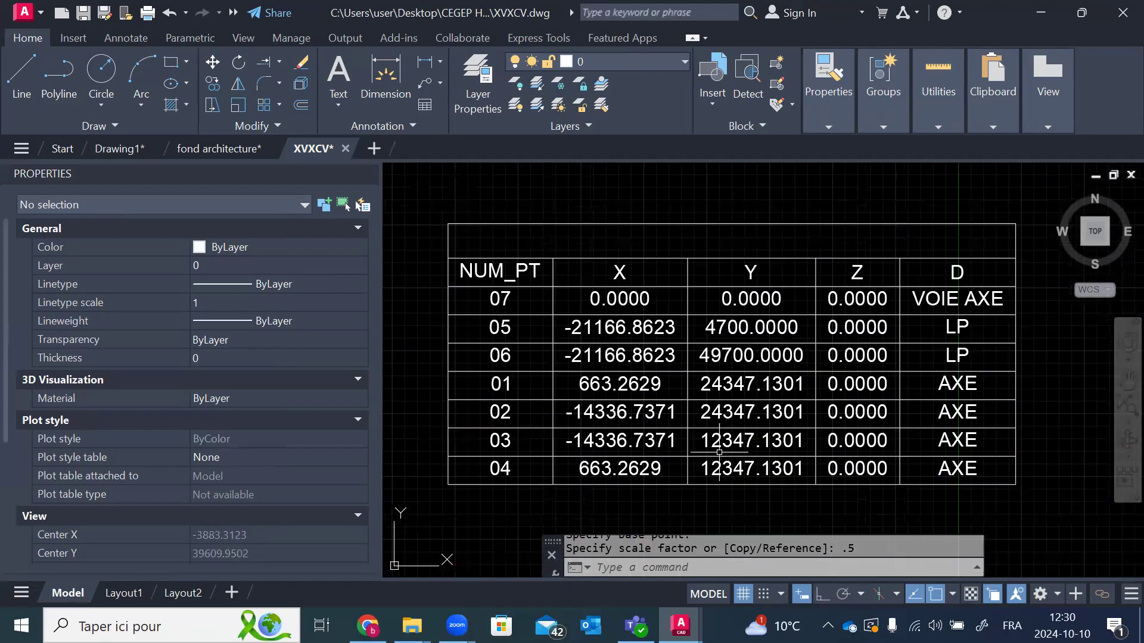
scroll(723, 364, down, 2)
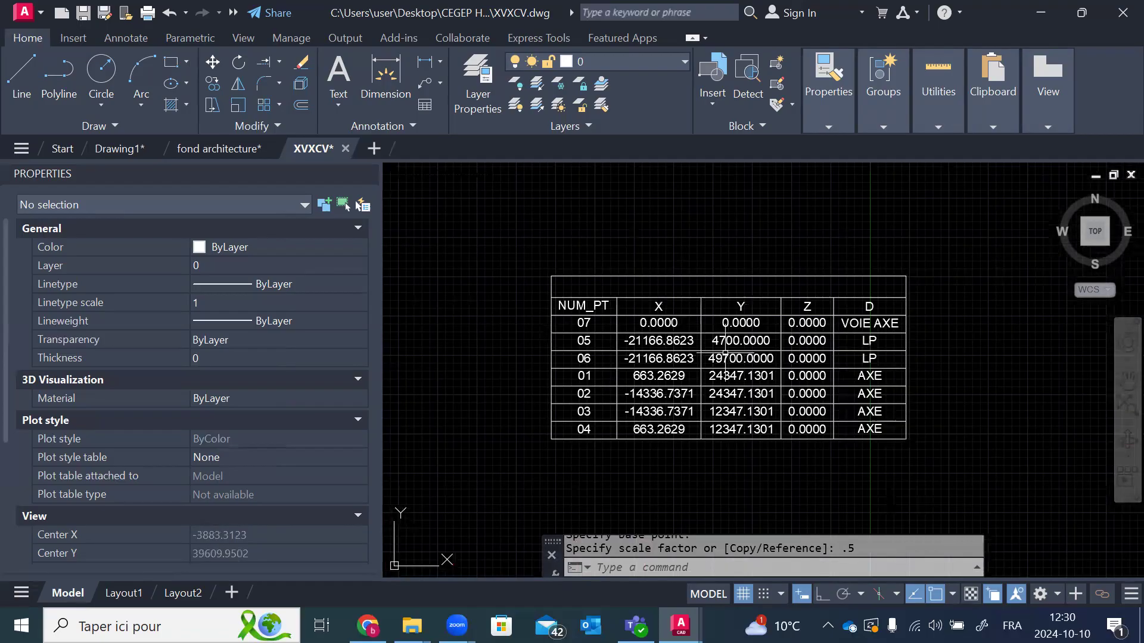
scroll(726, 353, down, 2)
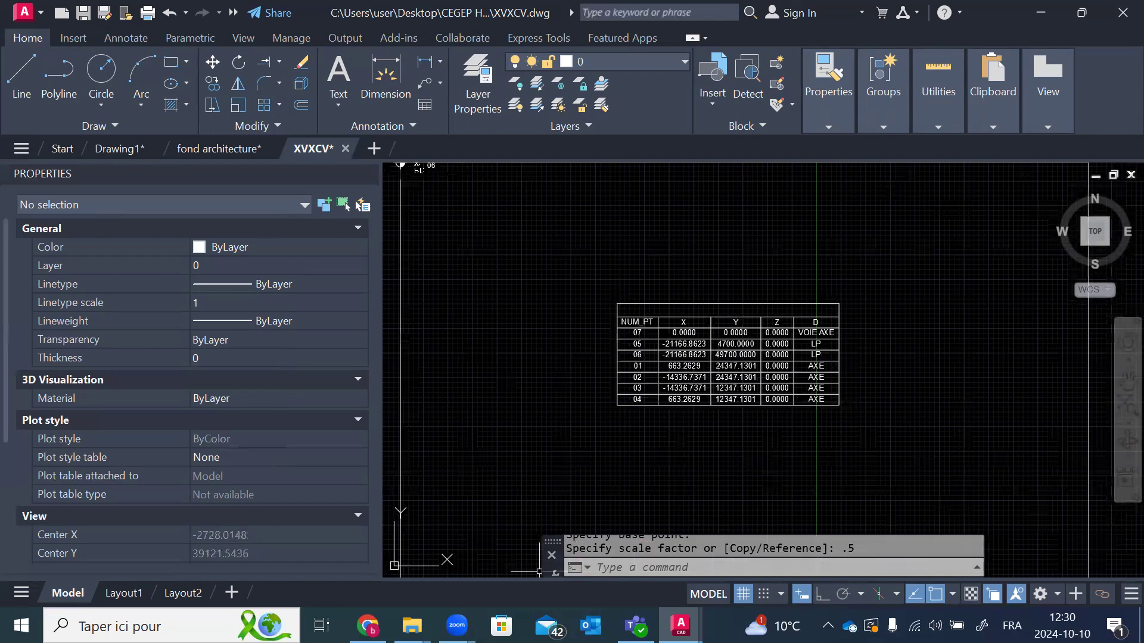